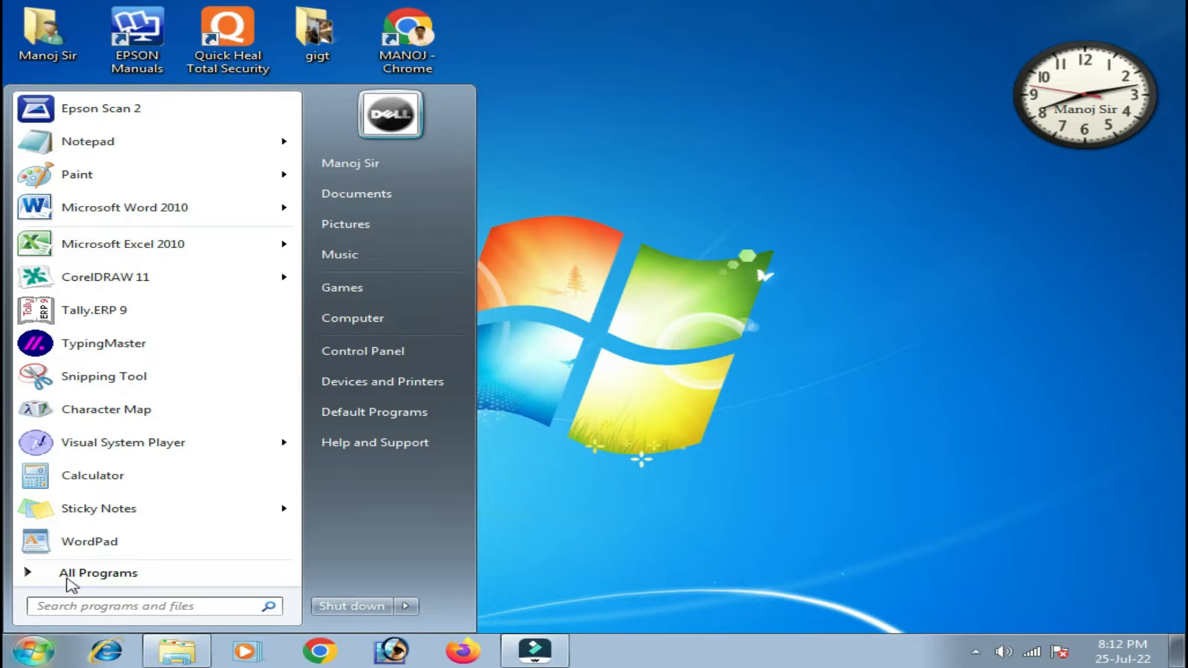
Launch Notepad from All Programs > Accessories, nudge its window, then close it.
left_click(72, 573)
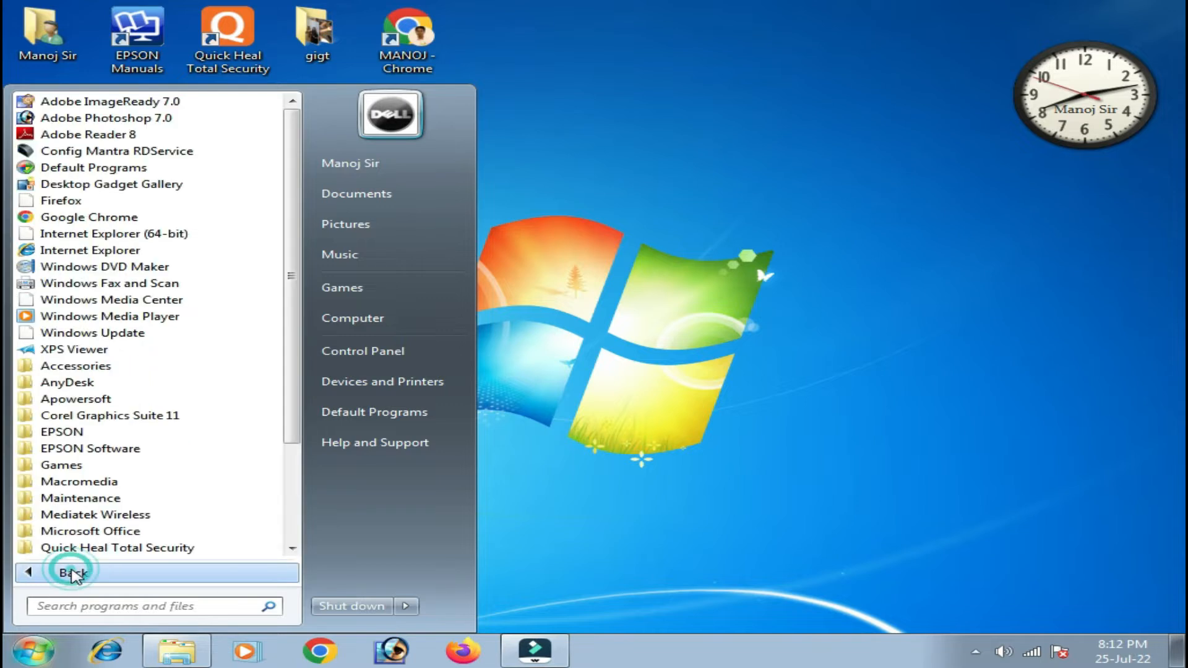
left_click(102, 368)
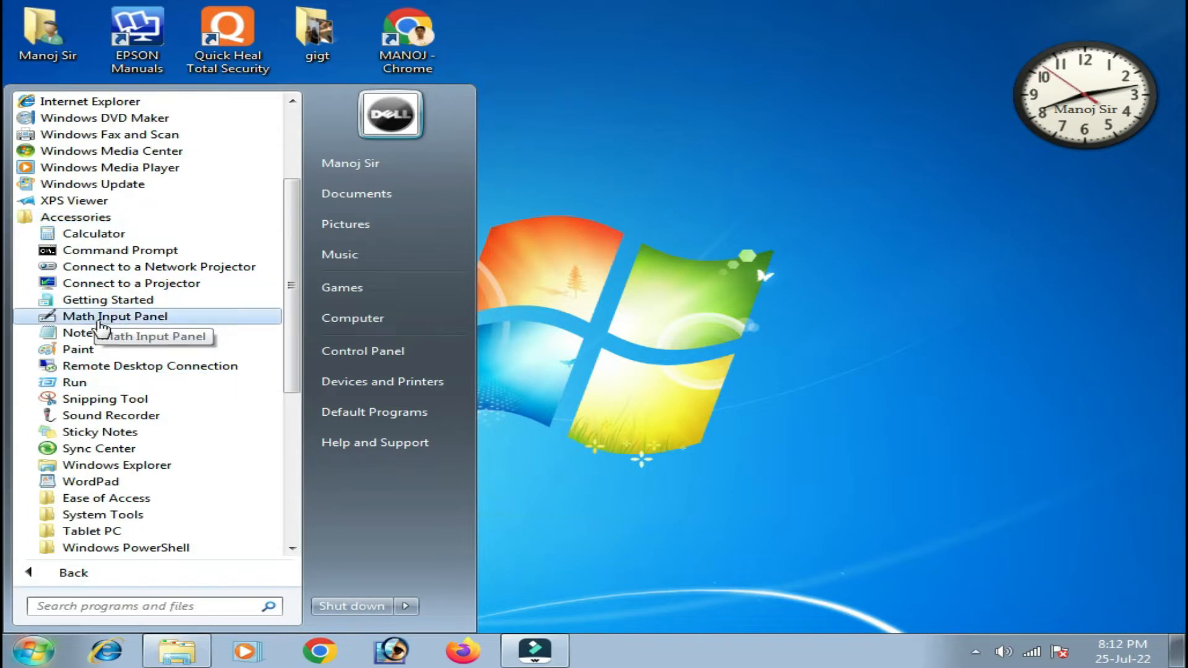
left_click(107, 339)
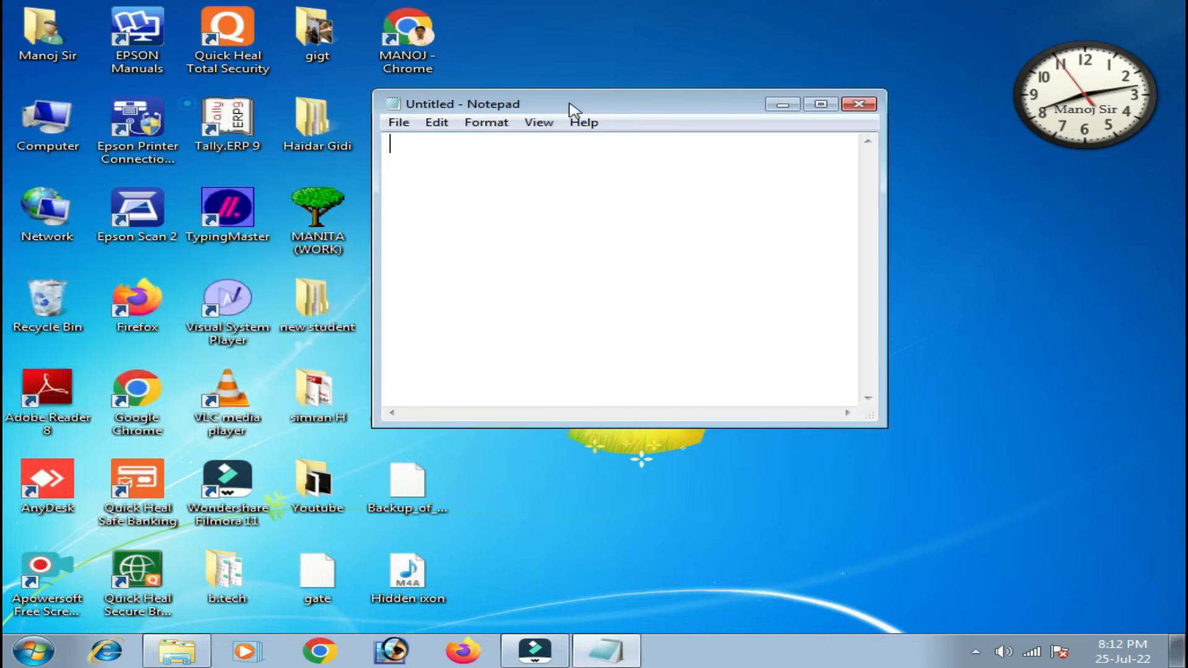
left_click_drag(570, 104, 584, 101)
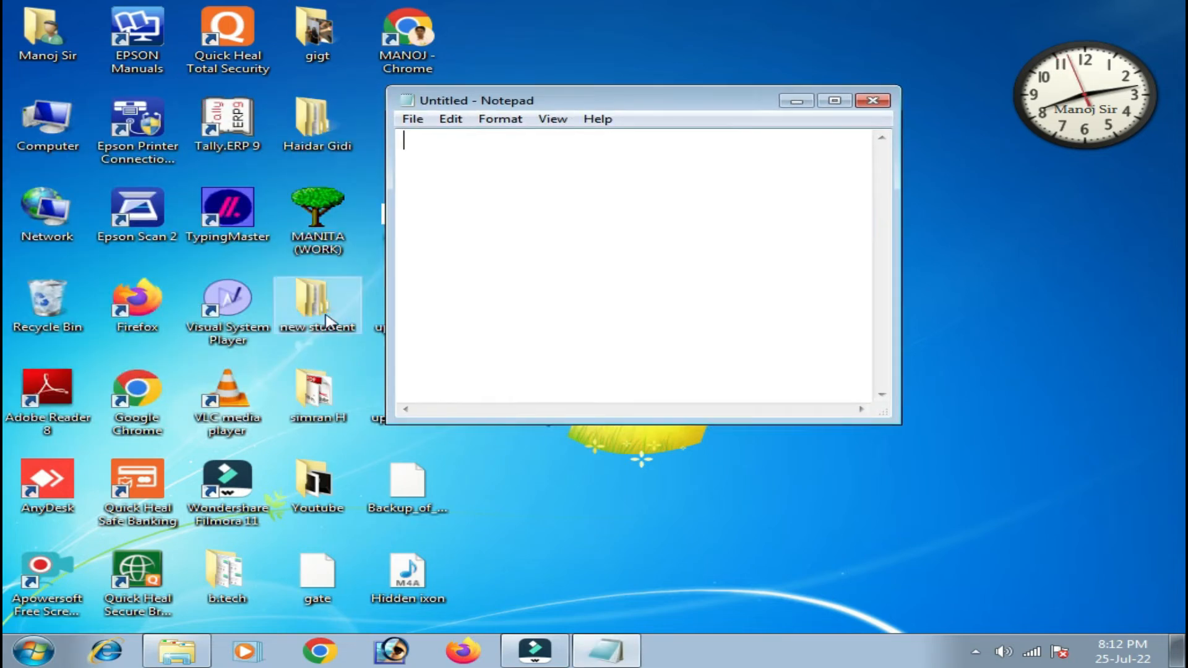
left_click(870, 103)
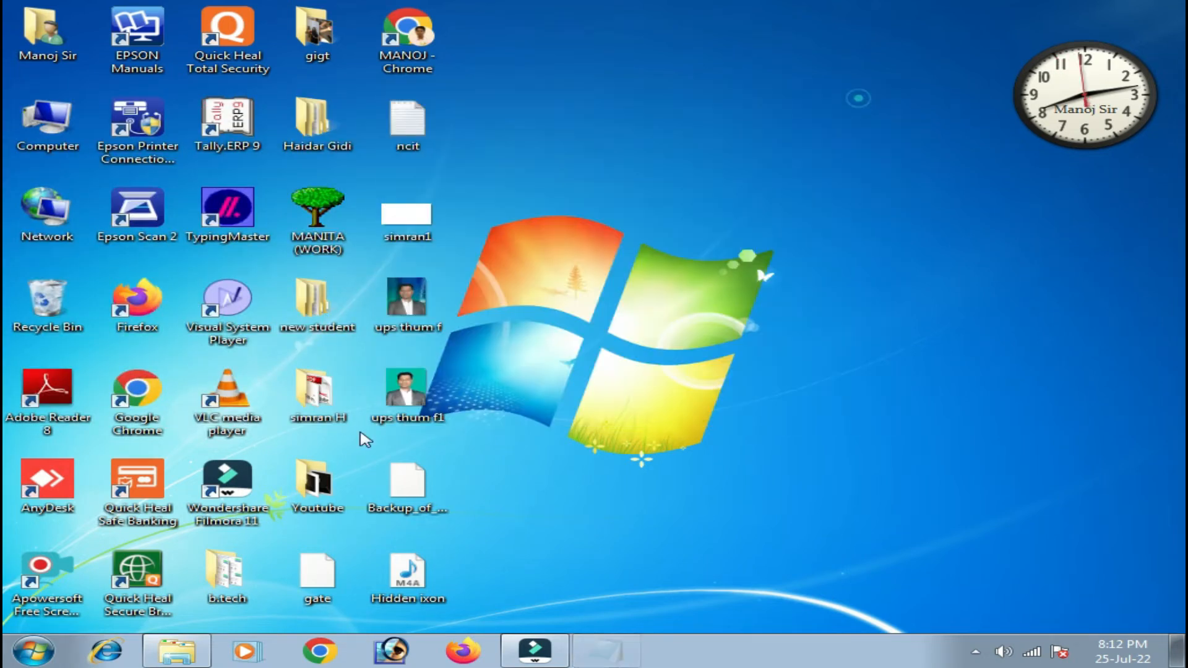
Relaunch Notepad by searching 'notepad' in the Start box, and move its window down-left.
left_click(32, 654)
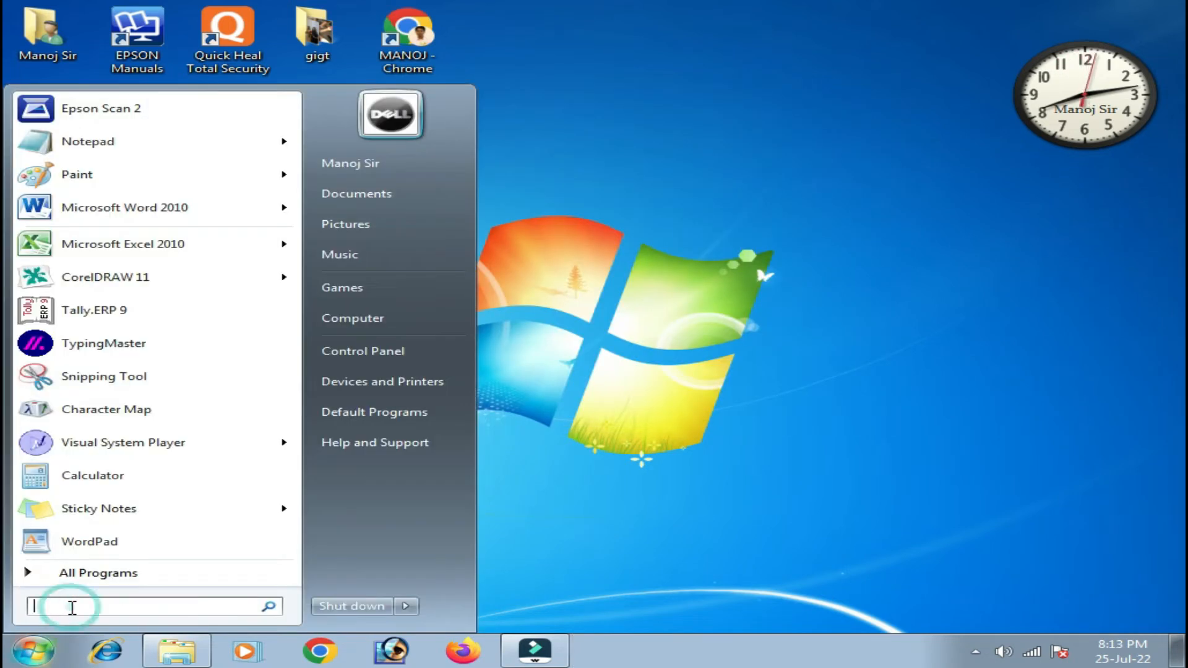
type("notepad")
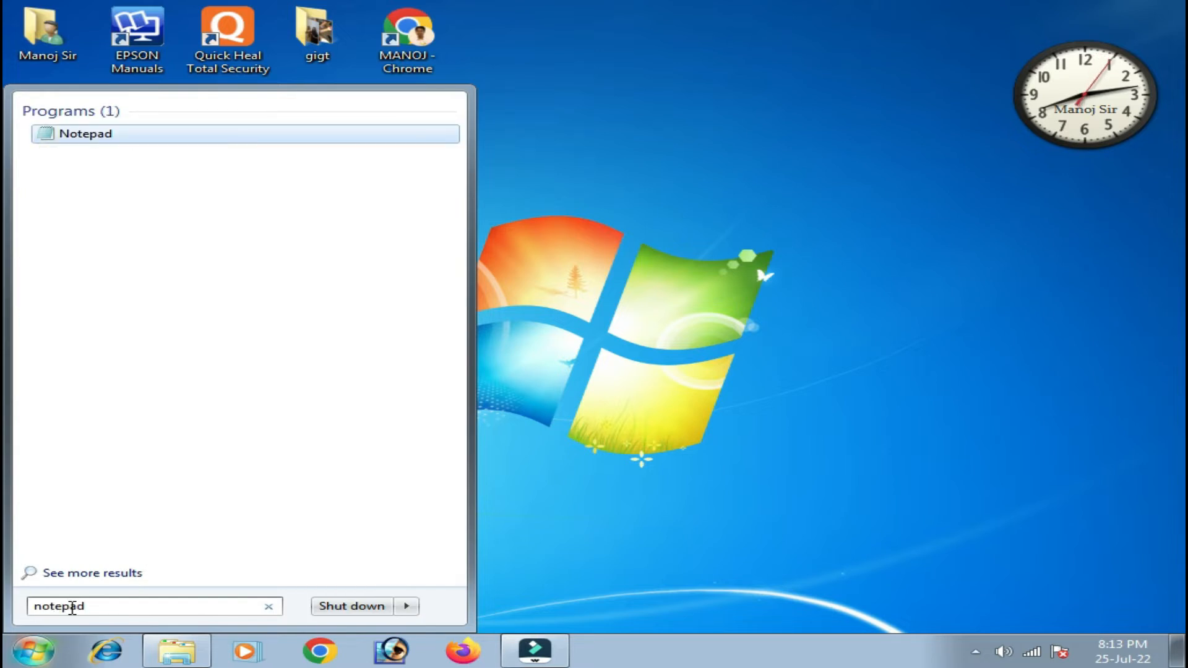
key("Return")
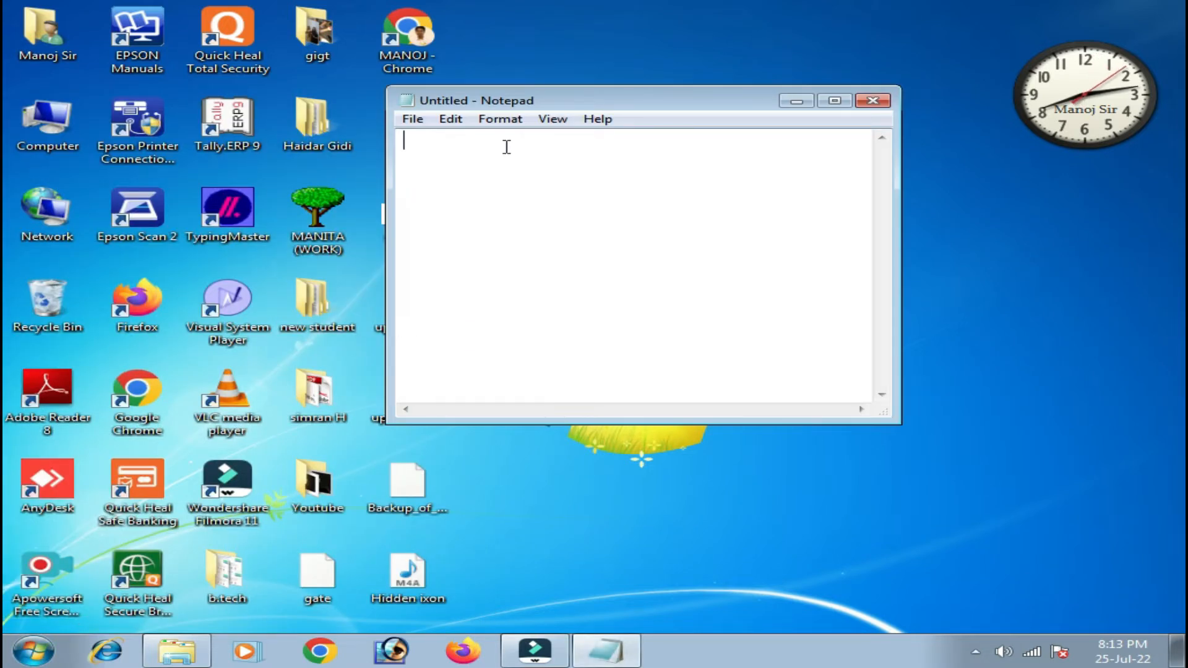
left_click_drag(531, 106, 343, 162)
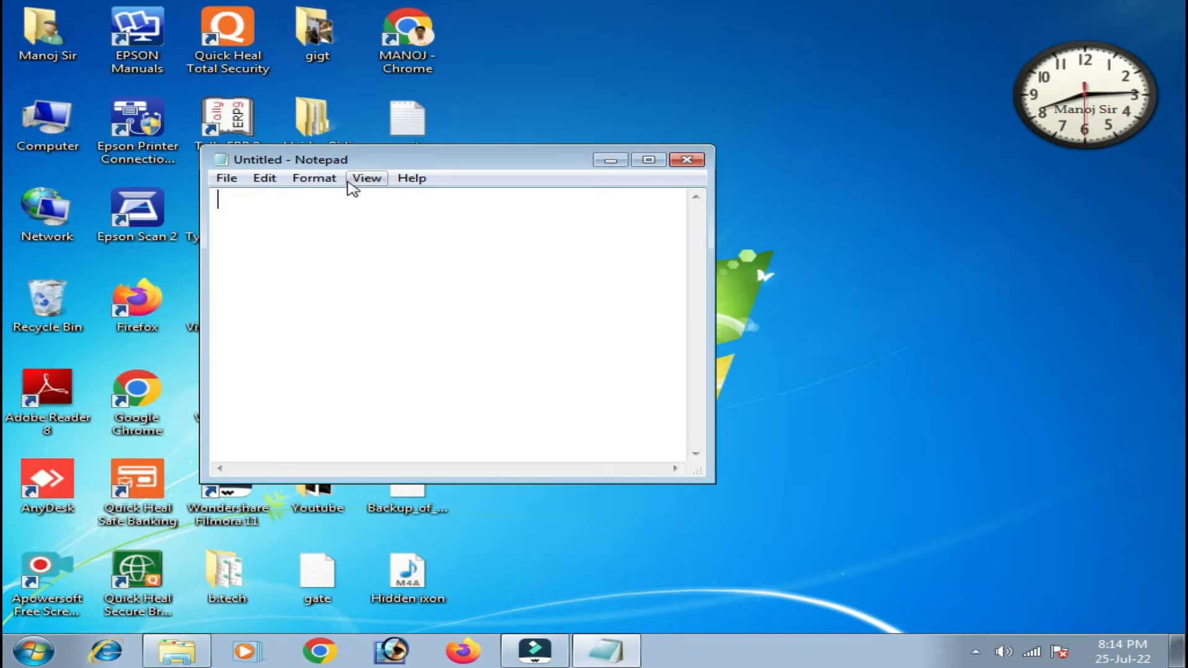
Reposition the empty Notepad window up and right, near the top-right of the desktop.
left_click_drag(377, 162, 629, 121)
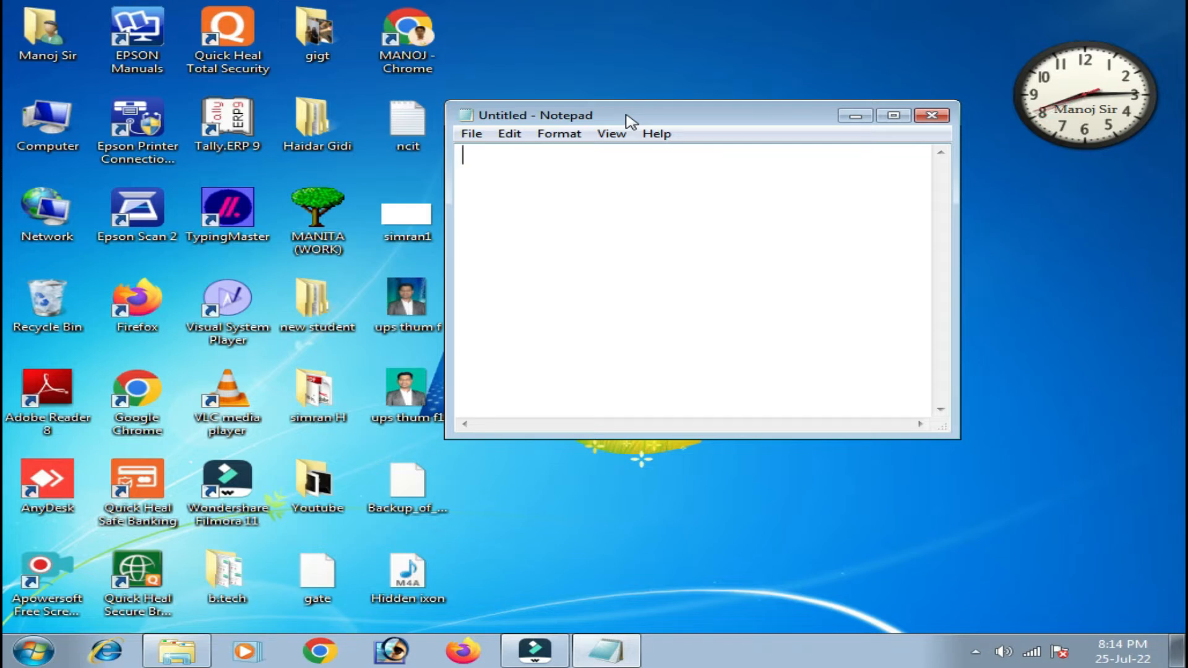
left_click_drag(622, 117, 672, 61)
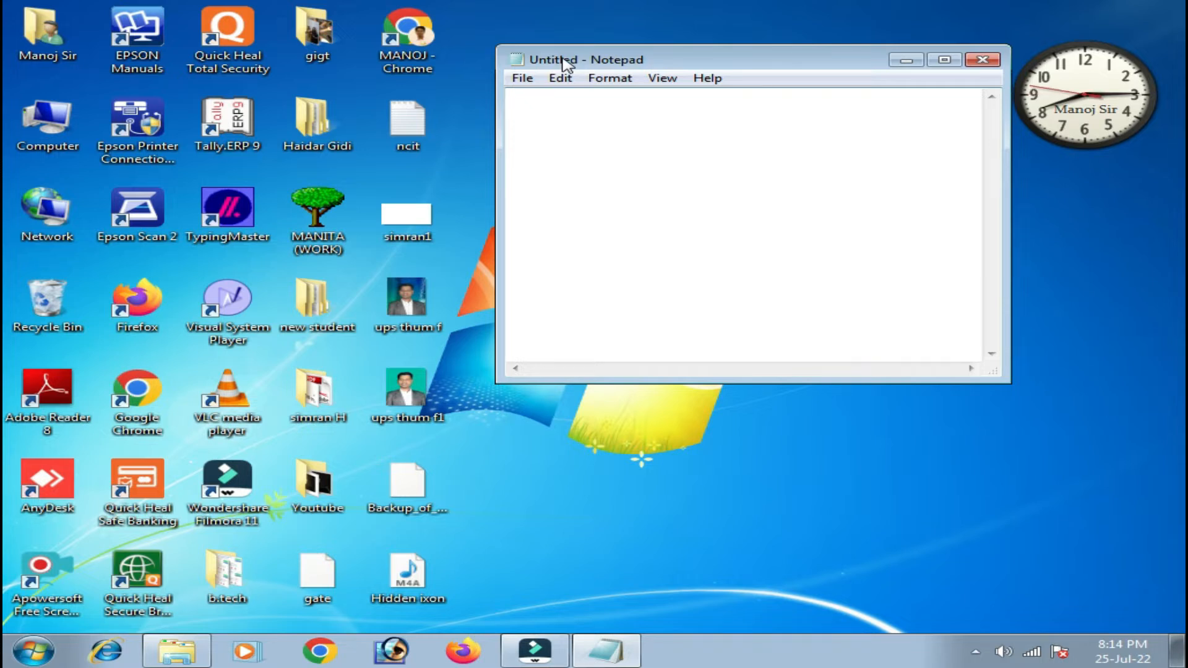
Save the blank document to the Desktop under the name mmm.
left_click(524, 79)
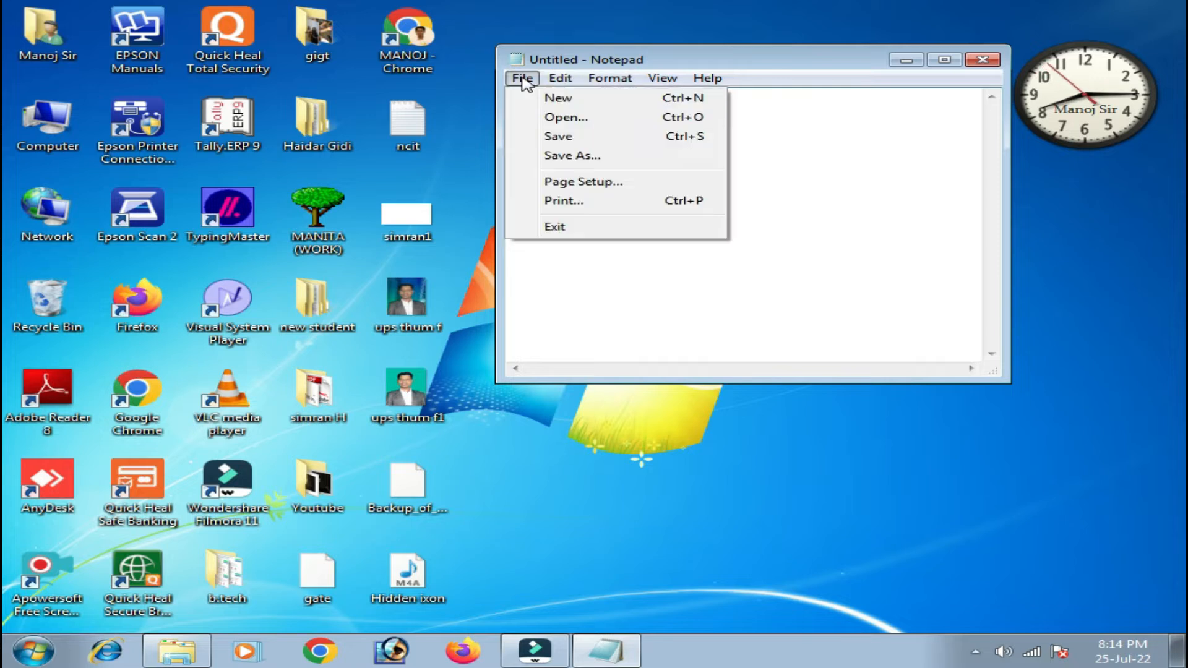
left_click(563, 160)
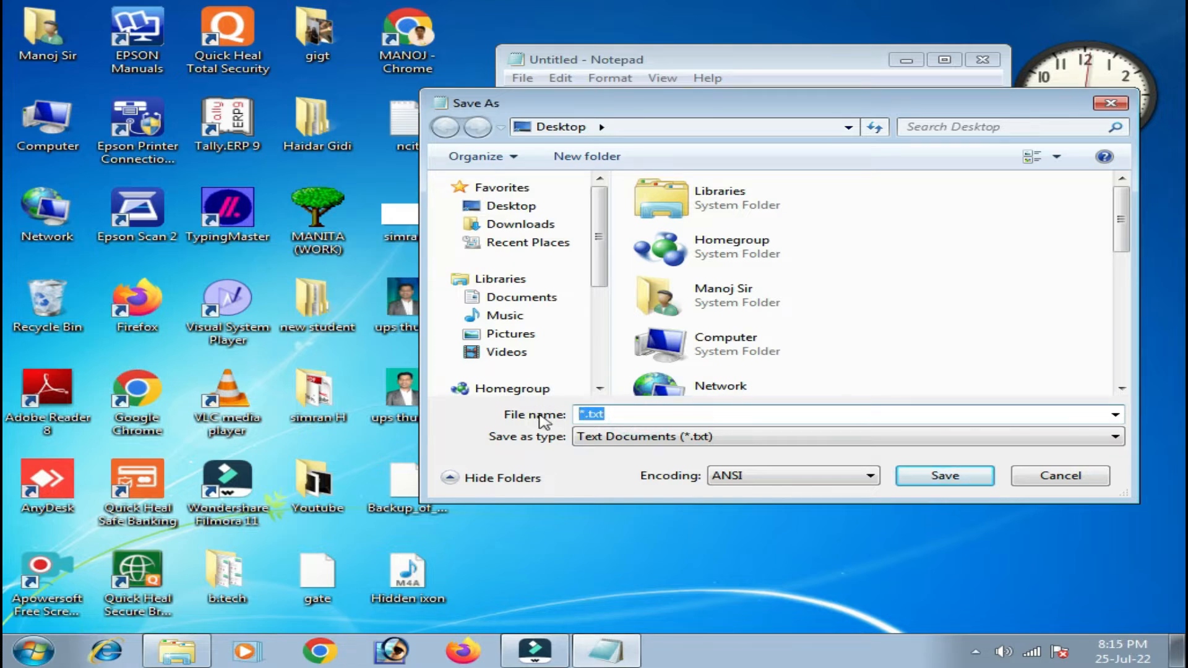
type("mmm")
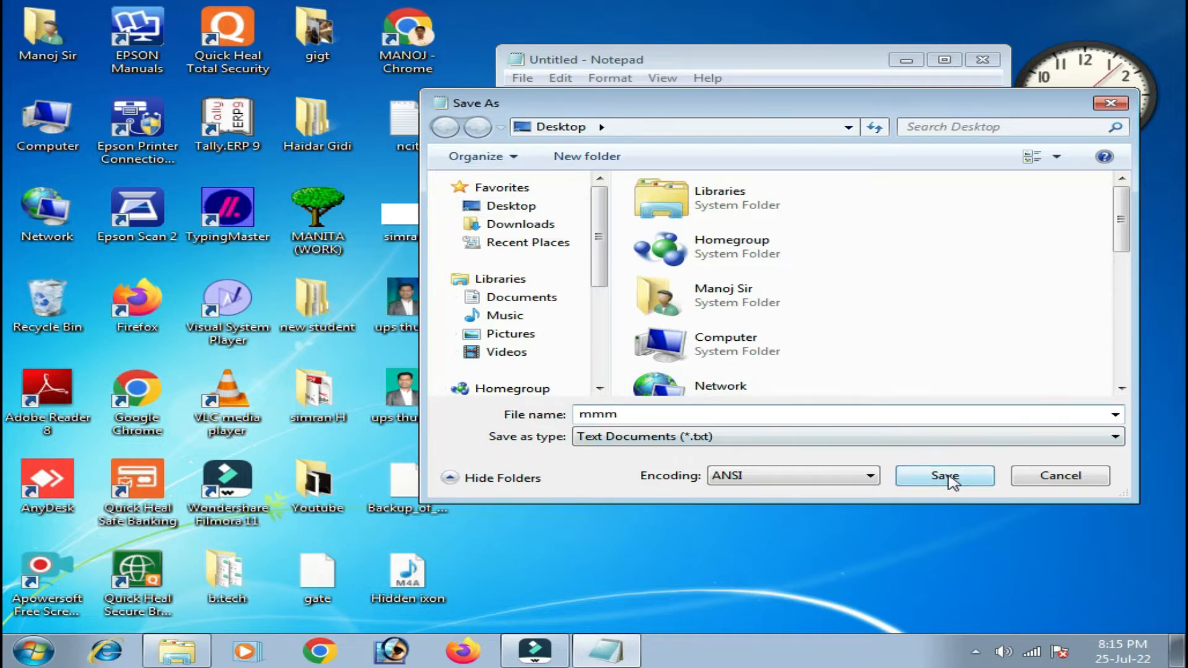
left_click(953, 480)
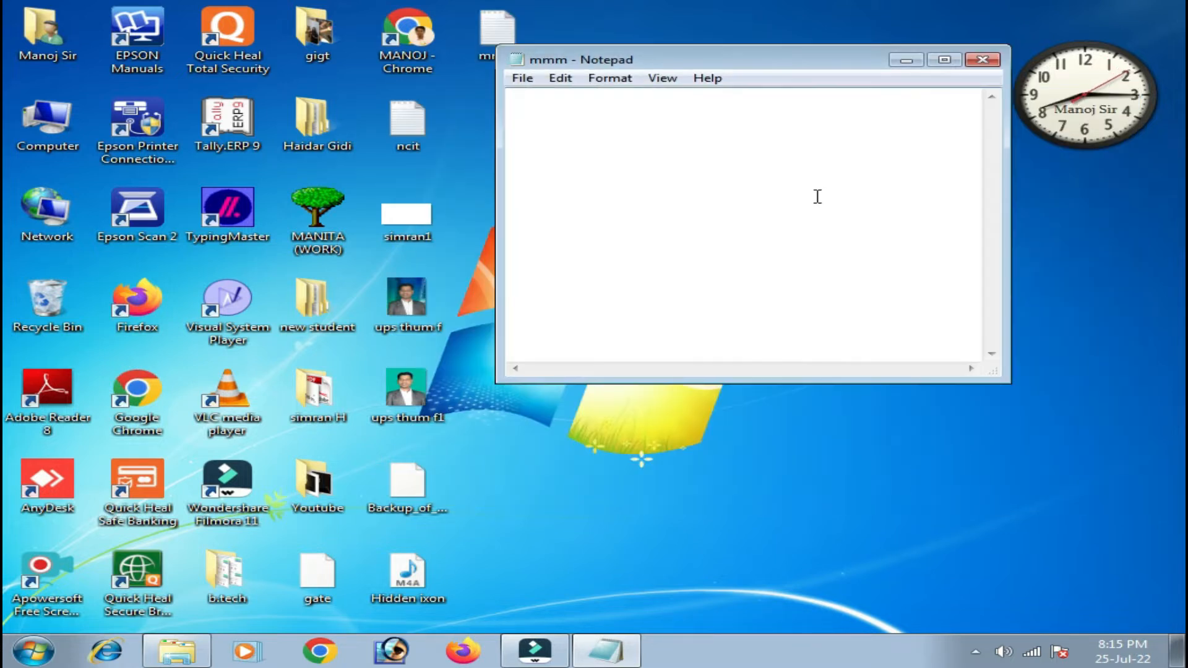
left_click_drag(615, 58, 825, 54)
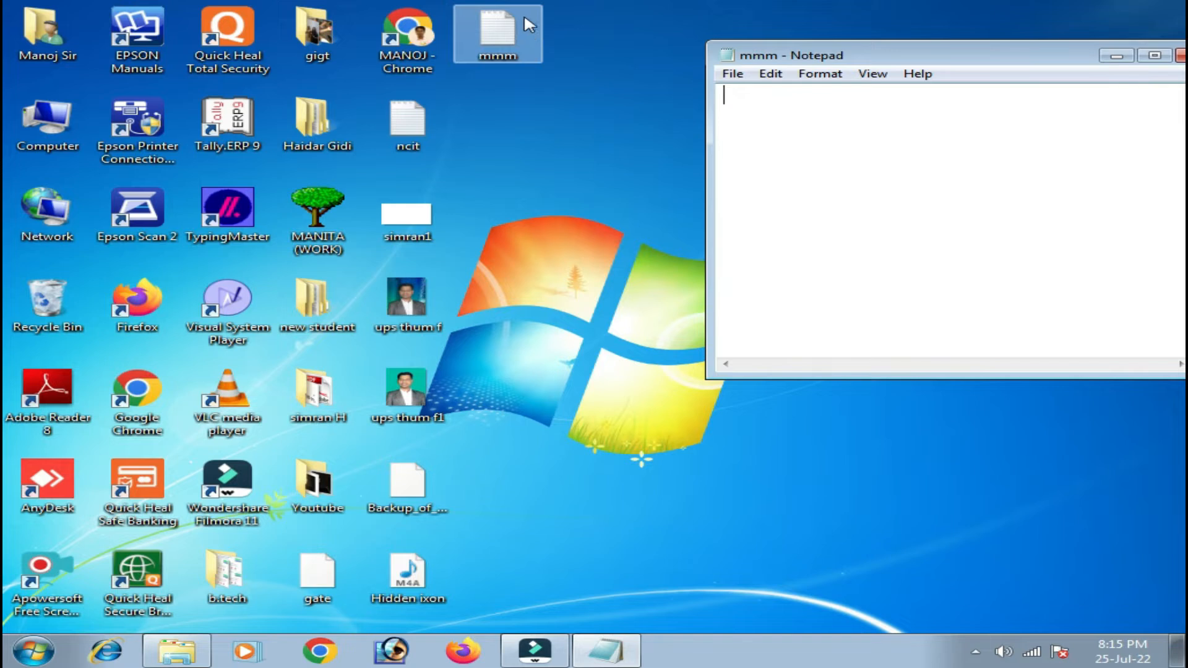
right_click(513, 50)
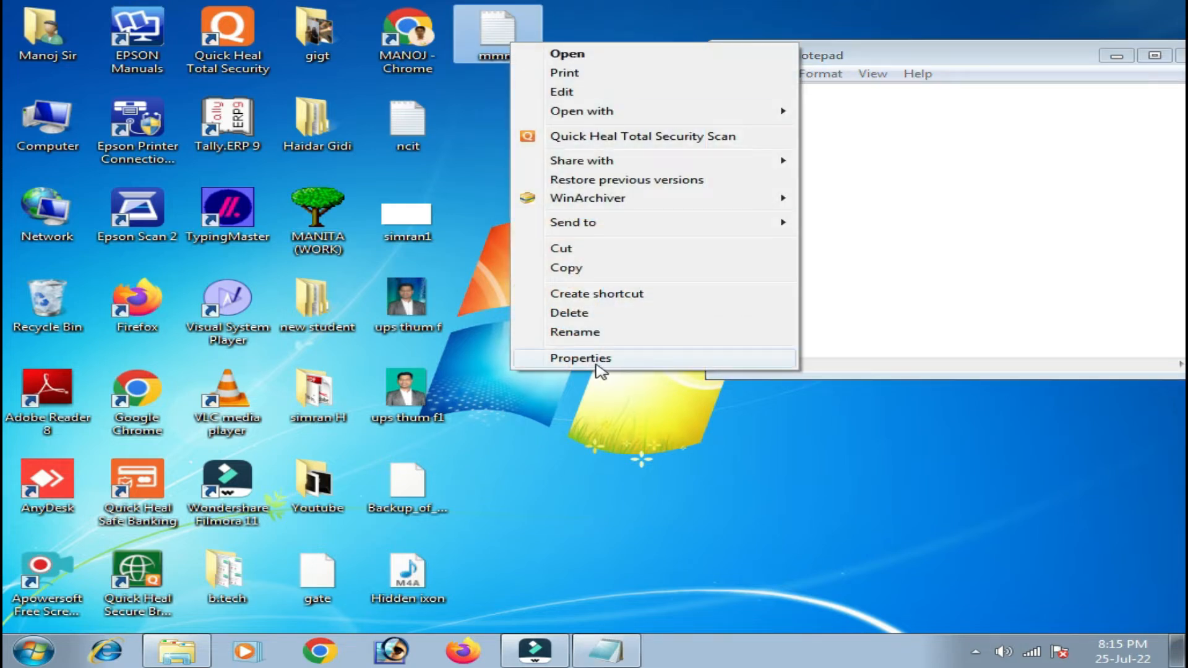
left_click(598, 362)
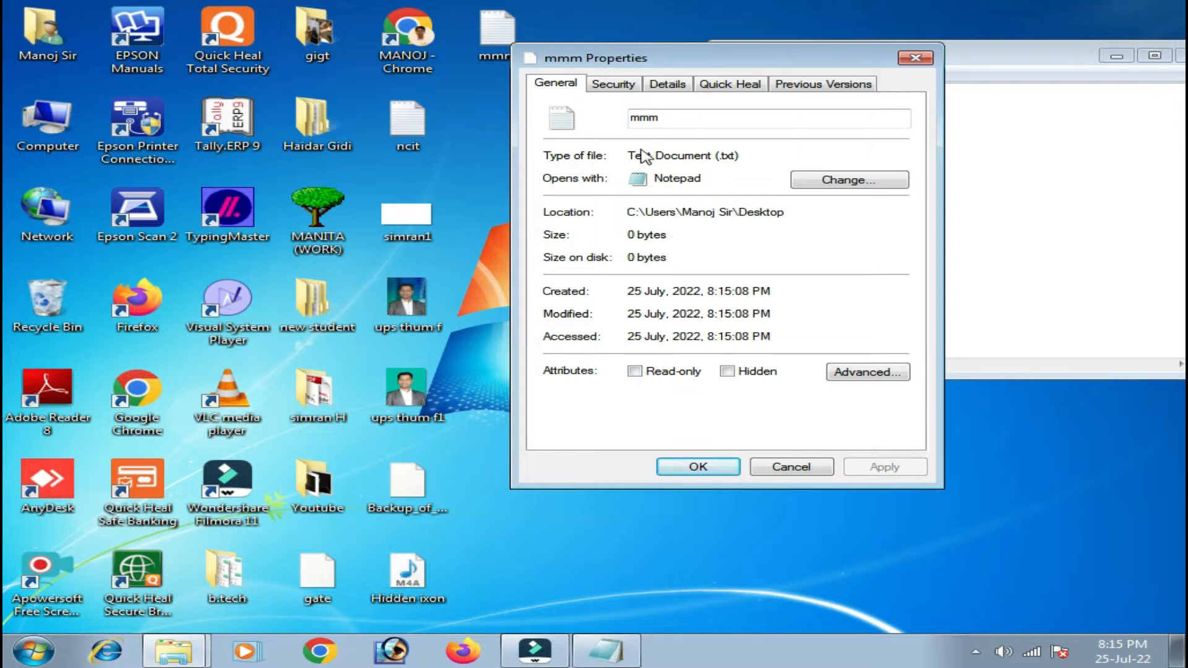
left_click_drag(628, 154, 751, 153)
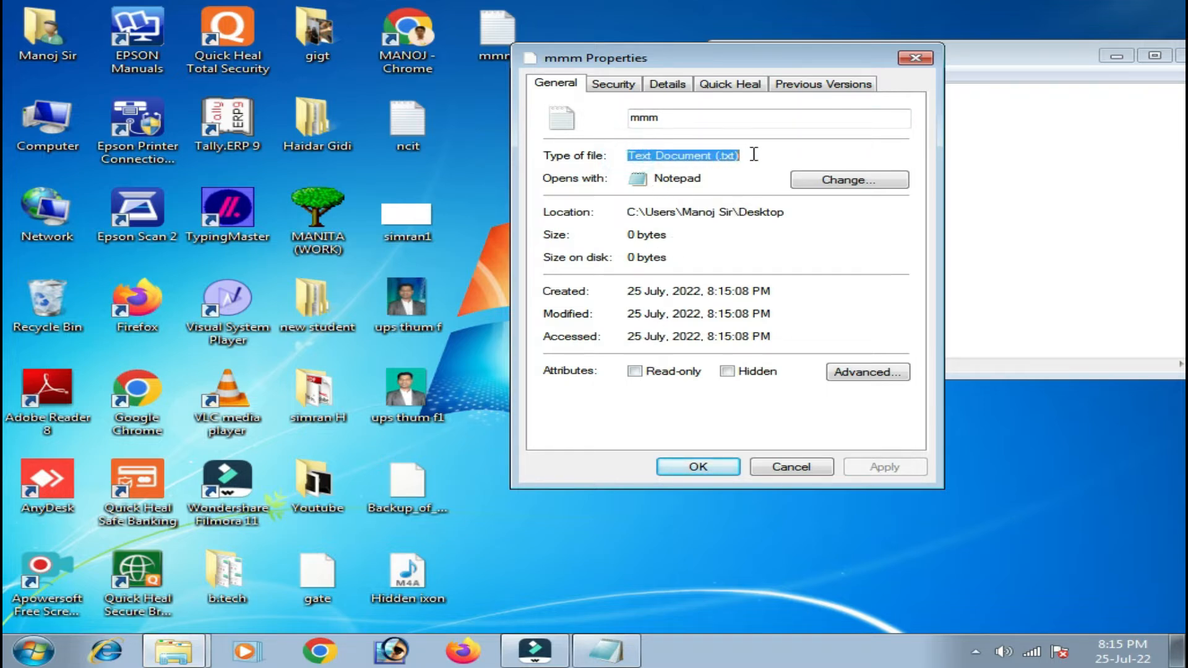
left_click(920, 59)
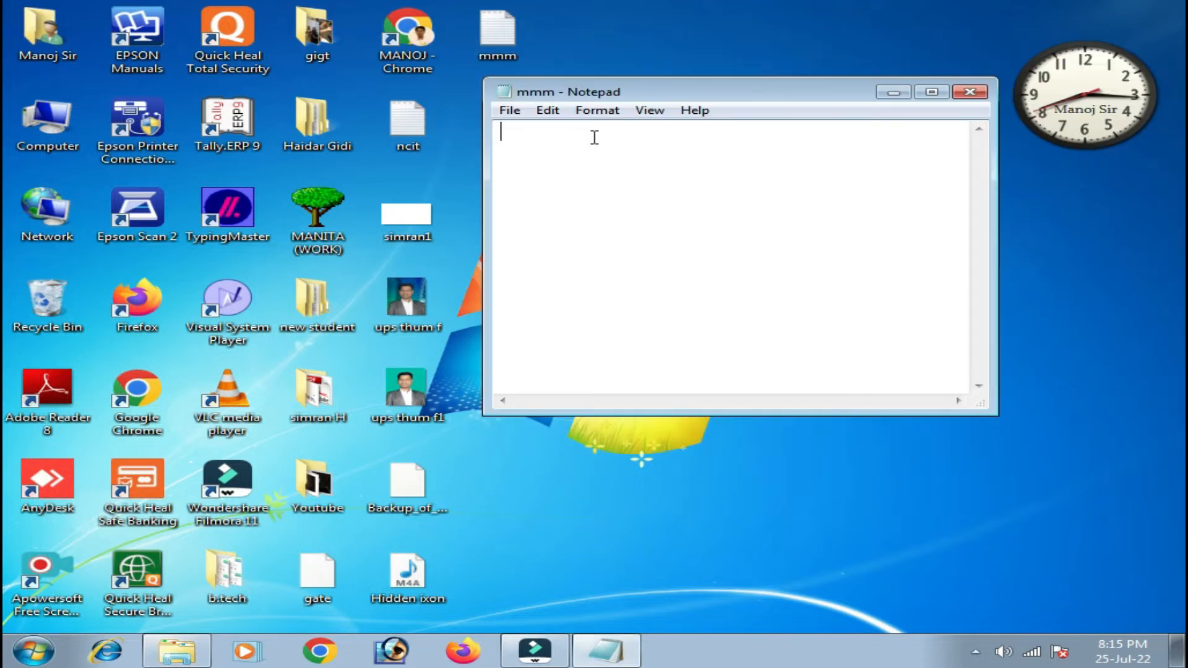
Shift the mmm window back left and maximize it to full screen.
left_click_drag(679, 97, 530, 94)
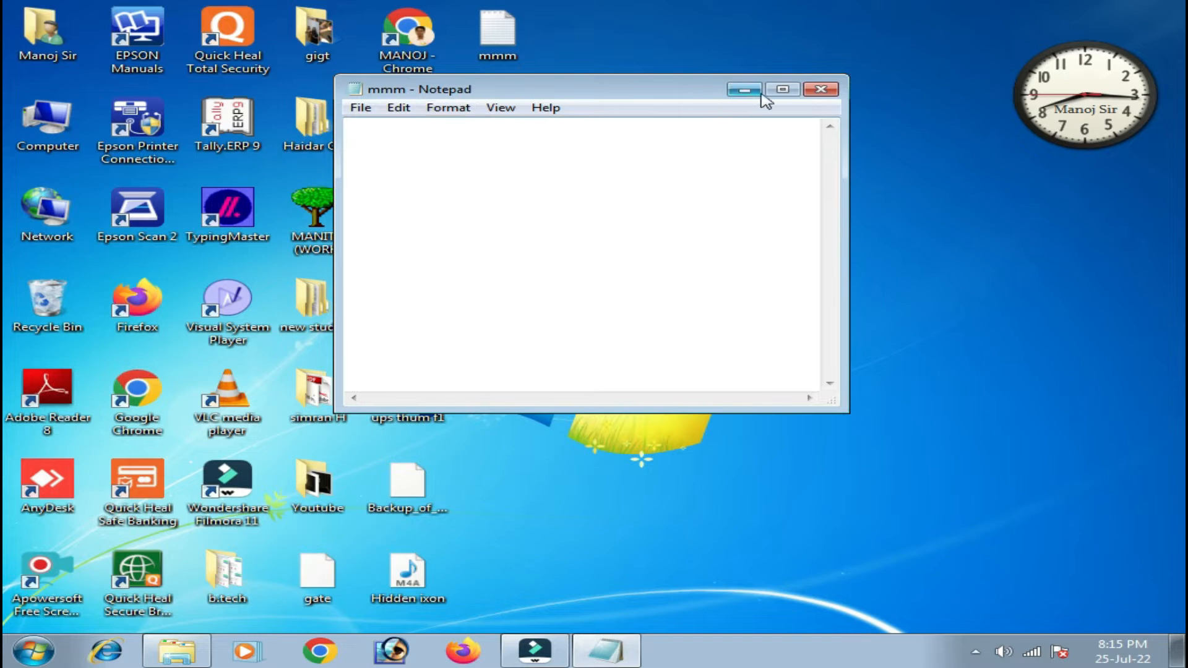
left_click(782, 91)
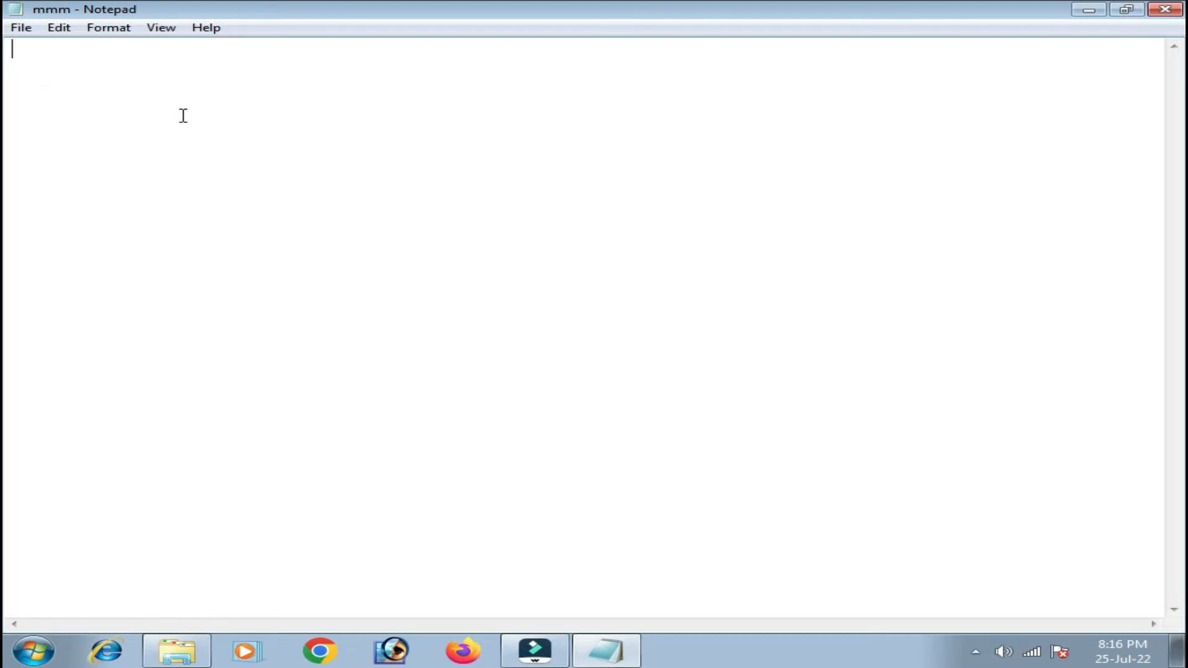
Type one long line of random letter strings, then scroll the view back left.
type("lkdfdlfdkfjf dkj dfkdf dkf dfkldjdlkf")
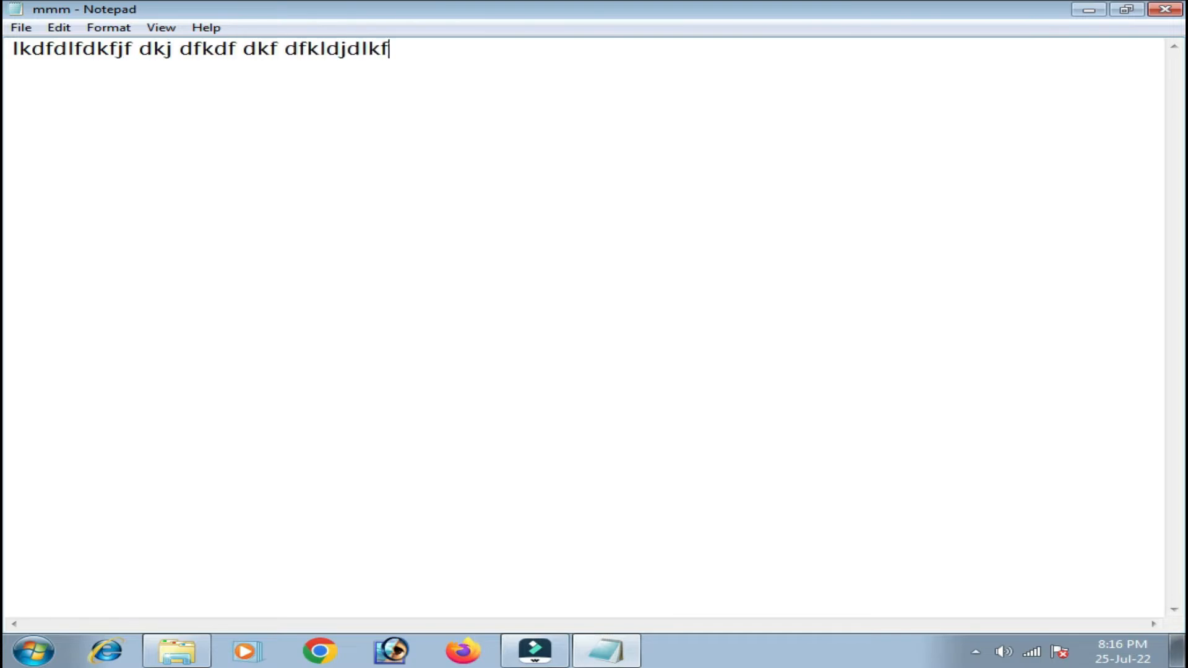
type("j dfkldj fdkj dflkd fdlkf dkld fkdlfjdflj dfkd fkldf dklfjd fkldfj dfdkldjfkl")
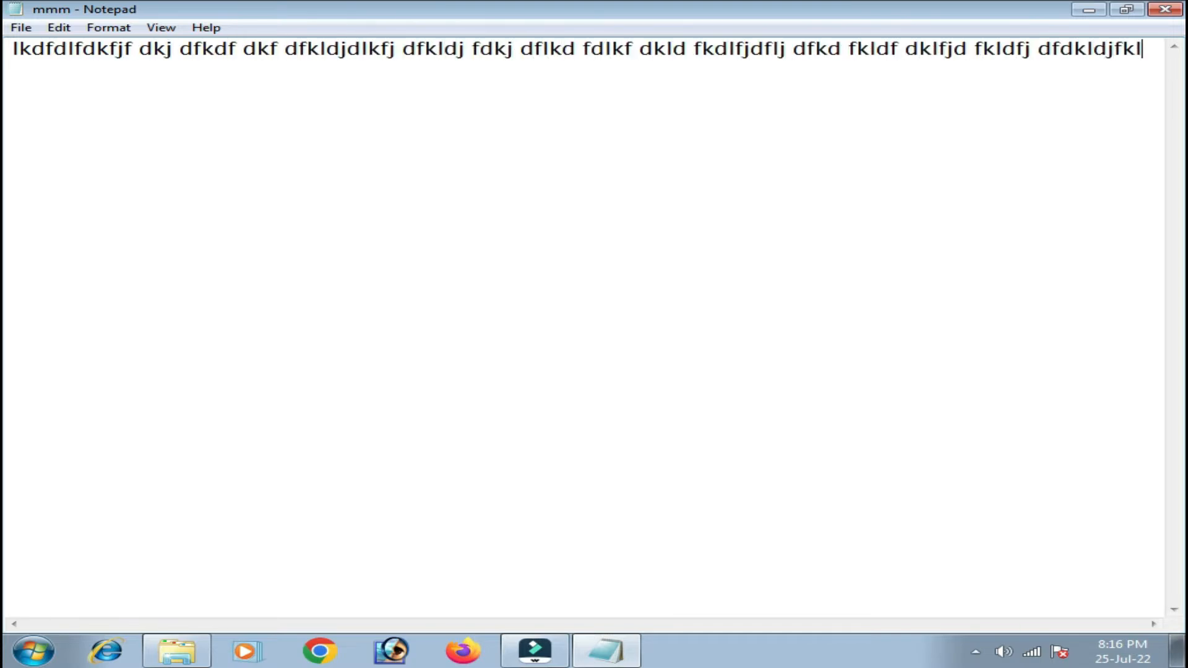
type("djf kdlfdk  dfkl")
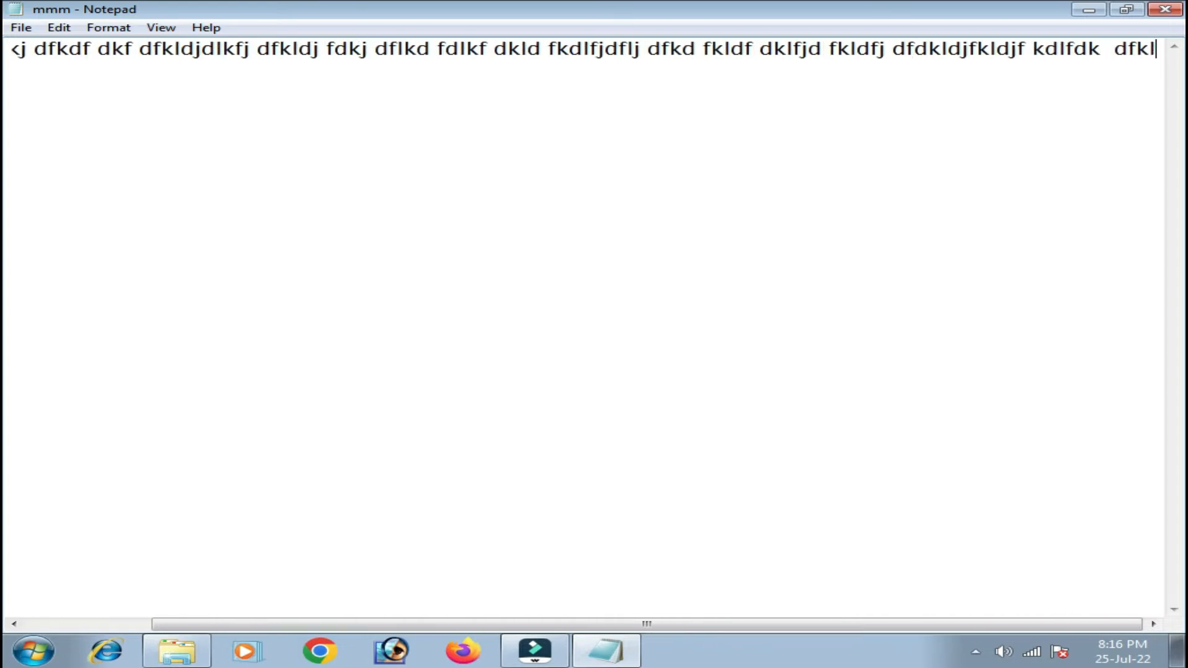
type("fkldfjkdfjdfkdf dfkdf dfkdjfkd")
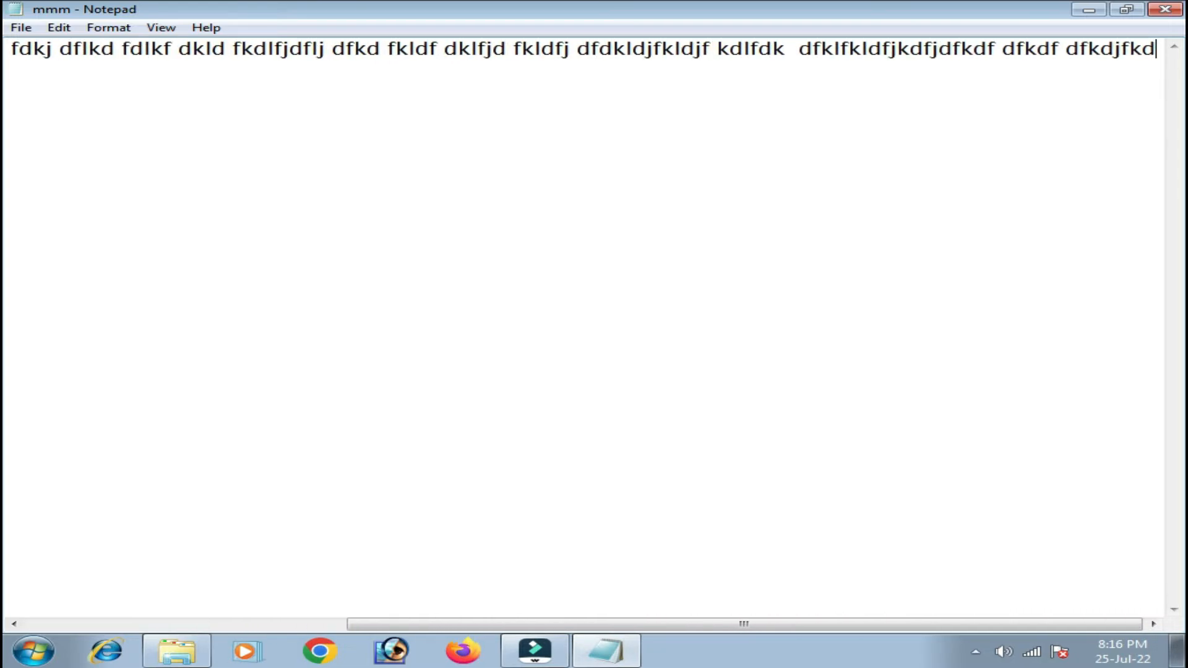
type(" fdfkjdfdk fdkfjdlfkdf dkfdjfd")
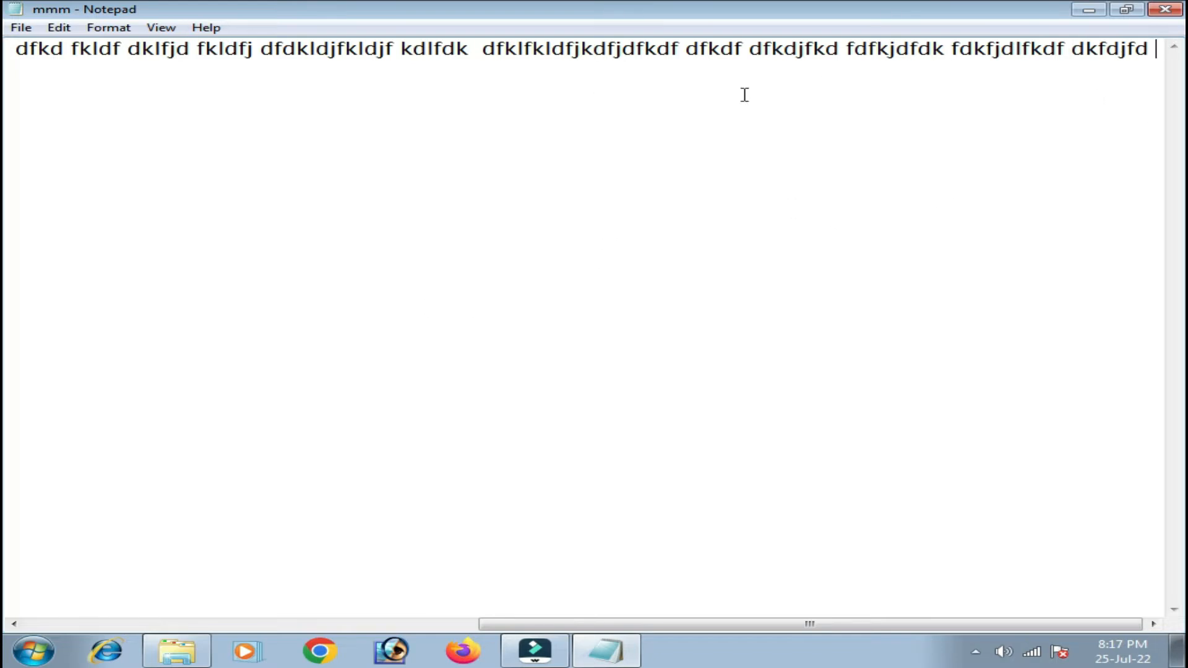
left_click_drag(869, 628, 346, 637)
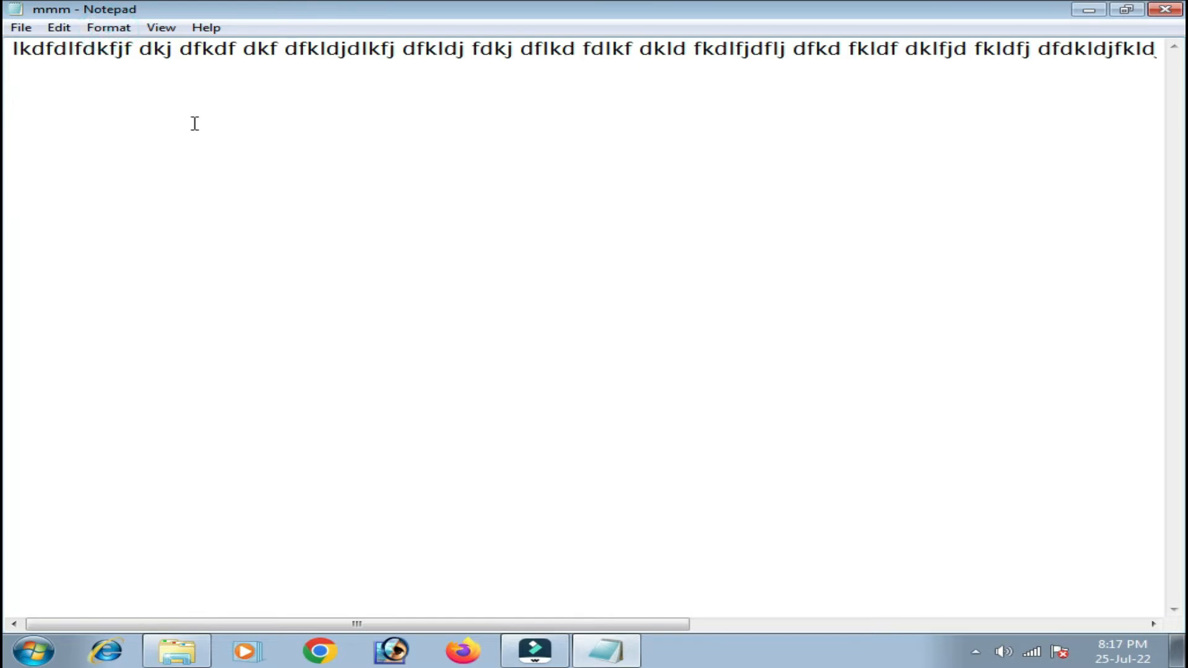
Turn on Word Wrap, then append more df words and a column of short df, d, f lines.
left_click(109, 28)
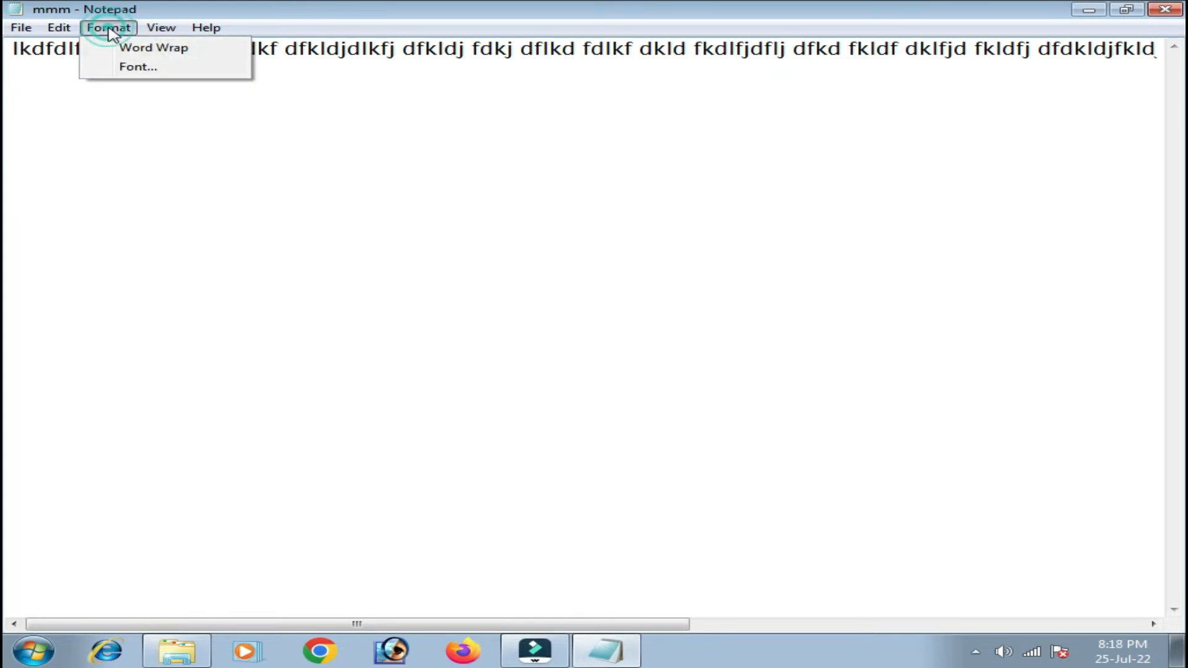
left_click(157, 54)
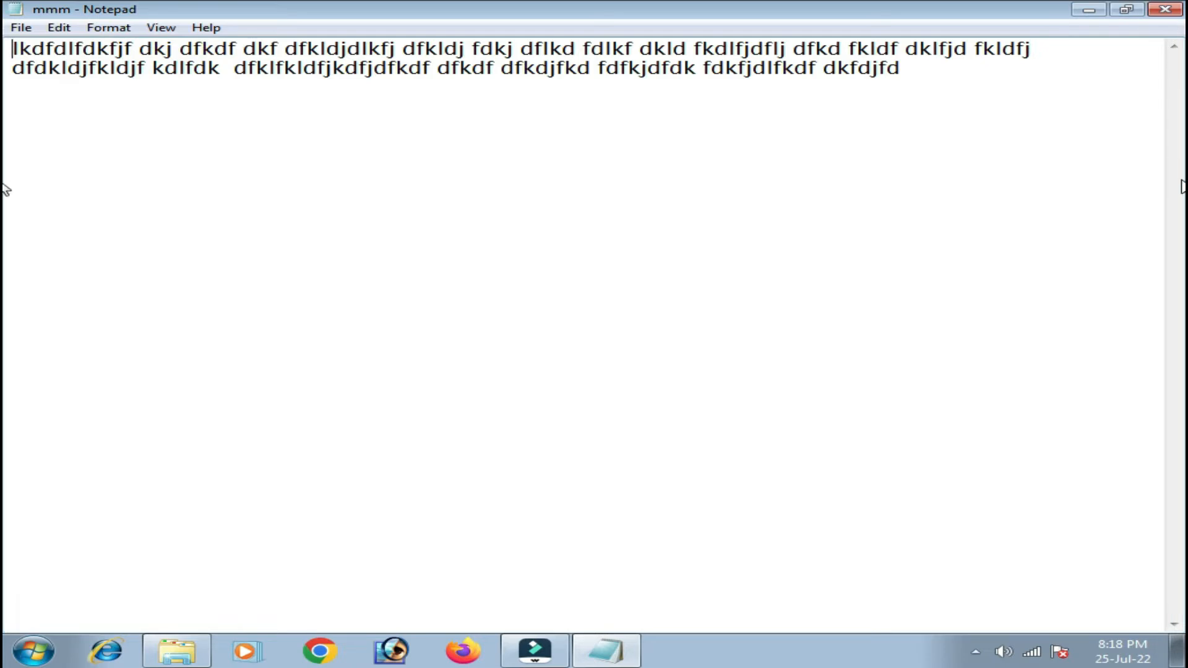
left_click(931, 78)
type("df dkdj df  dd d ")
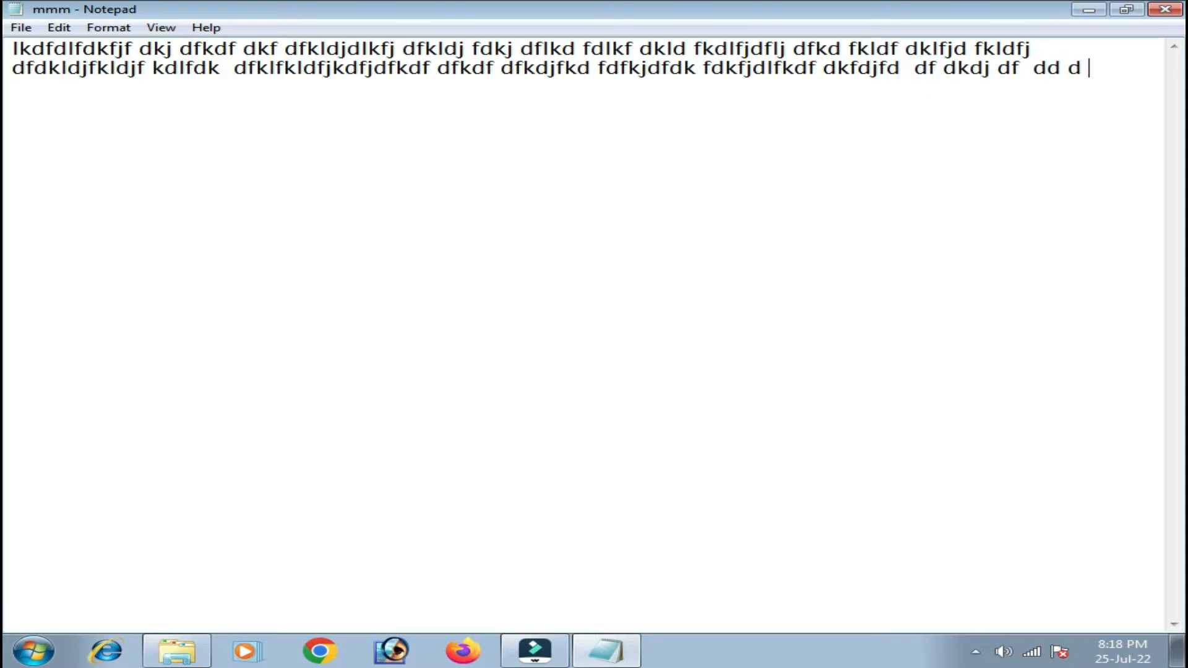
type("dkj dkd fd")
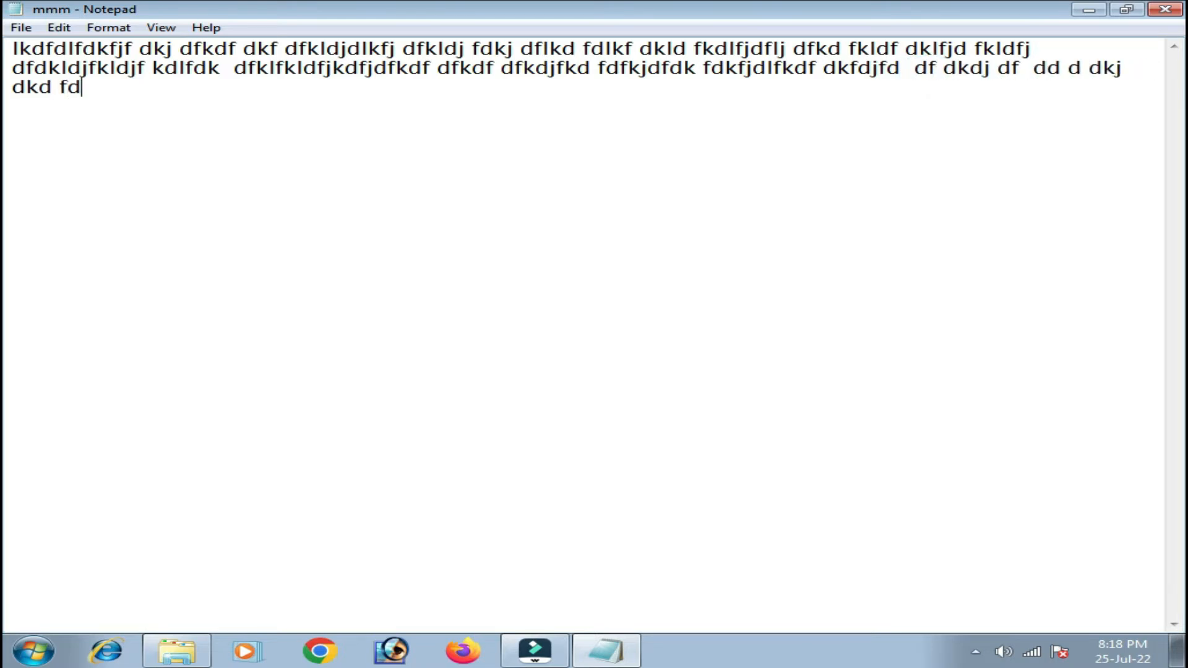
type("  df df df df d d f df df df d f               df df d")
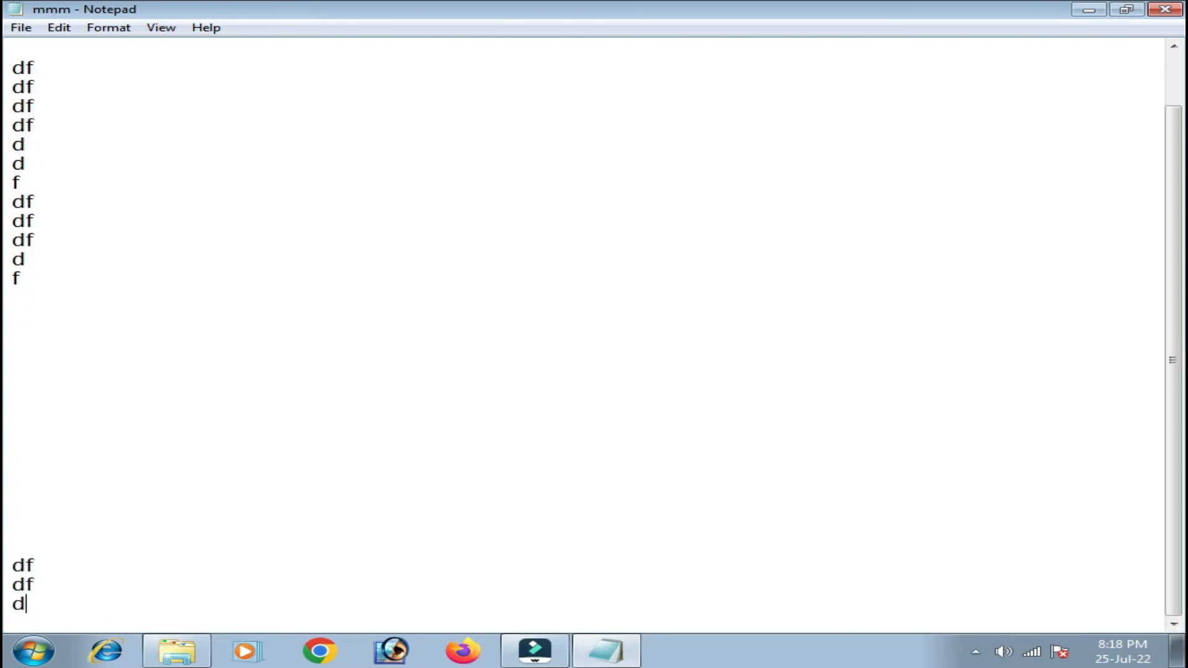
type("f d fd fd f")
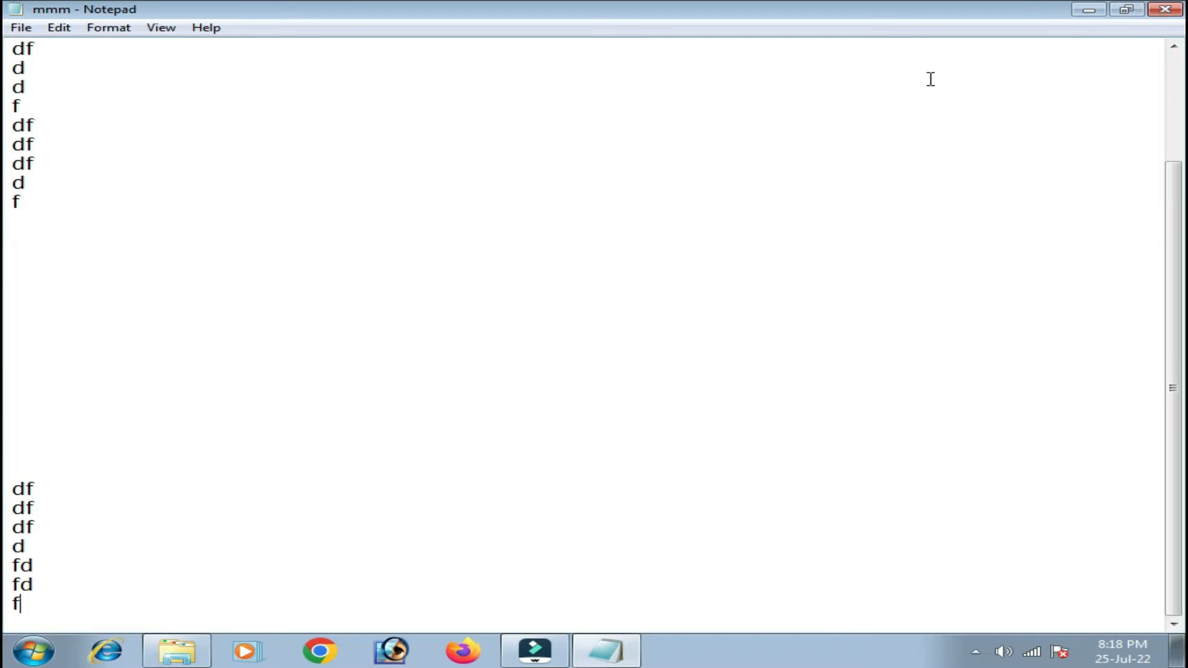
left_click_drag(1173, 276, 1176, 163)
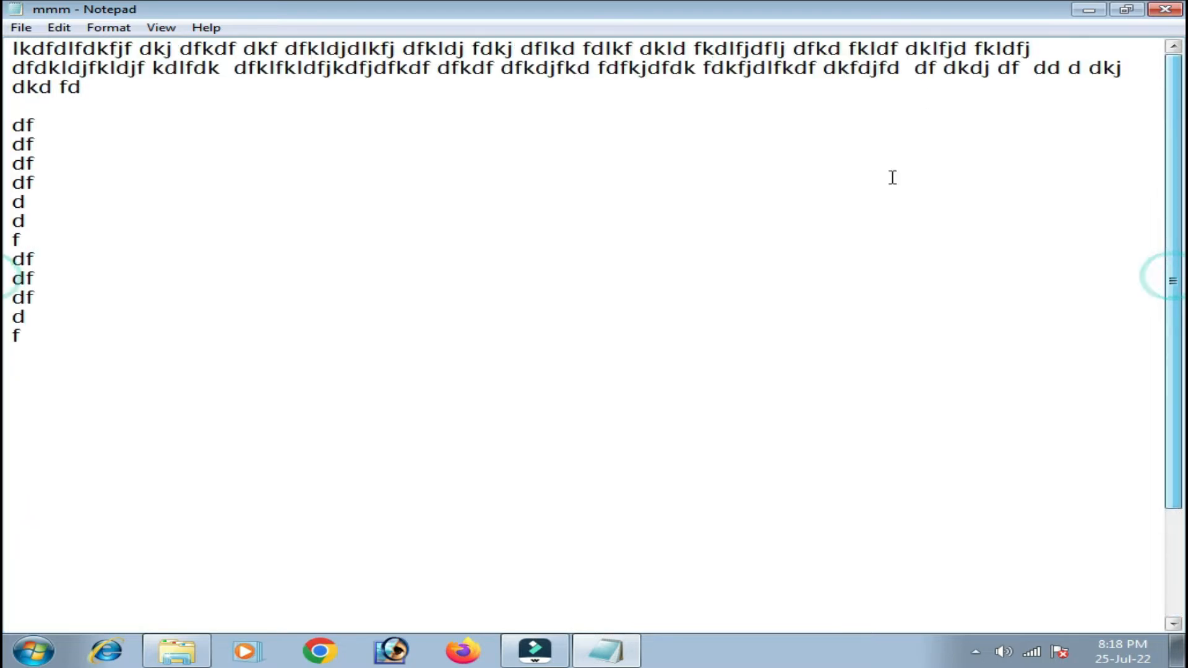
left_click(244, 67)
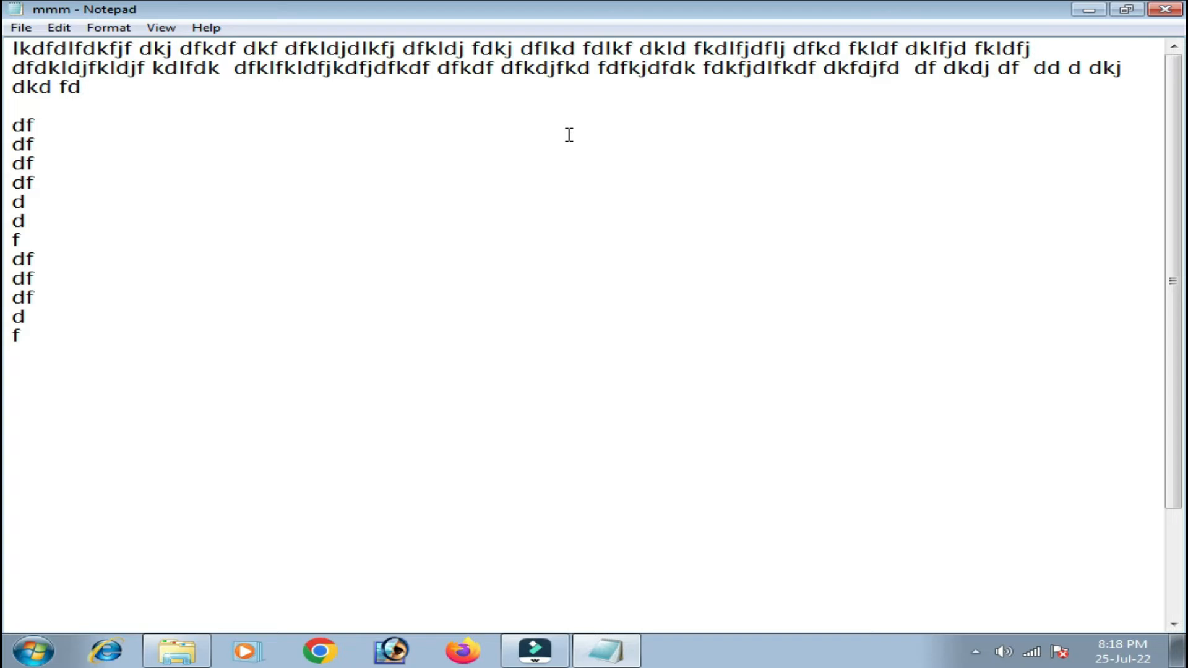
Apply Lucida Sans Unicode to the text after previewing Matura MT Script Capitals and Maiandra GD.
left_click(422, 187)
left_click(59, 28)
left_click(501, 293)
left_click(116, 29)
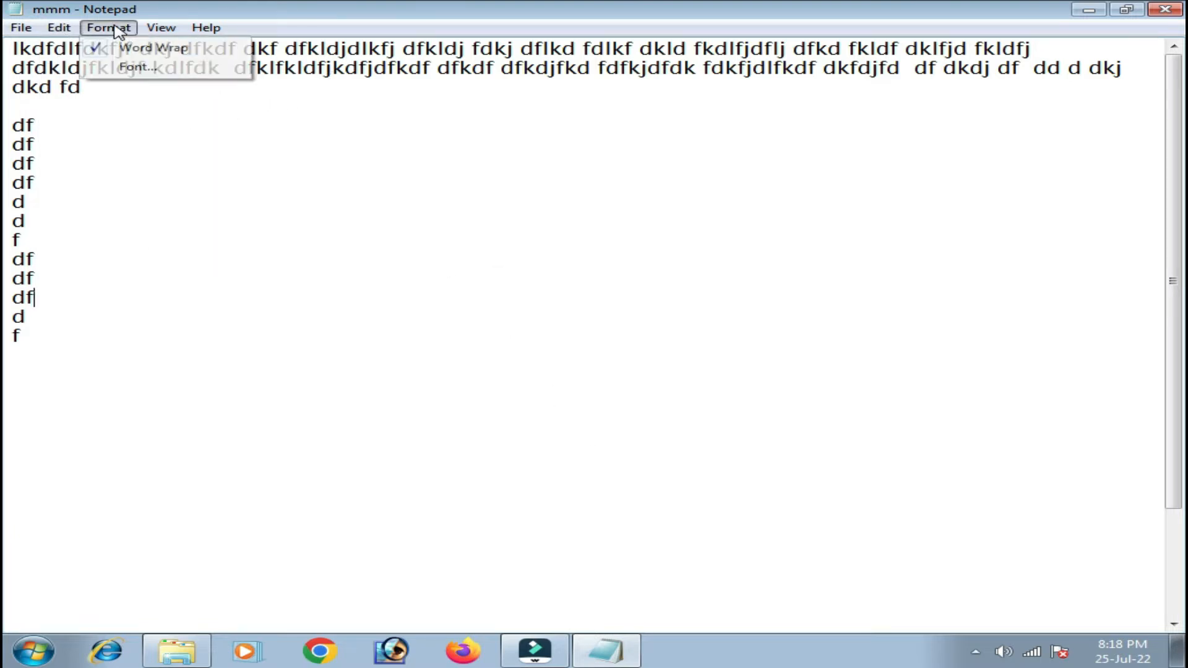
left_click(142, 68)
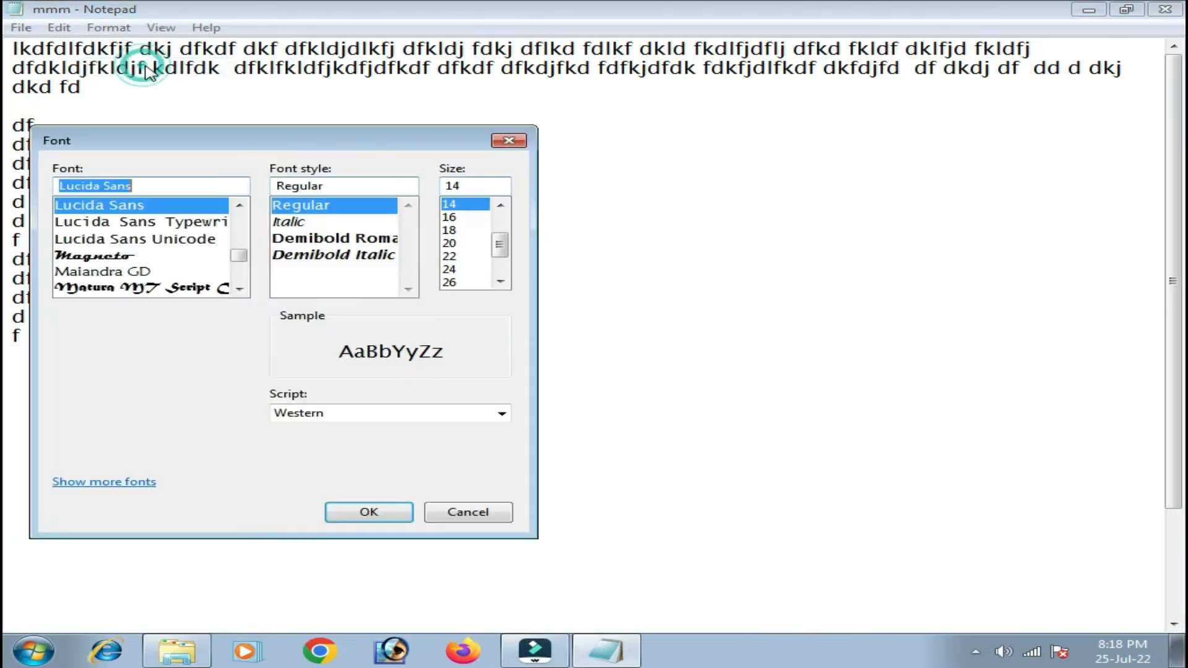
left_click_drag(242, 141, 555, 125)
left_click(451, 222)
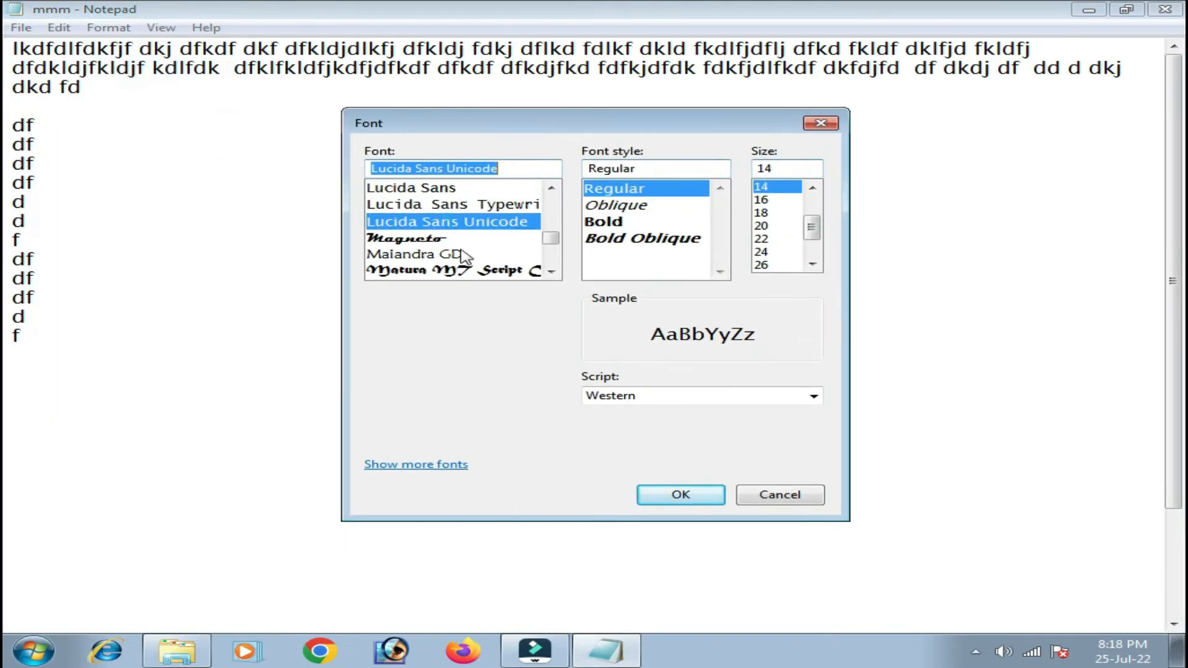
left_click(469, 271)
left_click(446, 223)
left_click(812, 264)
left_click(812, 263)
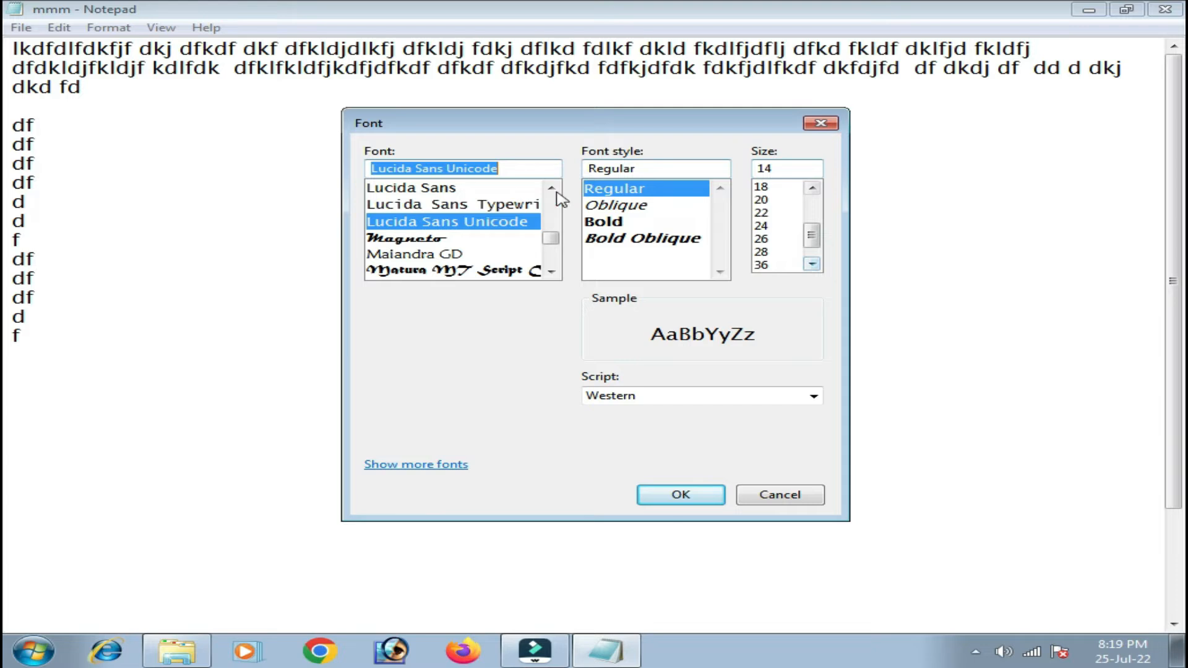
left_click(472, 253)
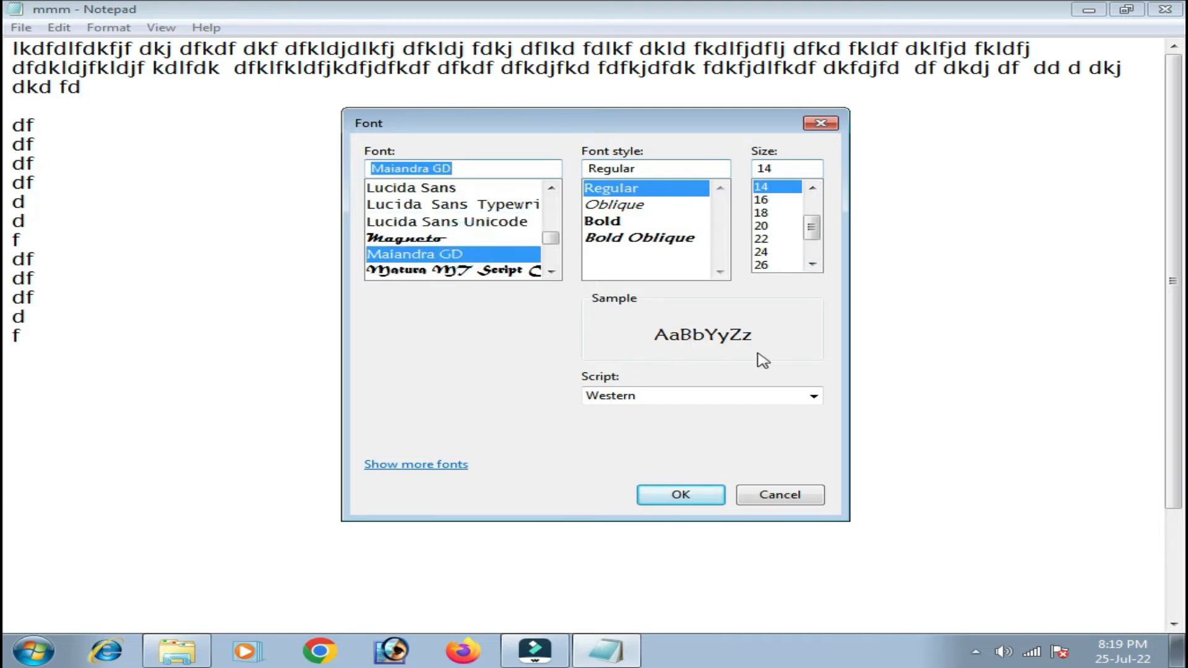
left_click(433, 223)
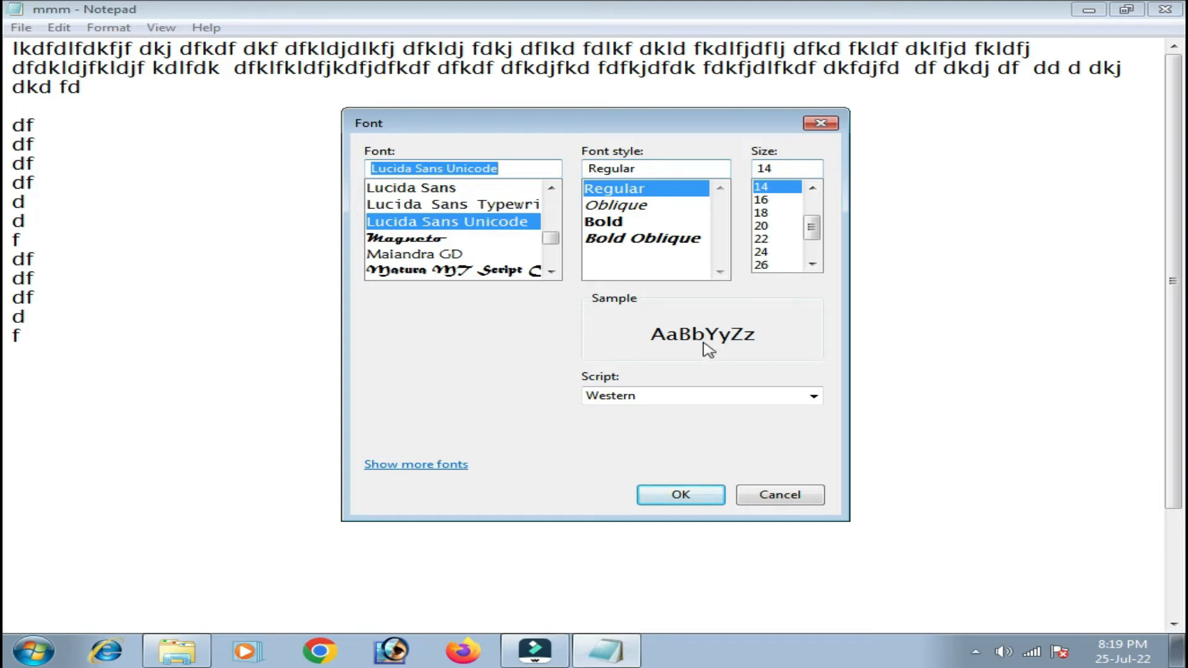
left_click(681, 496)
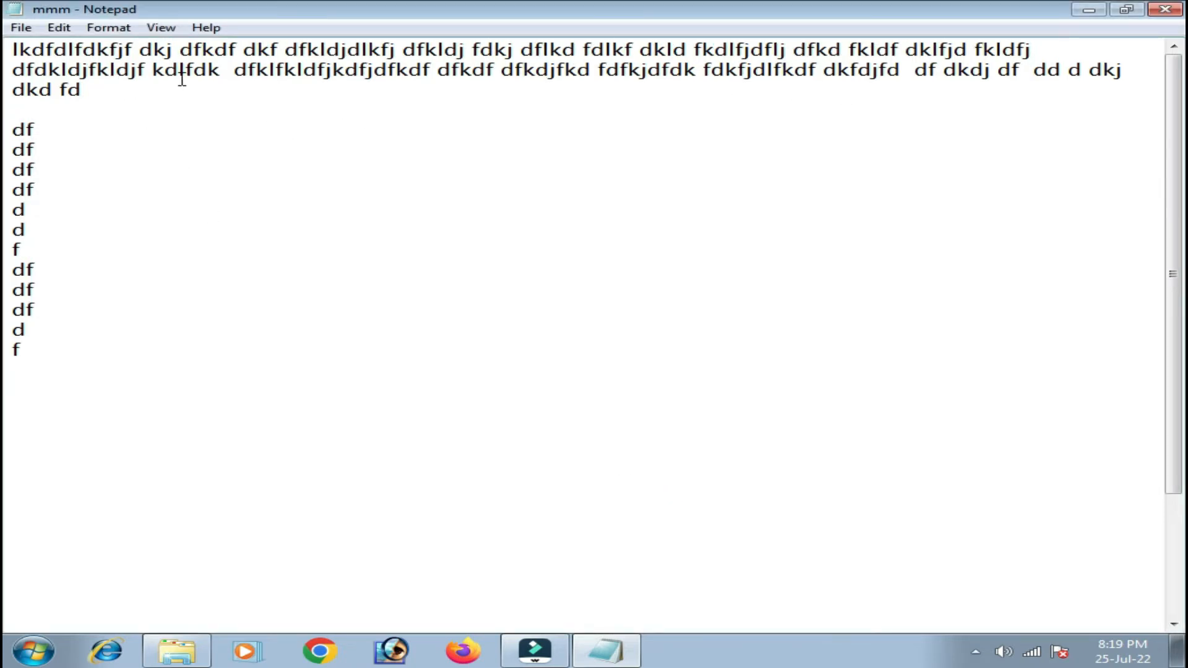
Change the text font to Magneto.
left_click(109, 28)
left_click(137, 66)
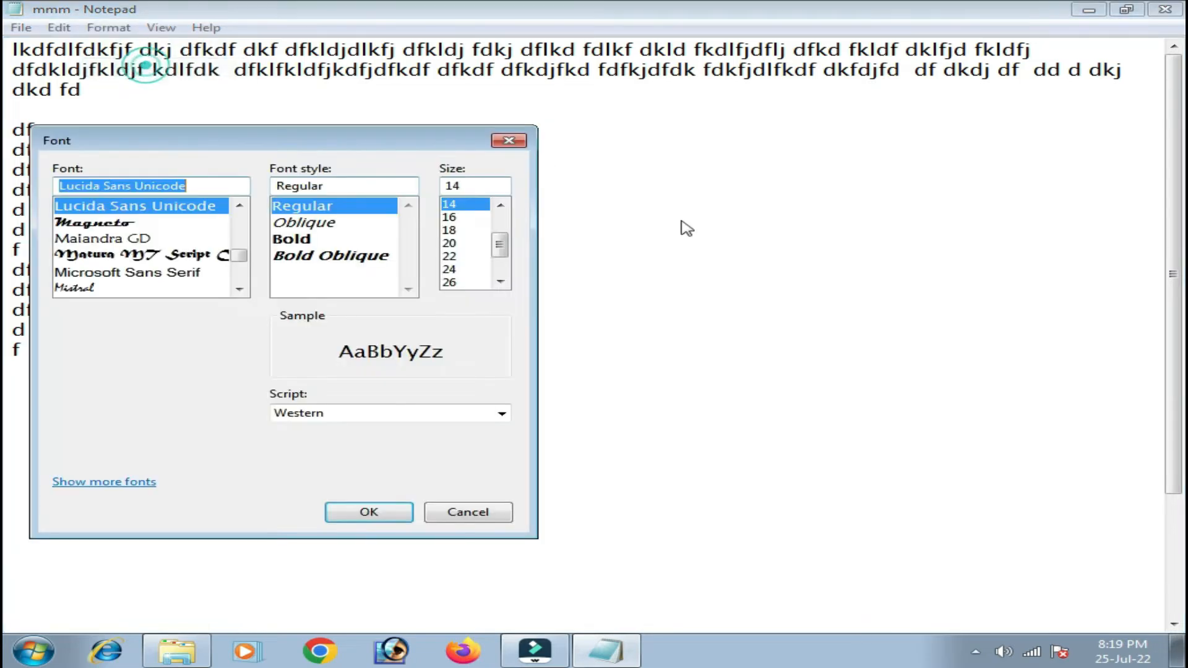
left_click_drag(365, 146, 647, 156)
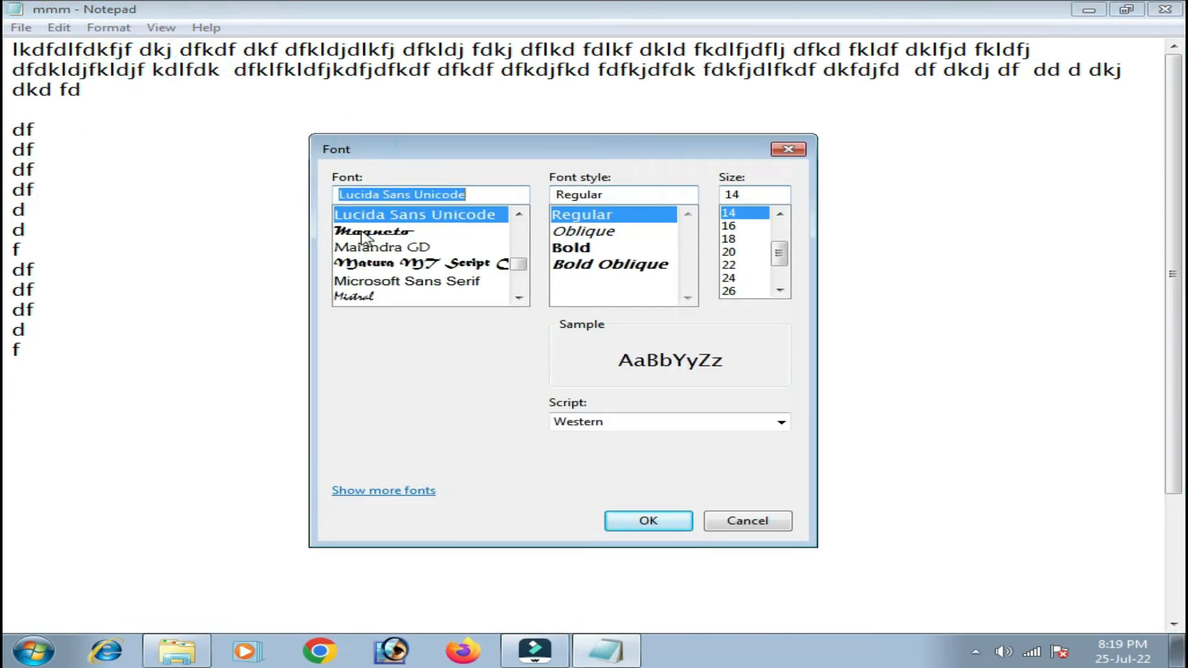
left_click(389, 232)
left_click(647, 523)
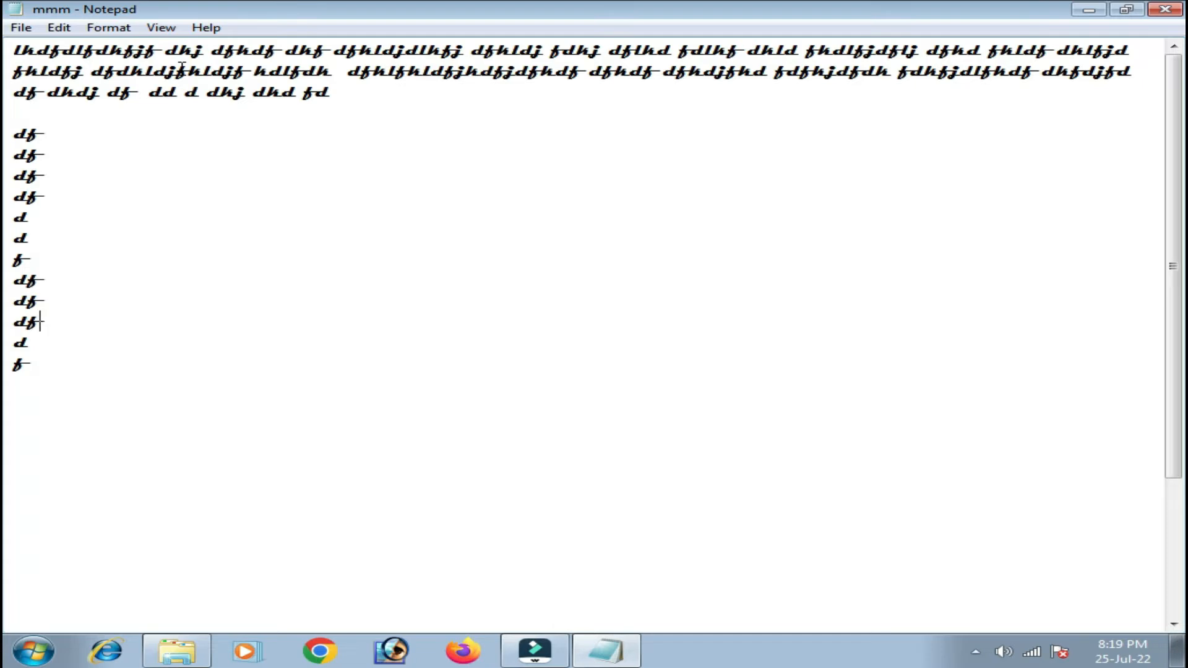
left_click(22, 29)
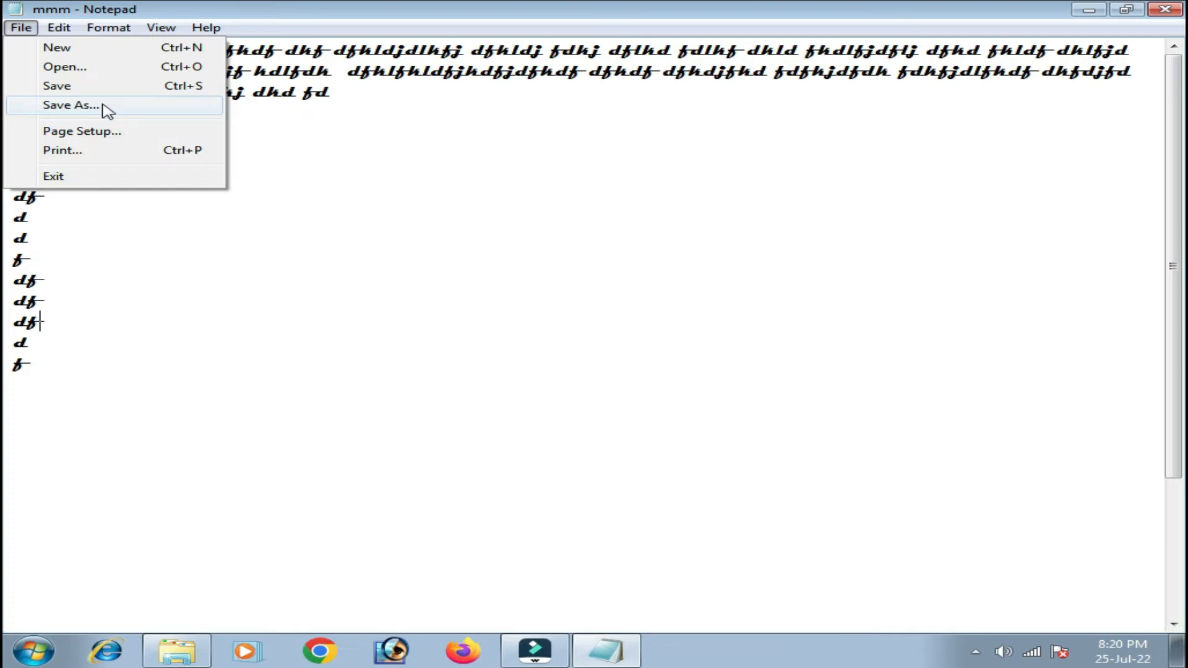
left_click(111, 133)
left_click_drag(297, 45, 332, 58)
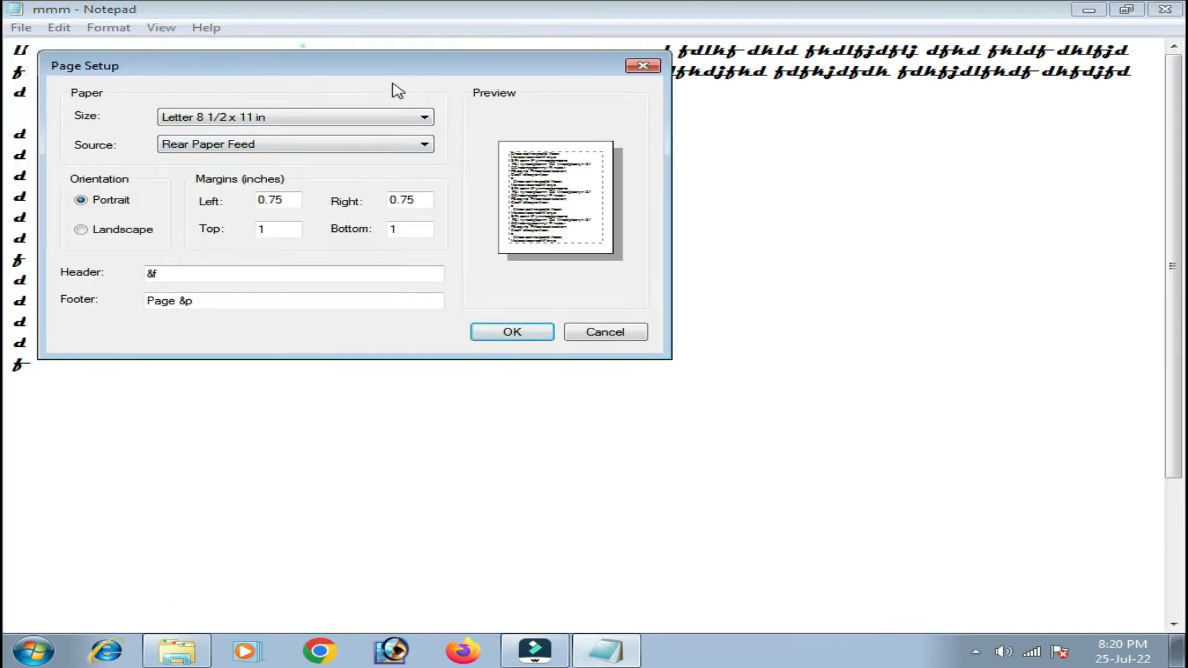
left_click_drag(393, 84, 612, 102)
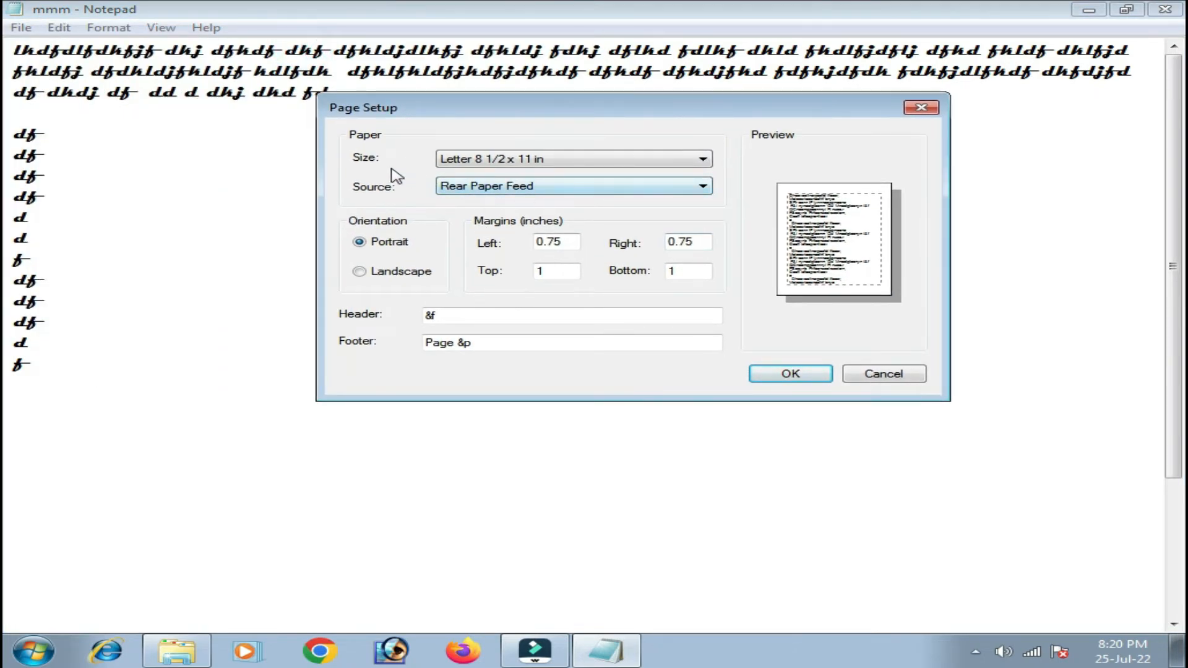
left_click(583, 159)
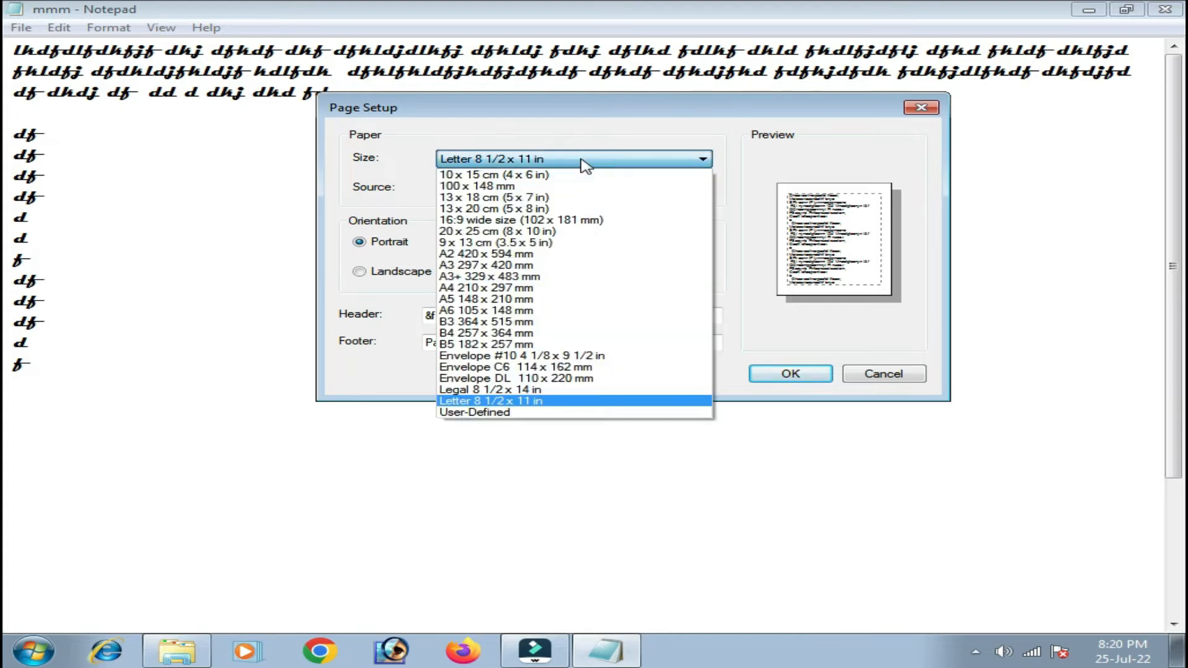
left_click(584, 162)
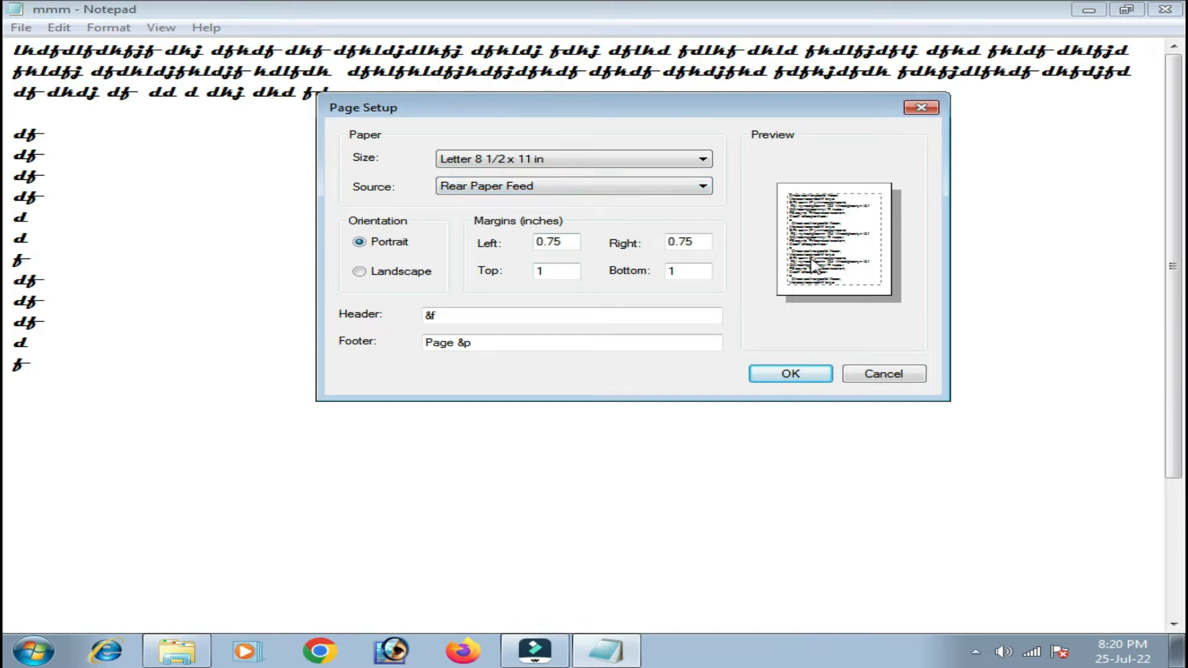
left_click(359, 272)
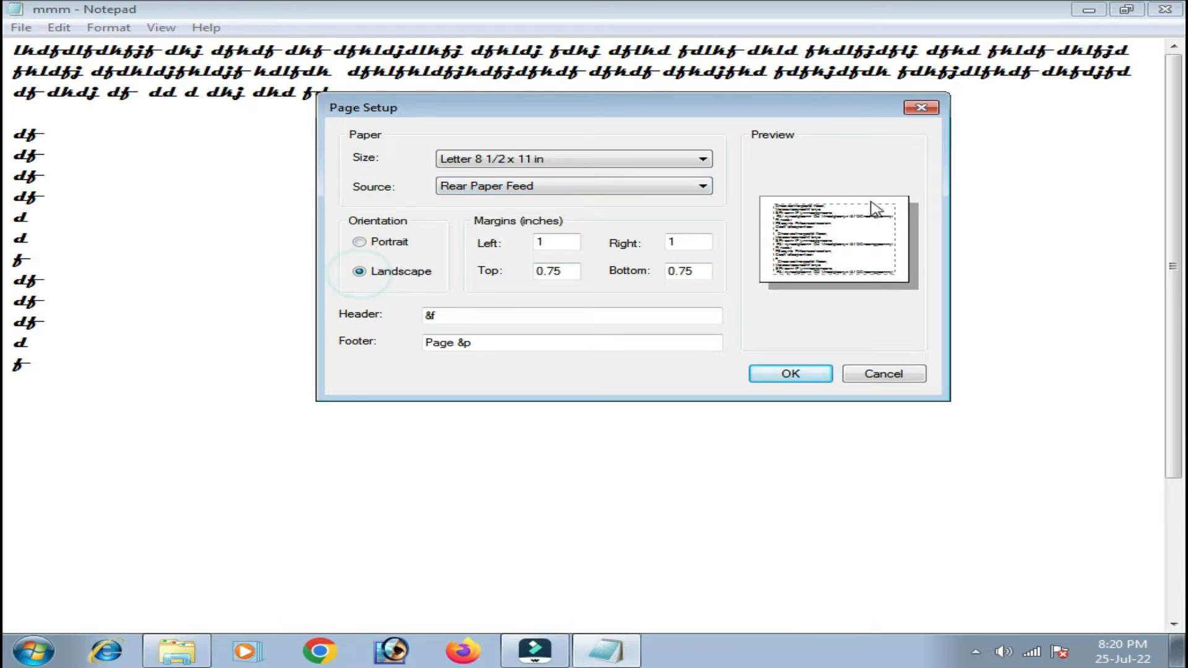
left_click(359, 242)
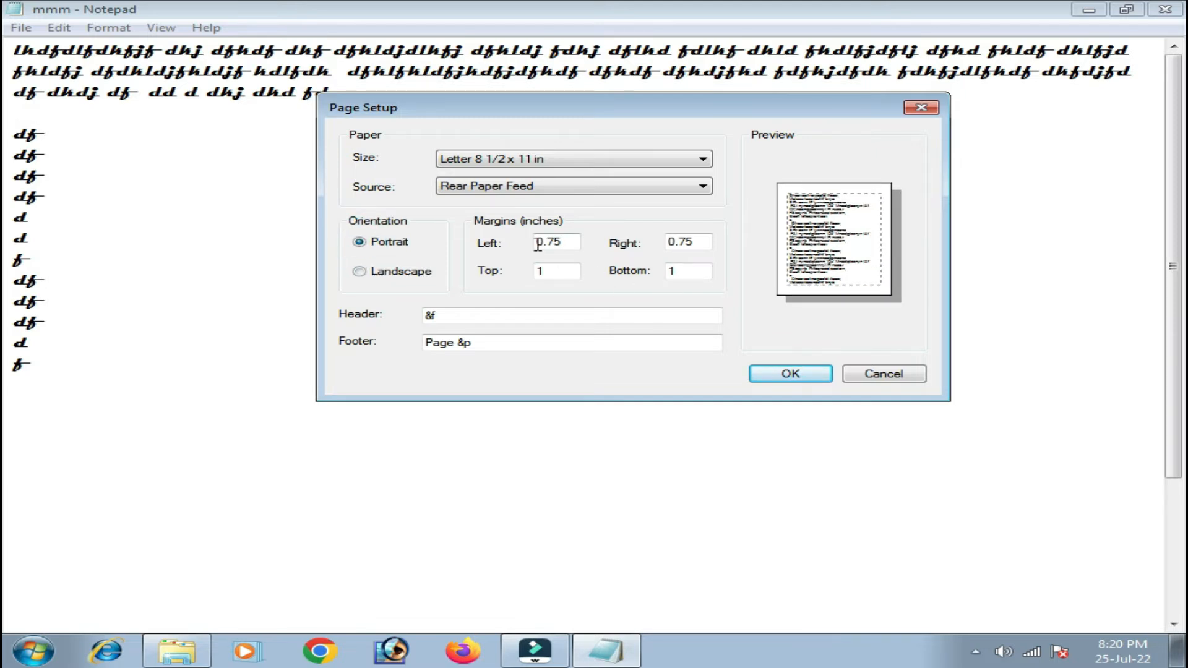
double_click(538, 242)
double_click(675, 243)
left_click(544, 270)
left_click(683, 271)
key("Return")
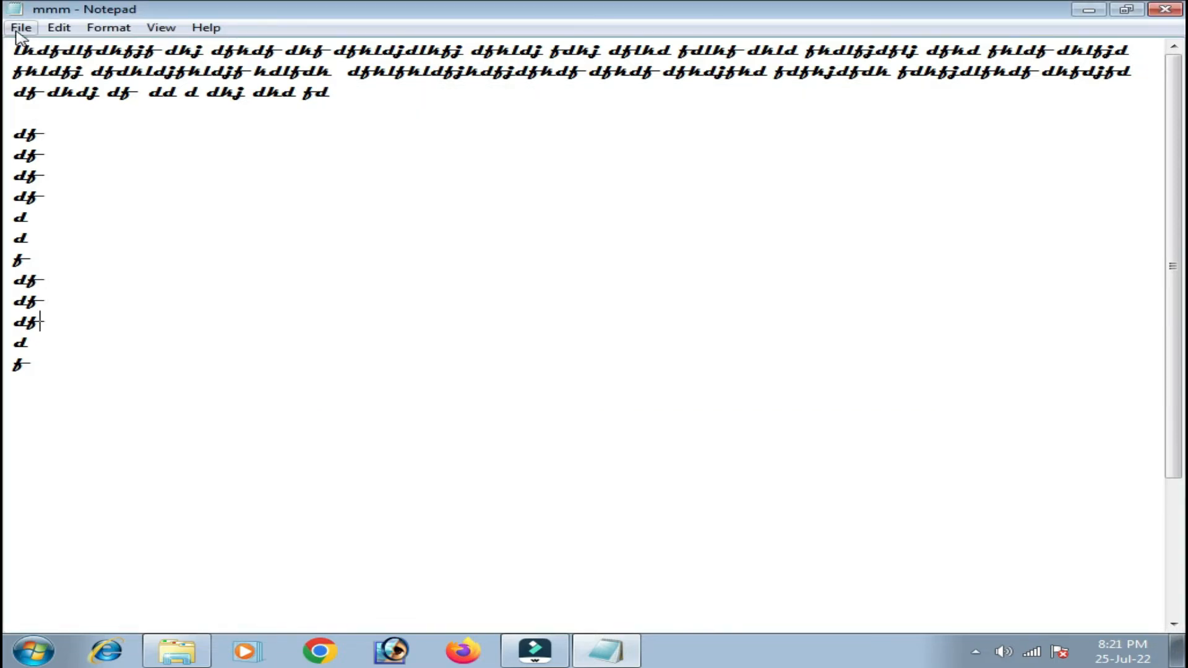
Review the Print dialog (EPSON L380 Series, all pages, 1 copy) and close it without printing.
left_click(21, 27)
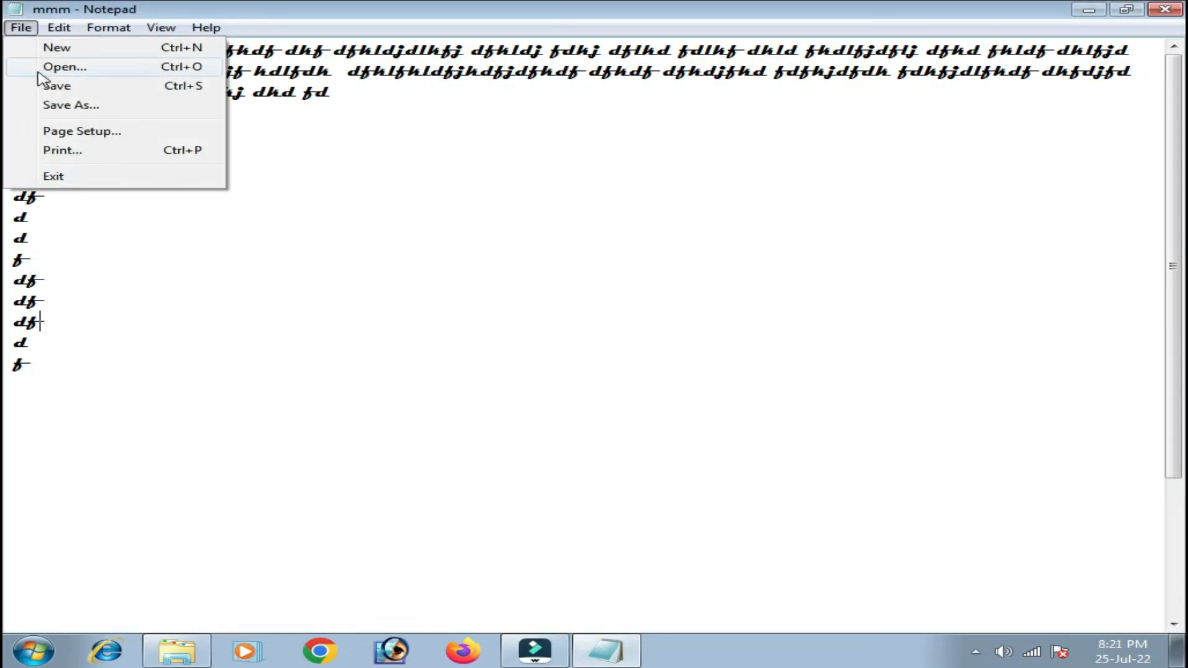
left_click(69, 151)
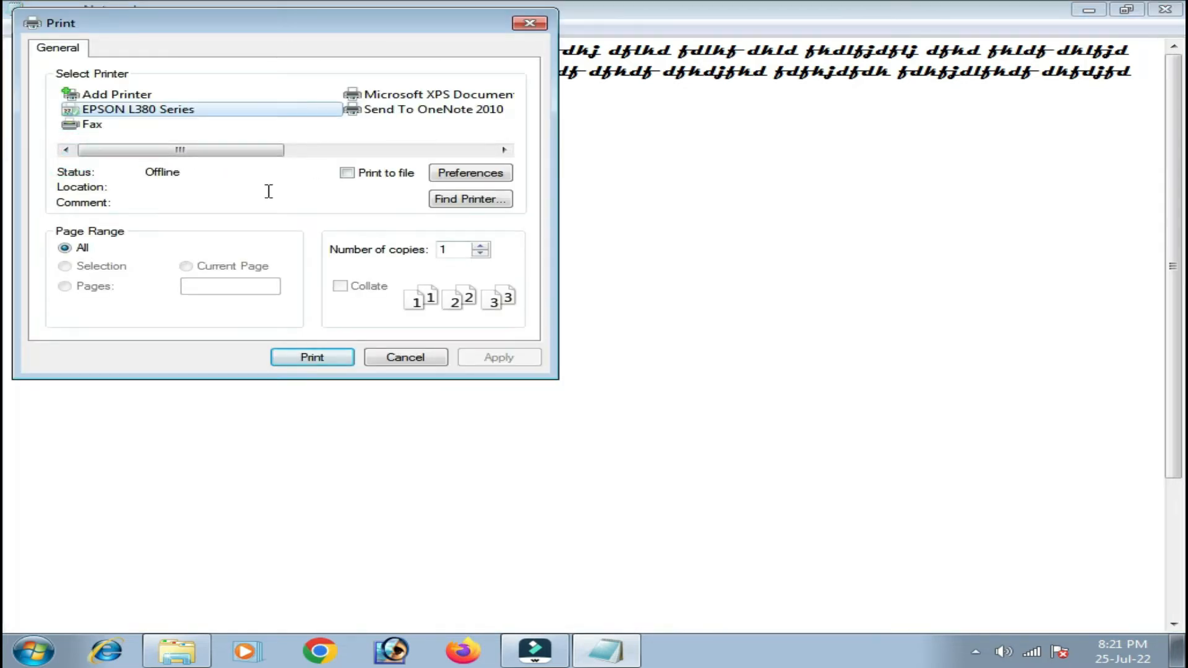
left_click_drag(266, 32, 388, 78)
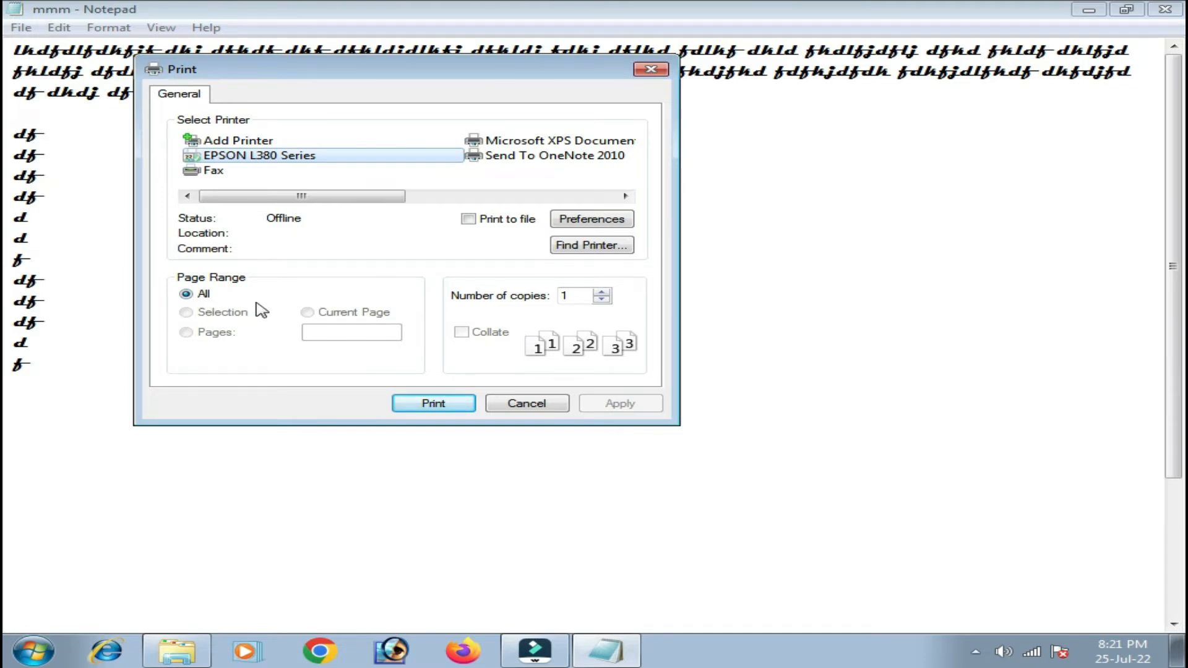
key("Escape")
left_click(21, 28)
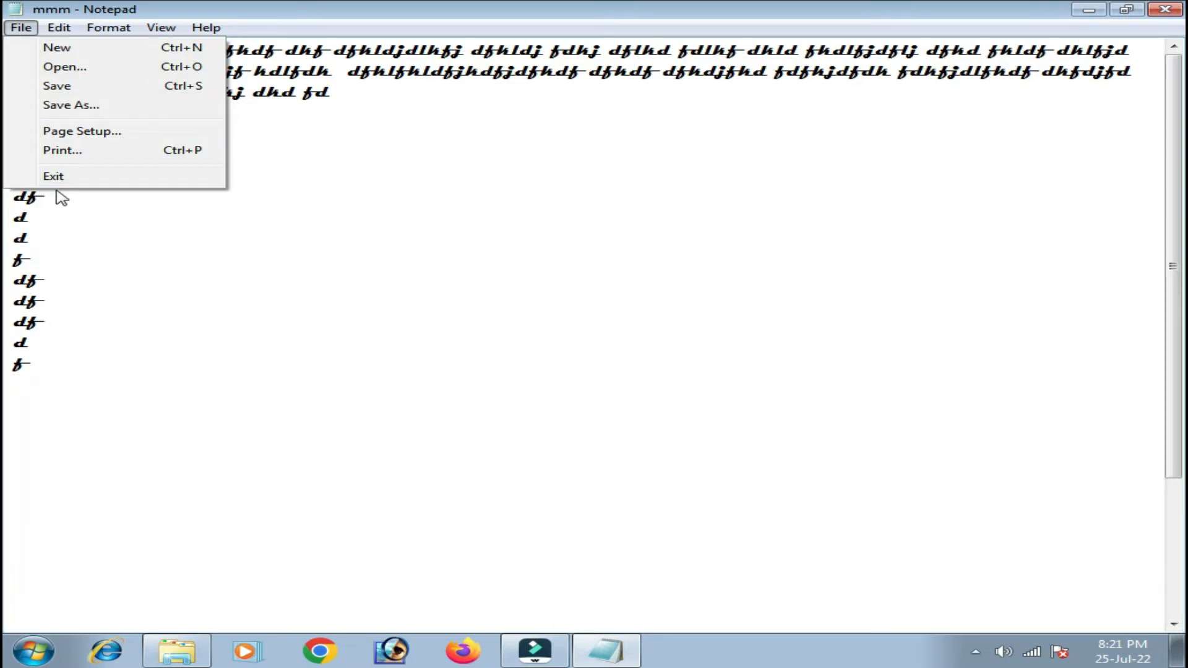
Dismiss the File menu, open and close the Edit menu, then reopen it with Alt+E.
left_click(124, 239)
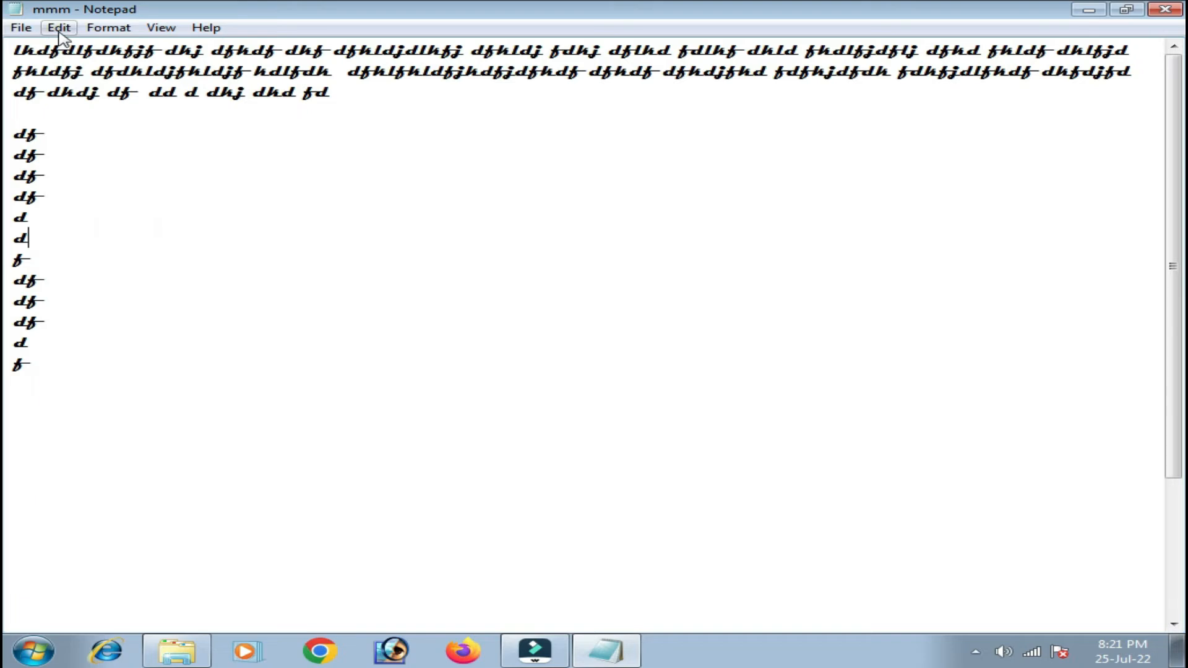
left_click(60, 28)
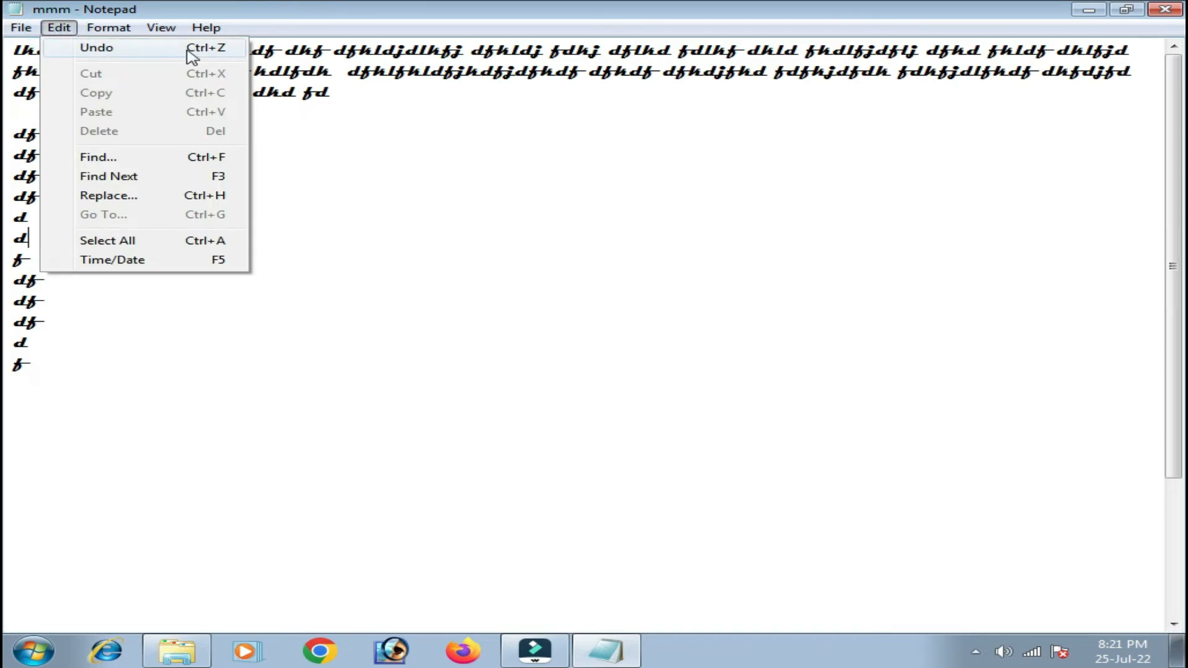
left_click(366, 156)
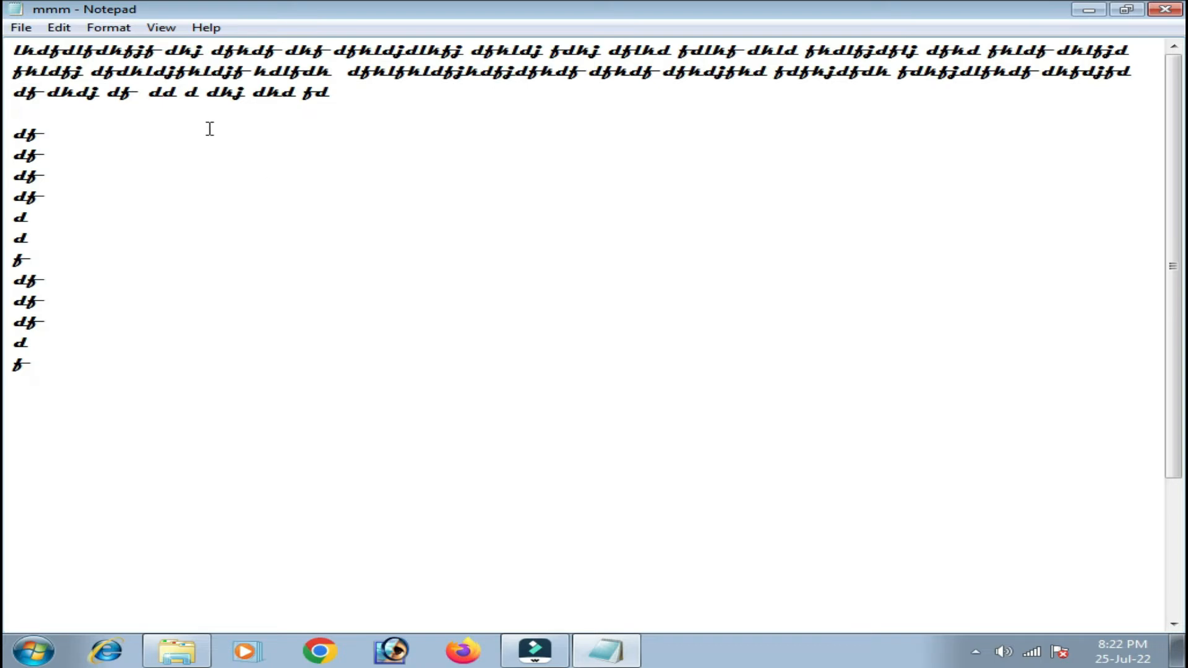
key("alt+e")
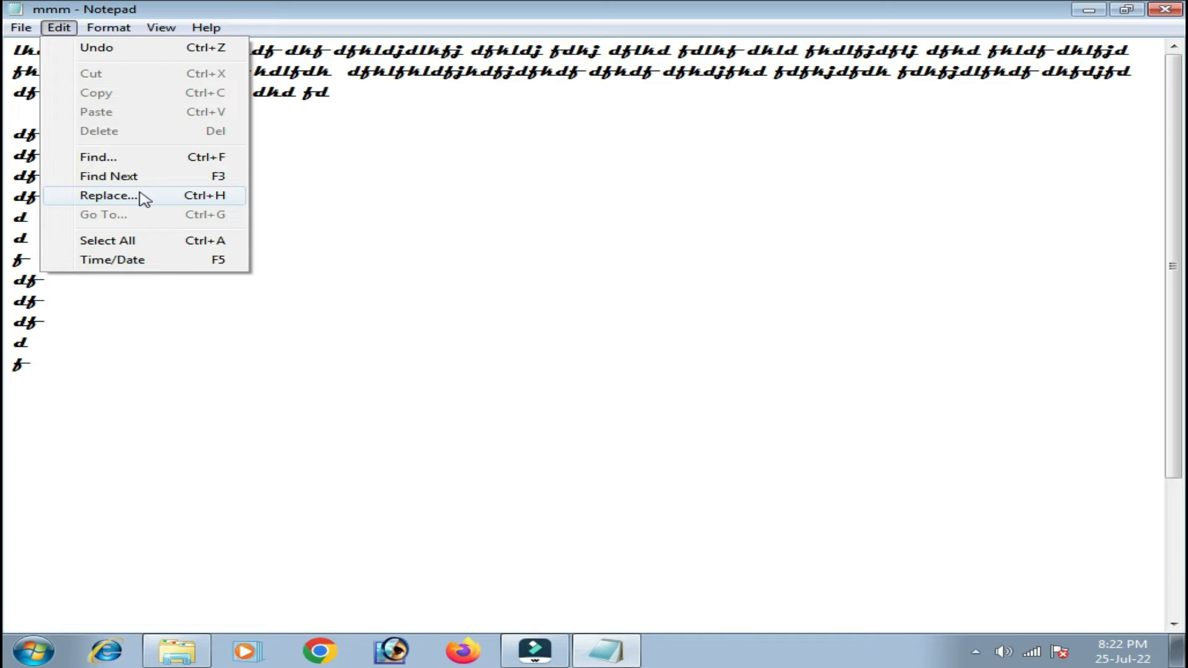
Insert the time and date 8:23 PM 25-Jul-22, select it, and confirm its font stays Magneto.
left_click(146, 261)
left_click_drag(28, 153, 312, 150)
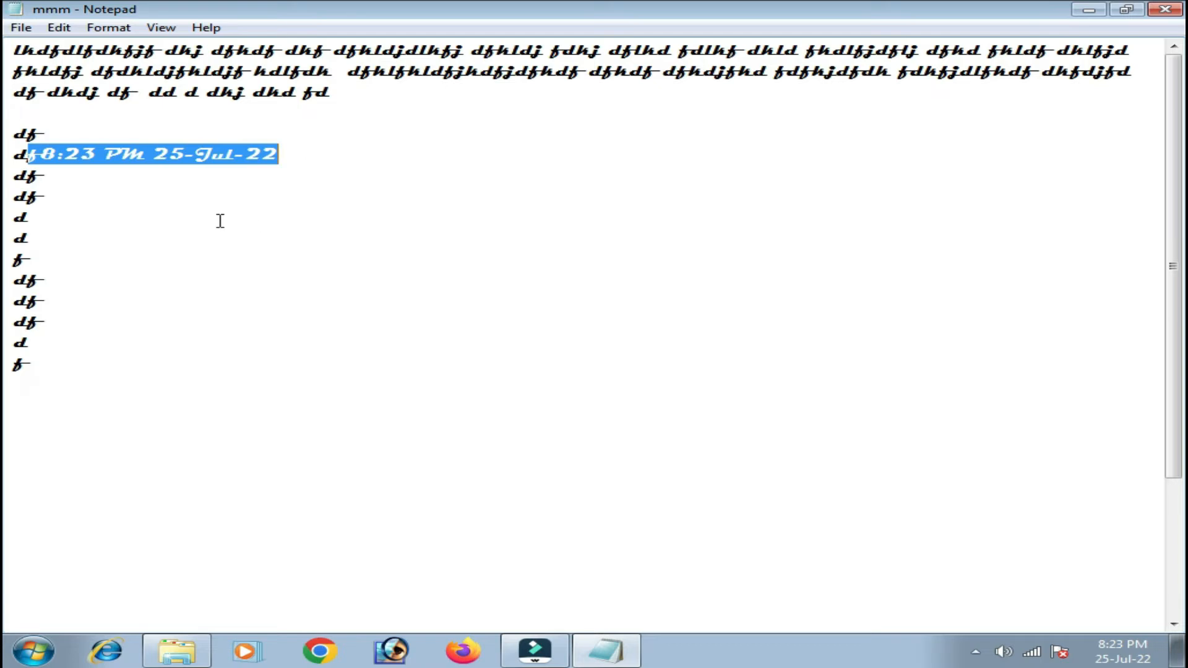
left_click(108, 27)
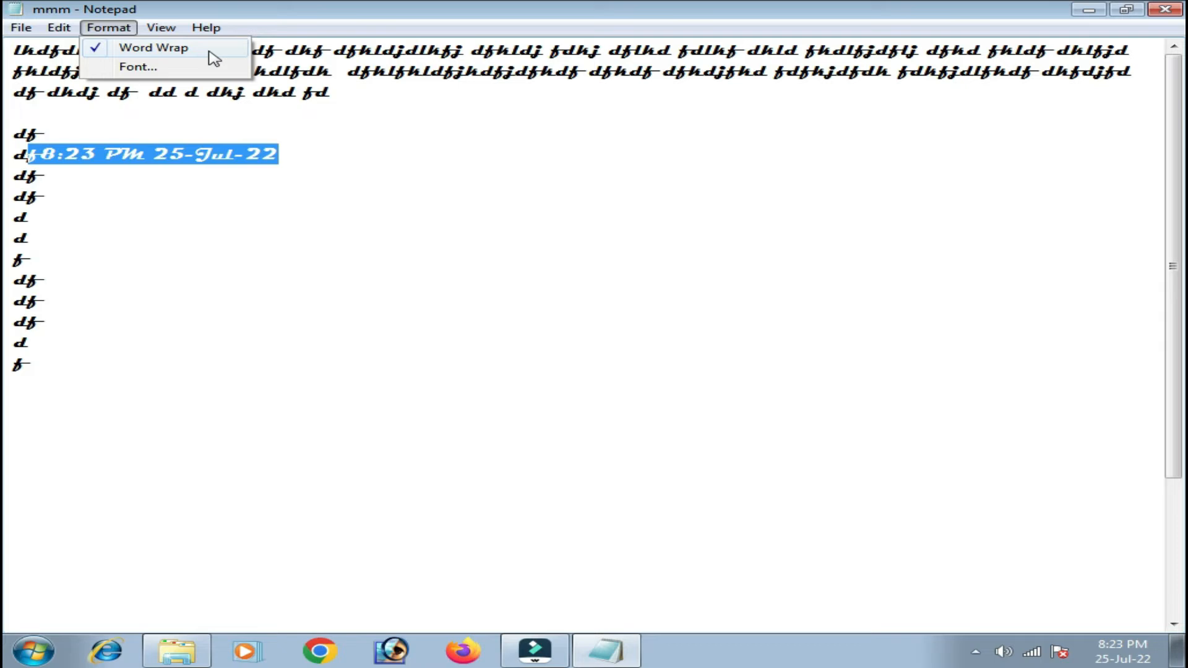
left_click(154, 69)
left_click(516, 140)
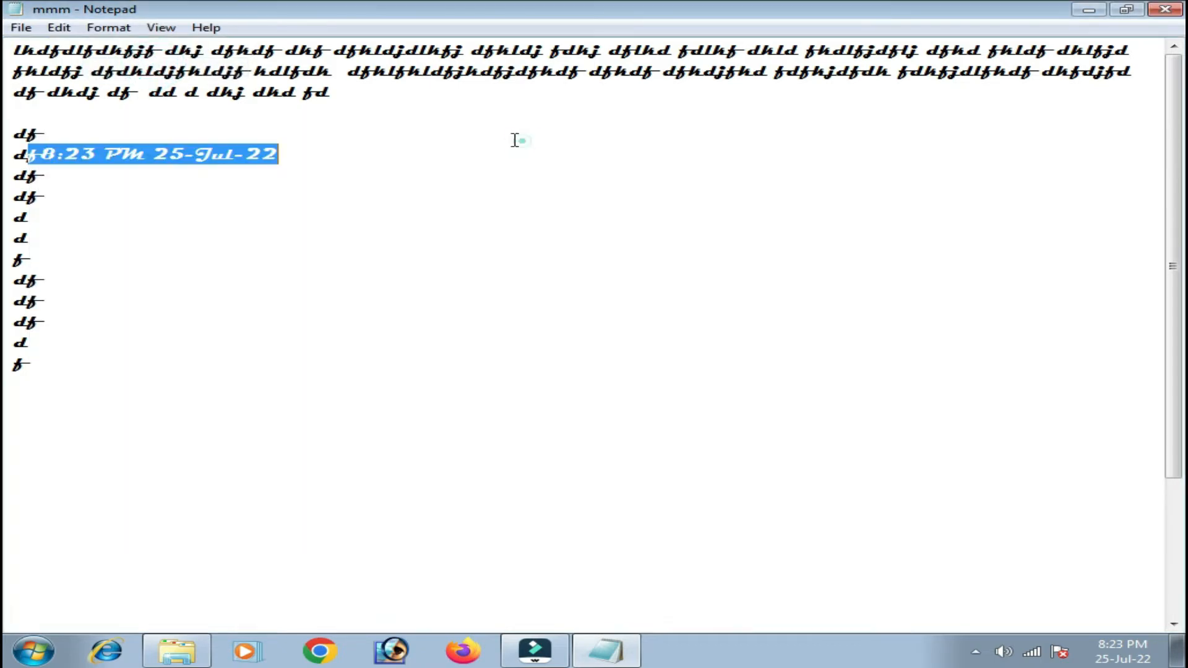
Try enabling the status bar from the View menu, then clear the selection.
left_click(161, 27)
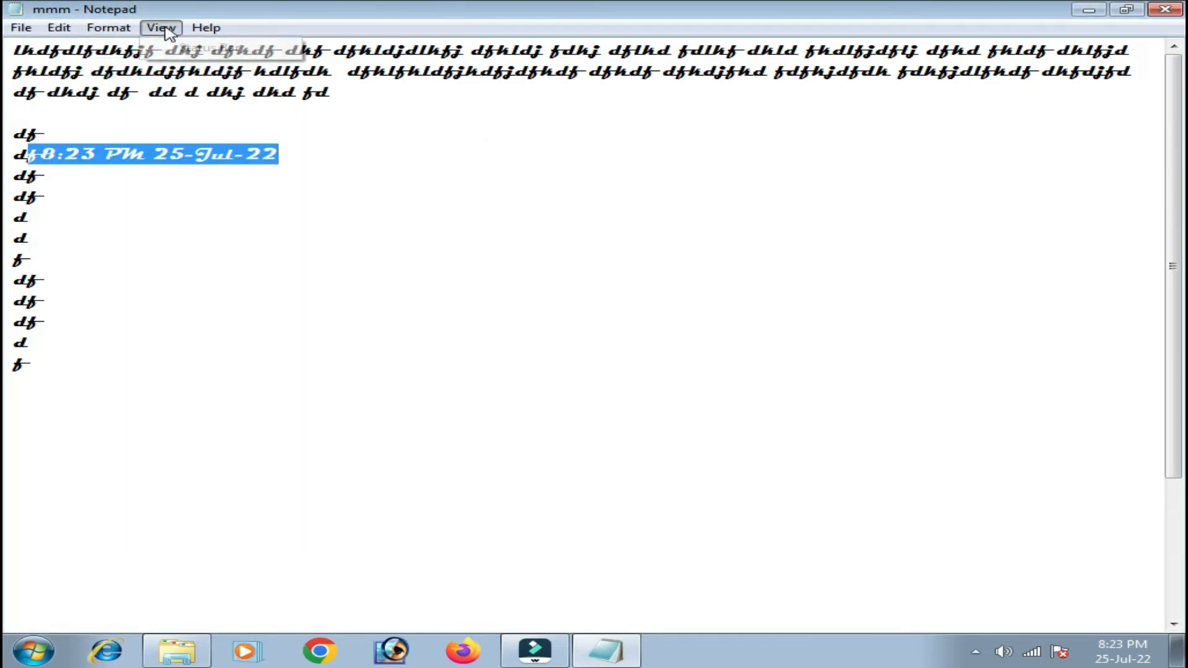
left_click(204, 51)
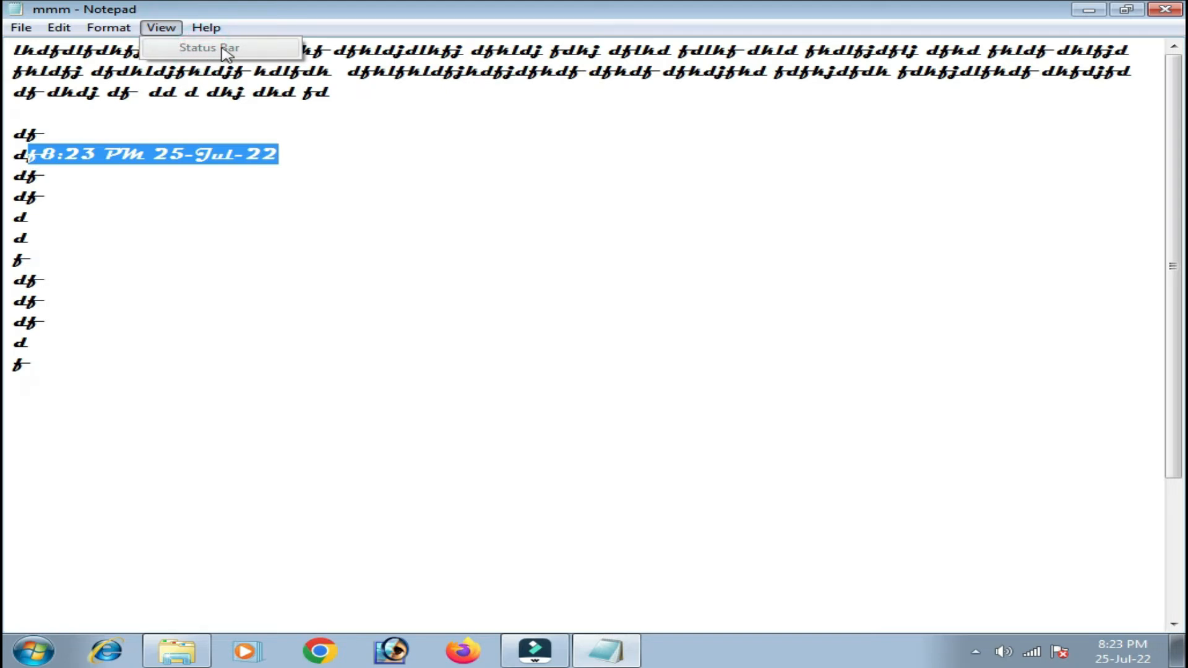
left_click(281, 191)
Turn off Format > Word Wrap and turn on View > Status Bar in Notepad.
left_click(113, 30)
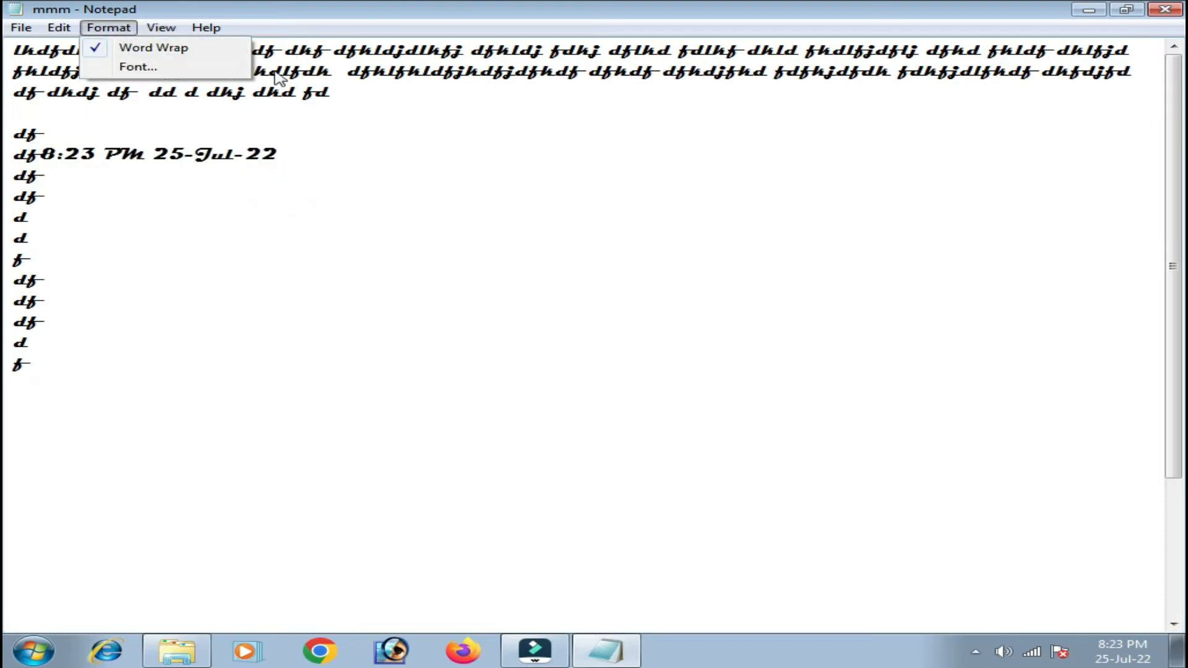
left_click(162, 56)
left_click(161, 28)
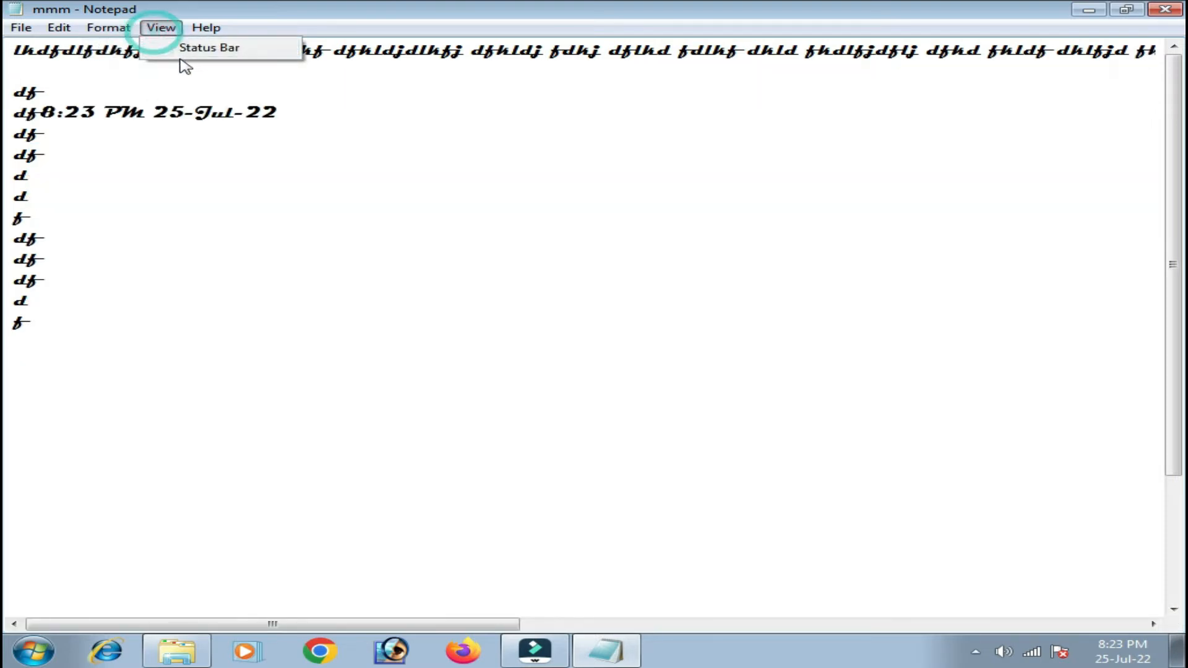
left_click(213, 50)
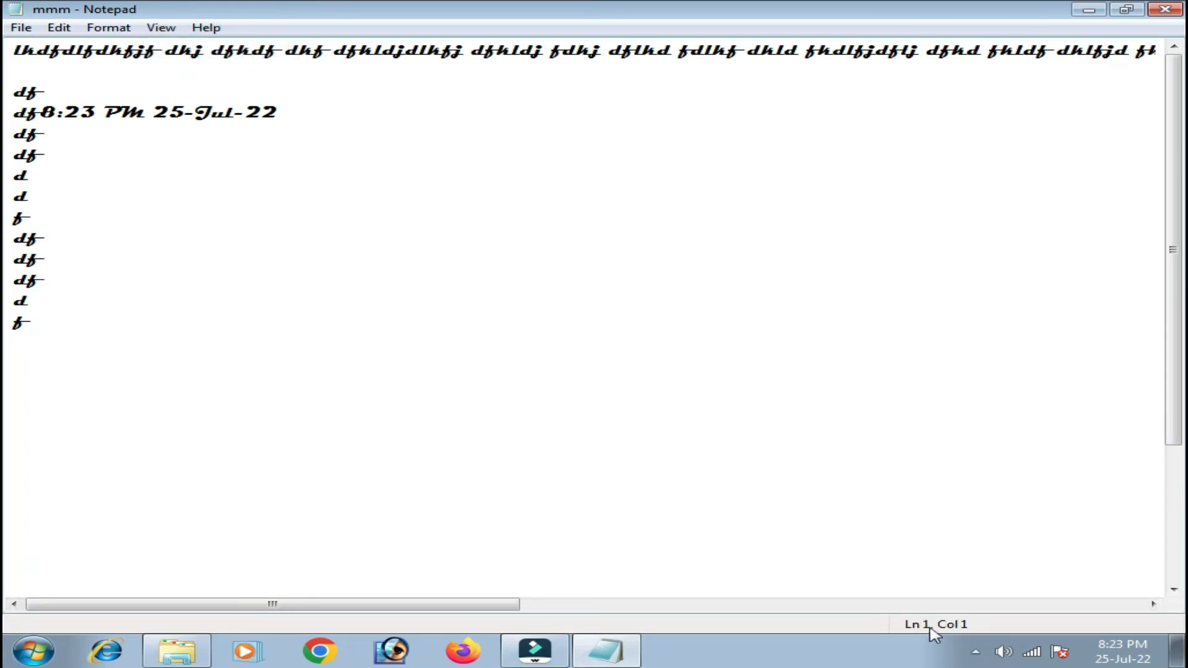
Browse the Help menu, then put the caret after f on line 9.
left_click(161, 27)
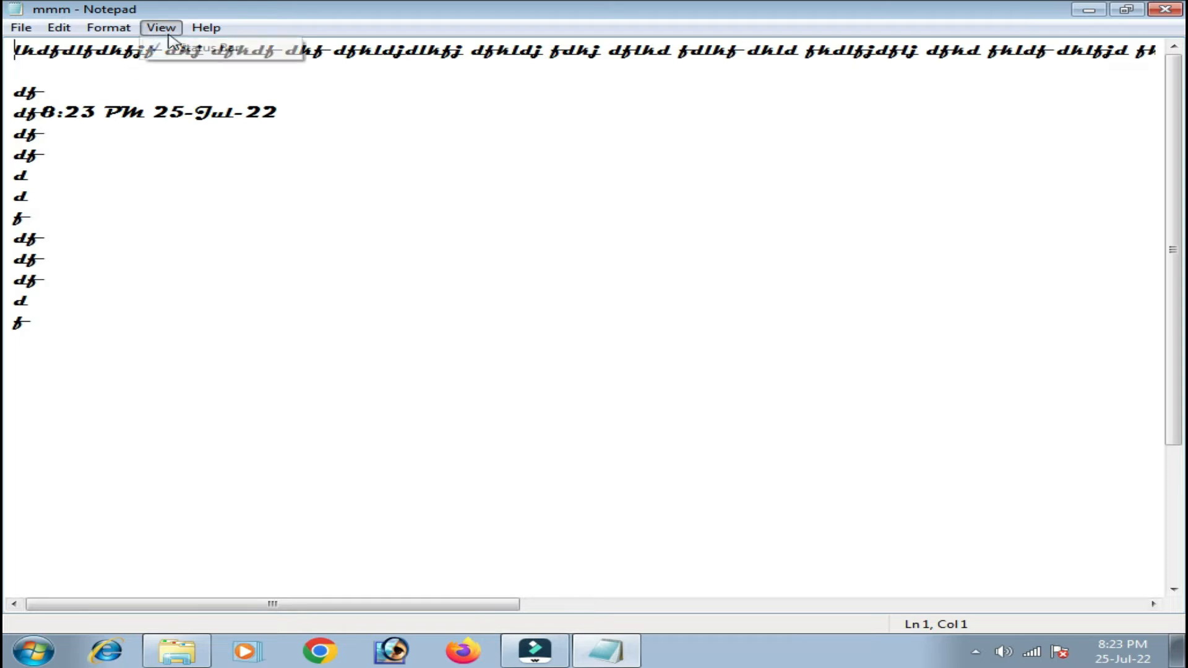
mouse_move(204, 32)
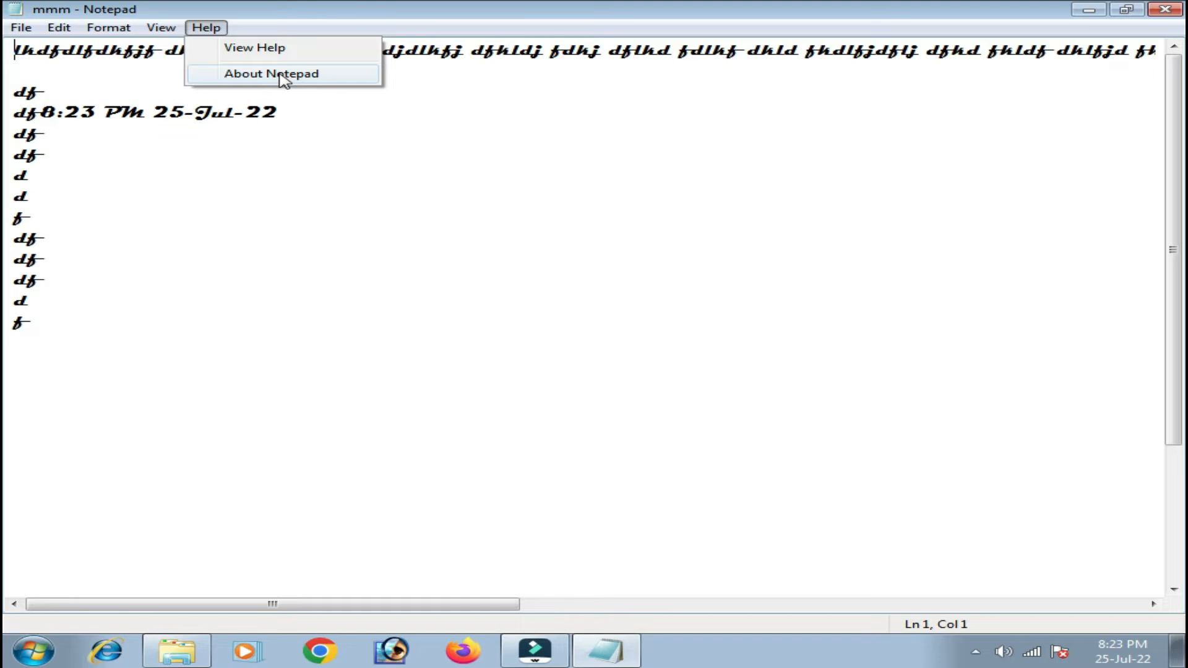
left_click(509, 214)
left_click(510, 215)
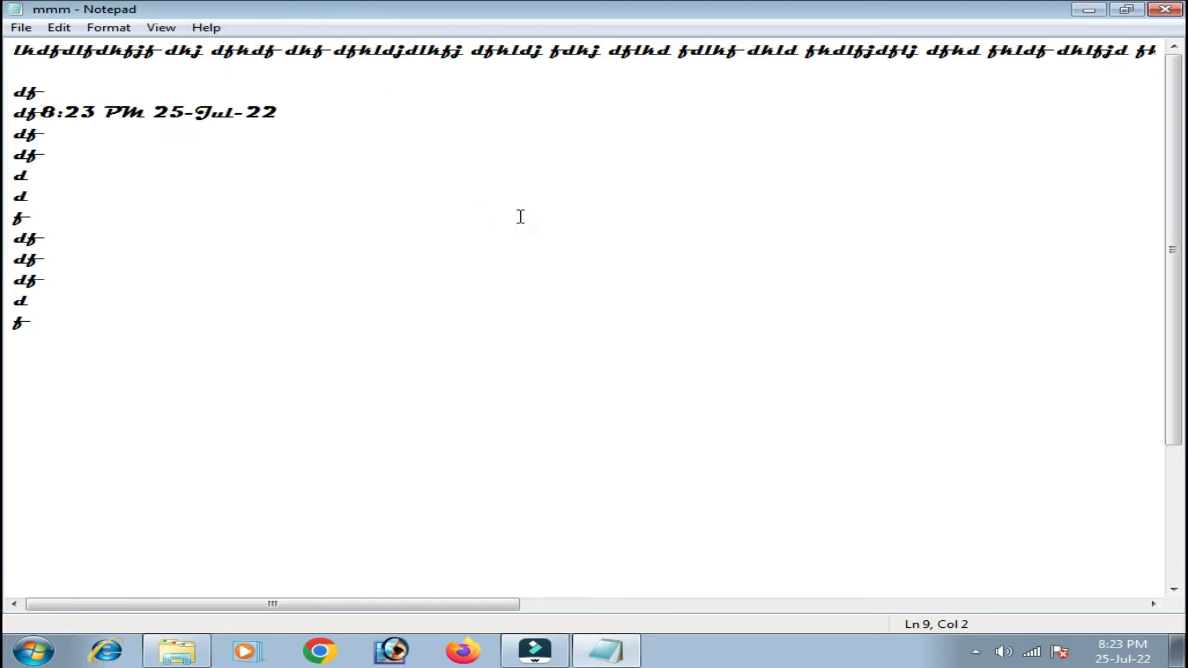
Shrink Notepad to a window, then launch WordPad from All Programs > Accessories and close it.
left_click_drag(628, 86, 327, 46)
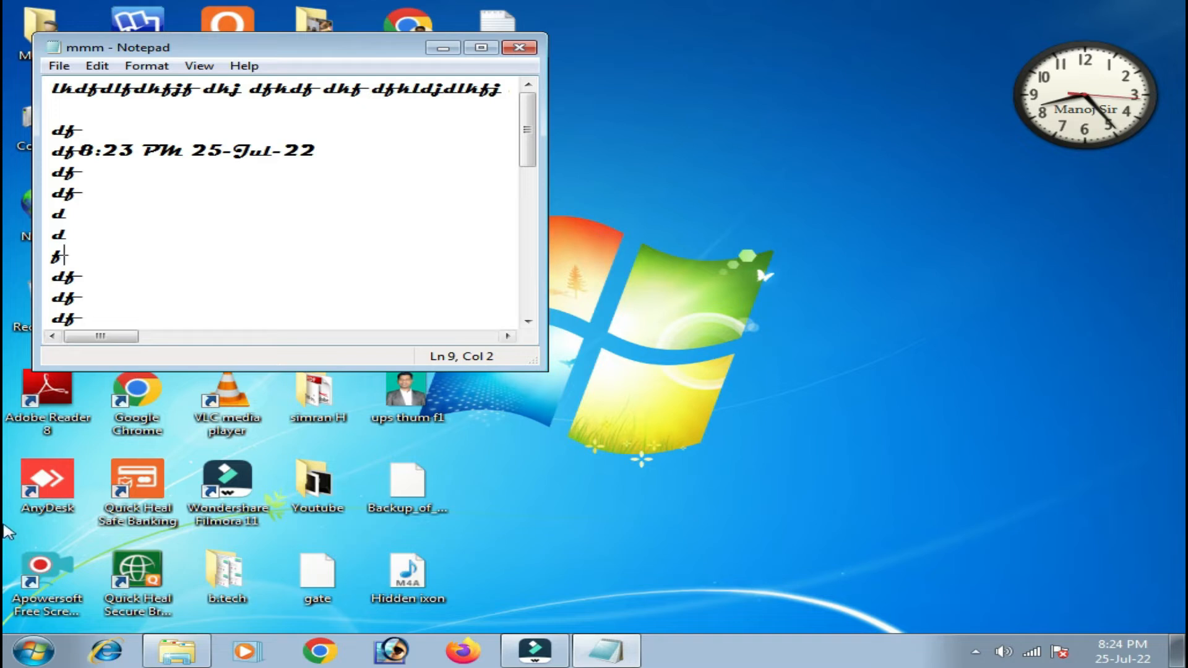
left_click(36, 660)
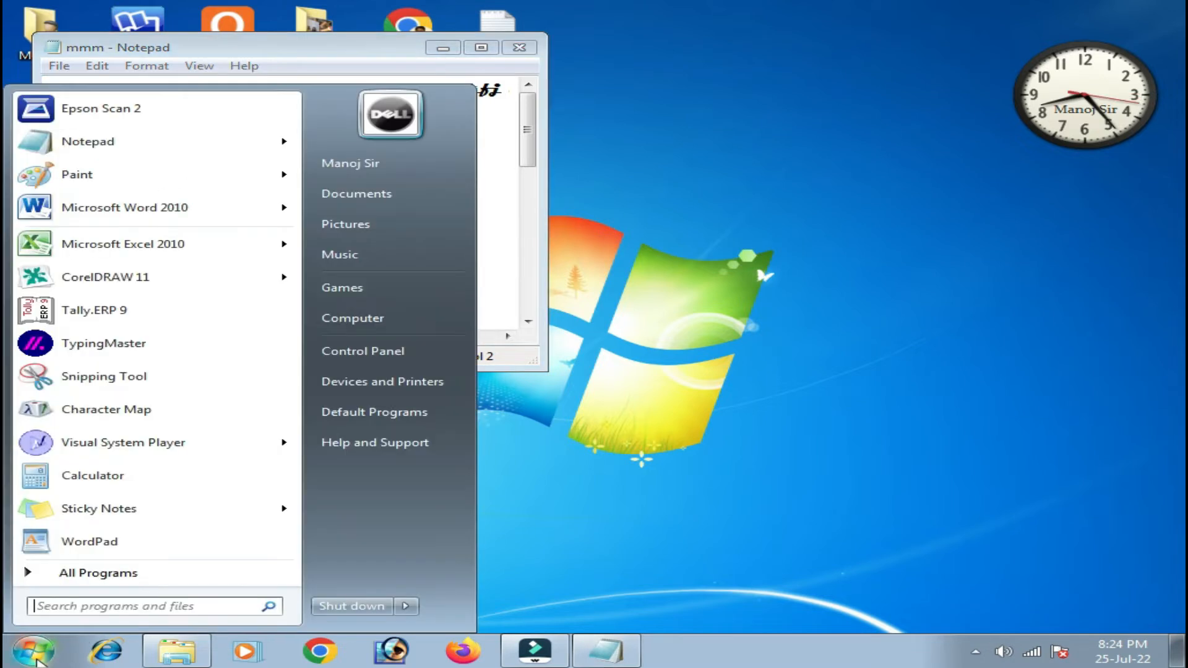
left_click(75, 574)
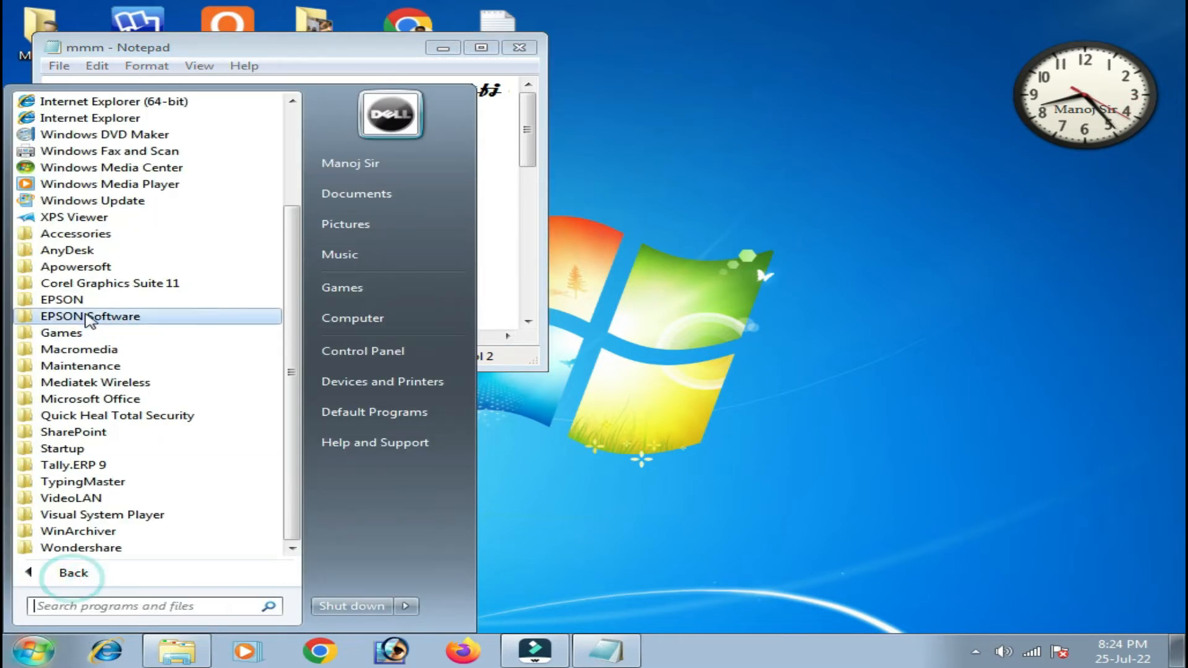
left_click(76, 234)
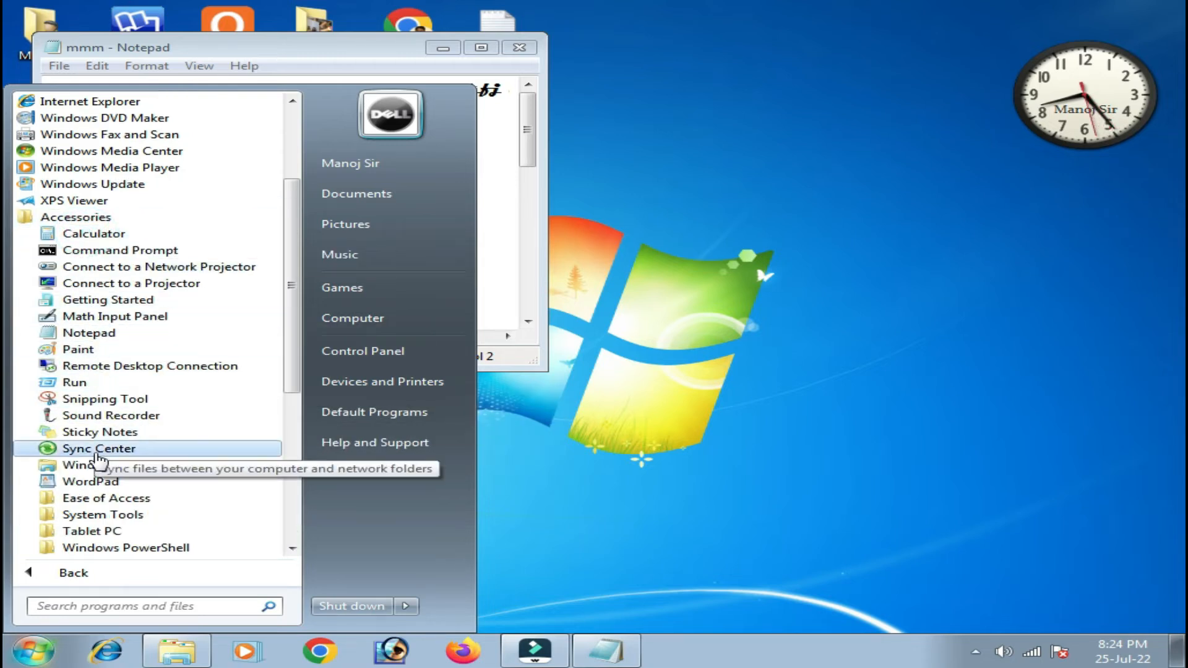
left_click(126, 486)
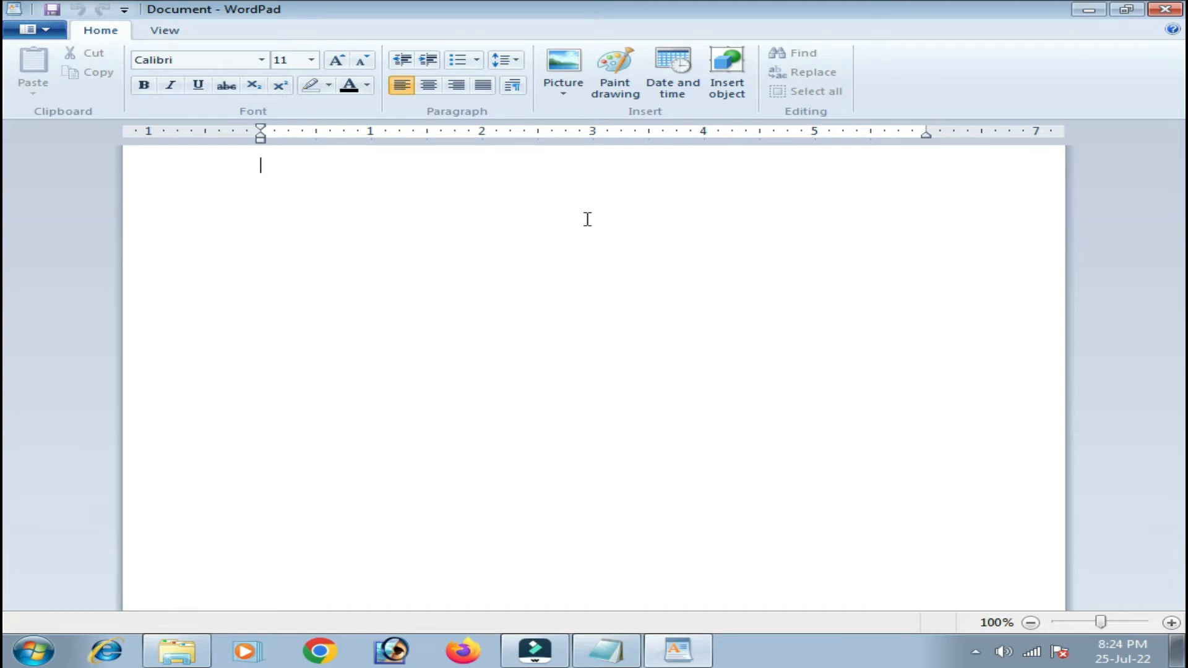
left_click(1165, 9)
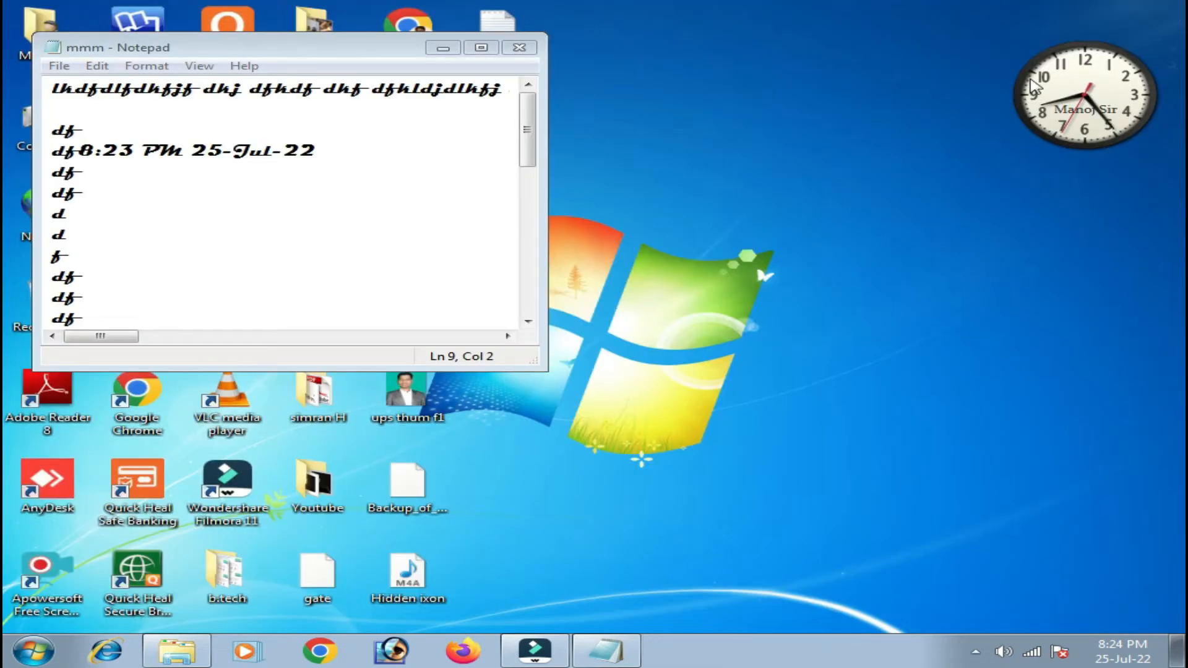
Search 'wordpad' in the Start menu and launch it from the results.
left_click(34, 651)
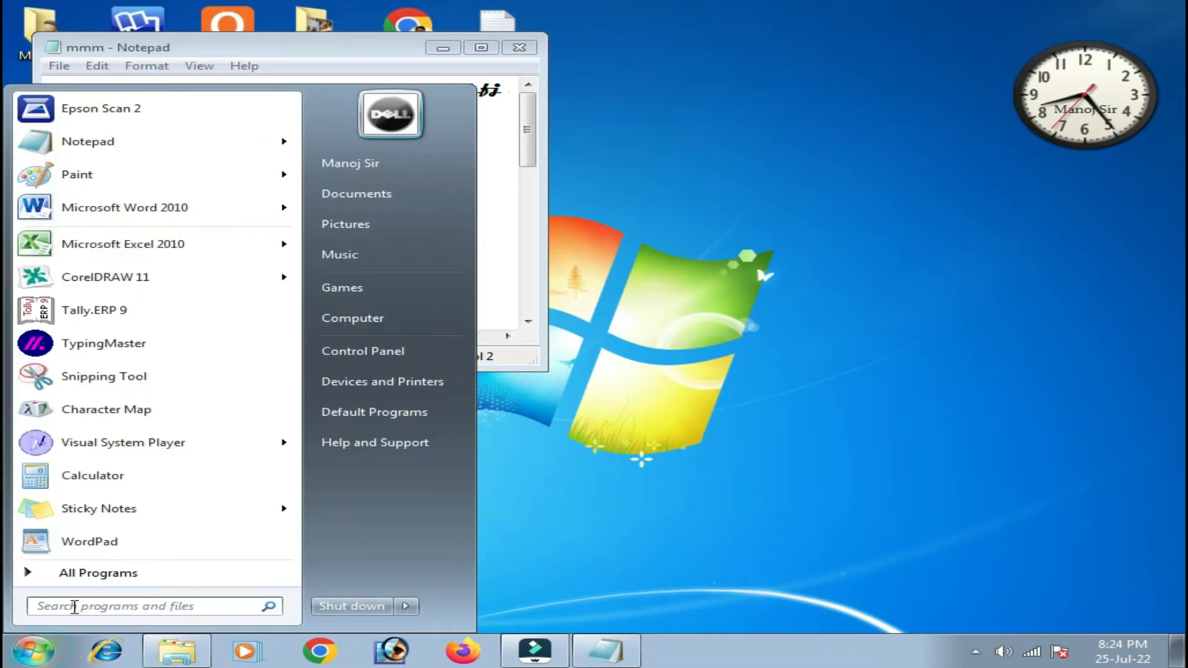
type("wor")
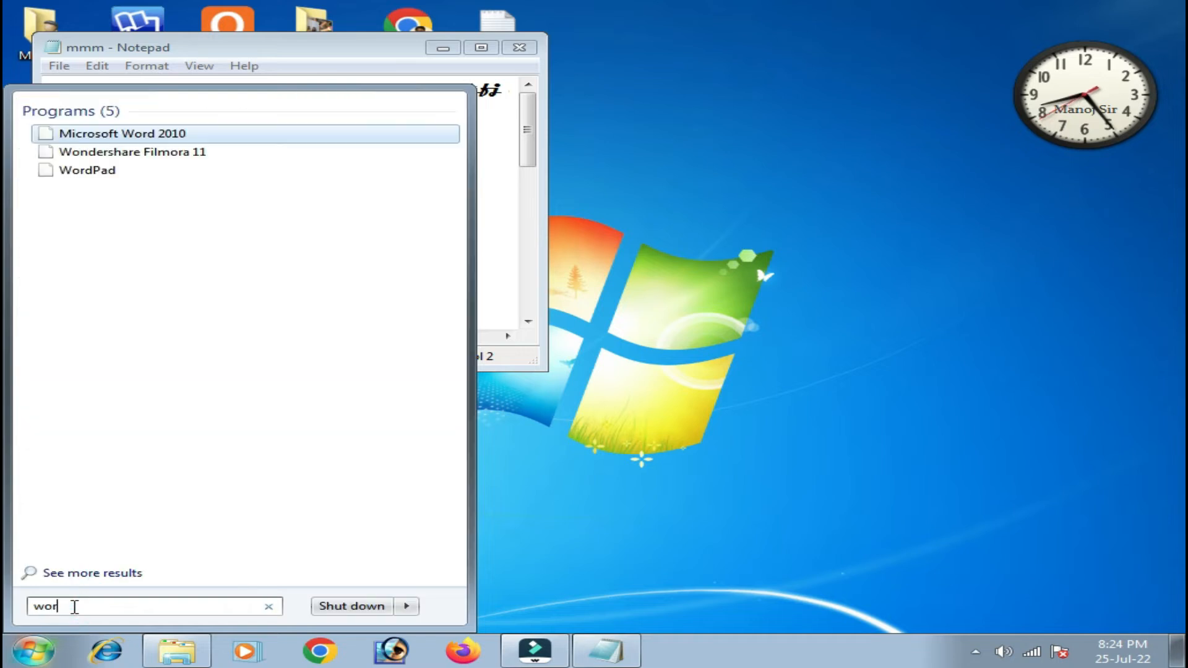
type("dpad")
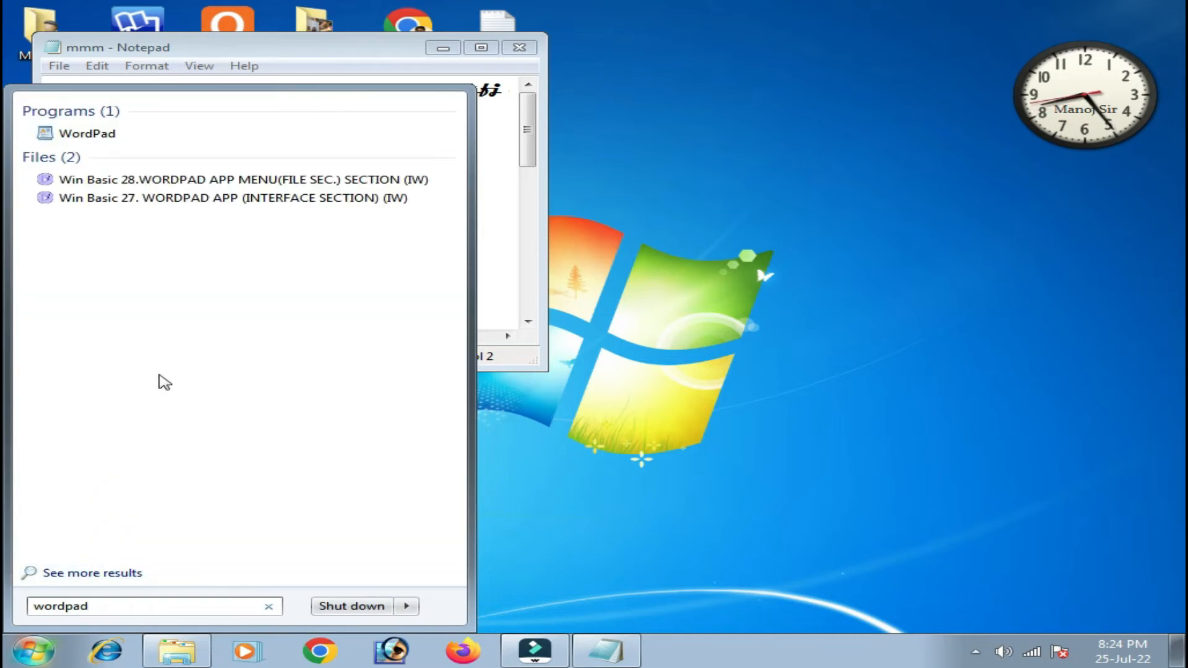
left_click(86, 133)
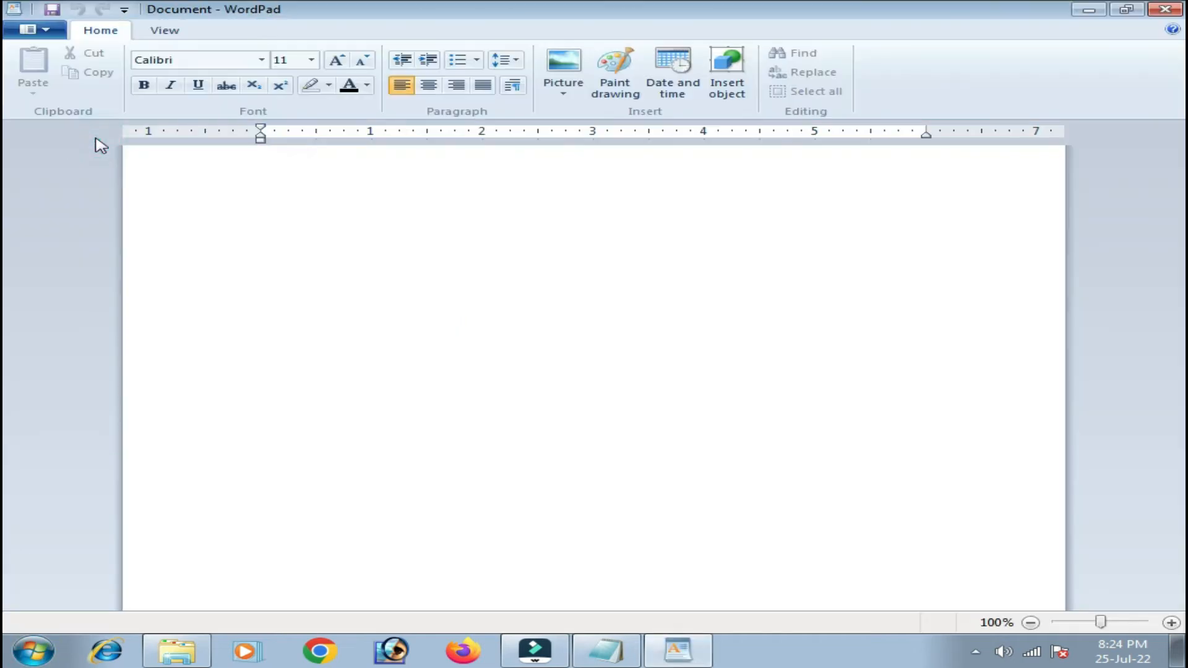
double_click(357, 13)
left_click_drag(357, 12, 659, 205)
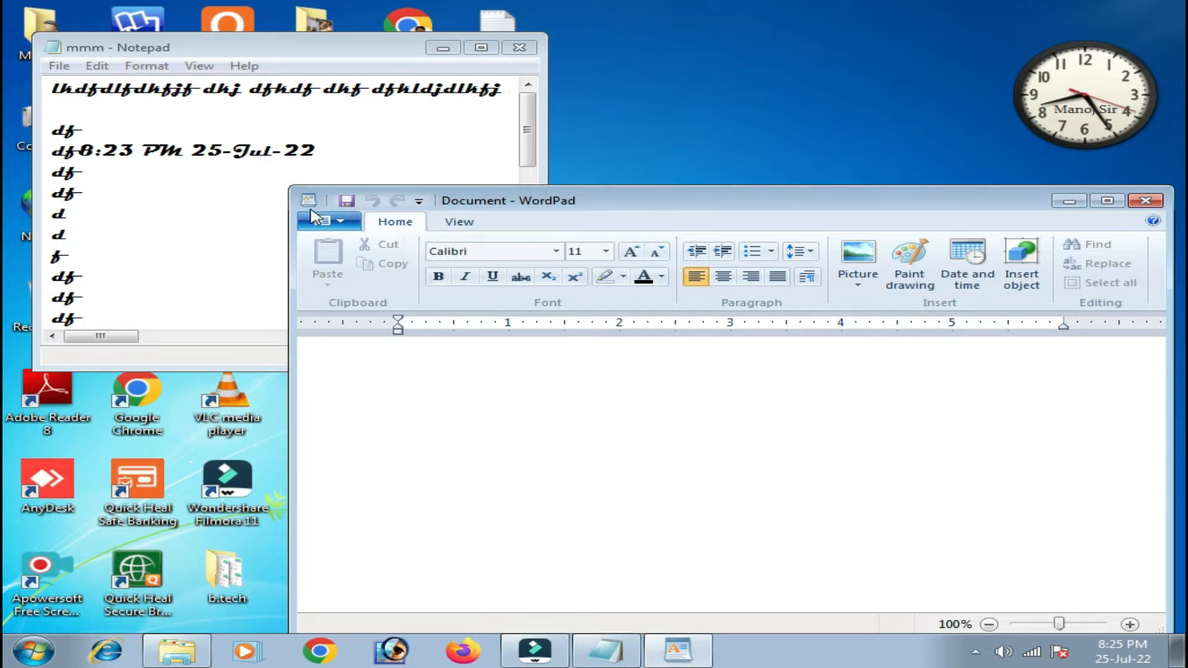
left_click(417, 206)
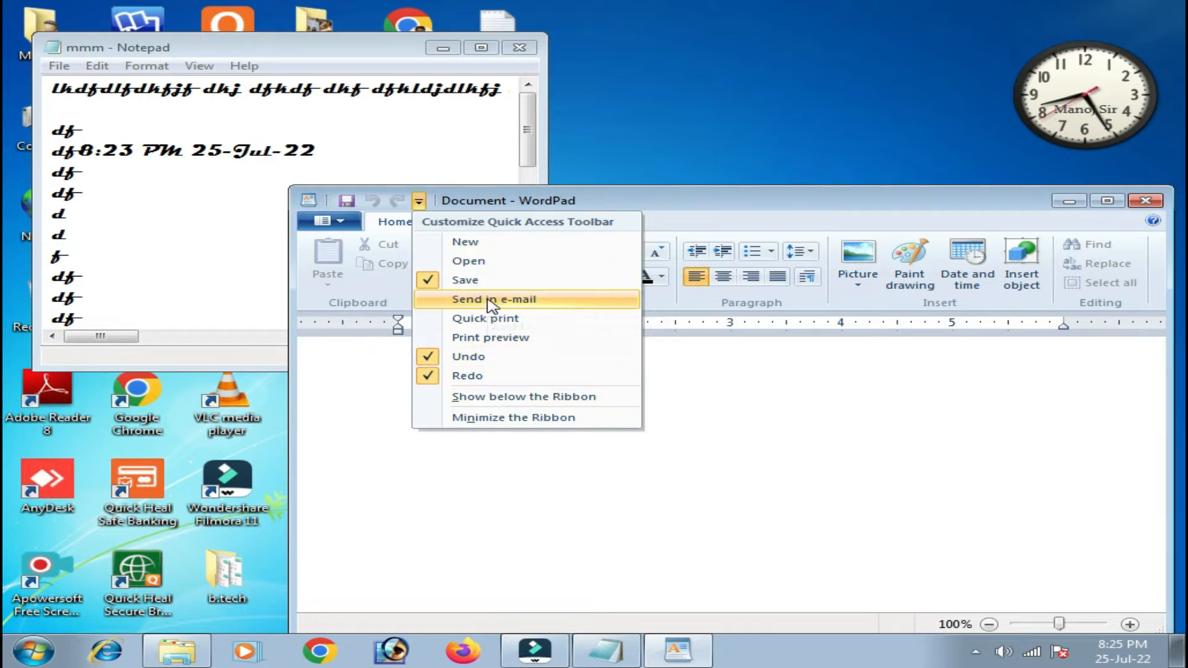
left_click(465, 242)
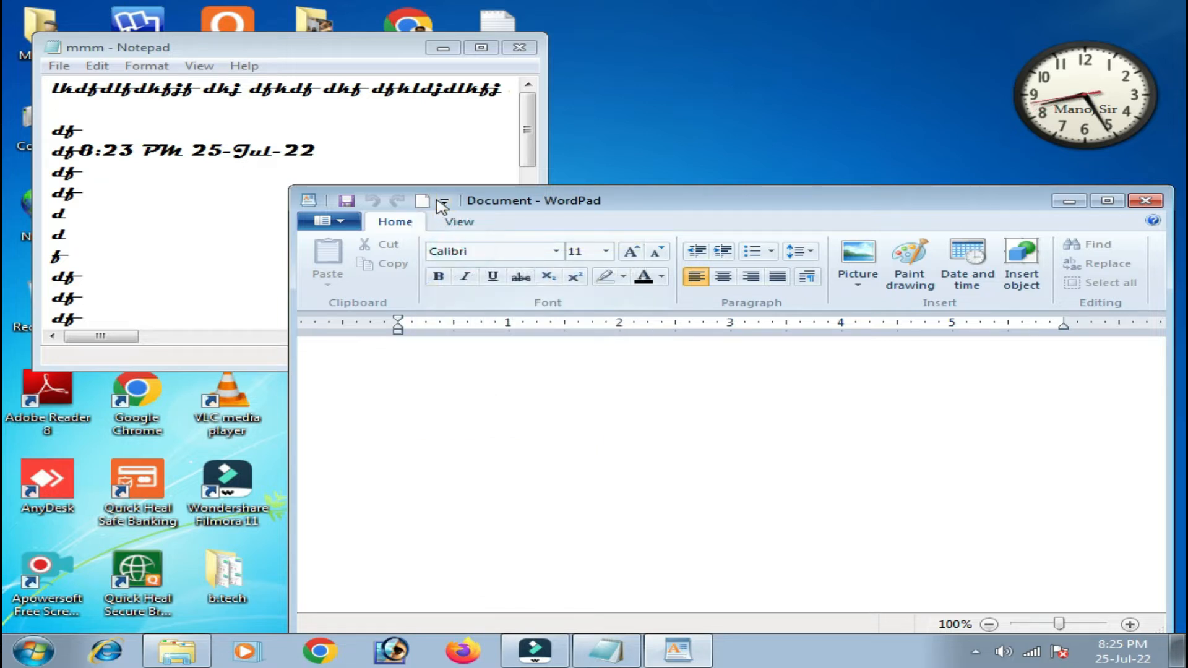
left_click(444, 202)
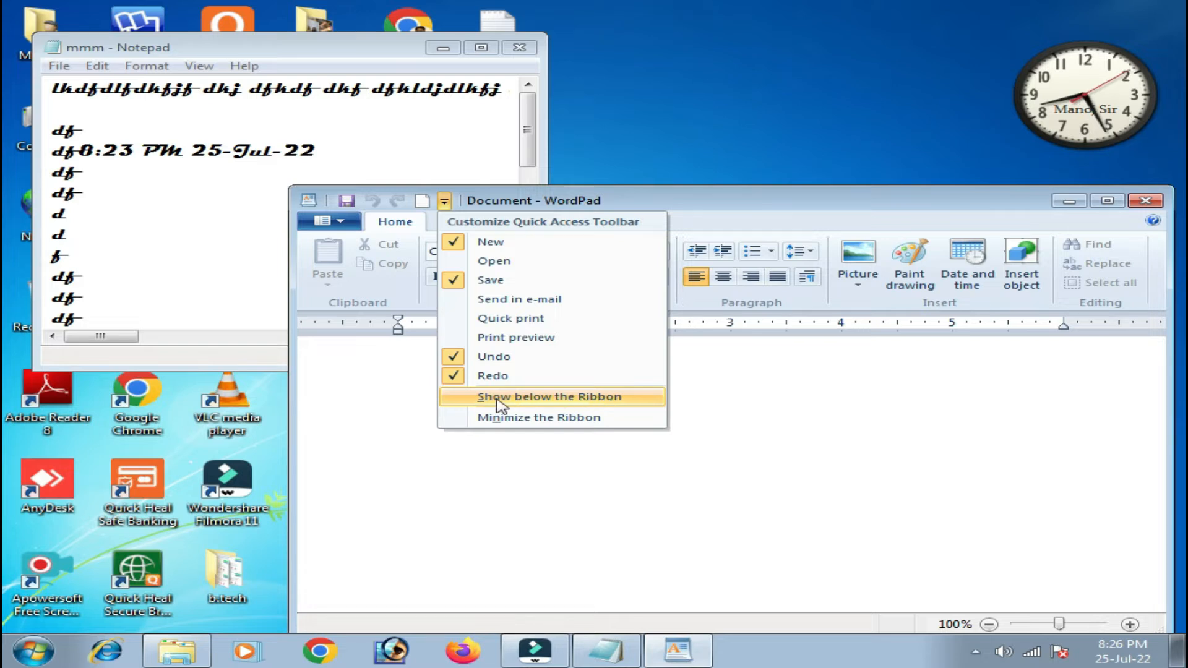
left_click(1059, 473)
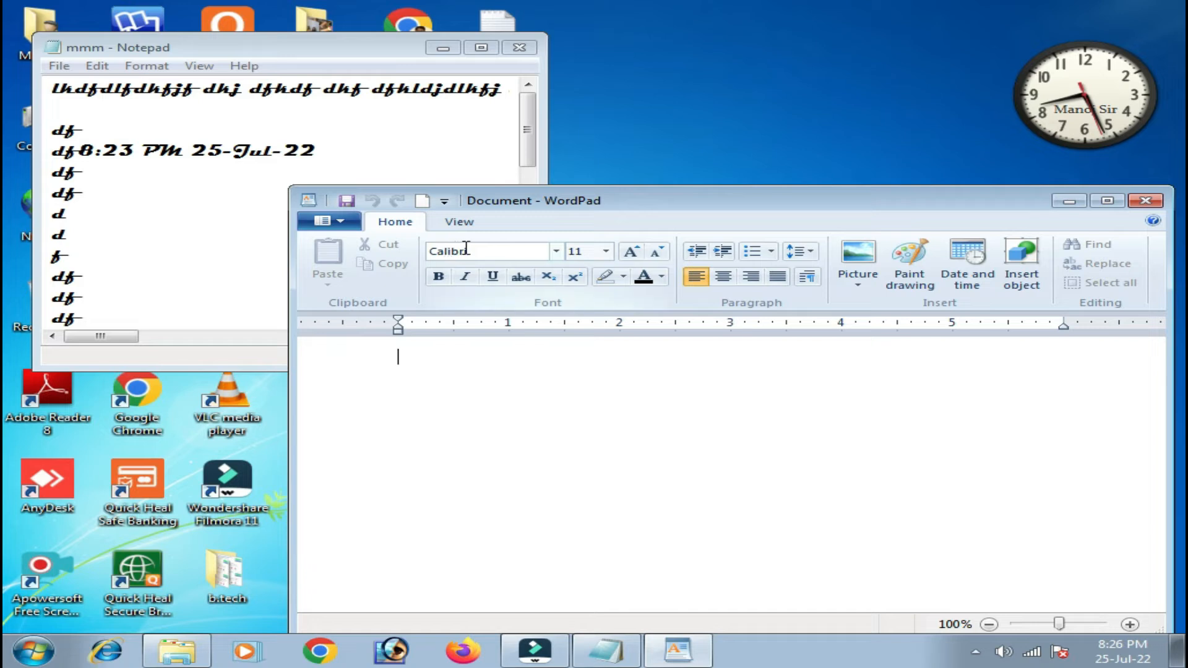
left_click(444, 202)
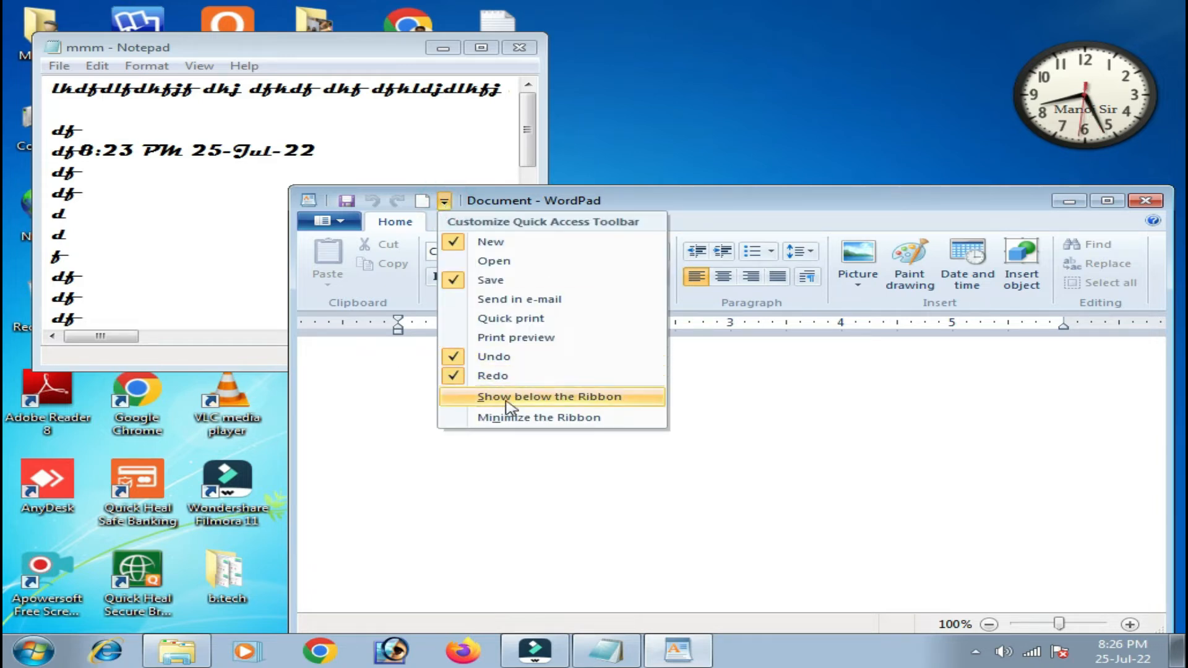
left_click(553, 403)
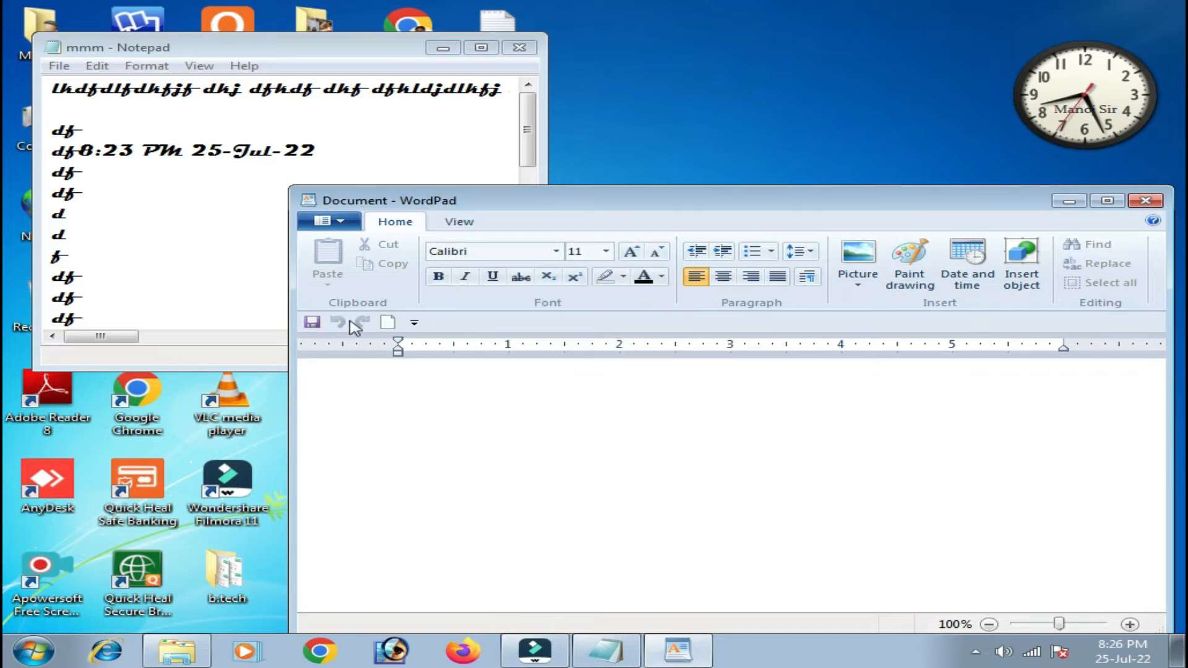
left_click(414, 322)
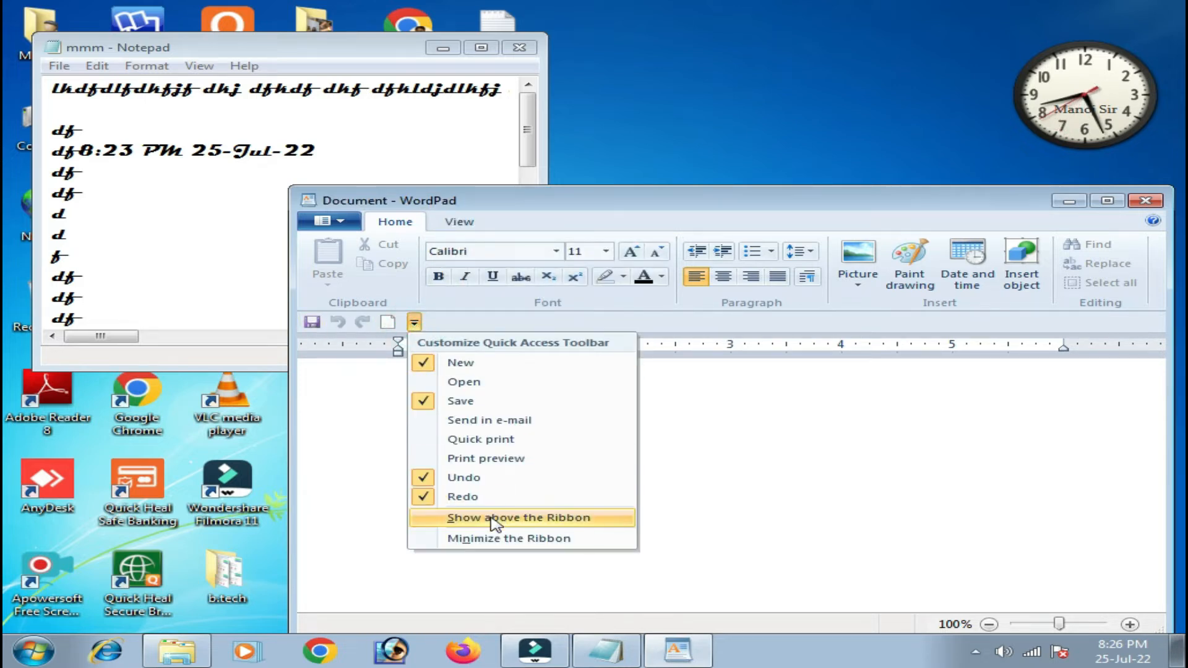
left_click(526, 518)
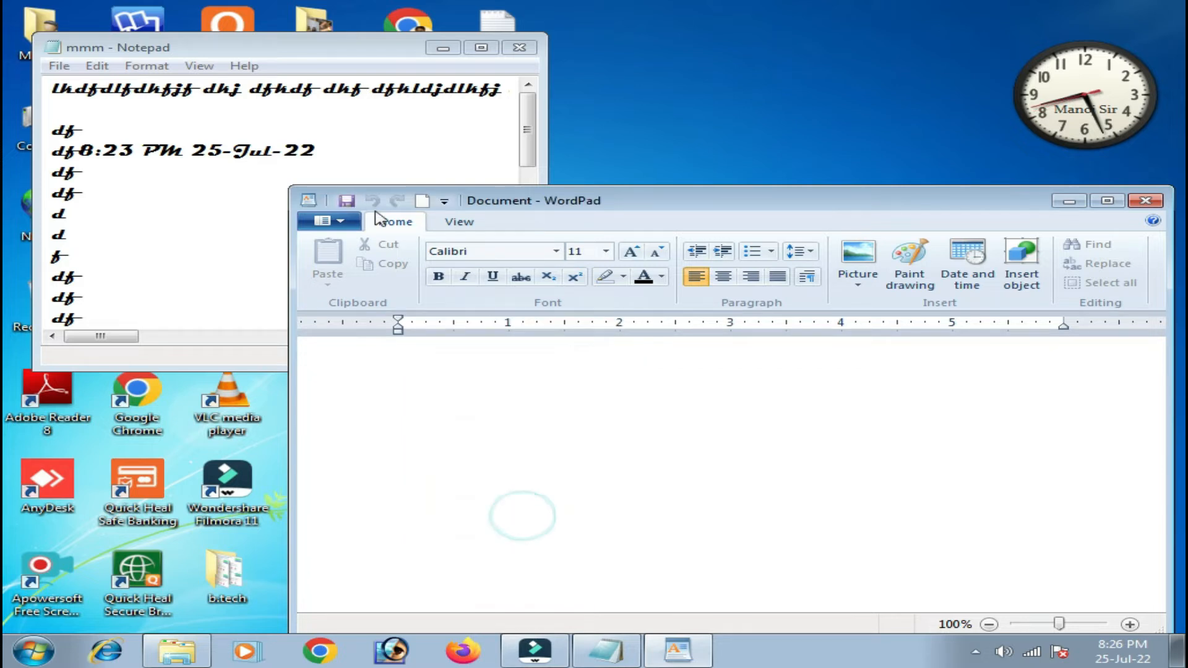
left_click(443, 202)
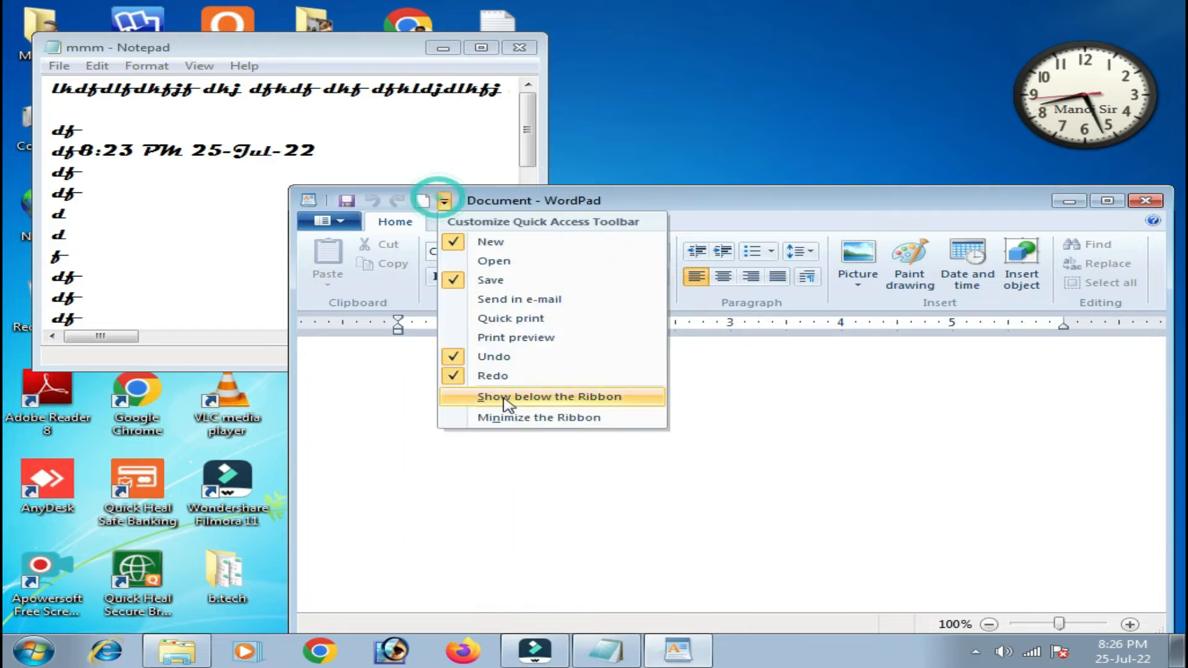
left_click(575, 419)
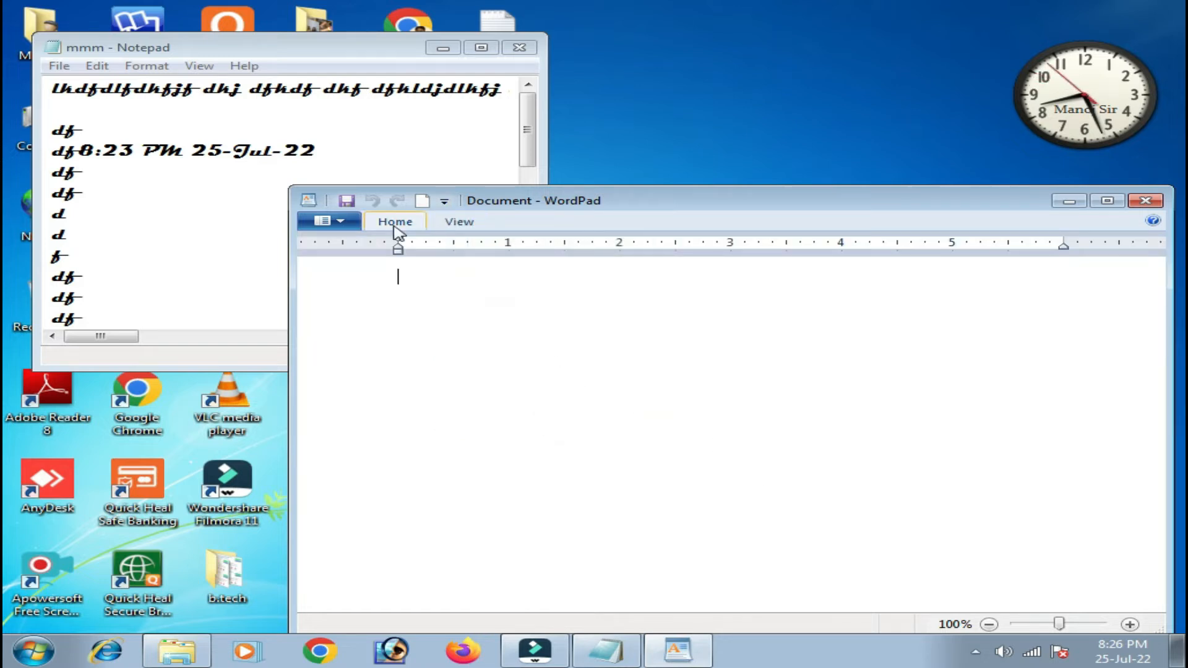
left_click(444, 201)
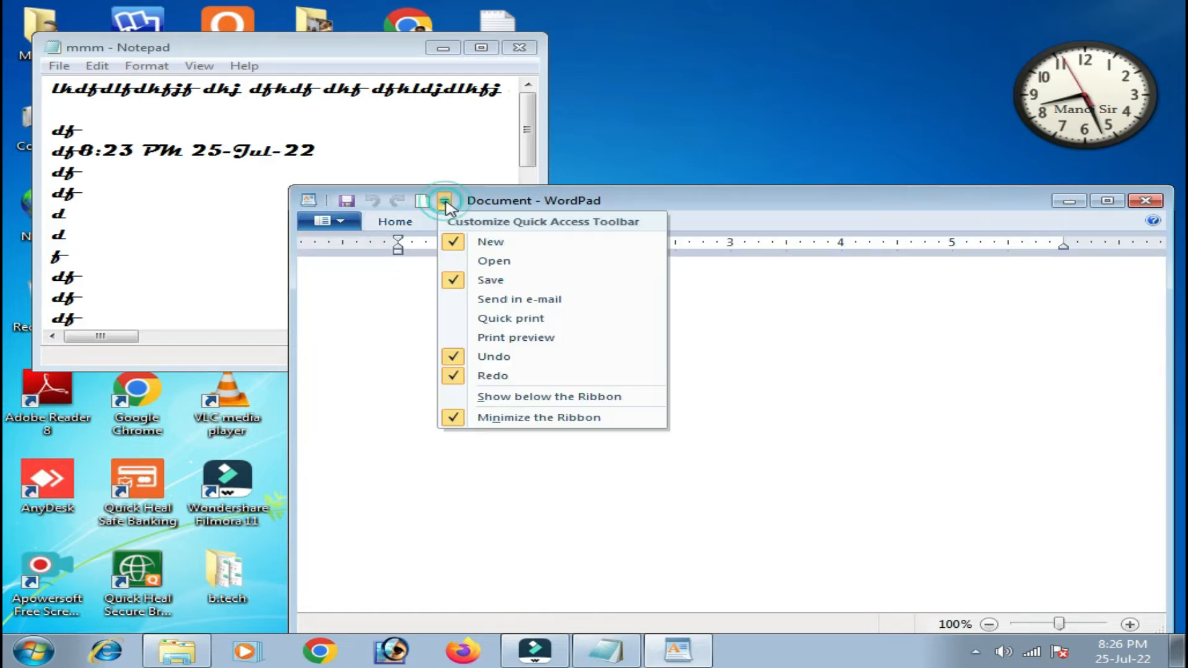
left_click(531, 421)
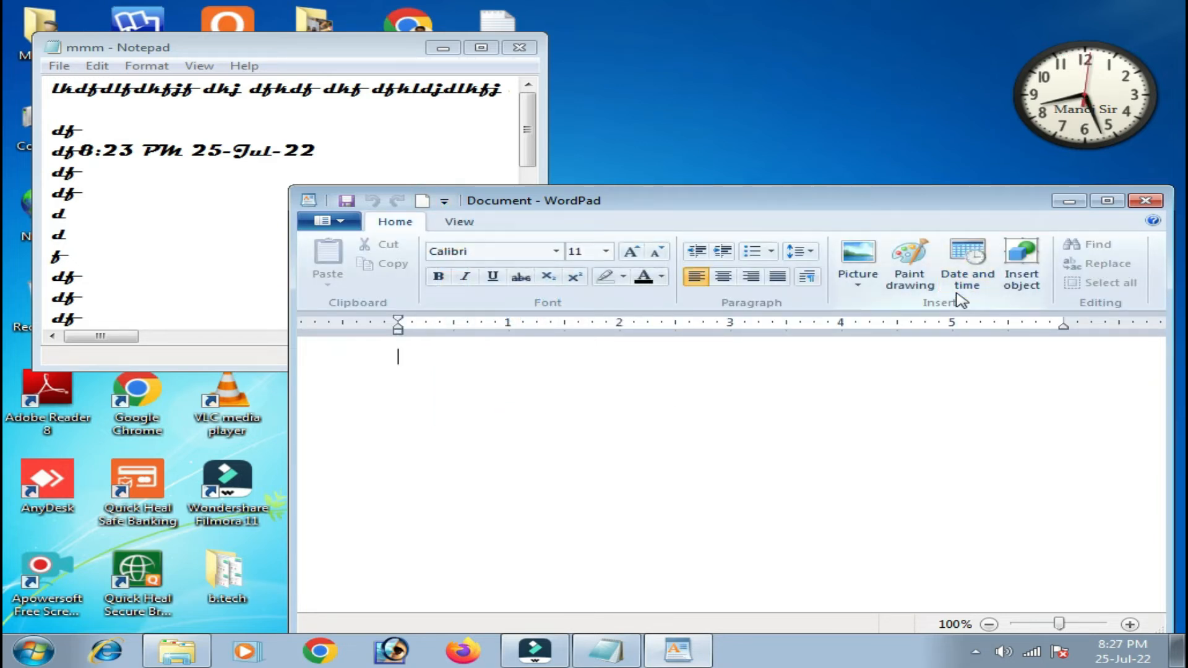
left_click(428, 205)
left_click(448, 197)
left_click(413, 226)
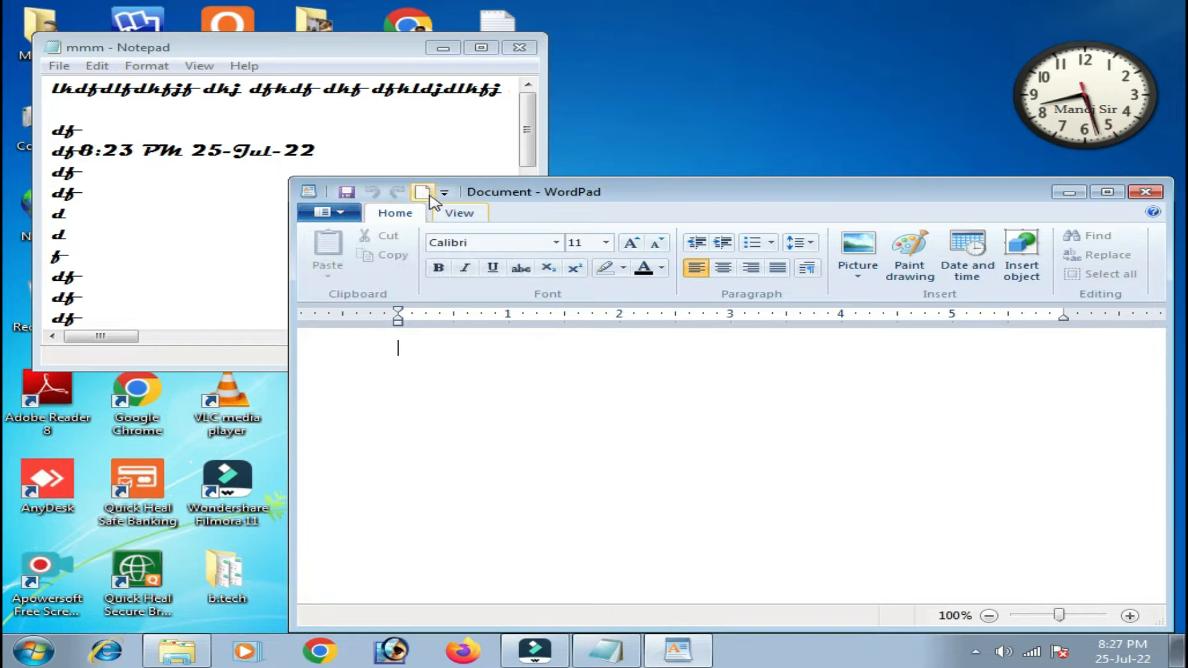
left_click(331, 212)
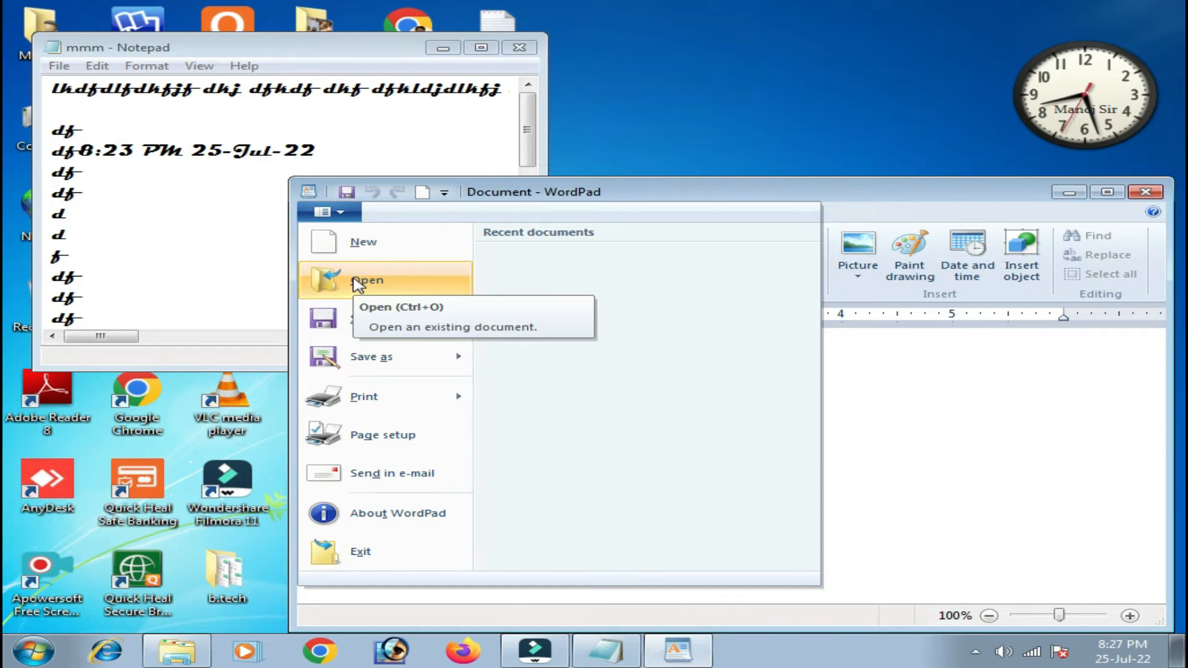
mouse_move(377, 364)
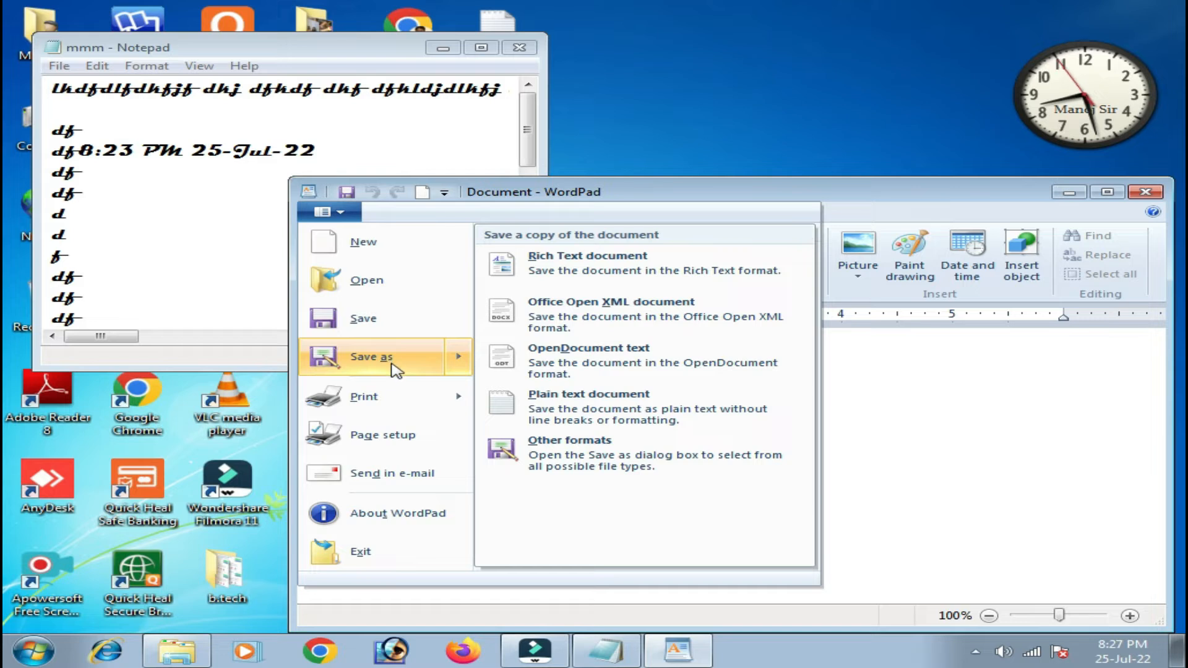
mouse_move(393, 401)
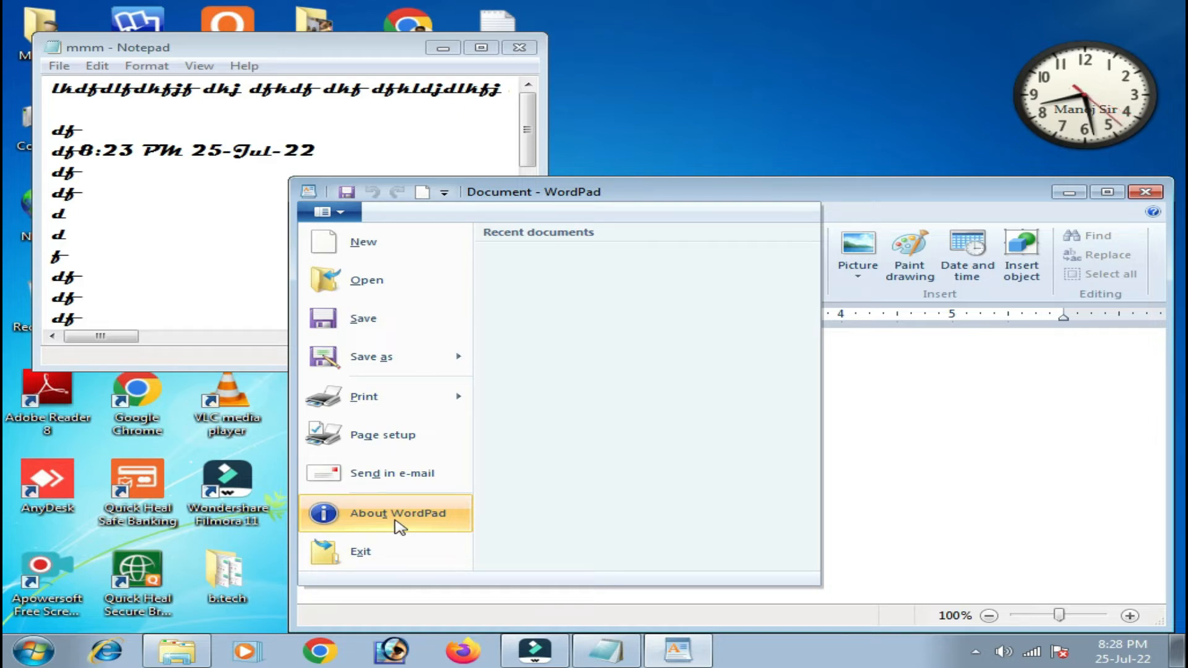
left_click(395, 521)
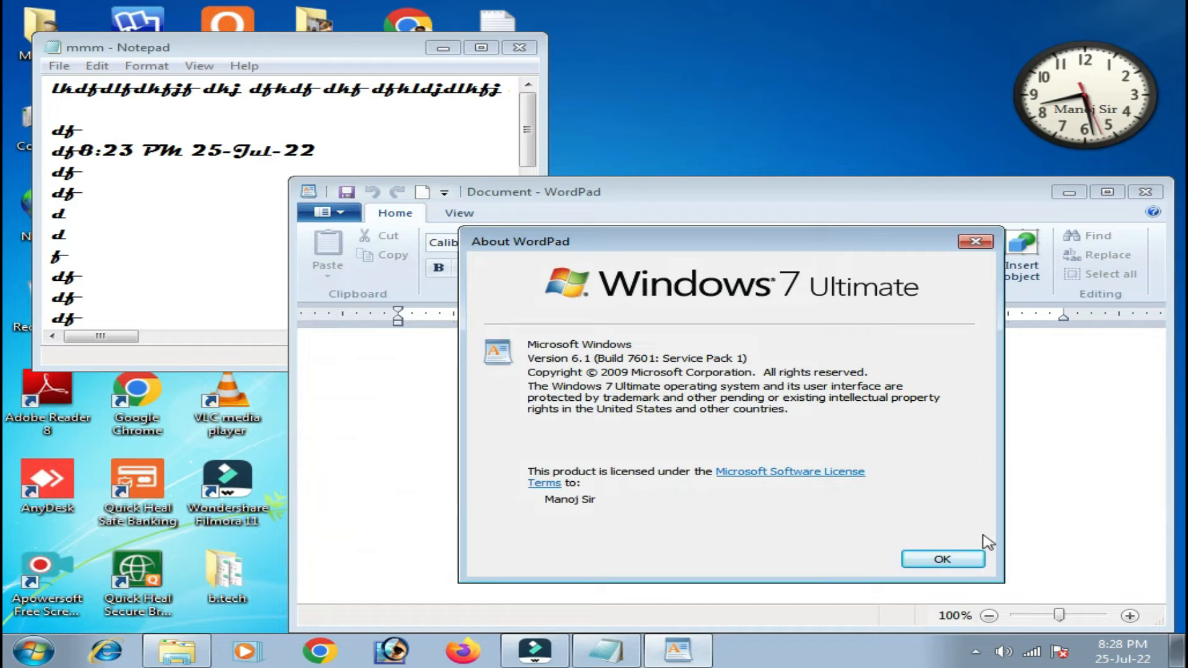
left_click(941, 559)
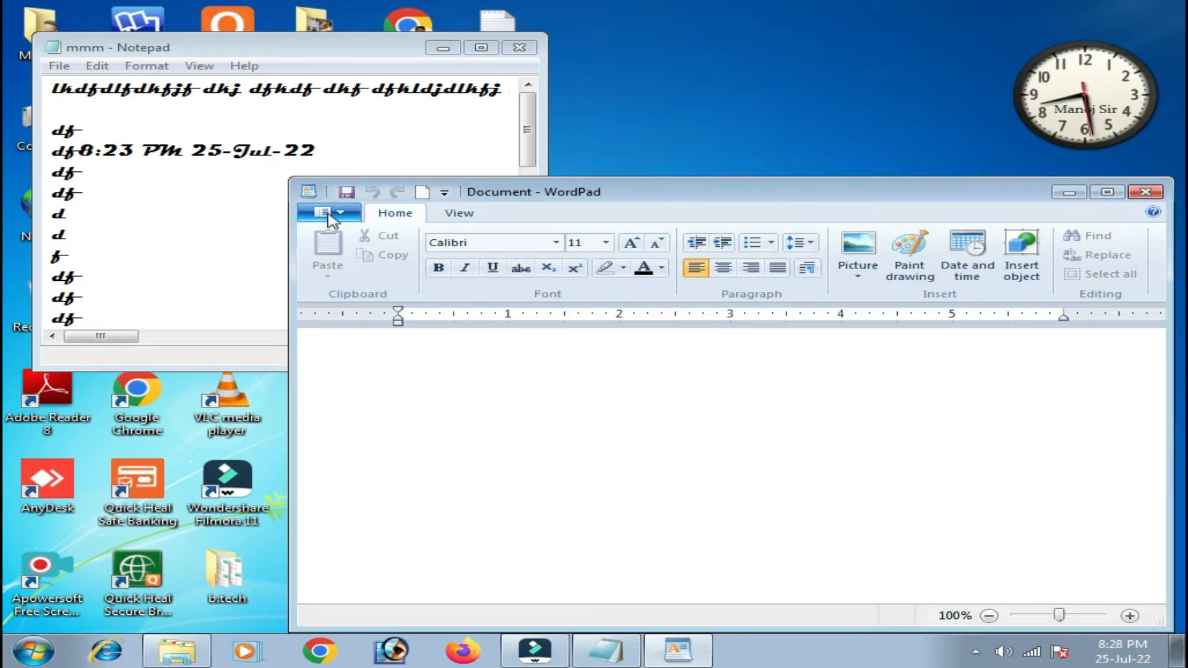
left_click(328, 212)
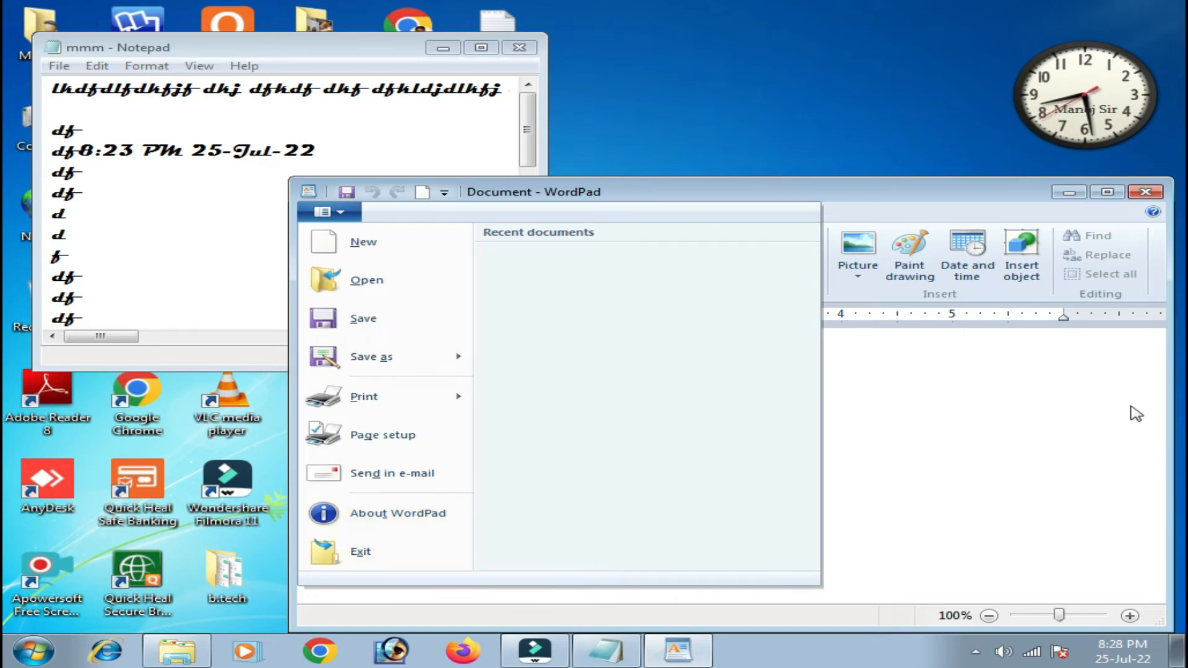
left_click(1038, 438)
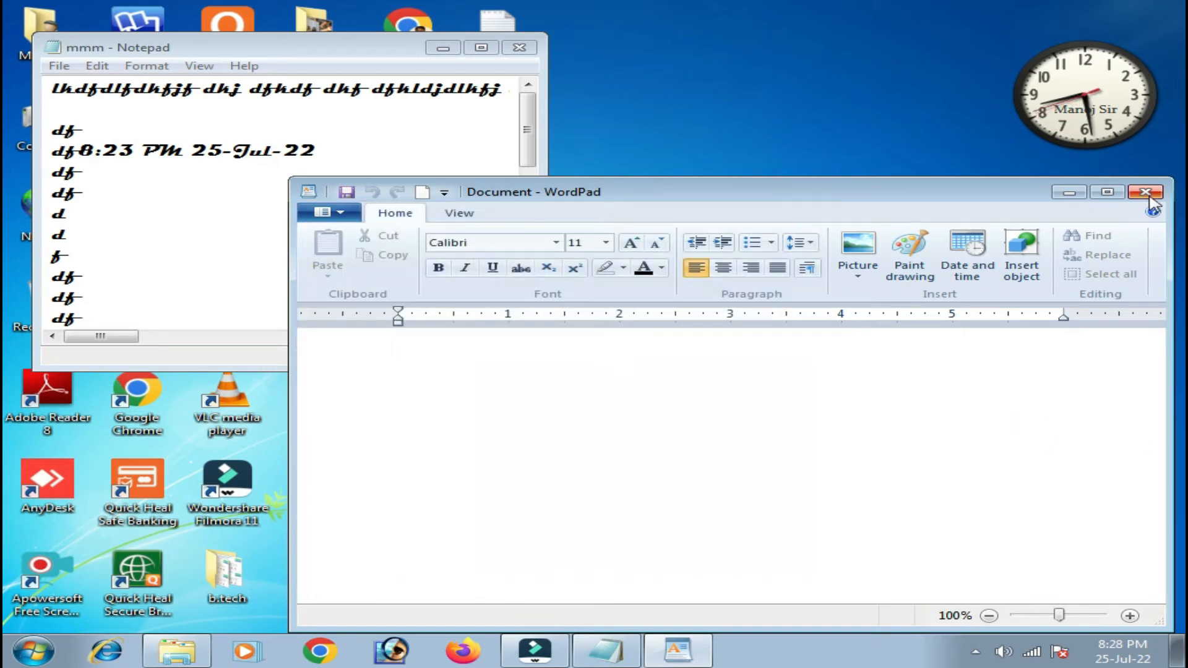
Reposition the WordPad window up and to the right on screen.
left_click(385, 217)
left_click_drag(625, 192, 543, 169)
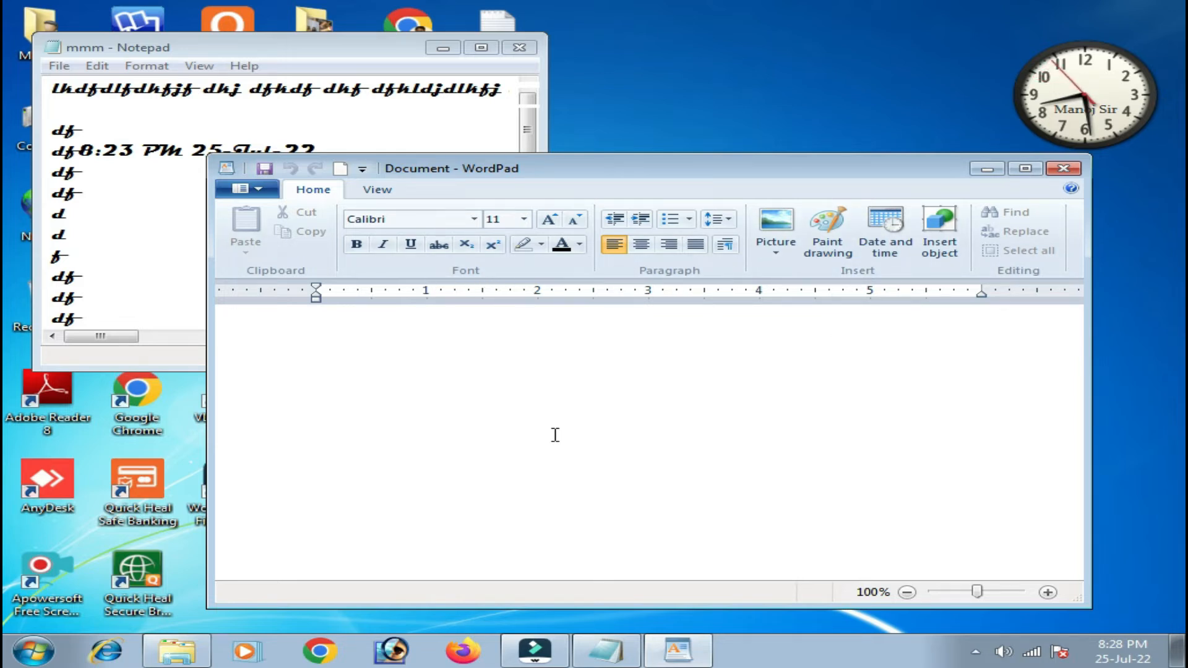
left_click_drag(477, 168, 595, 149)
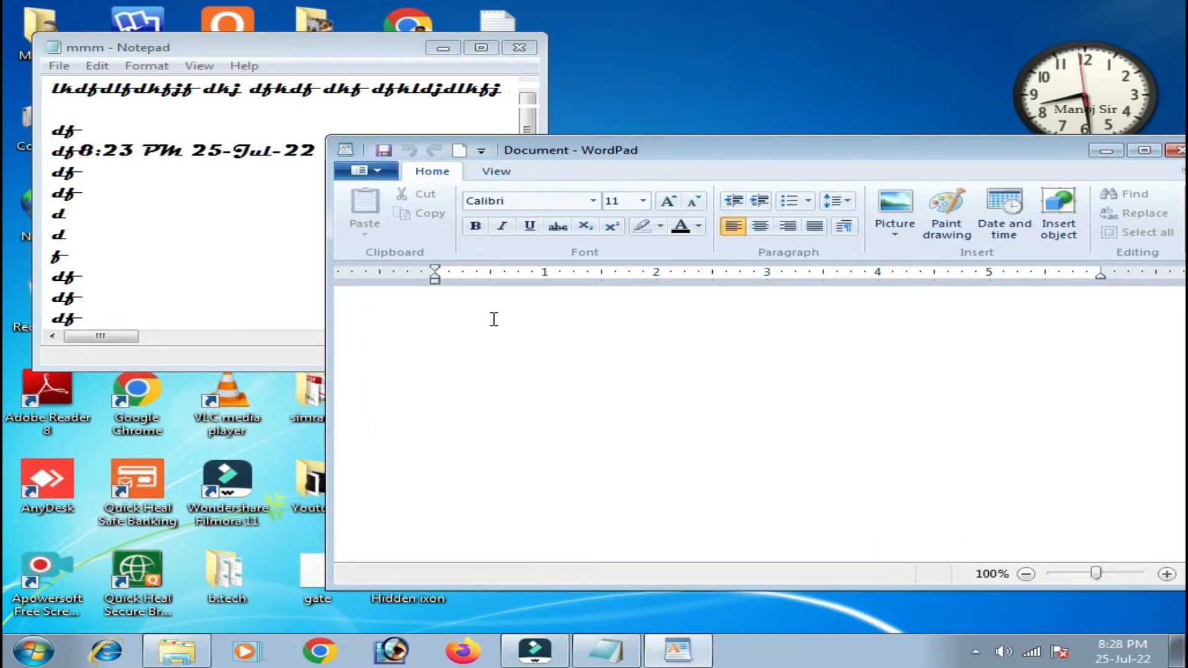
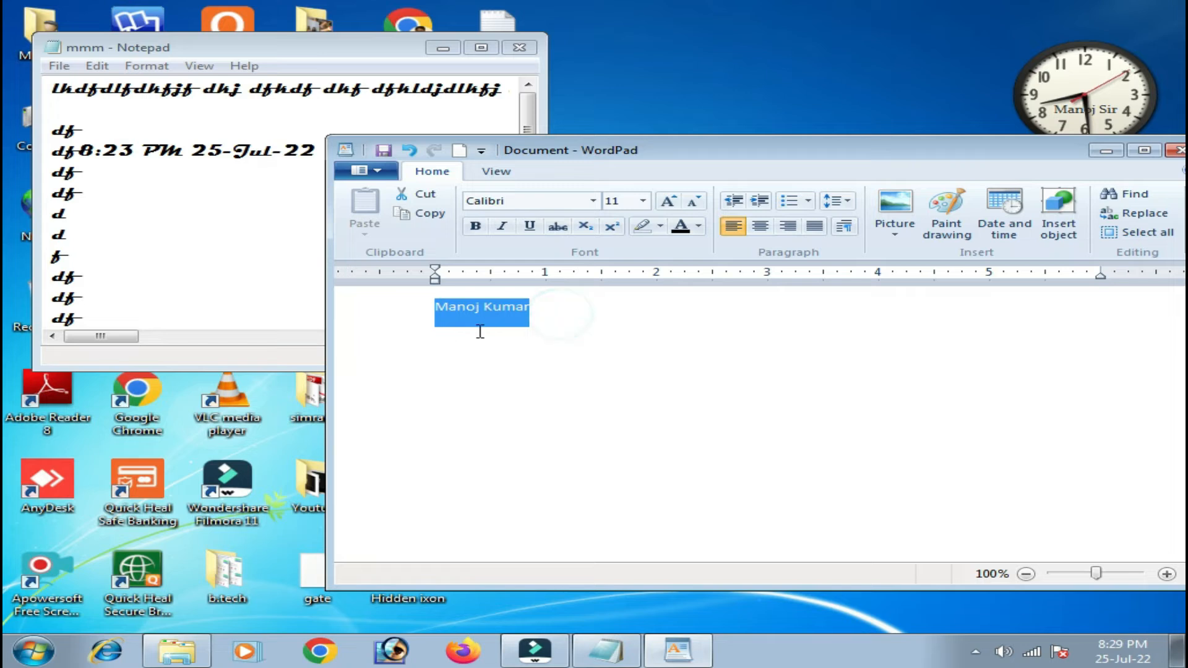
Type a person's name, copy it, and paste copies across line one and a new second line.
left_click(421, 214)
left_click(583, 315)
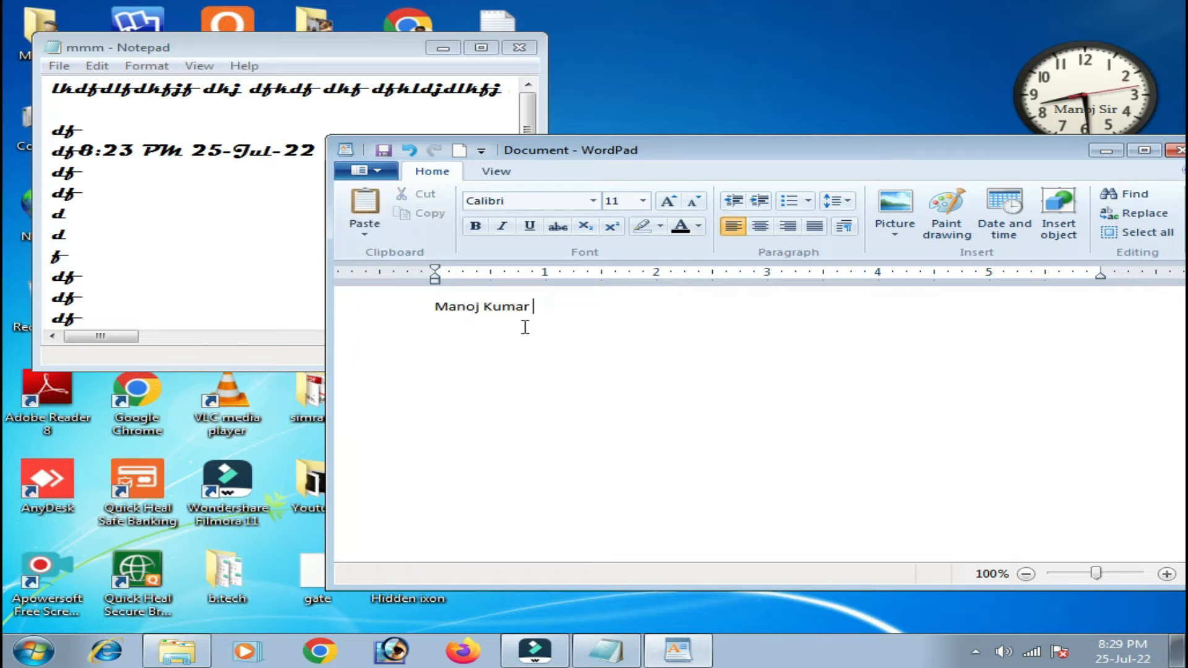
left_click(364, 210)
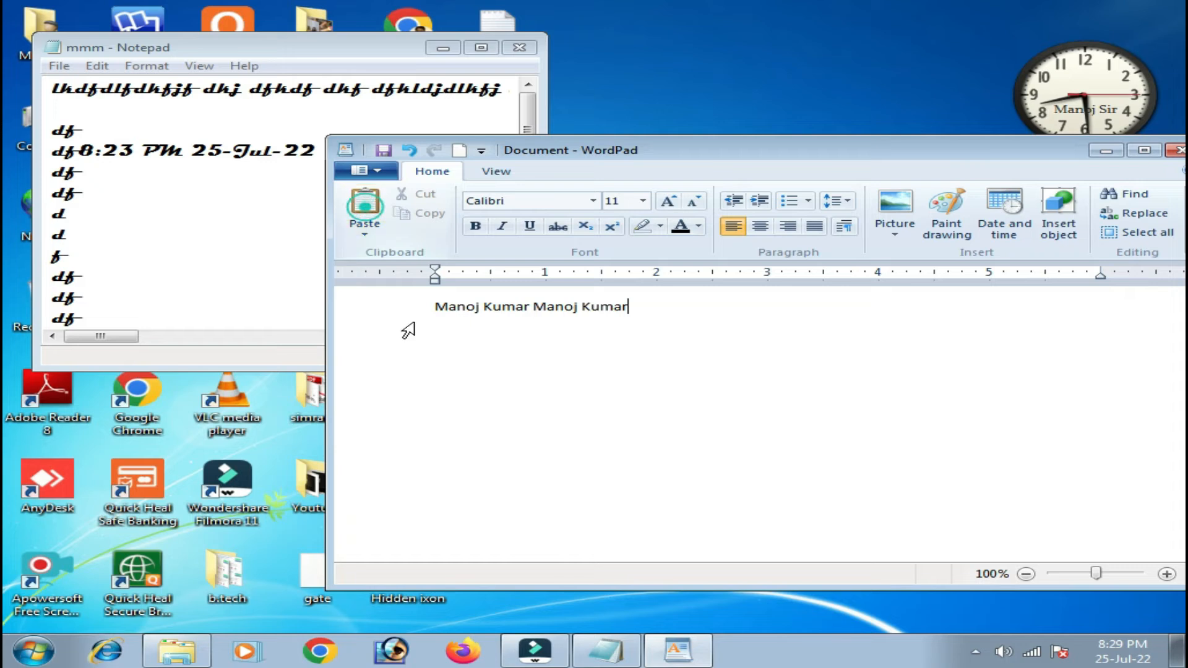
left_click(370, 226)
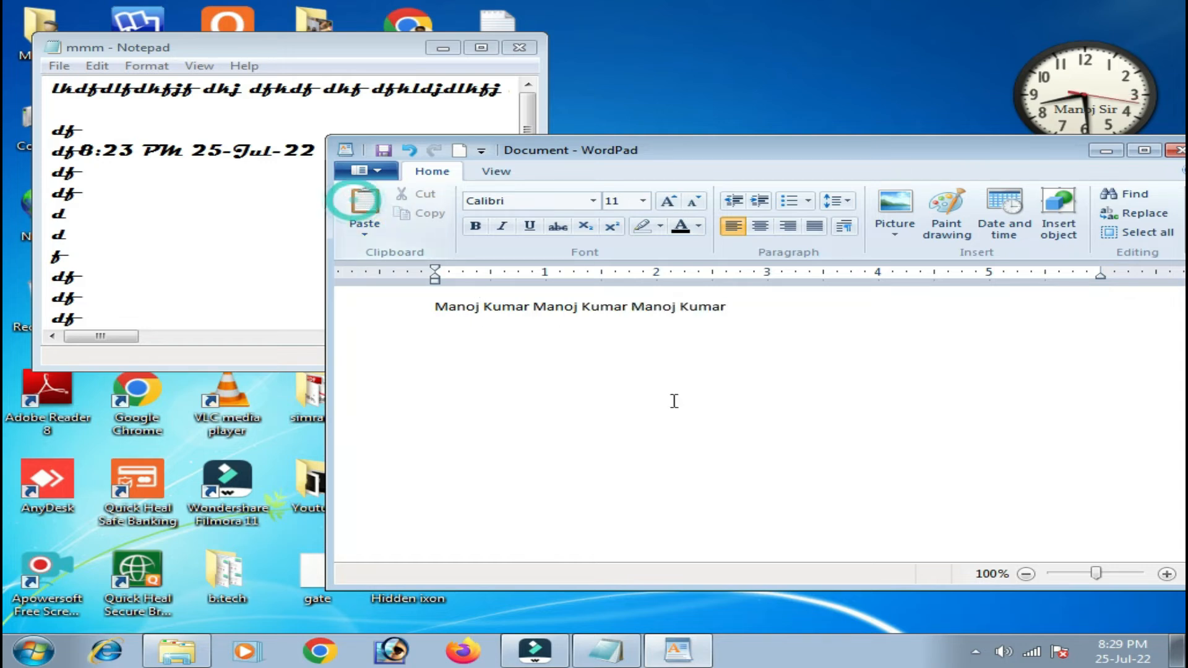
key("Return")
left_click(364, 203)
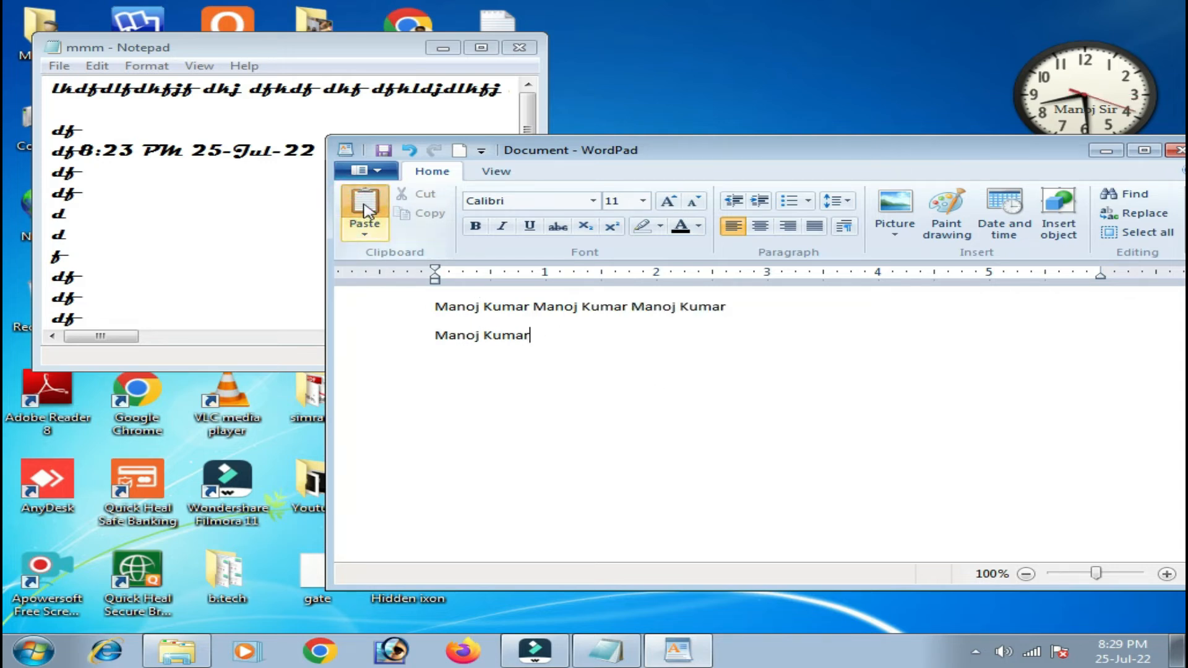
left_click(363, 203)
left_click(363, 203)
left_click(363, 203)
left_click(363, 203)
Select the whole second line of repeated names and cut it.
left_click_drag(910, 335, 435, 334)
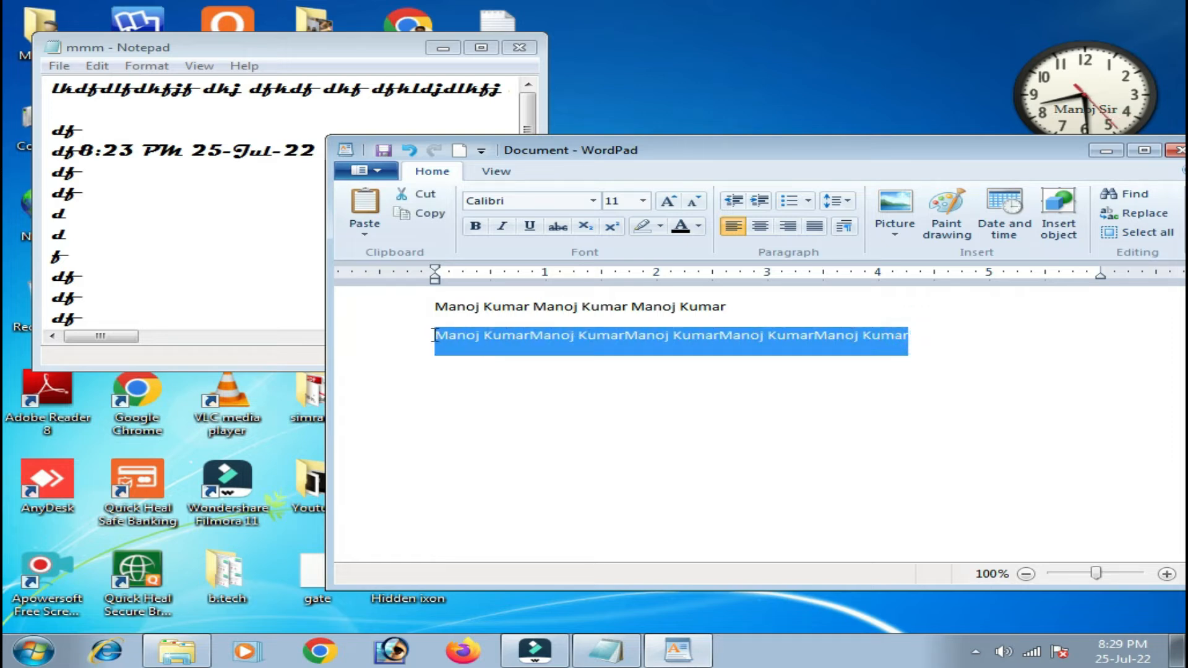
left_click(957, 337)
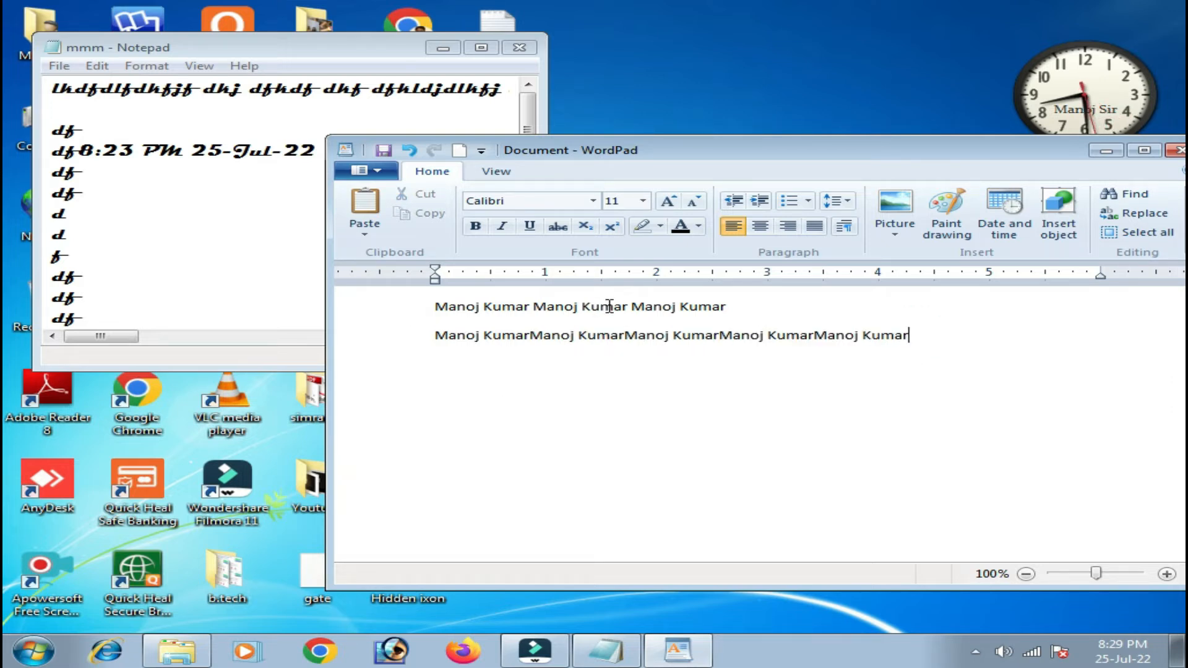
left_click_drag(934, 341, 420, 347)
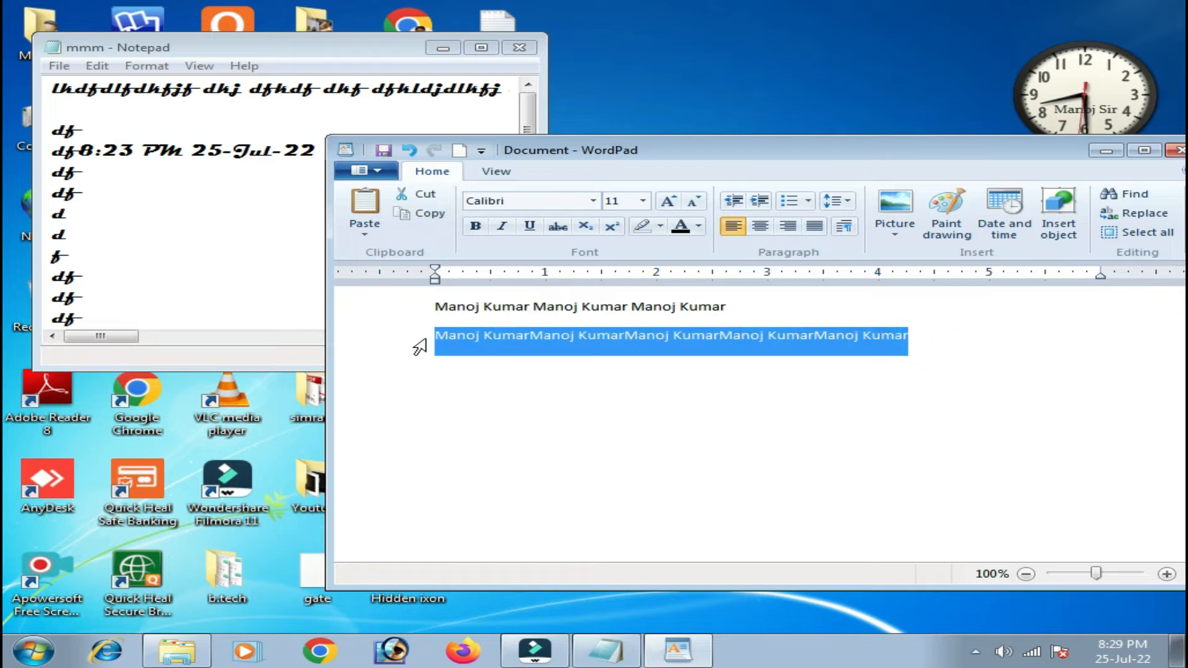
left_click(424, 194)
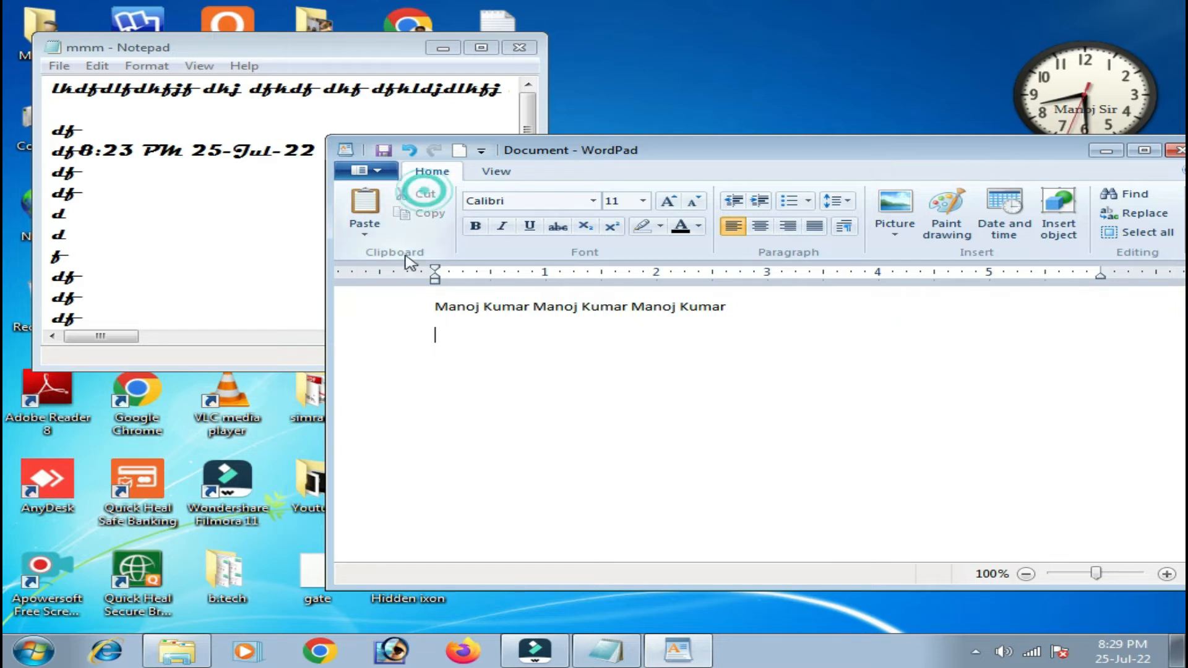
Insert a blank line at the top and paste the copied names there with Ctrl+V.
left_click(439, 310)
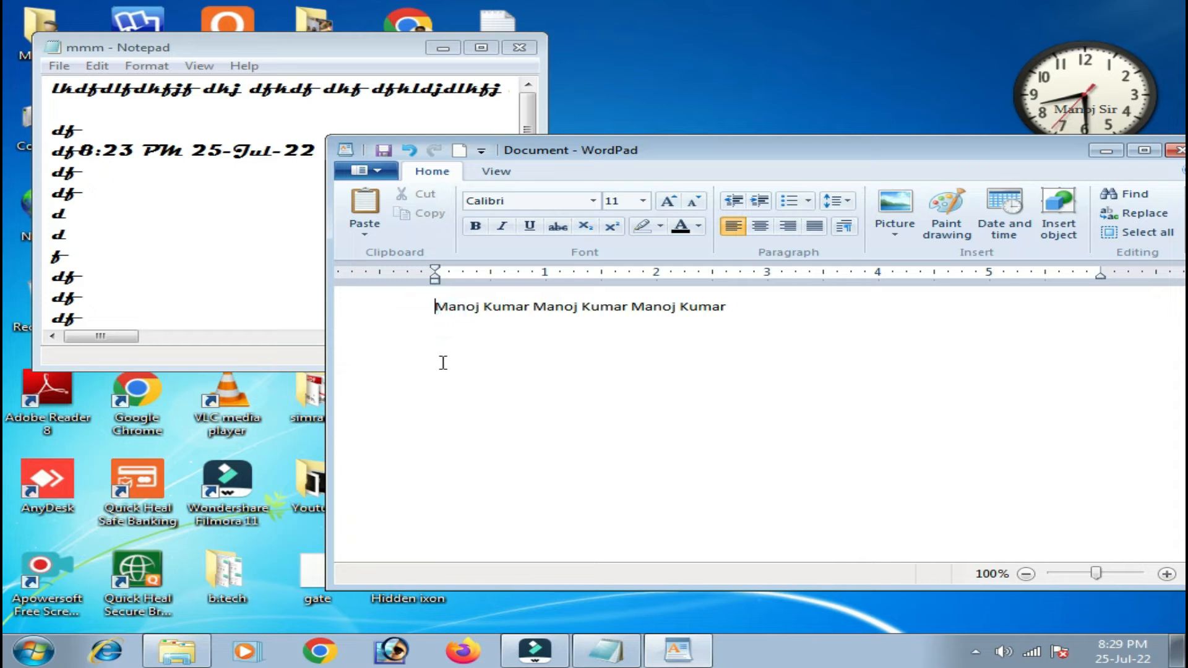
key("Return")
left_click(444, 305)
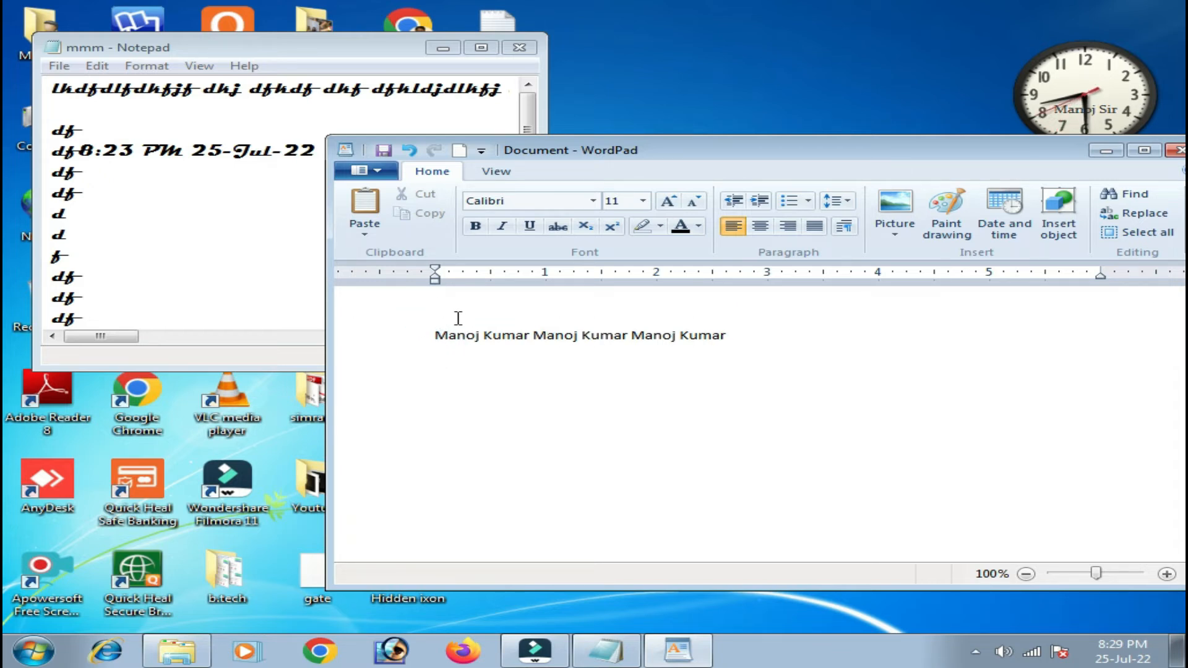
key("ctrl+v")
key("ctrl+v")
key("ctrl+v")
key("ctrl+v")
key("ctrl+v")
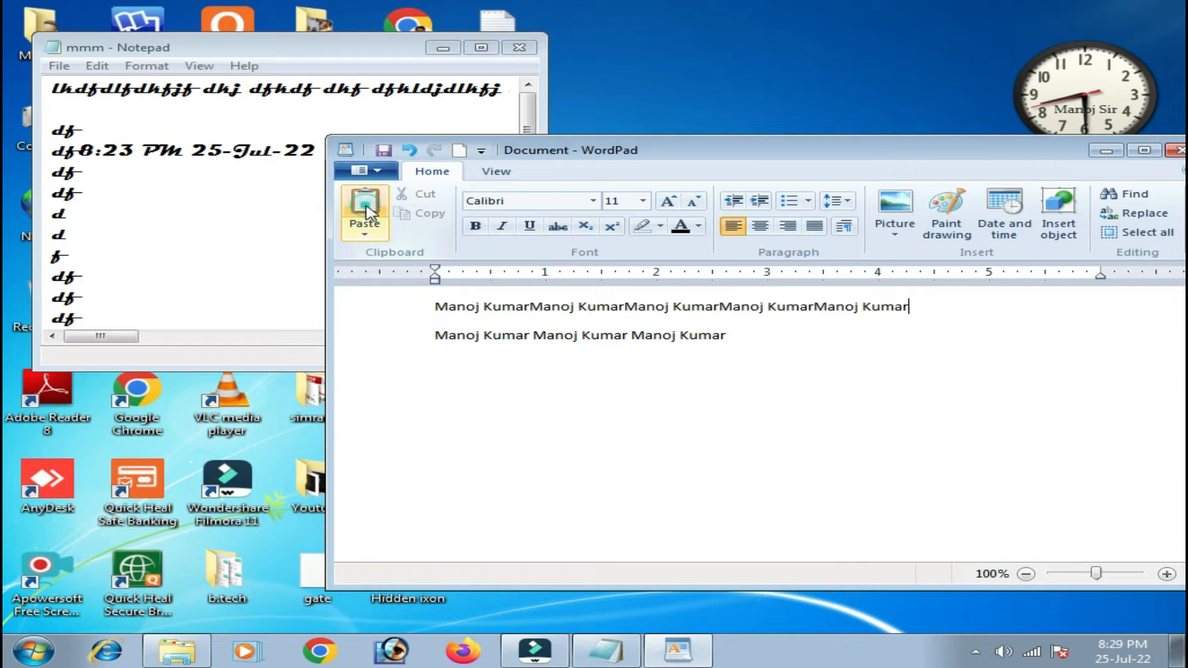
left_click_drag(927, 303, 450, 302)
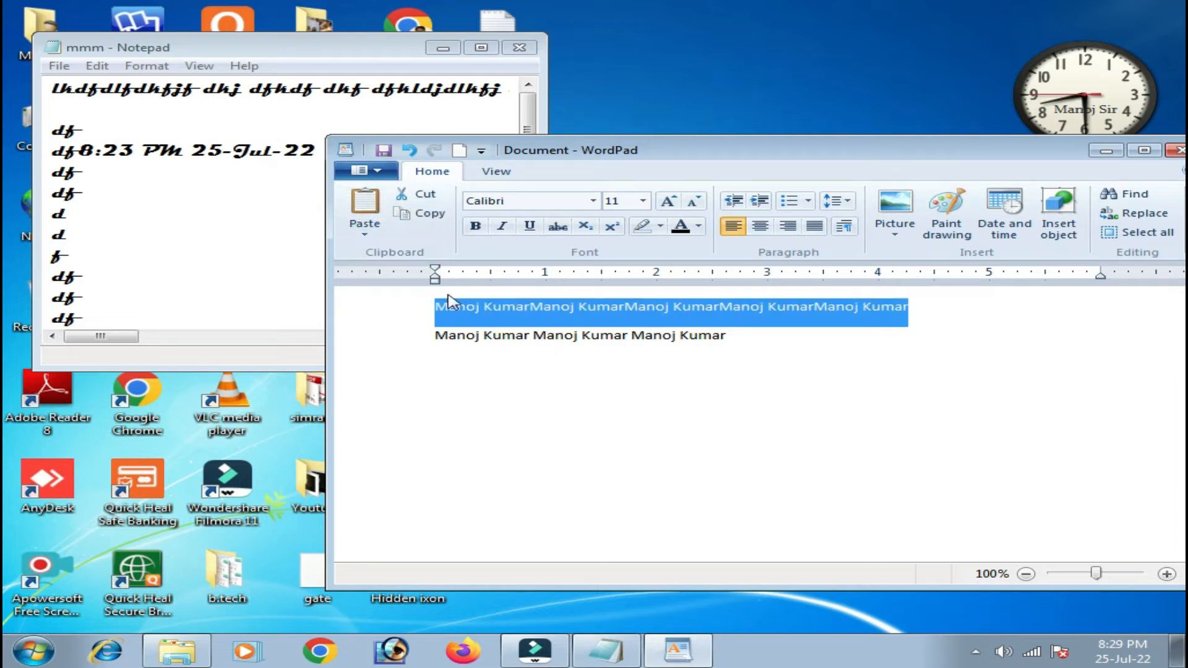
left_click(439, 220)
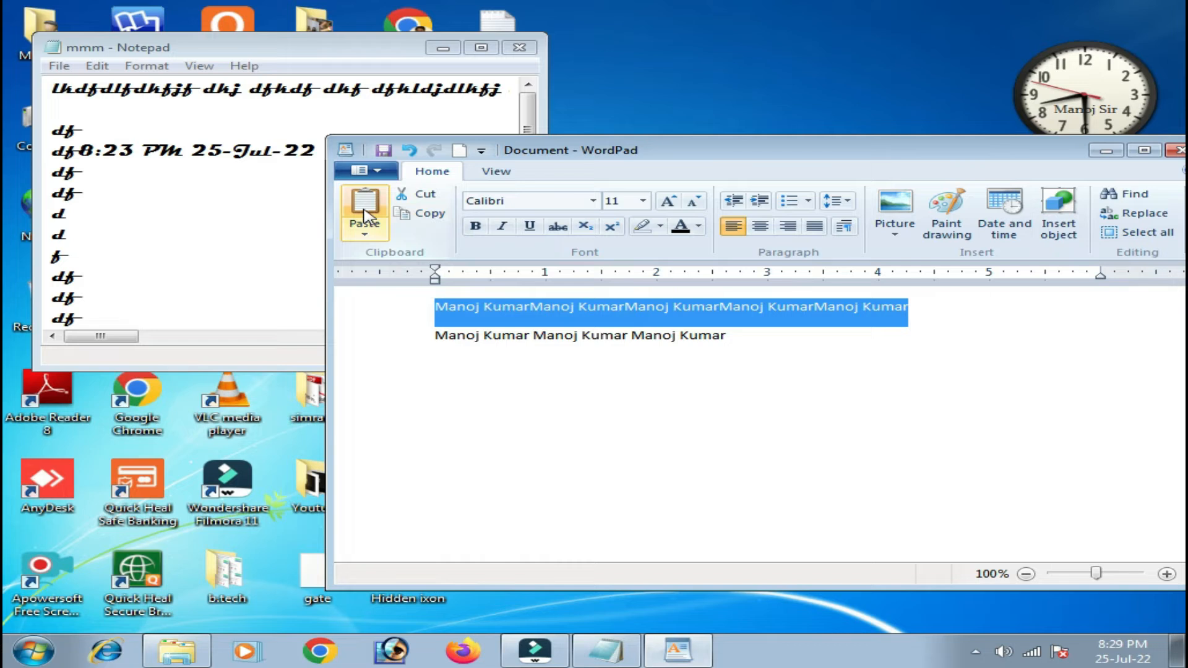
left_click(530, 396)
left_click(366, 236)
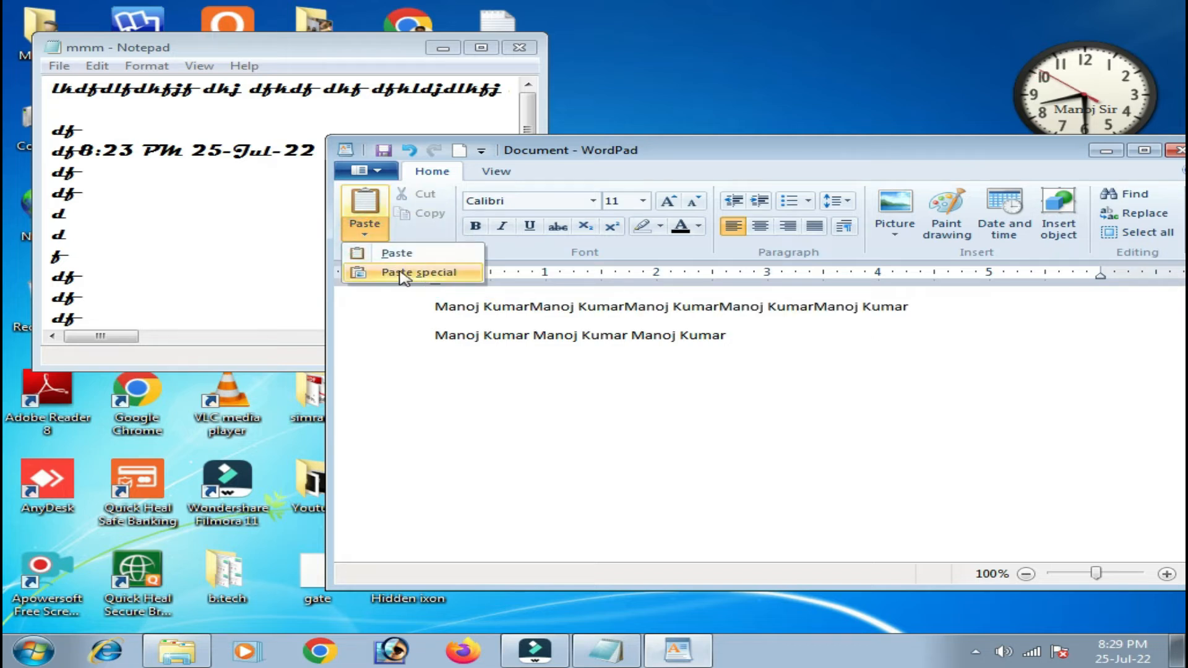
left_click(447, 275)
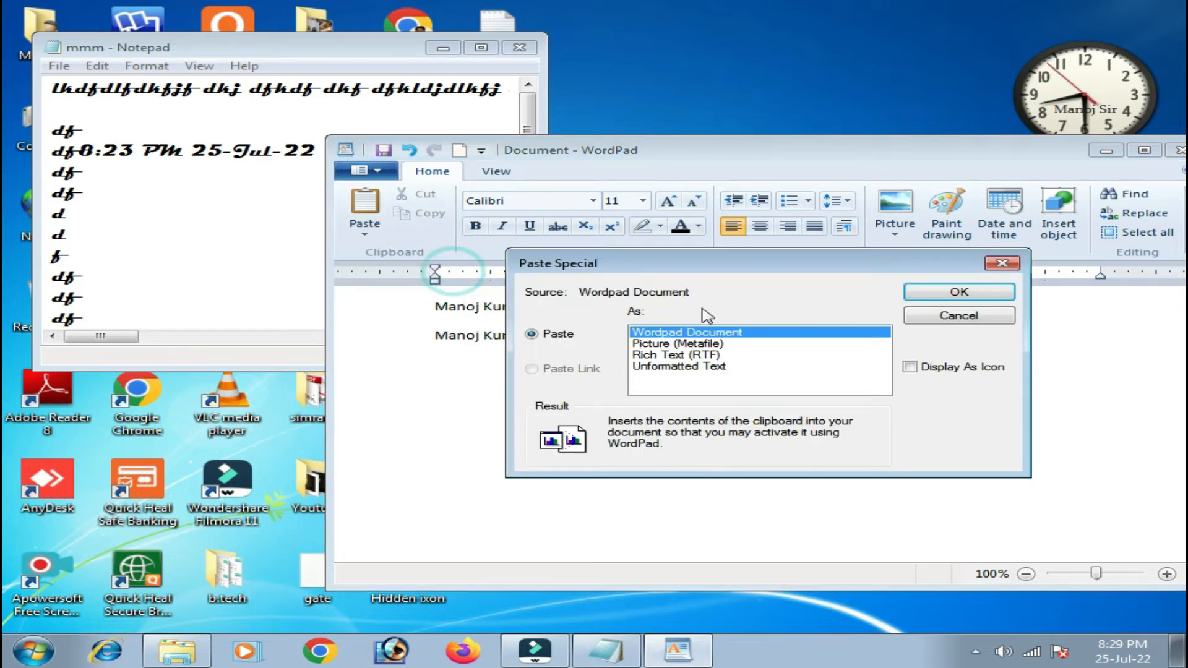
left_click_drag(736, 263, 697, 259)
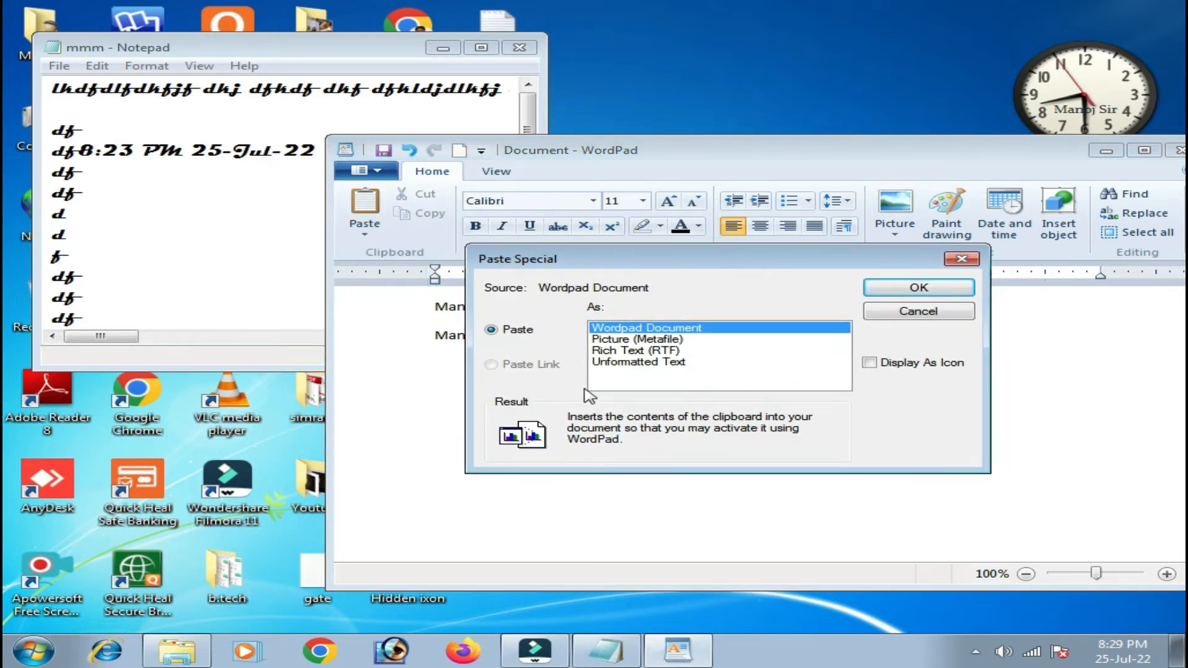
left_click(628, 340)
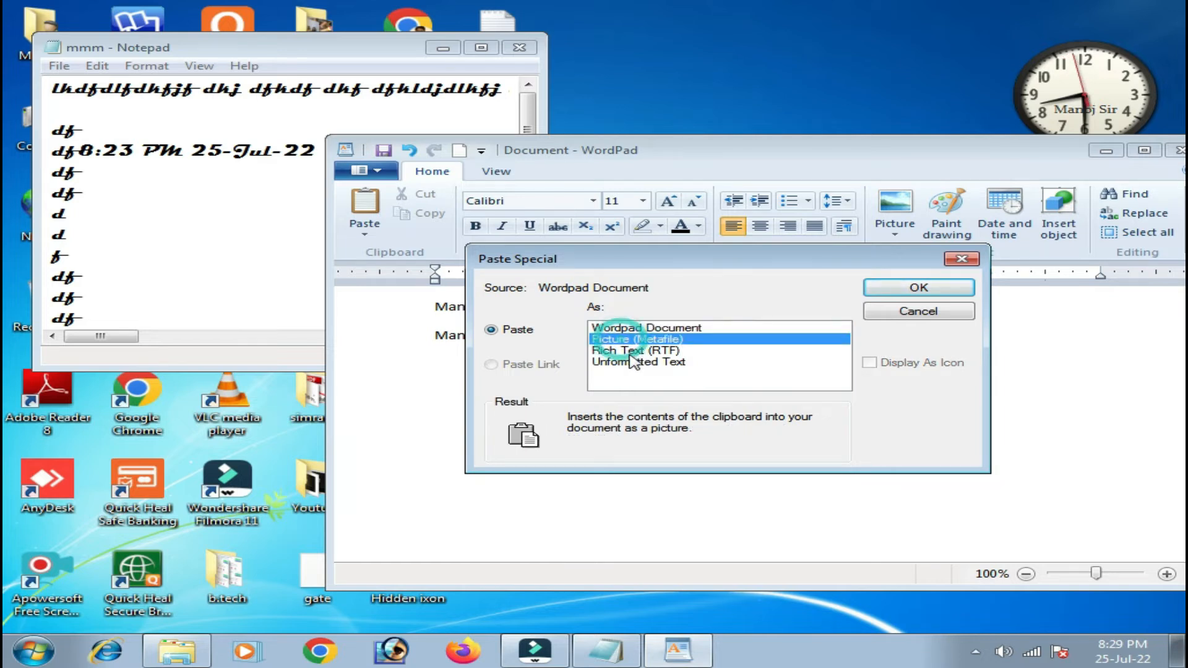
left_click(622, 353)
left_click(648, 347)
left_click(644, 339)
left_click(637, 328)
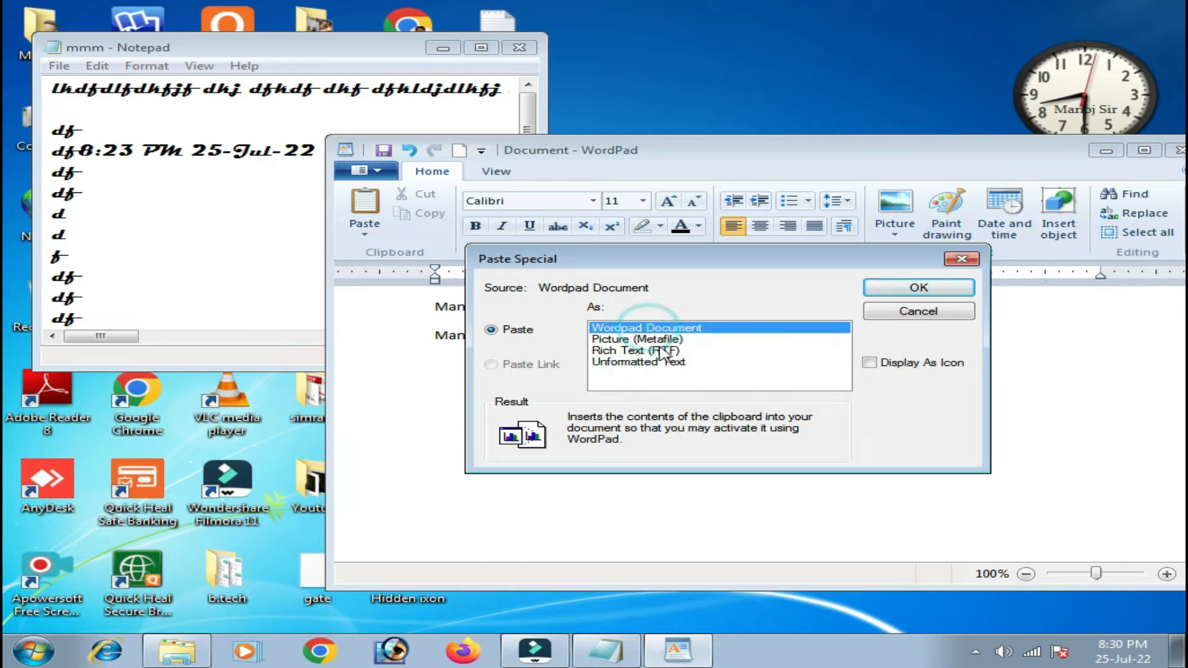
left_click(659, 351)
left_click(643, 340)
left_click(918, 310)
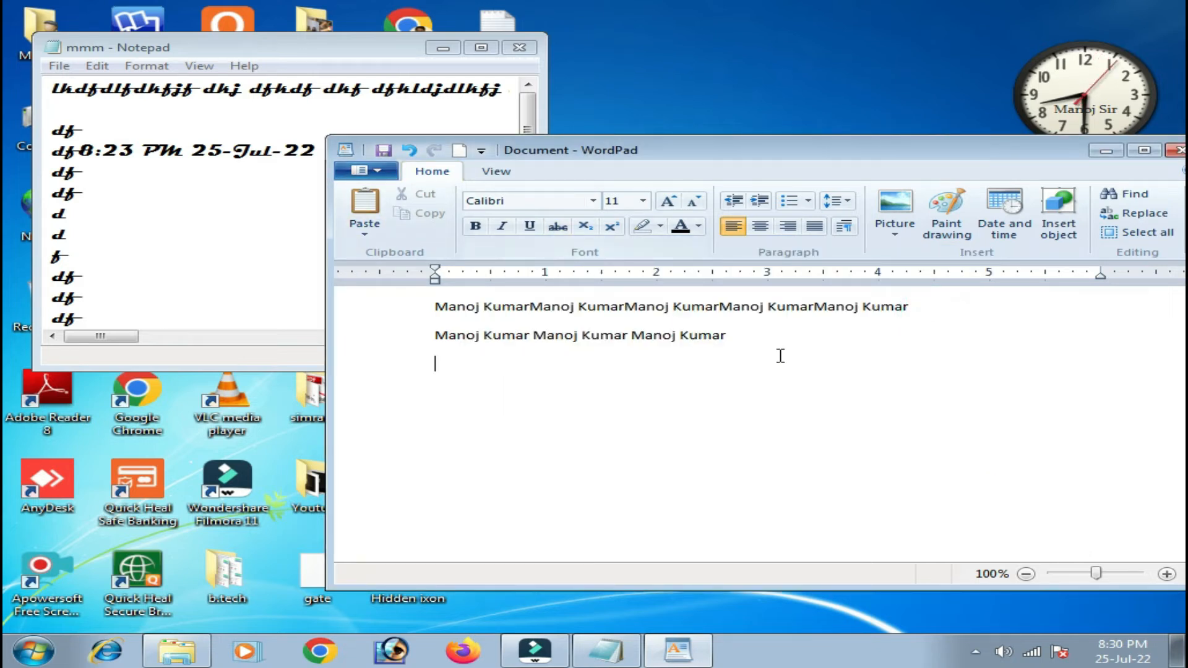
Select the second line and check the time and date in the Notepad notes.
triple_click(753, 341)
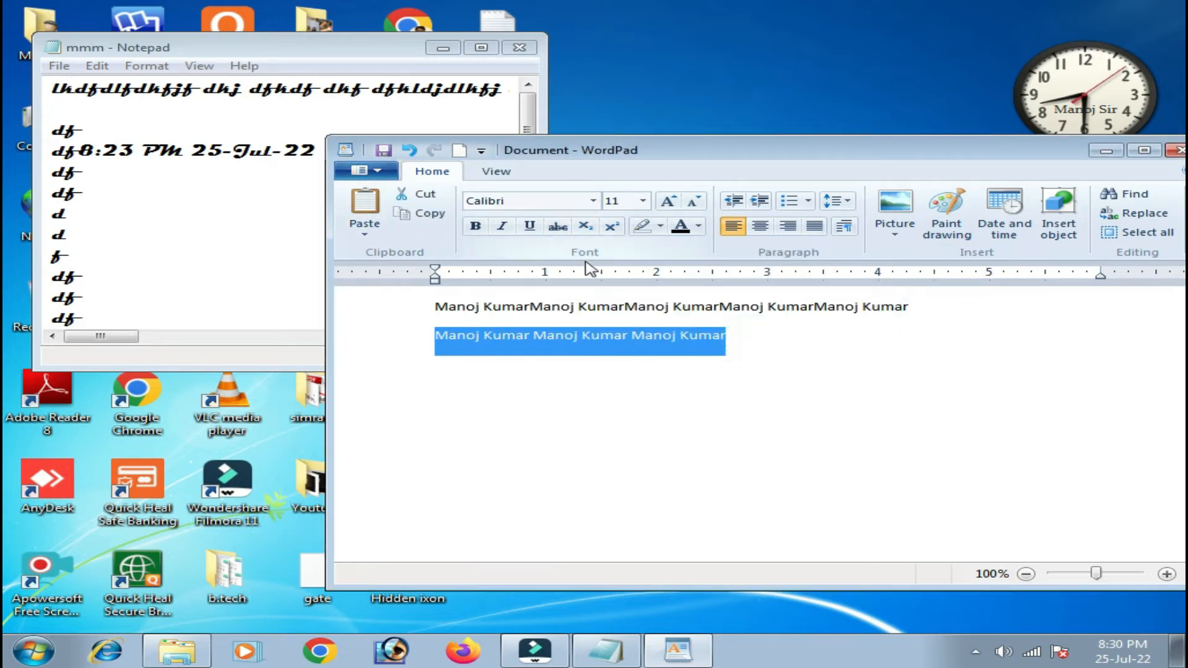
left_click(246, 239)
left_click_drag(223, 151, 94, 151)
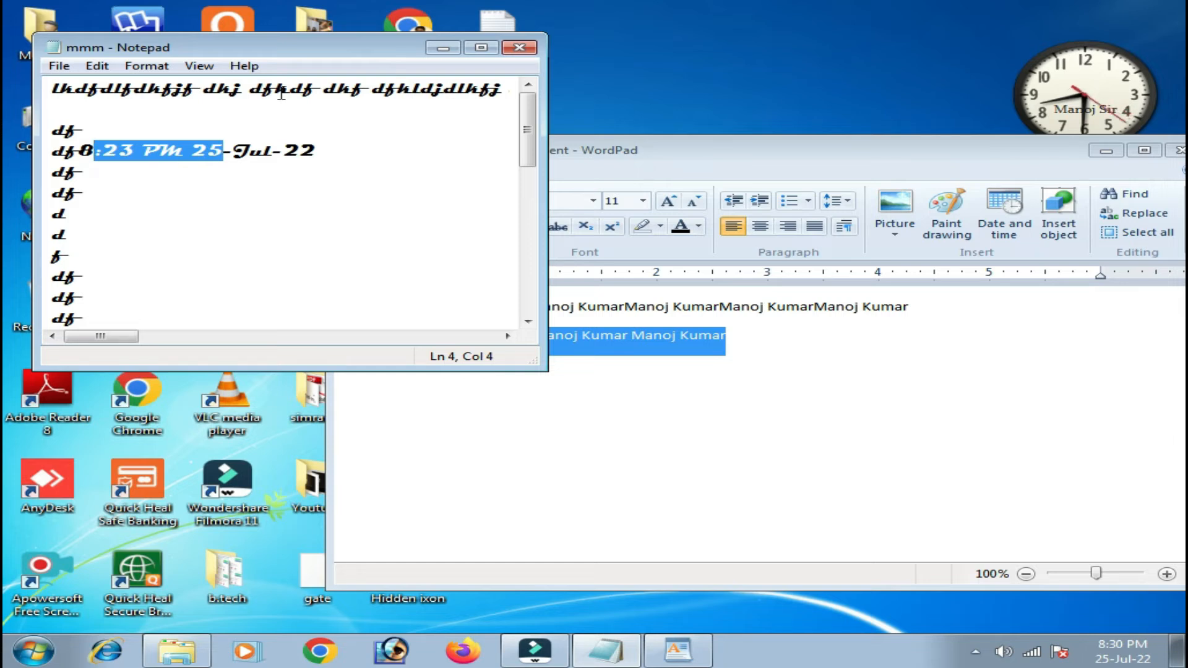
left_click(682, 345)
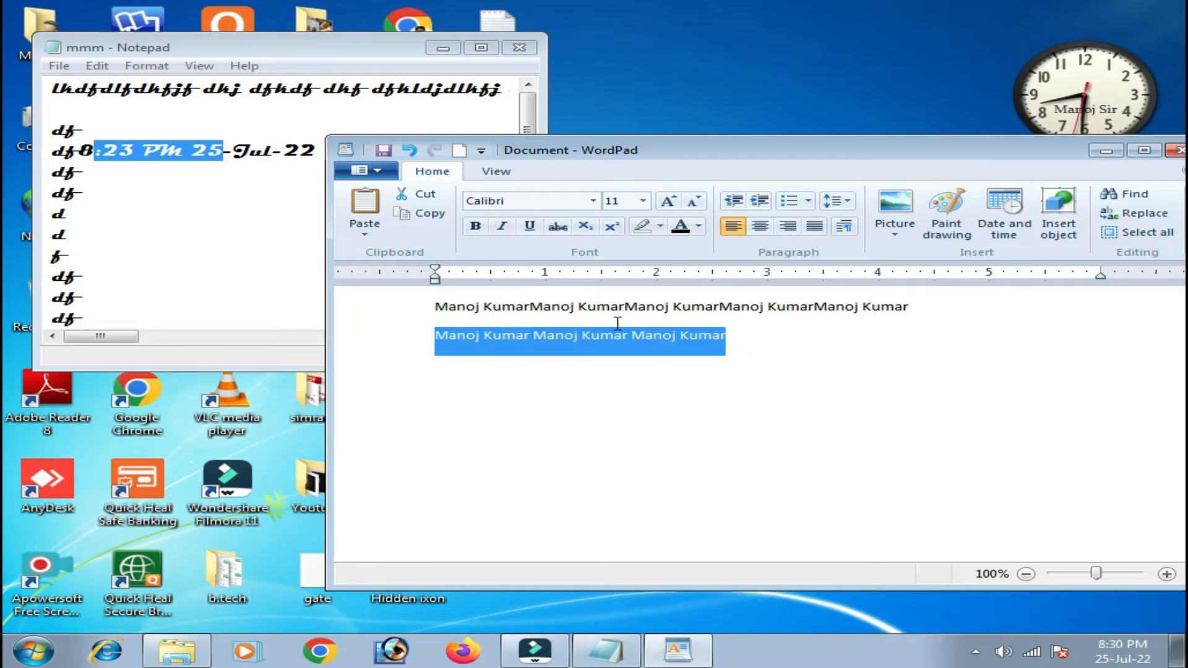
Apply the Bernard MT Condensed font to the second line and review the result.
left_click(593, 201)
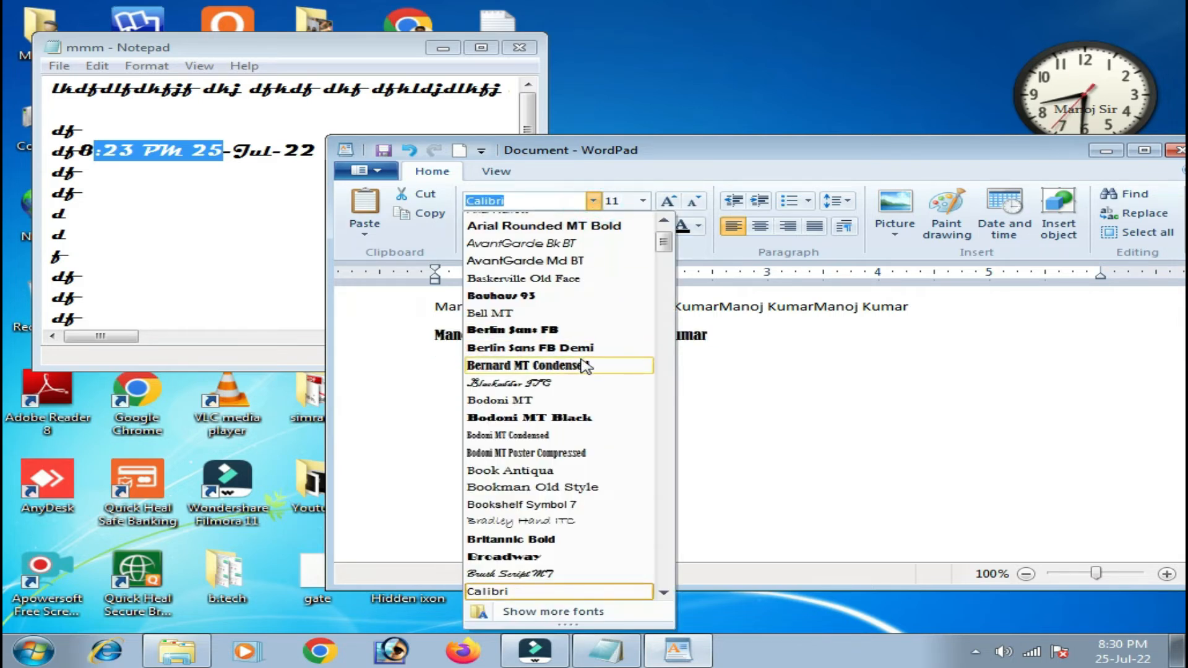
left_click(585, 365)
left_click(720, 345)
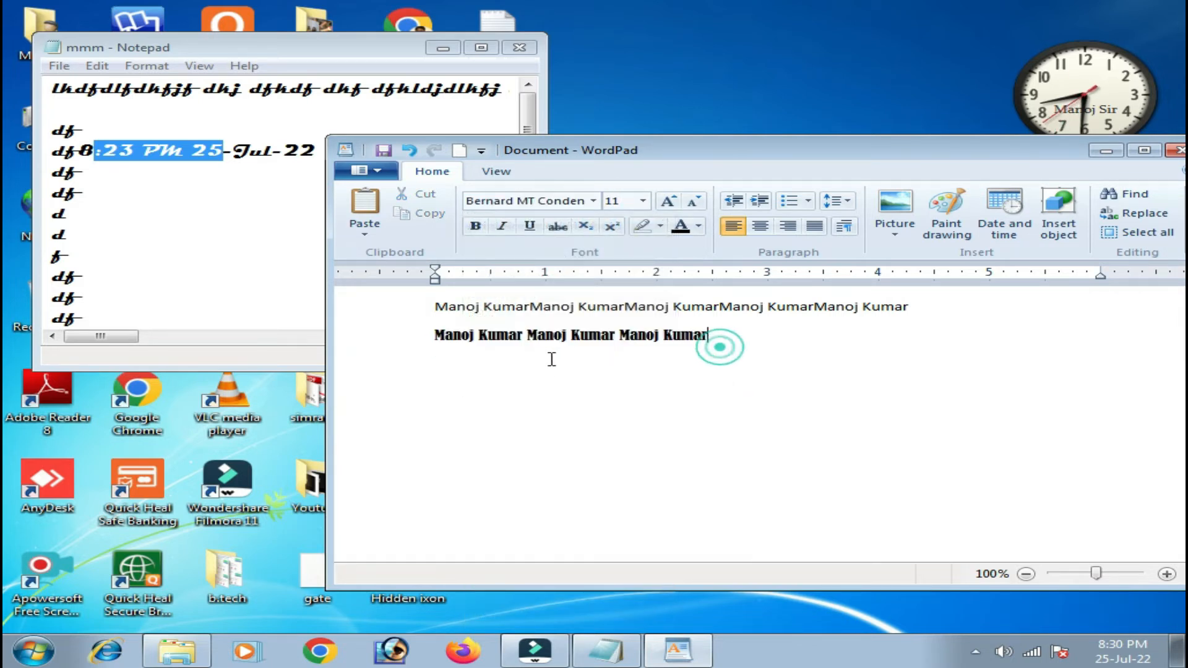
triple_click(440, 334)
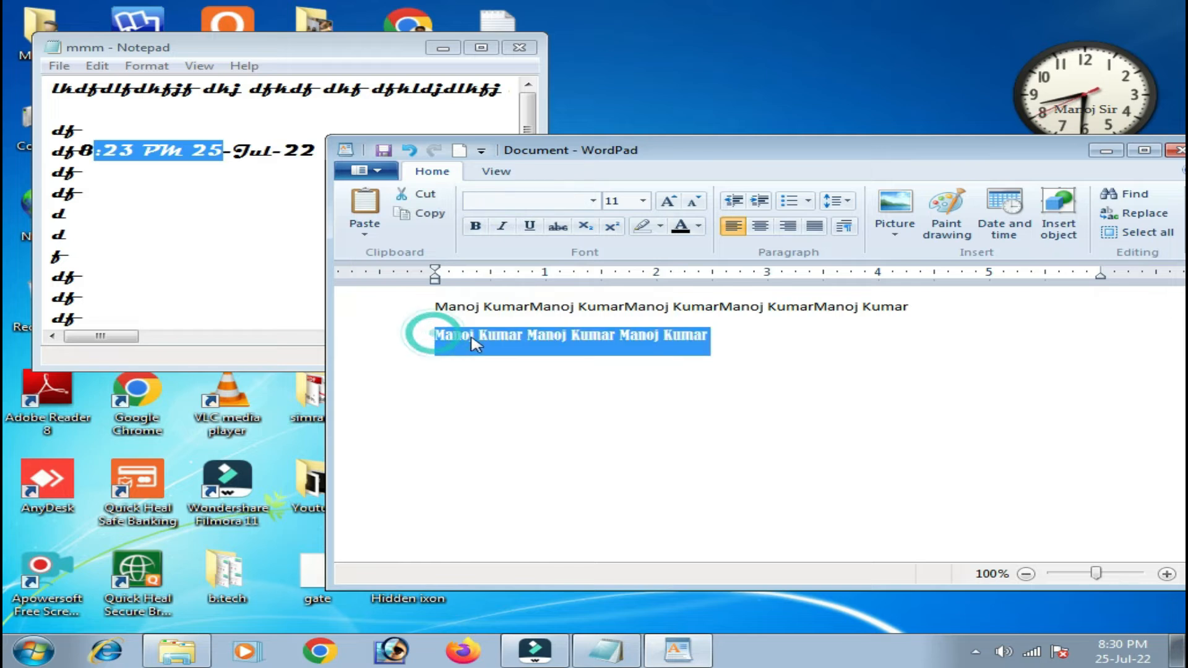
left_click(745, 345)
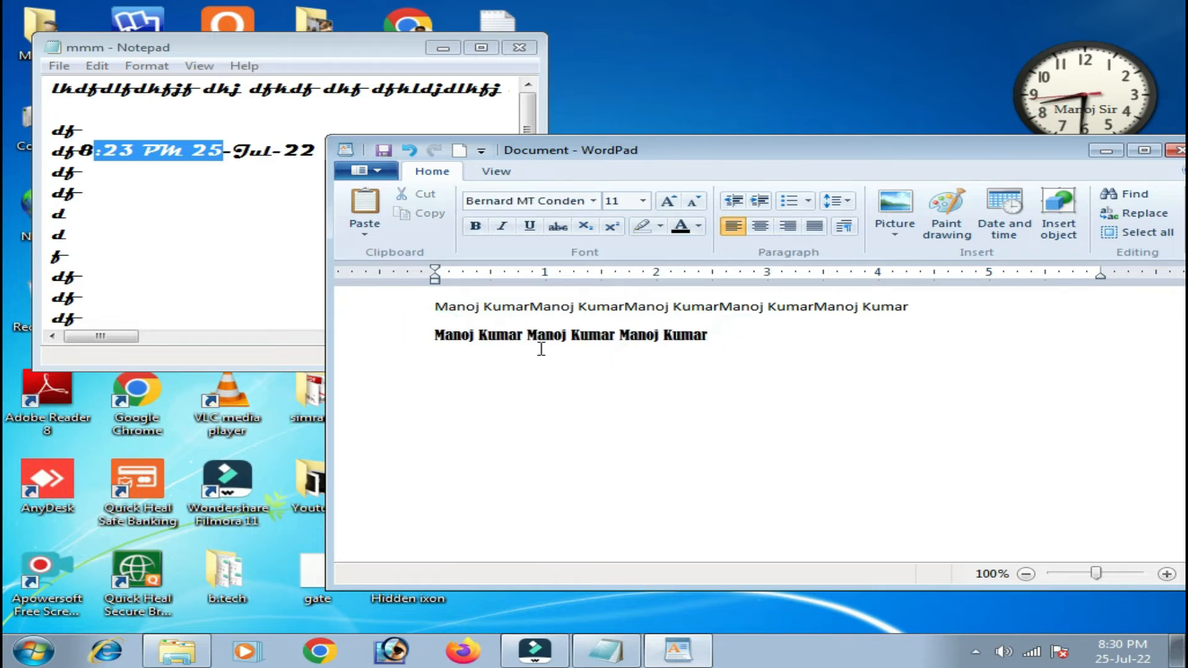
left_click_drag(908, 307, 668, 310)
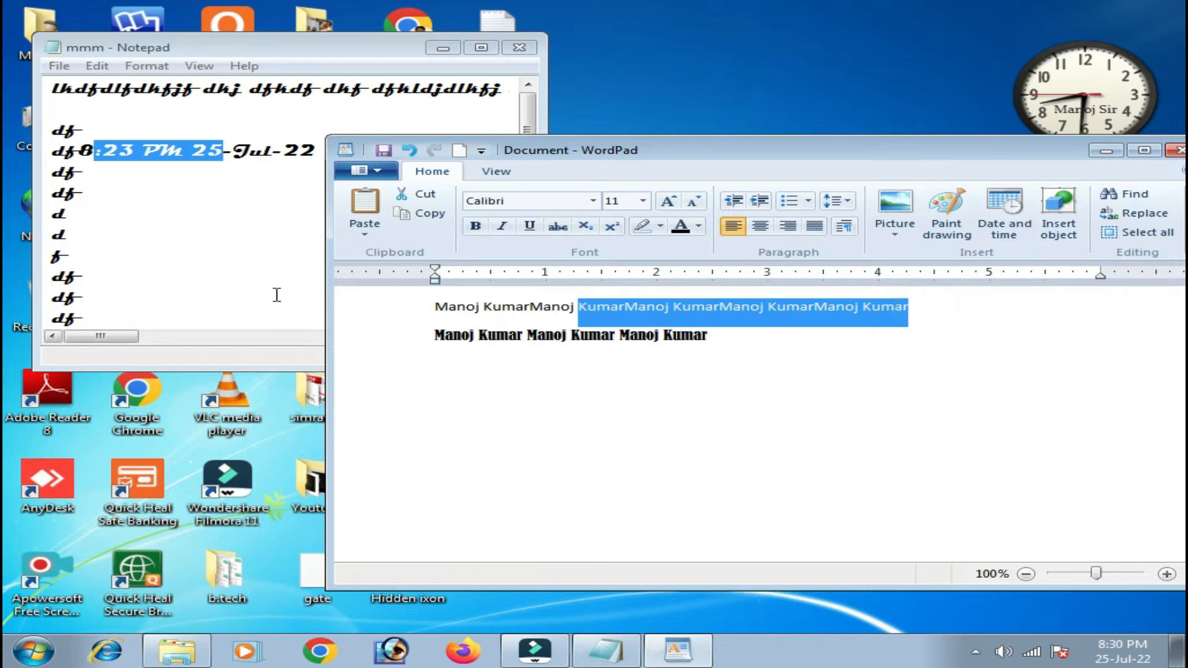
Glance at the Notepad notes, add an empty third line, and select the second line.
left_click(247, 235)
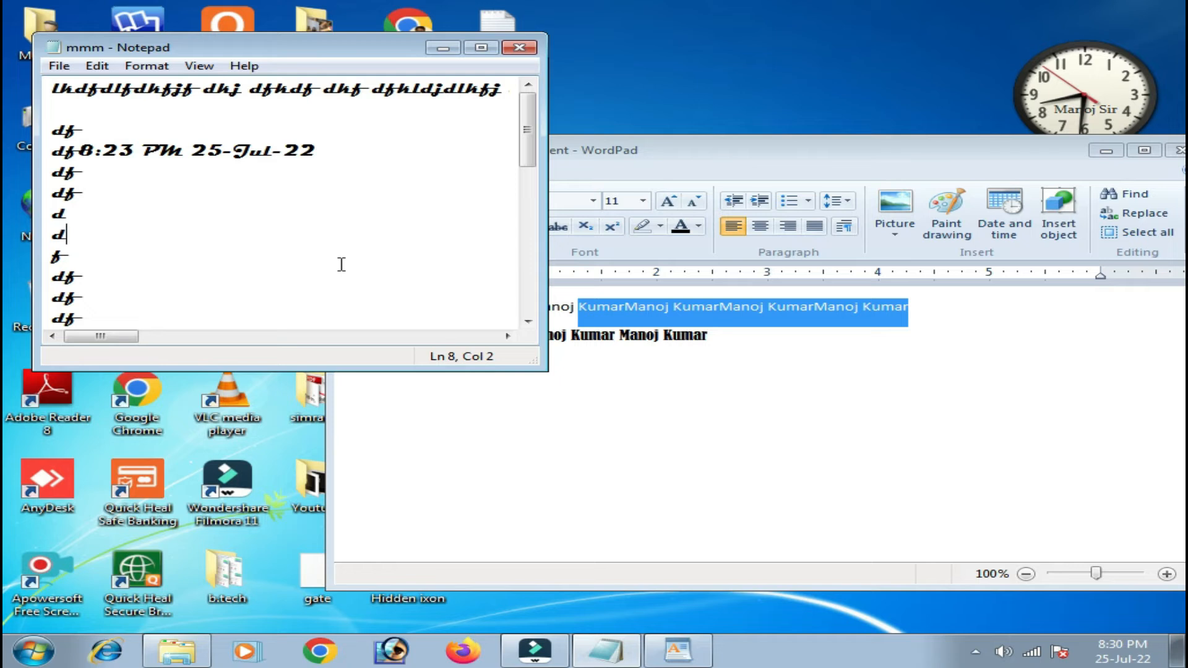
left_click(859, 365)
left_click(737, 342)
key("Return")
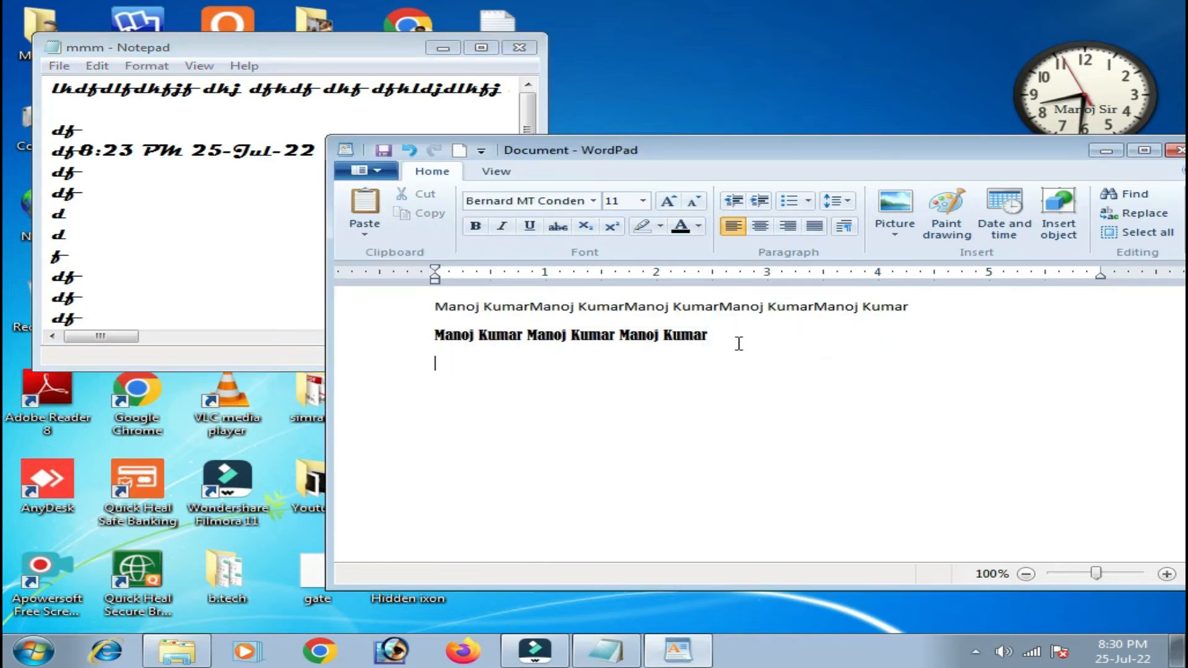
triple_click(734, 342)
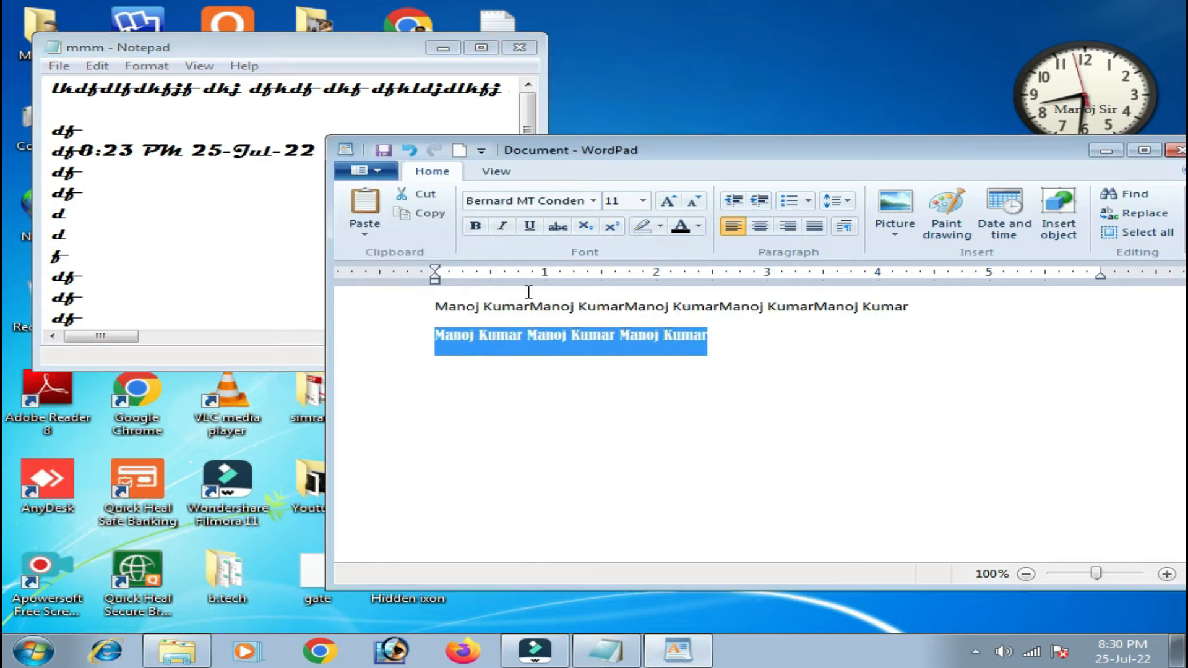
Resize the second line to 12 using Grow Font four times, then Shrink Font three times.
left_click(645, 201)
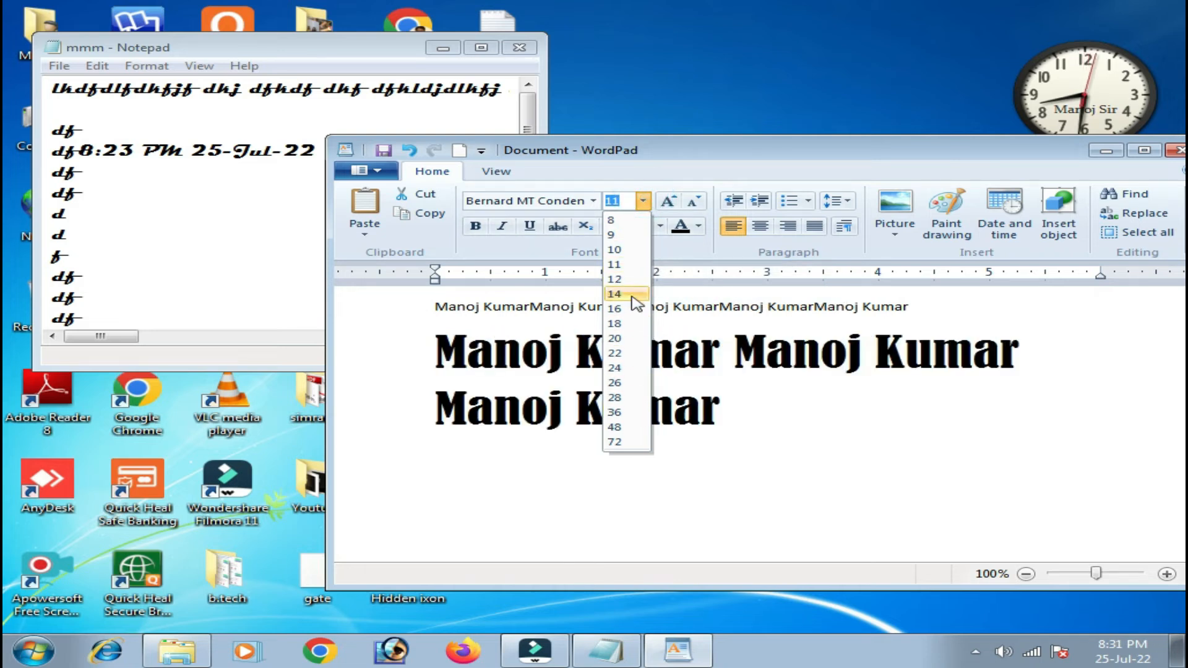
left_click(670, 203)
left_click(669, 203)
left_click(670, 203)
left_click(669, 203)
left_click(669, 203)
left_click(669, 203)
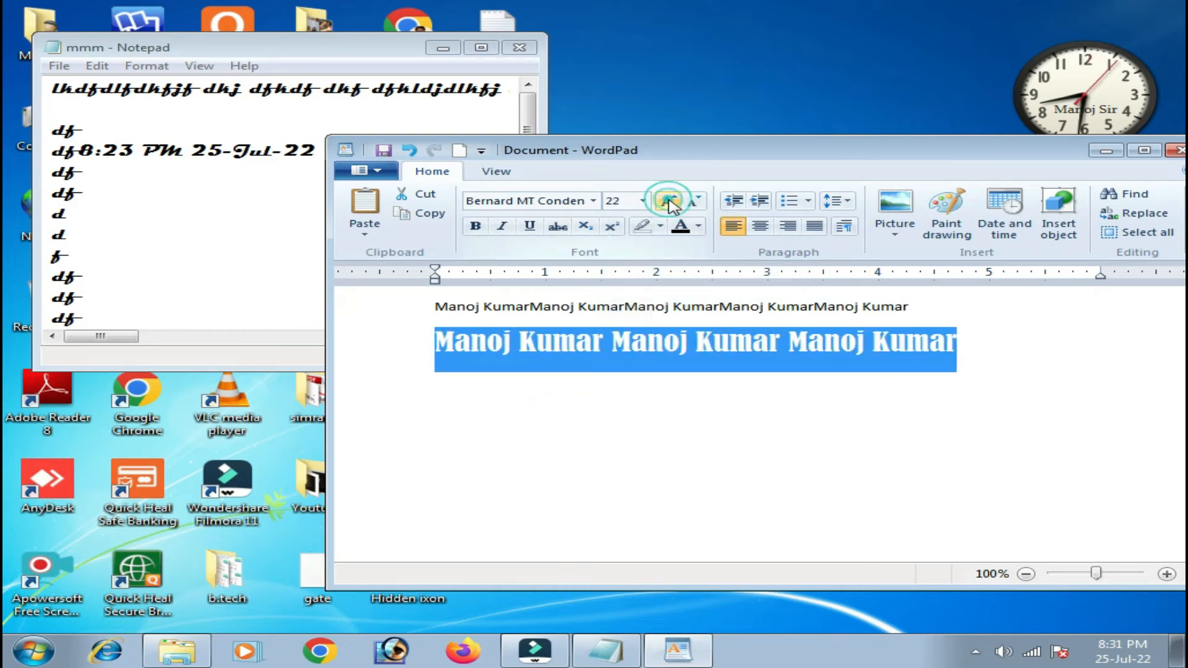
left_click(695, 202)
left_click(694, 201)
left_click(694, 202)
left_click(694, 202)
left_click(694, 202)
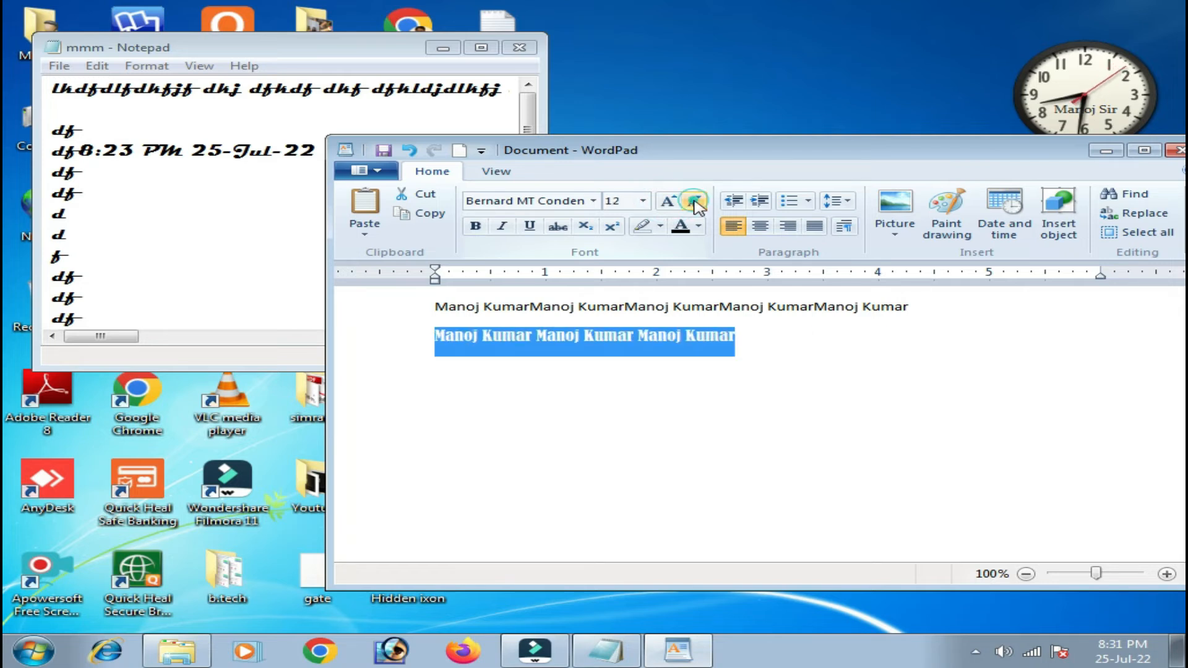
Try bold, italic, underline and strikethrough on the second line, then remove all four.
left_click(475, 226)
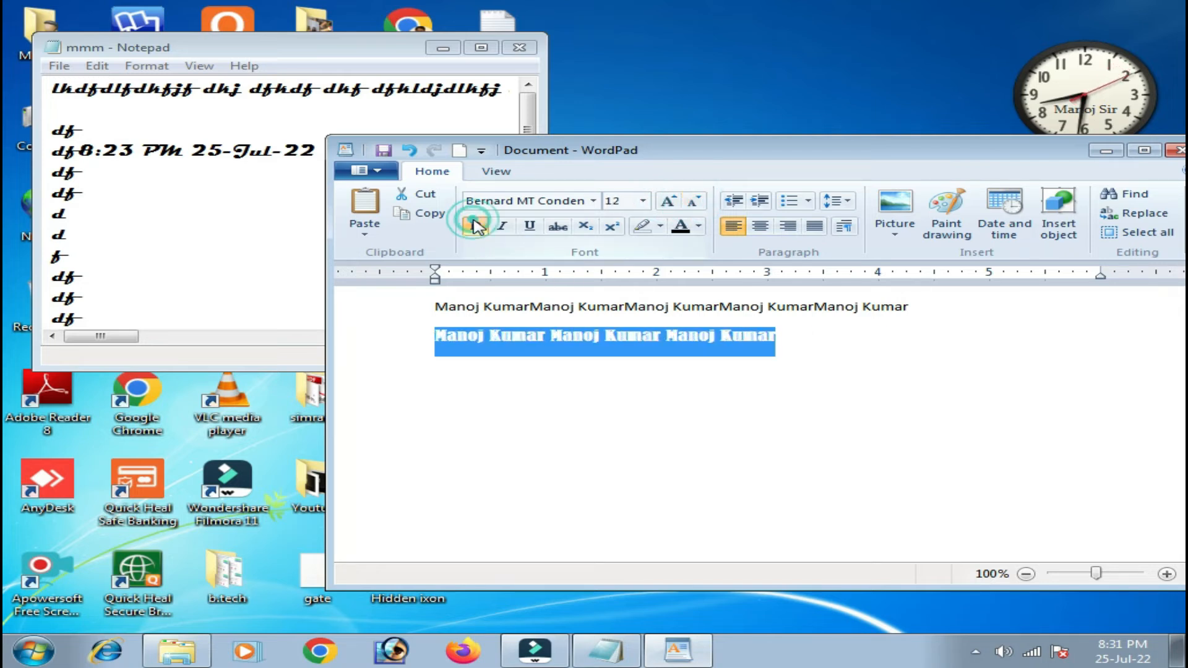
left_click(504, 230)
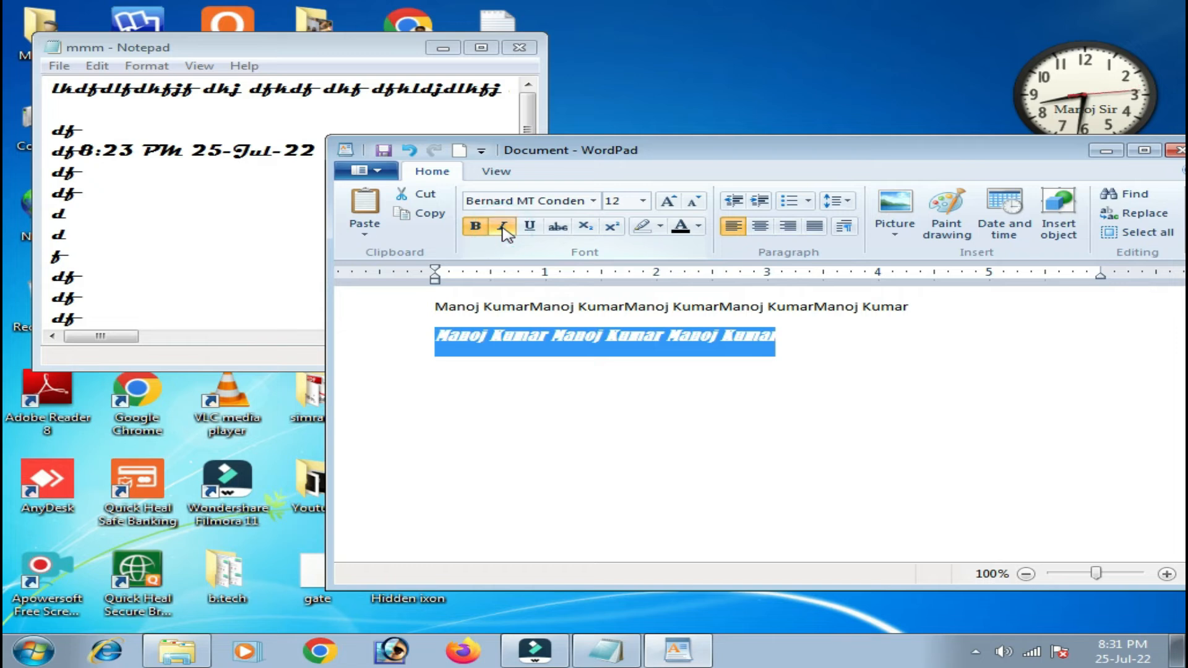
left_click(530, 229)
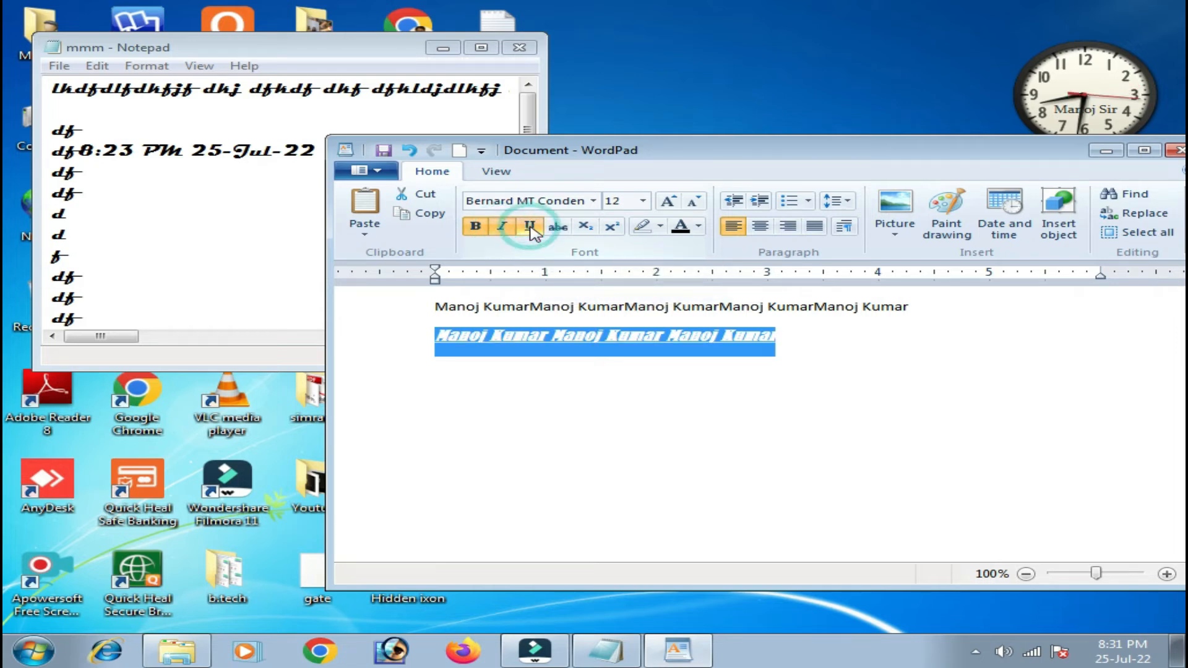
left_click(558, 228)
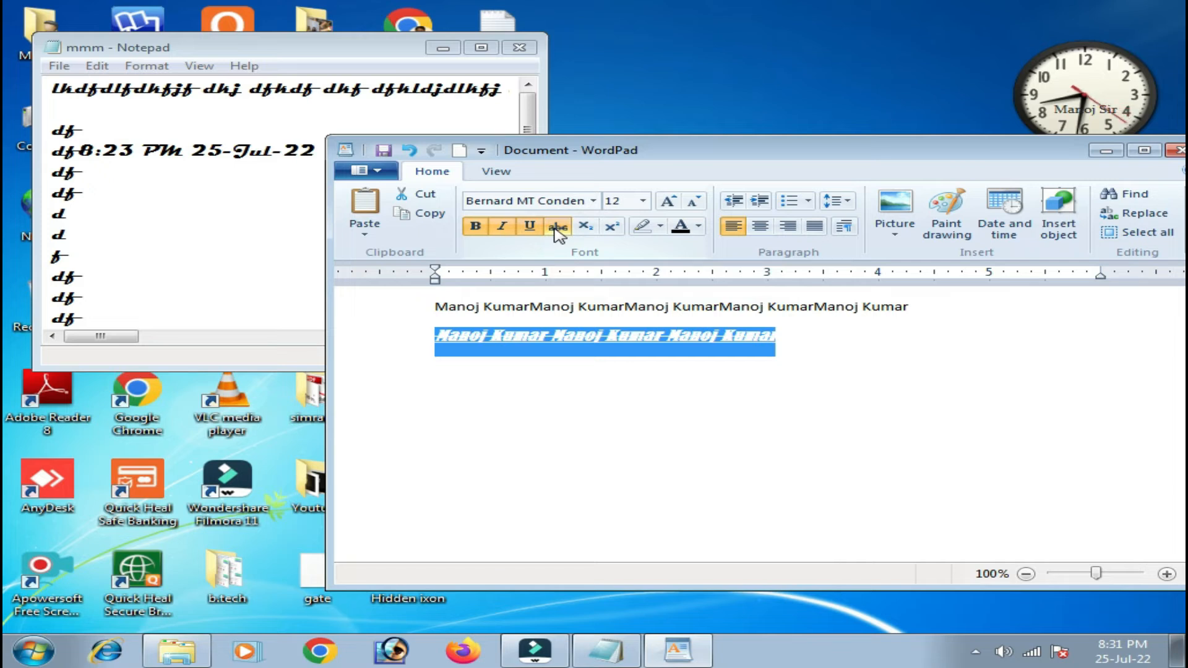
left_click(557, 228)
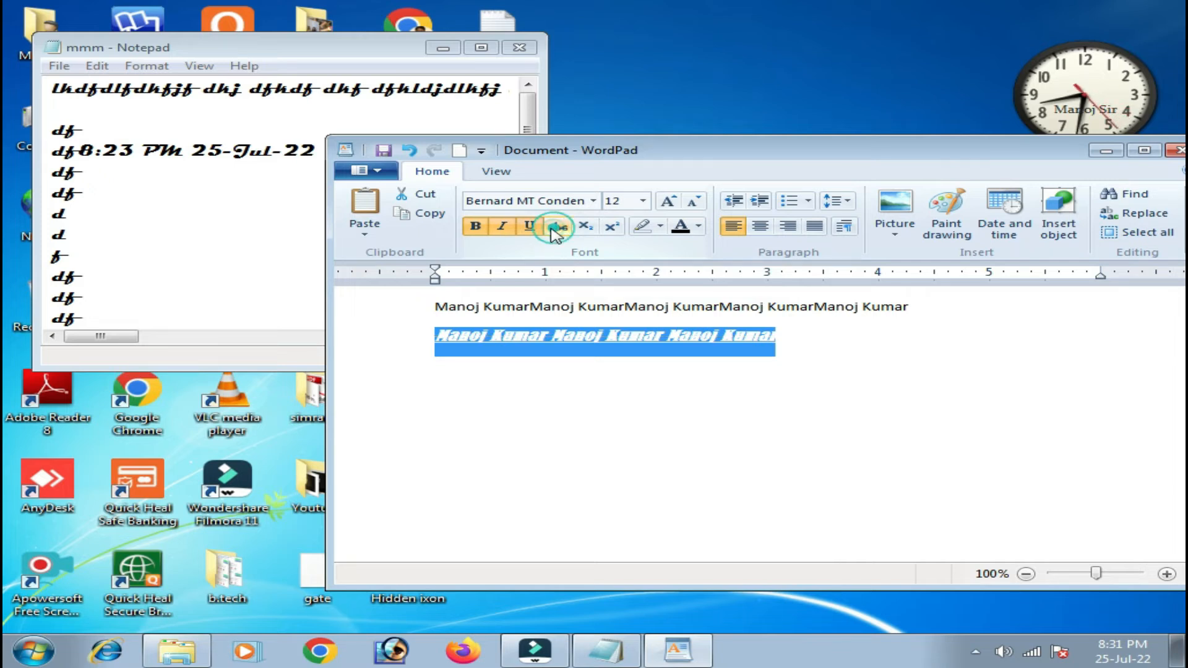
left_click(529, 228)
left_click(497, 227)
left_click(482, 225)
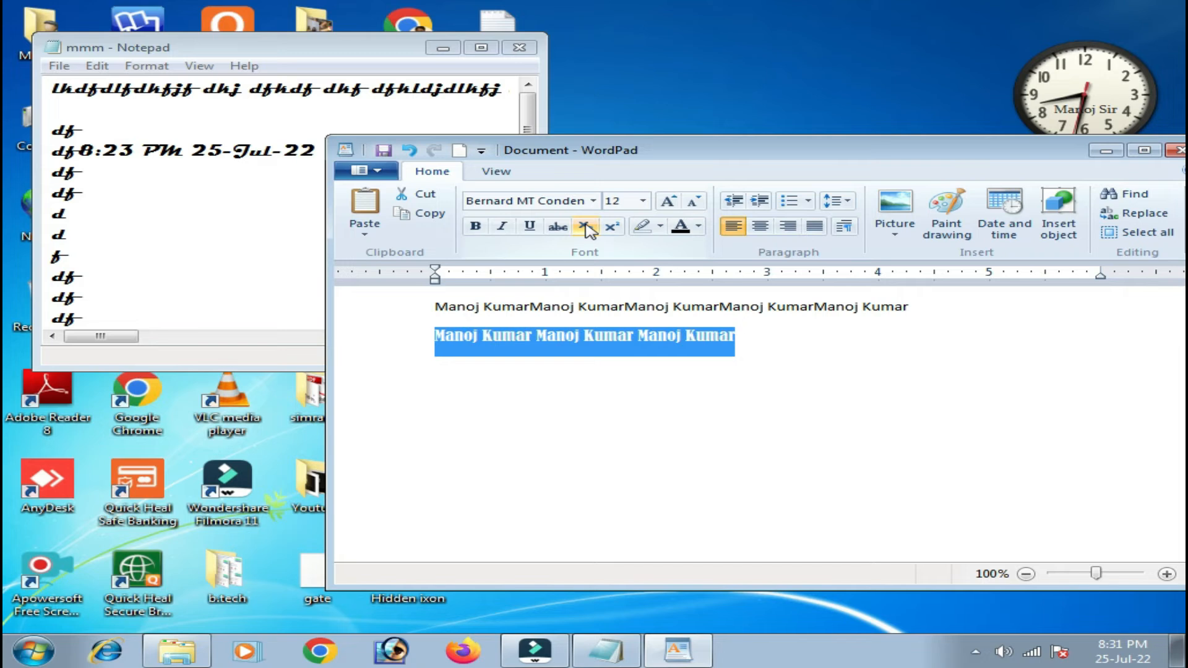
left_click(743, 344)
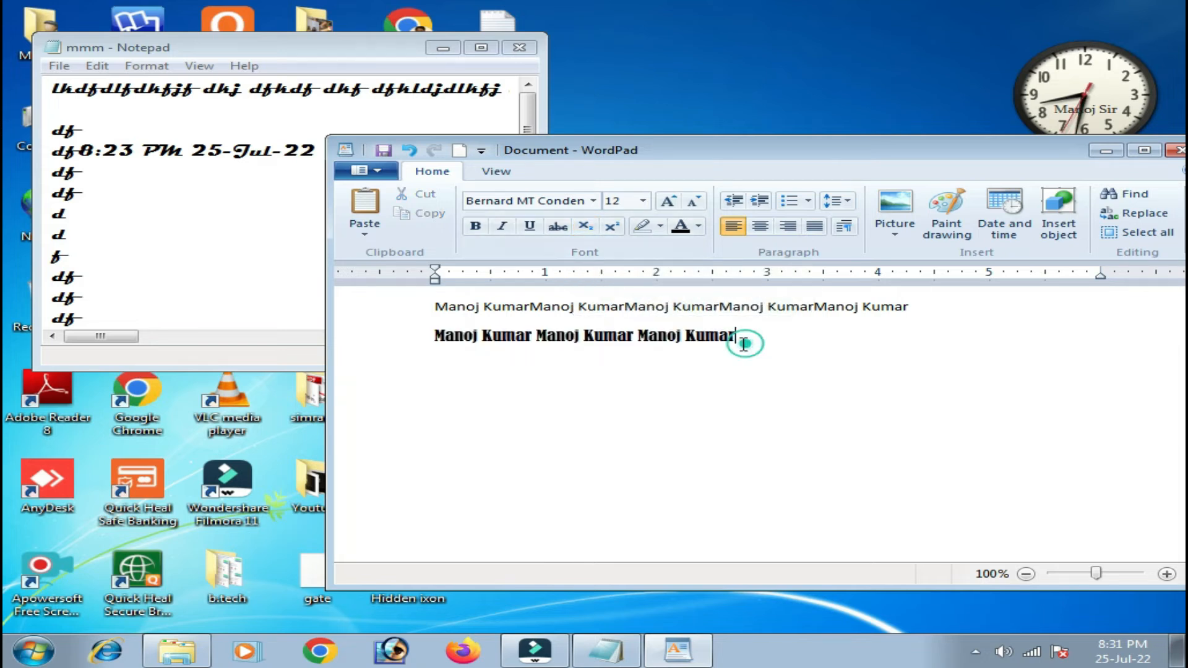
Type h2o on a new line and make its 2 subscript.
double_click(742, 343)
left_click(690, 388)
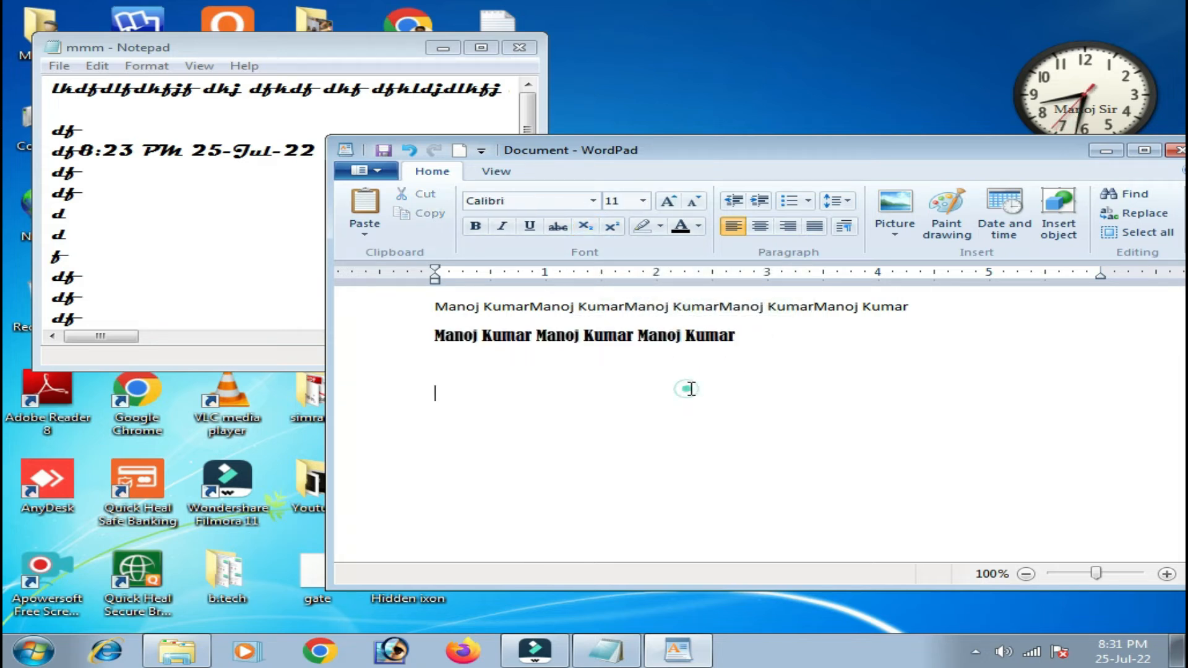
type("h")
type("2o")
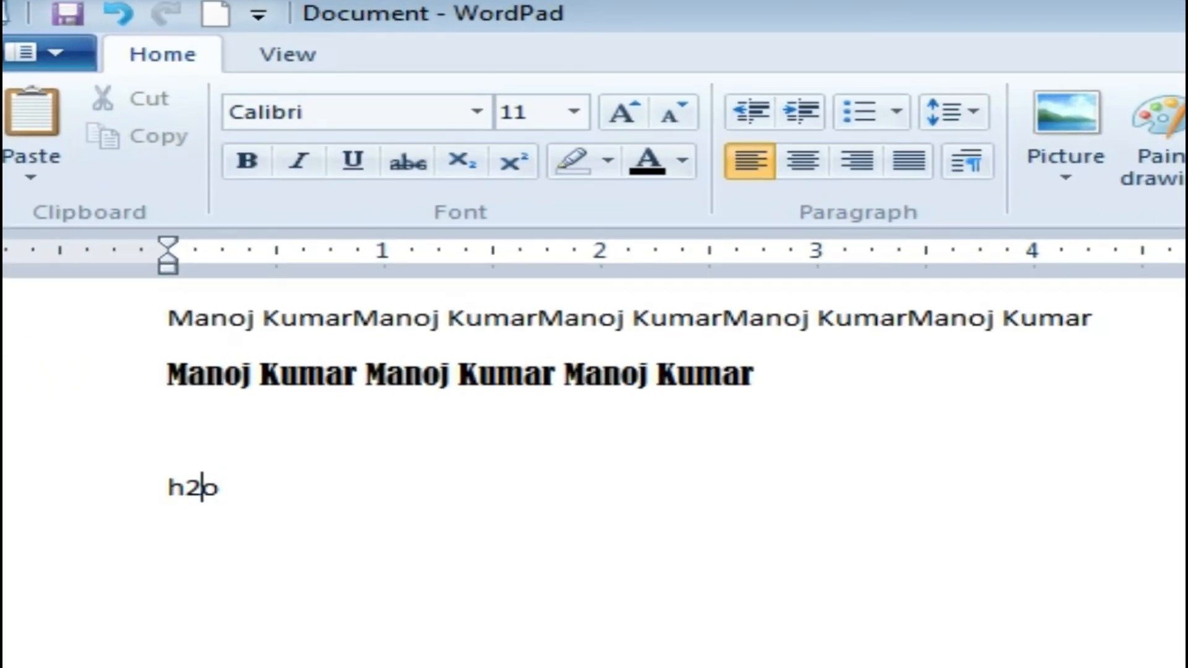
key("Left")
key("shift+Left")
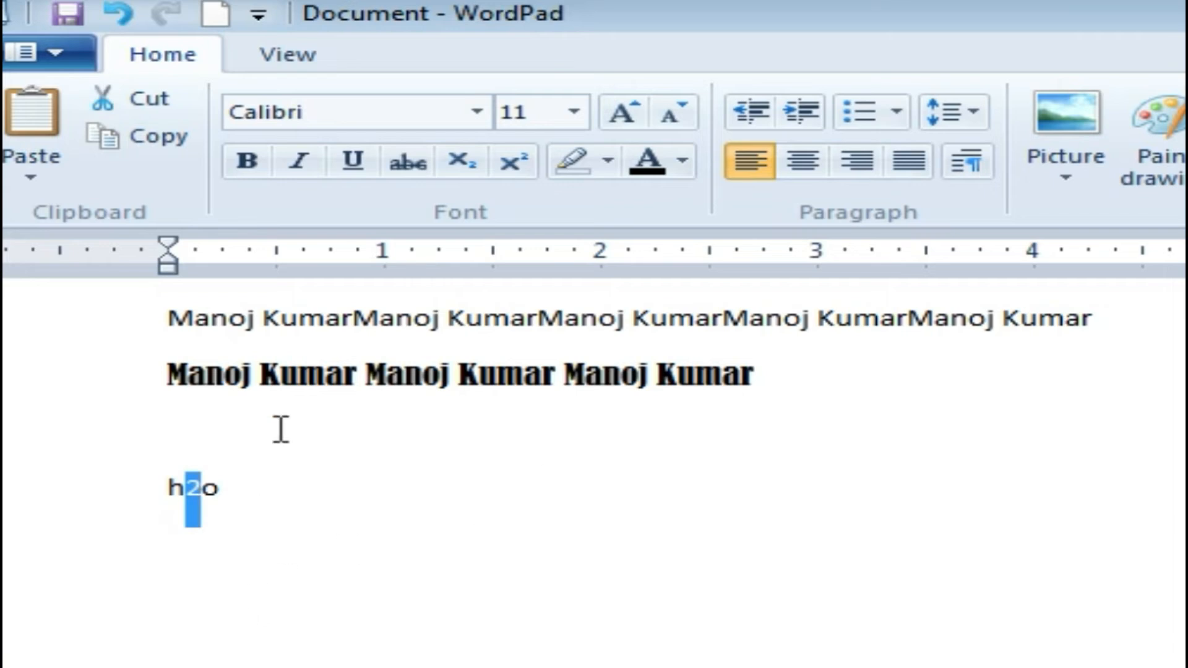
left_click(461, 162)
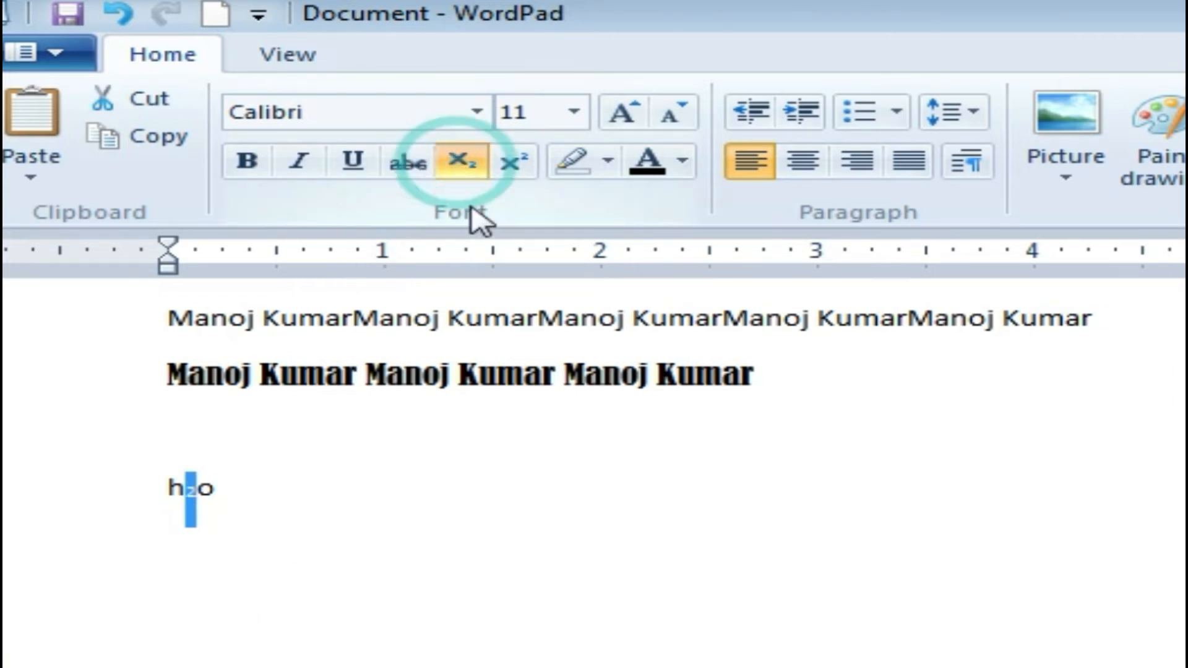
Type a2 on the empty line and make its 2 superscript.
left_click(407, 429)
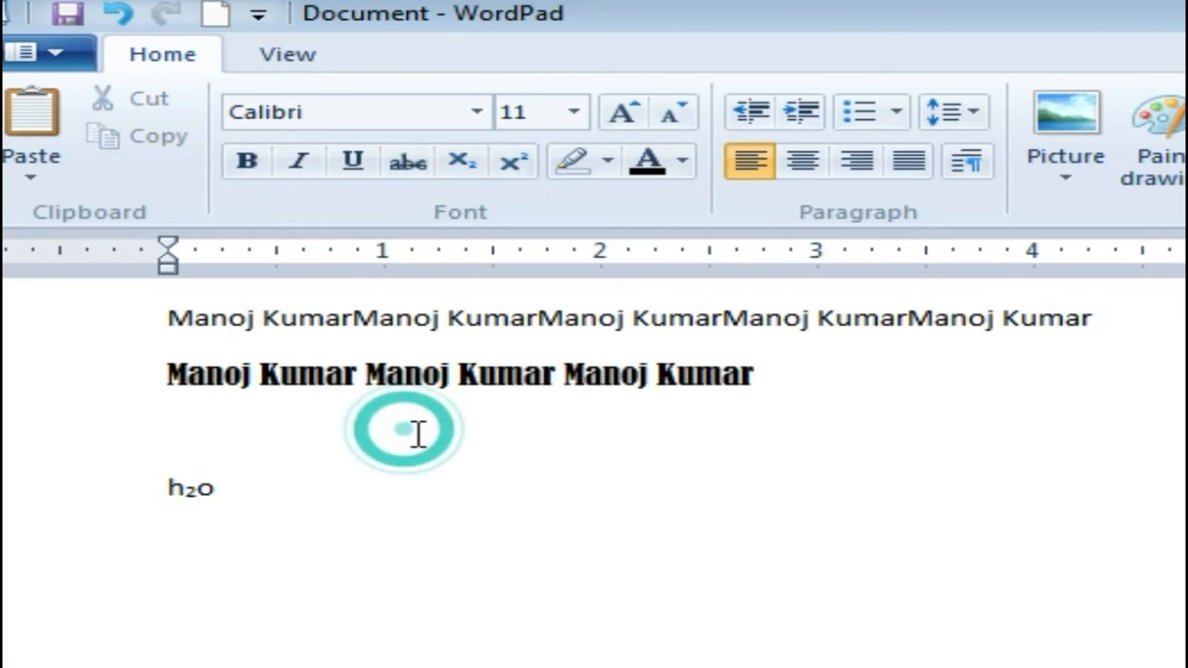
type("a2")
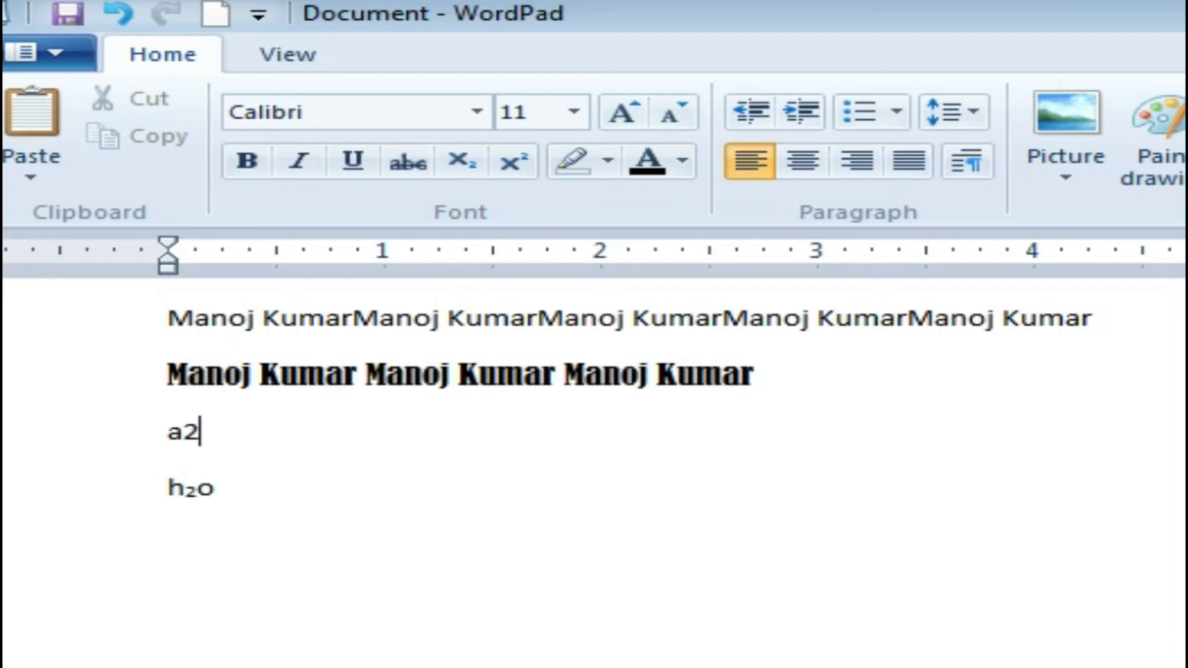
left_click(191, 430)
double_click(189, 431)
left_click(252, 446)
key("shift+Left")
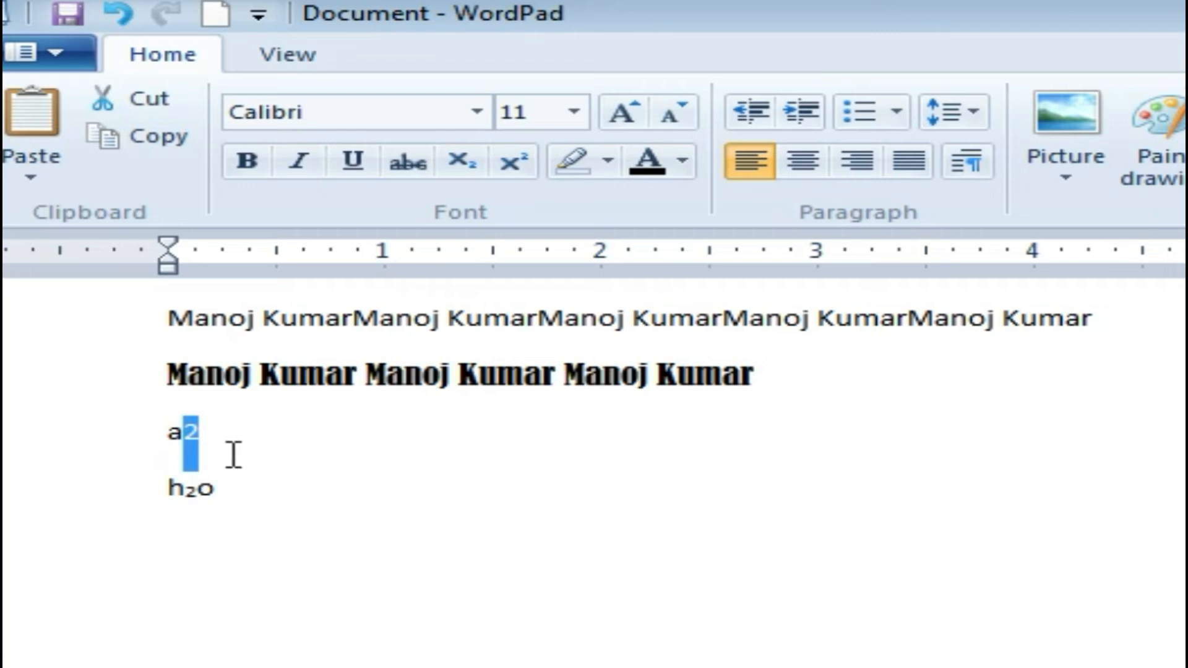
left_click(519, 170)
left_click(319, 441)
Enlarge the a² and h₂o lines to size 20, then select all the text.
left_click_drag(258, 509, 136, 464)
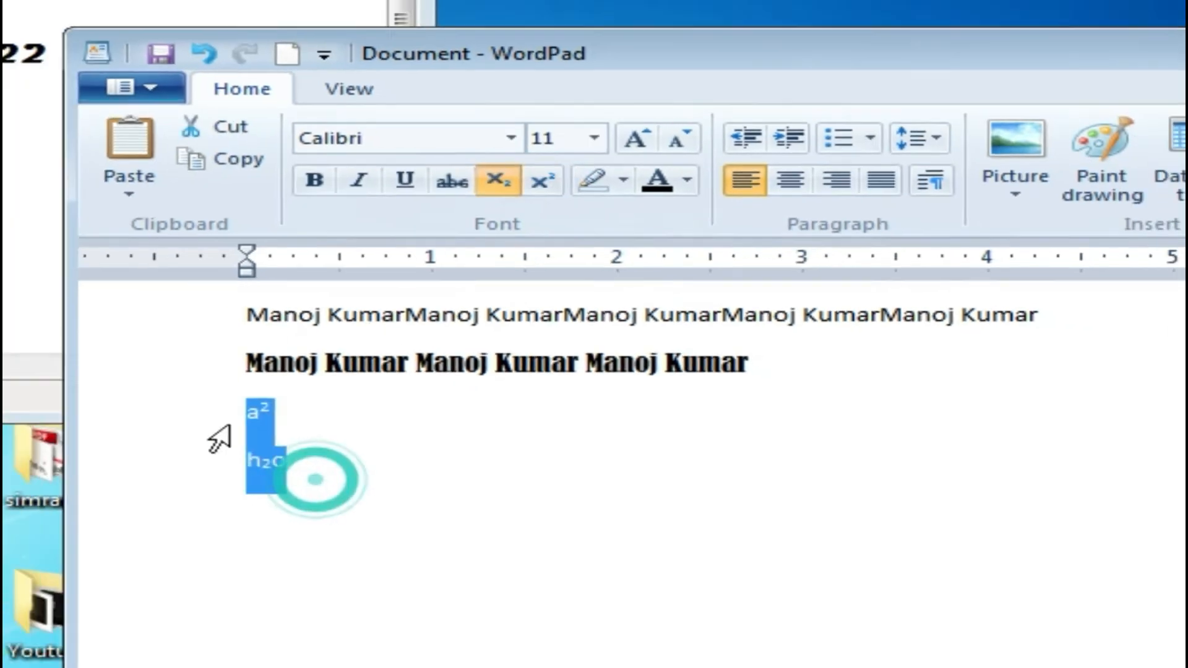
left_click(628, 121)
left_click(670, 209)
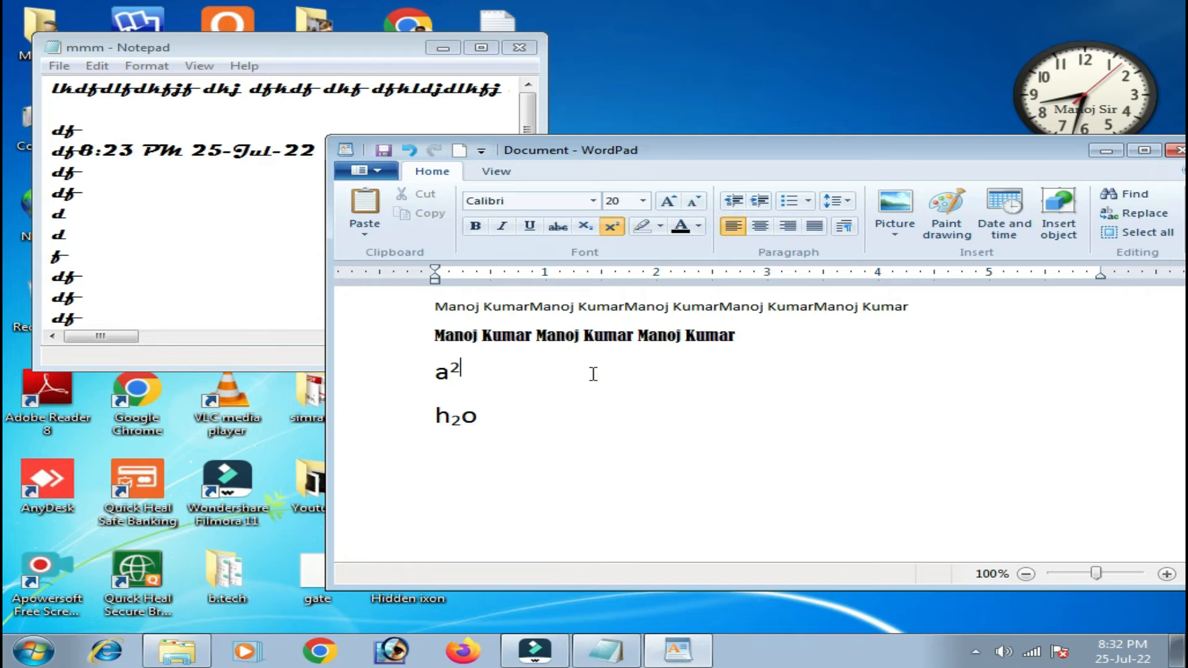
left_click(570, 443)
key("ctrl+a")
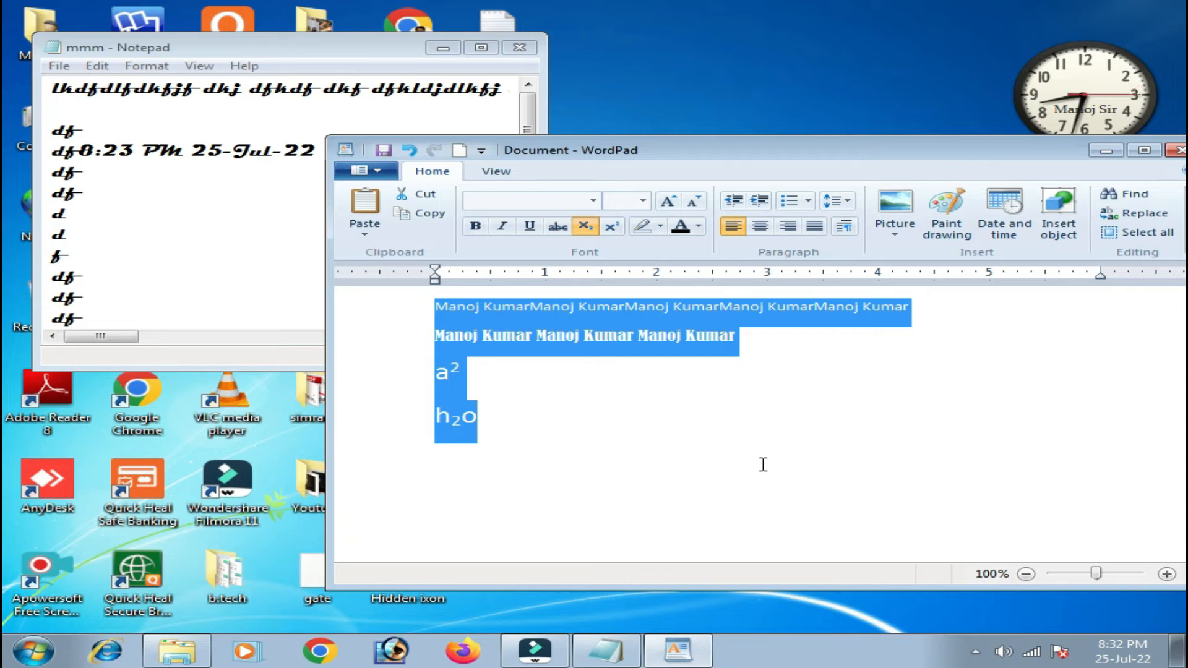
Move the window, select all the text, and open the Text highlight color palette.
left_click(722, 454)
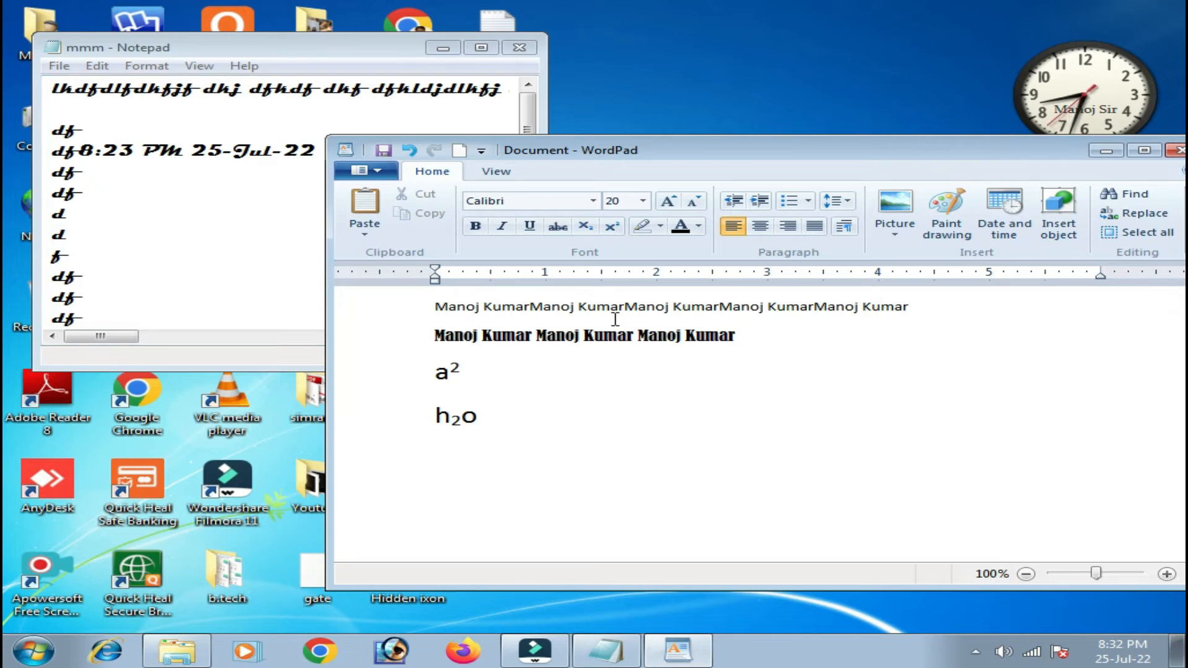
left_click_drag(637, 162, 605, 133)
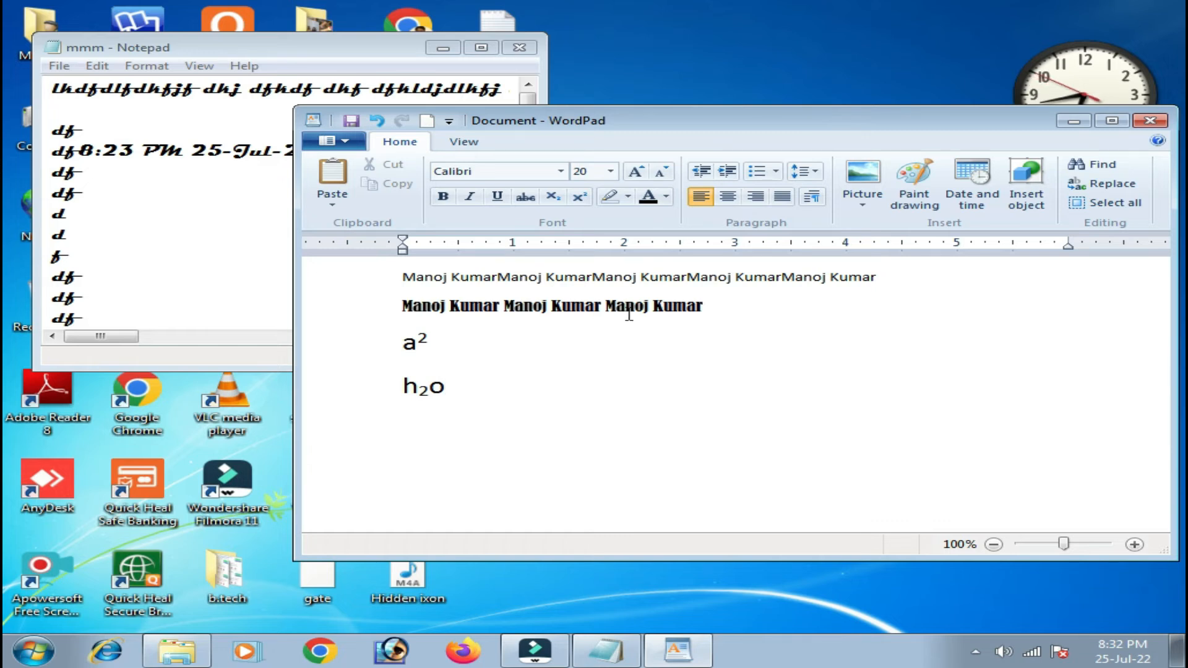
left_click_drag(490, 376, 397, 297)
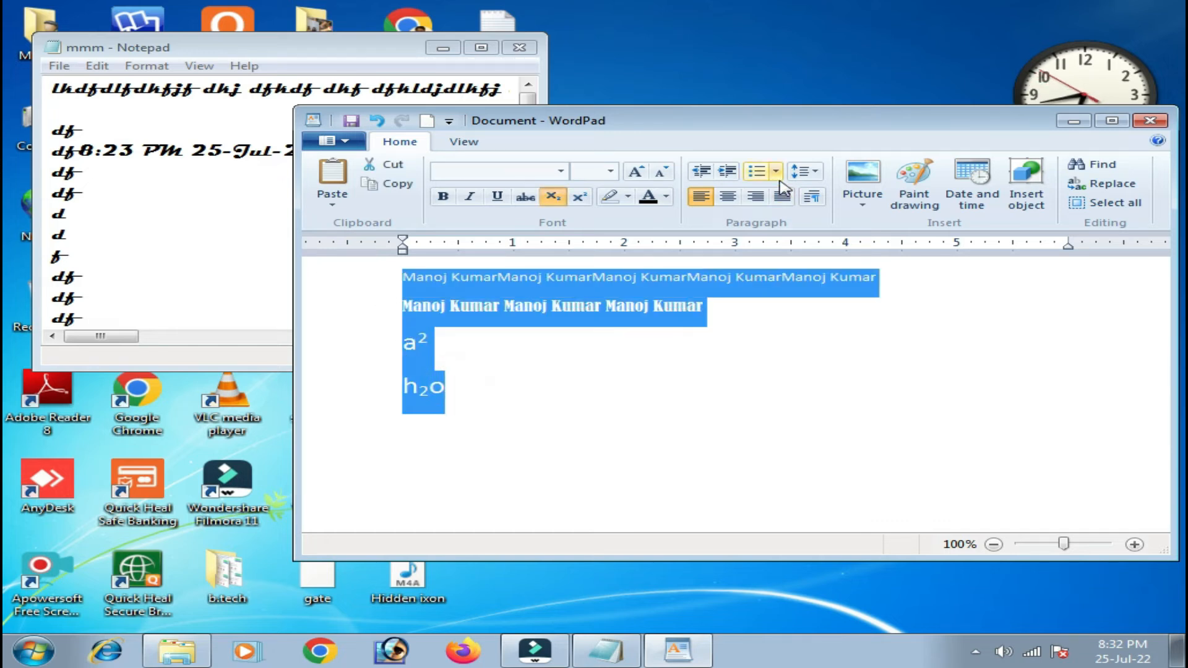
left_click(628, 197)
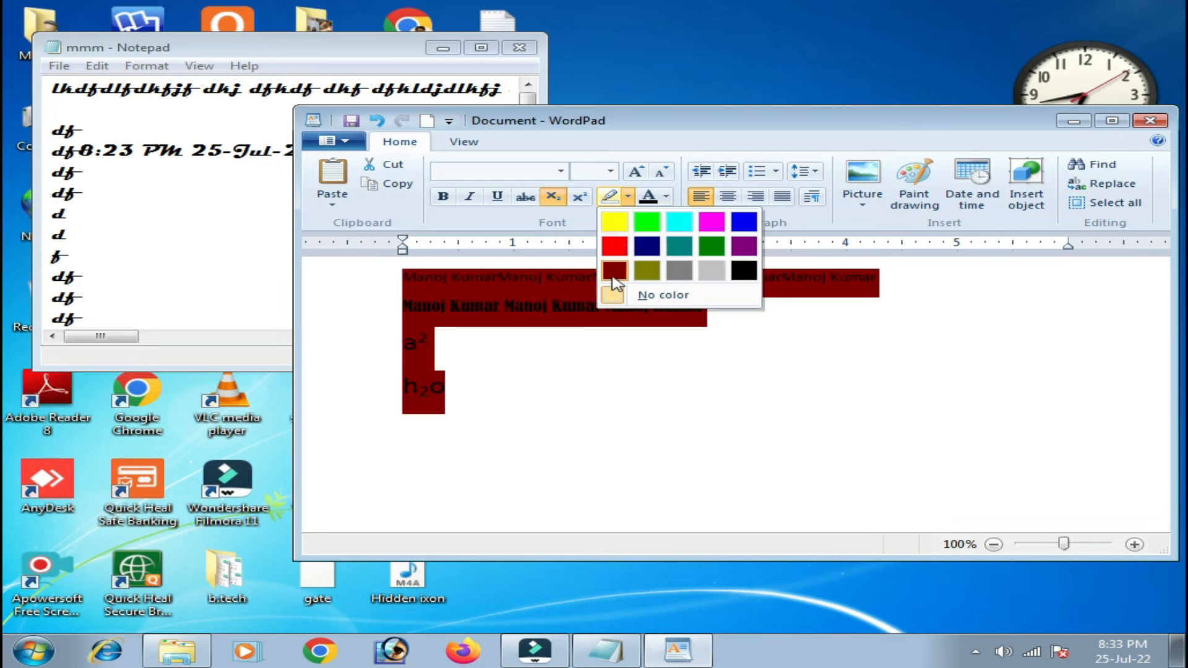
Highlight all the text in turquoise and set its font colour to purple.
left_click(679, 221)
left_click(711, 310)
left_click_drag(508, 396, 405, 291)
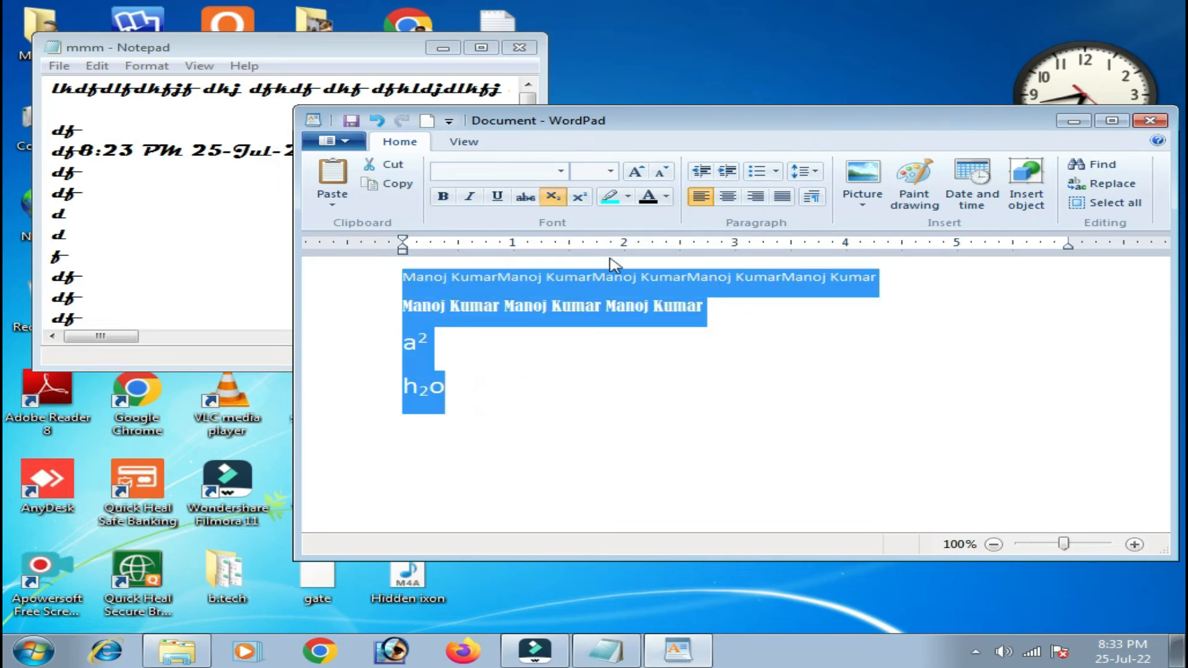
left_click(667, 197)
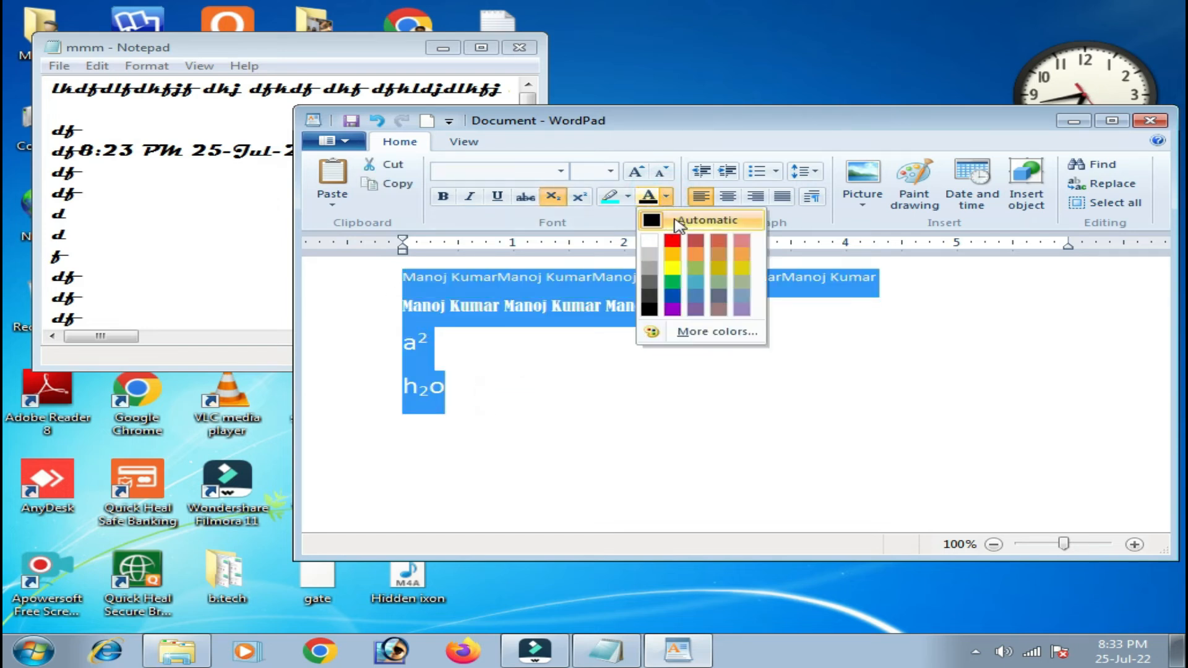
left_click(674, 311)
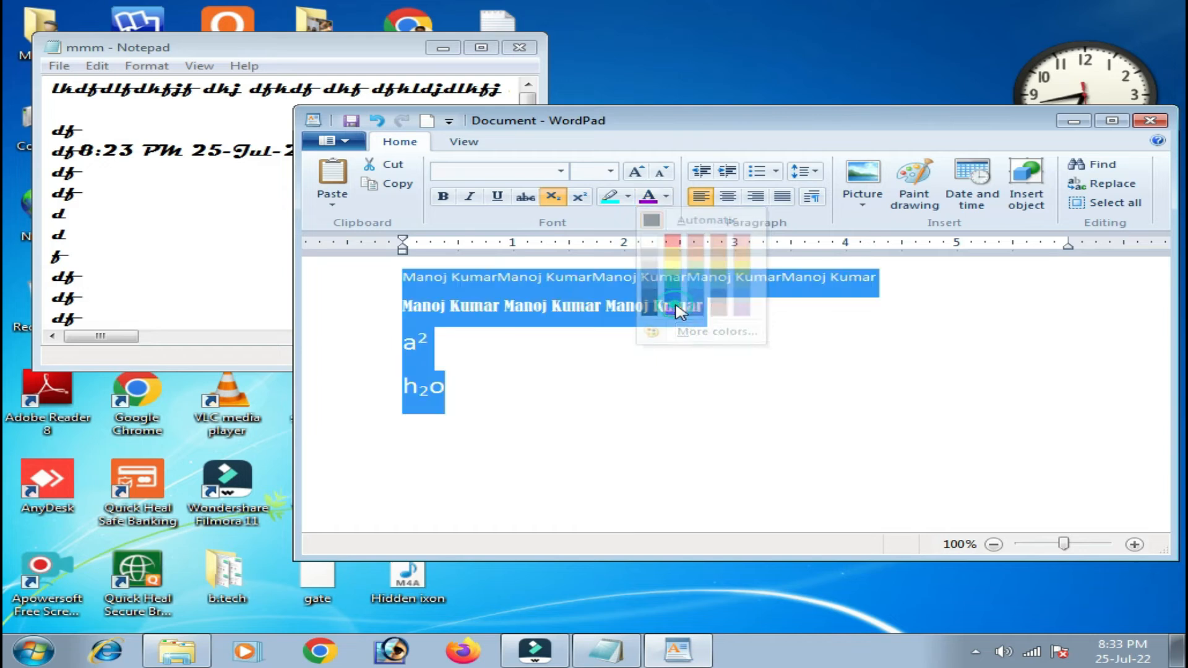
left_click(729, 305)
Increase the indent of all paragraphs five times, then decrease it back to the left margin.
left_click_drag(469, 403, 415, 284)
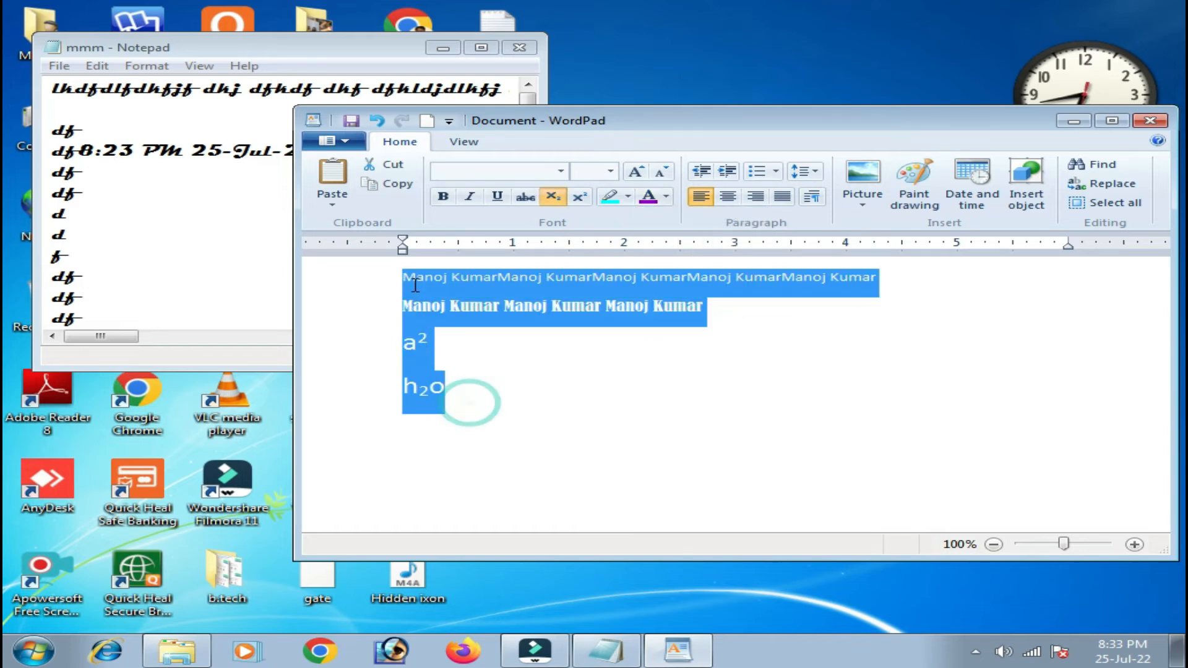
left_click(728, 175)
left_click(728, 176)
left_click(728, 175)
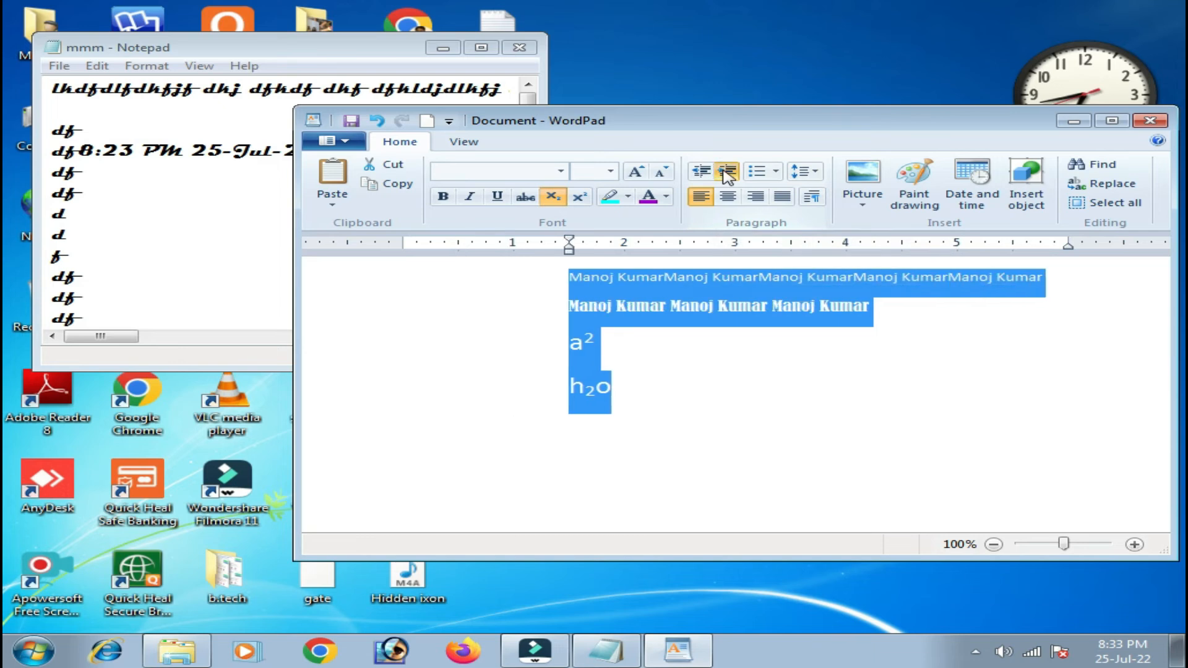
left_click(728, 175)
left_click(728, 175)
left_click(727, 175)
left_click(728, 175)
left_click(728, 176)
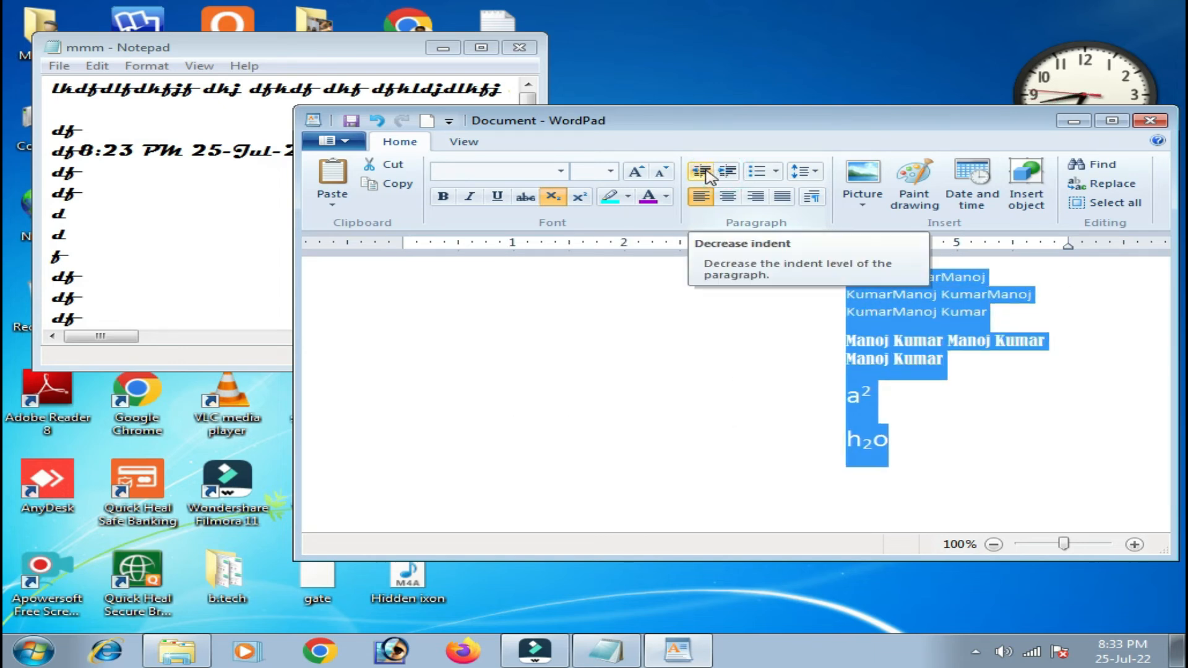
left_click(704, 172)
left_click(704, 172)
left_click(704, 172)
left_click(704, 172)
left_click(703, 172)
left_click(704, 172)
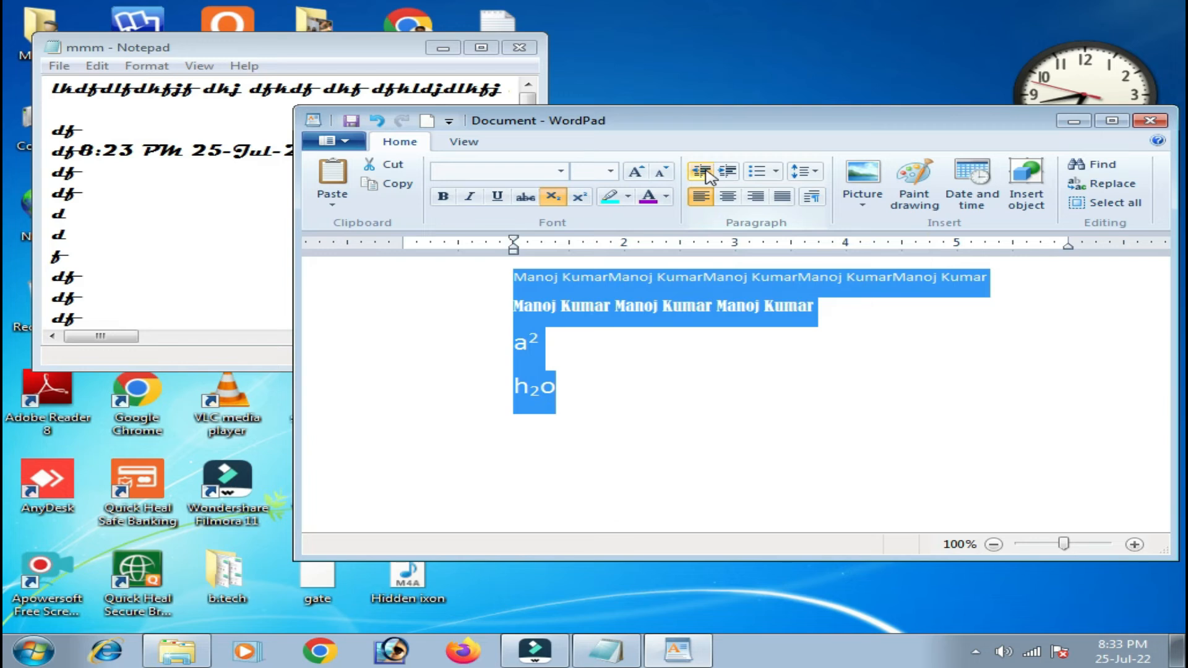
left_click(703, 172)
left_click(704, 172)
left_click(706, 171)
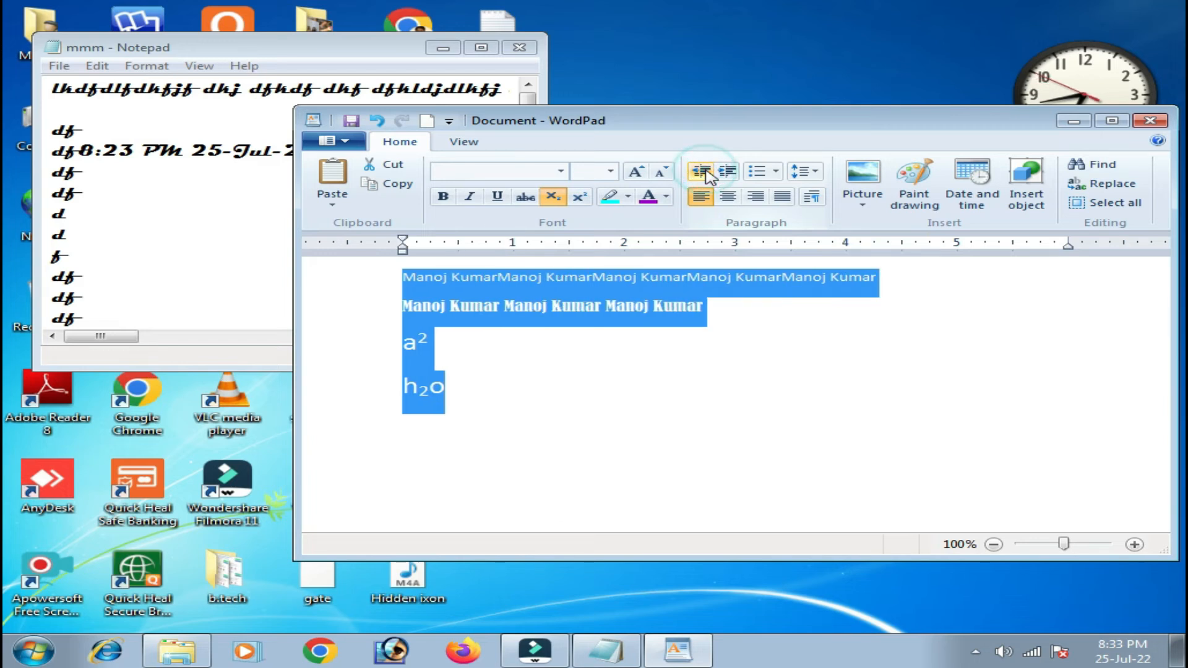
Format the lines as an a. b. c. list, trying double line spacing then returning to single.
left_click(777, 172)
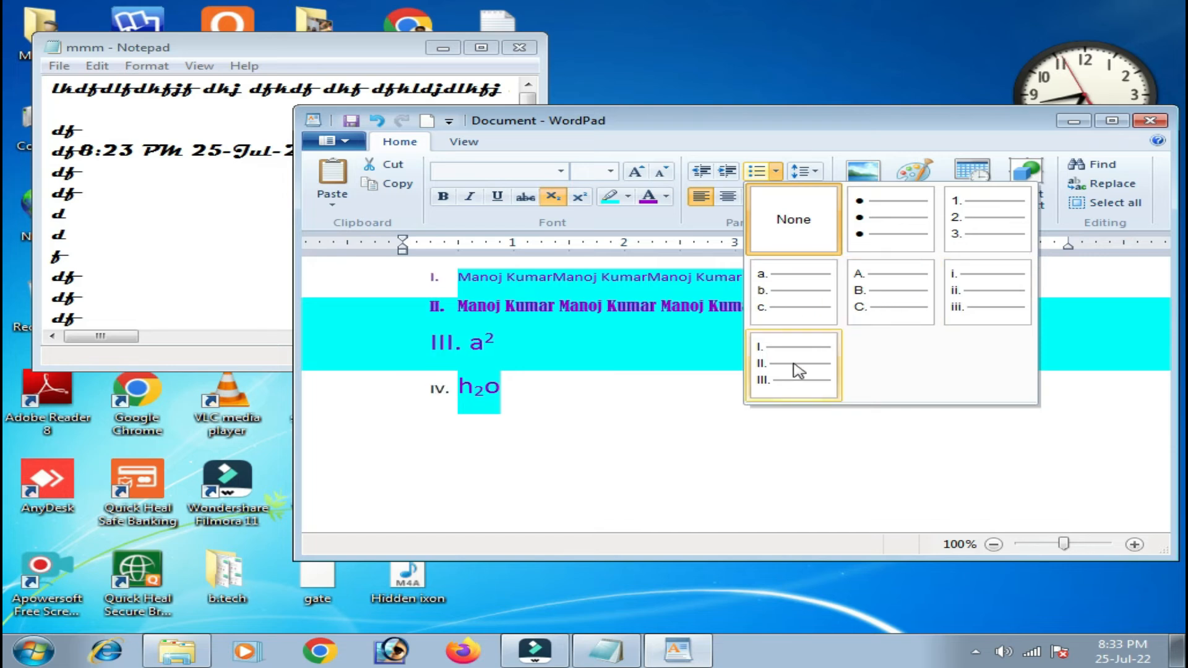
left_click(797, 297)
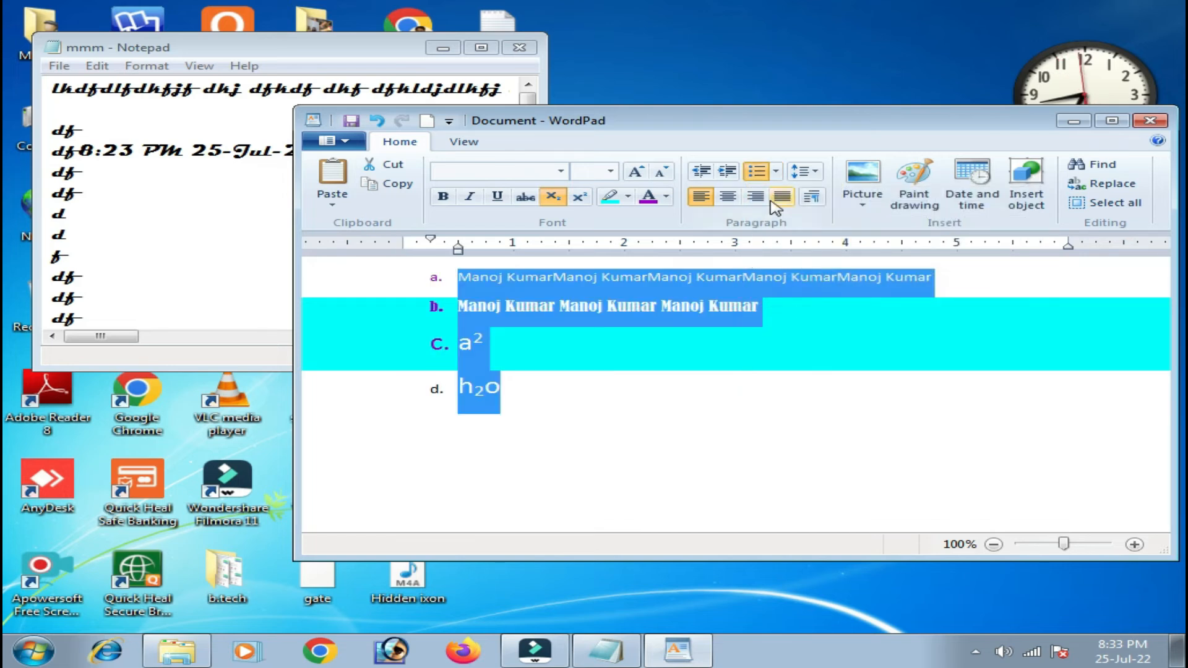
left_click(813, 172)
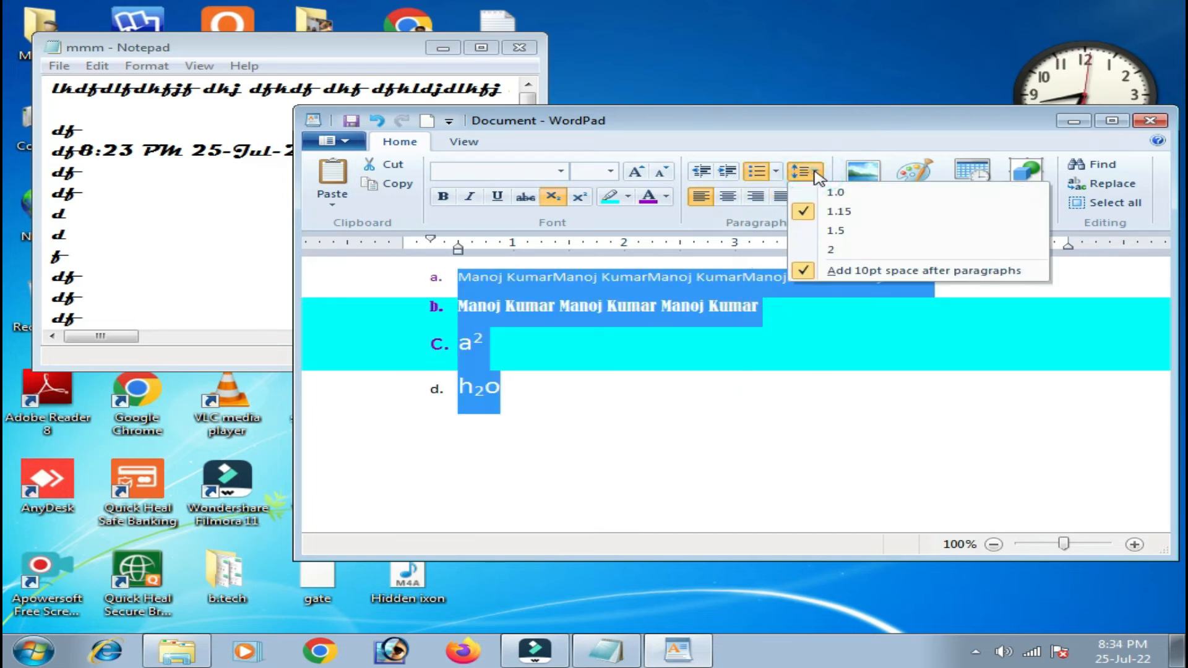
left_click(848, 251)
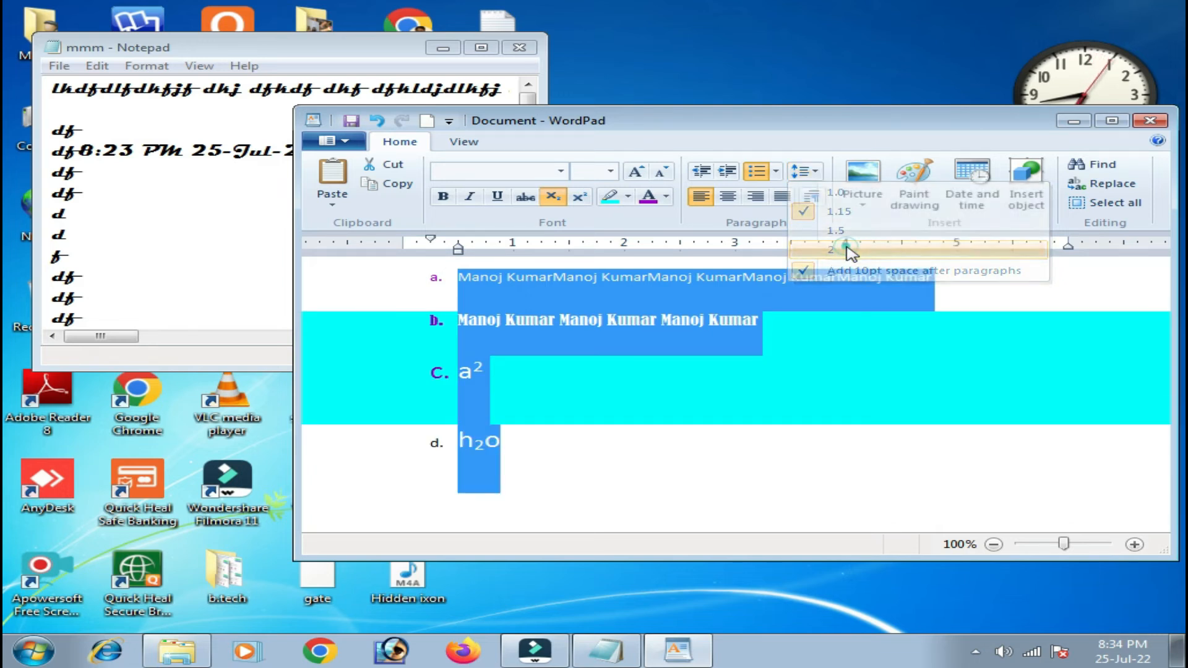
left_click(805, 171)
left_click(836, 195)
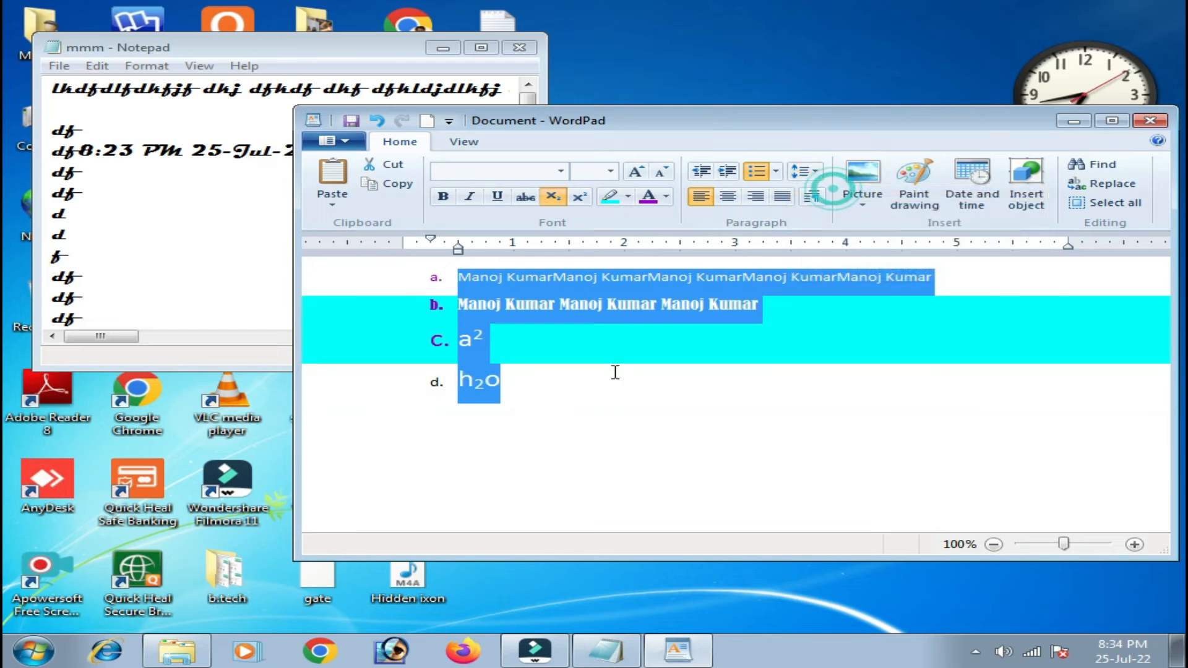
Center the list lines and extend item d with 'klf;kfl lfkglfk;gf;lfkglf;kgfl;gkf'.
left_click(700, 196)
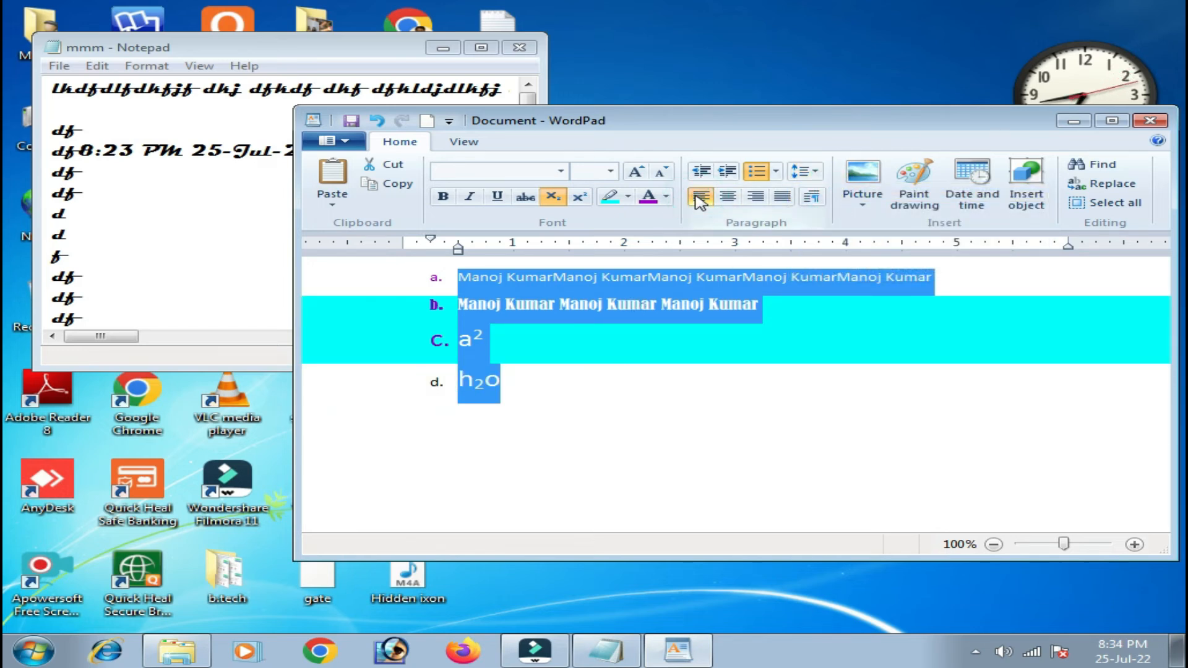
left_click(728, 198)
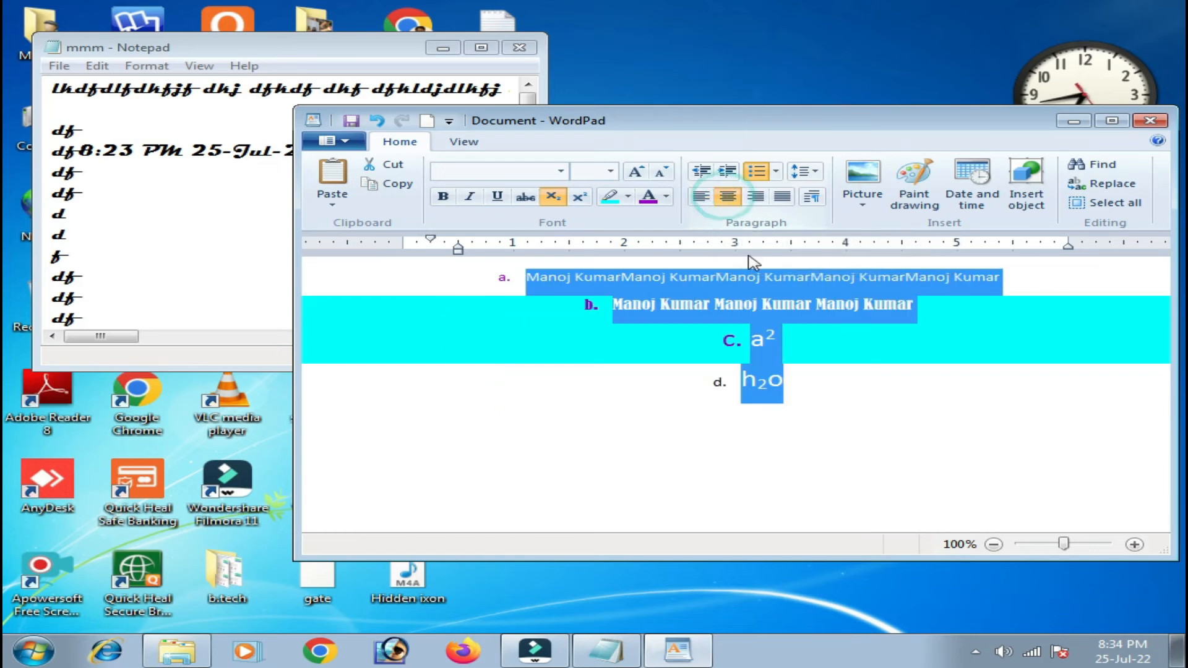
left_click(841, 391)
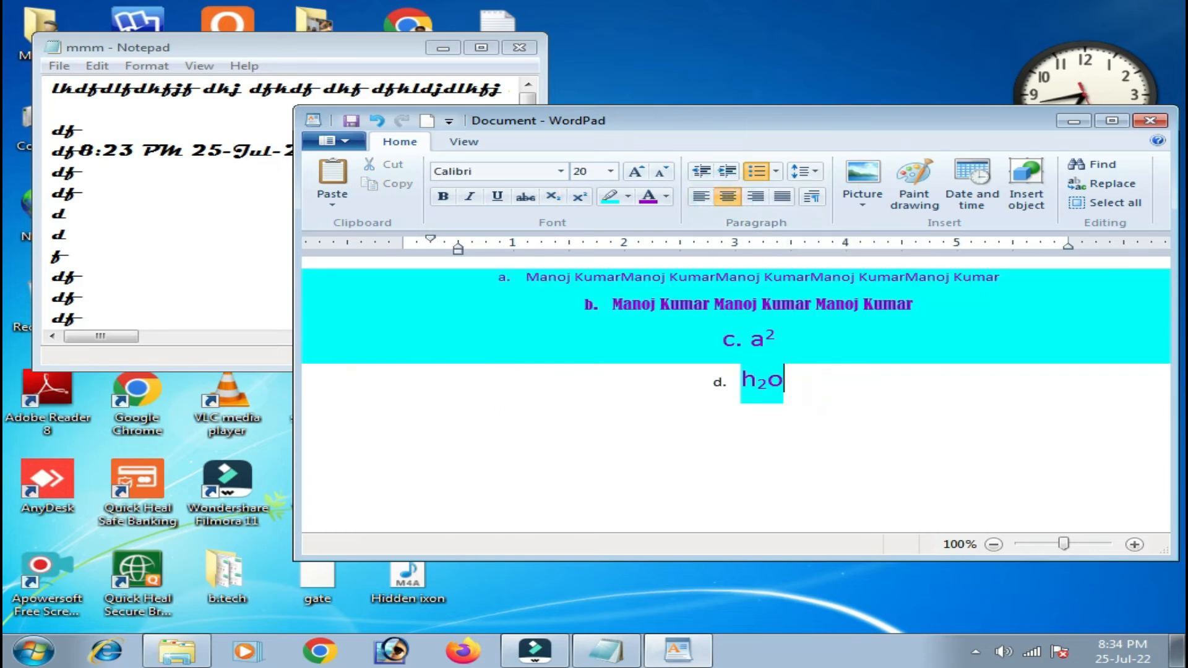
type("klf;kfl ")
type("lfkglfk;gf;lfkglf;kgfl;gkf")
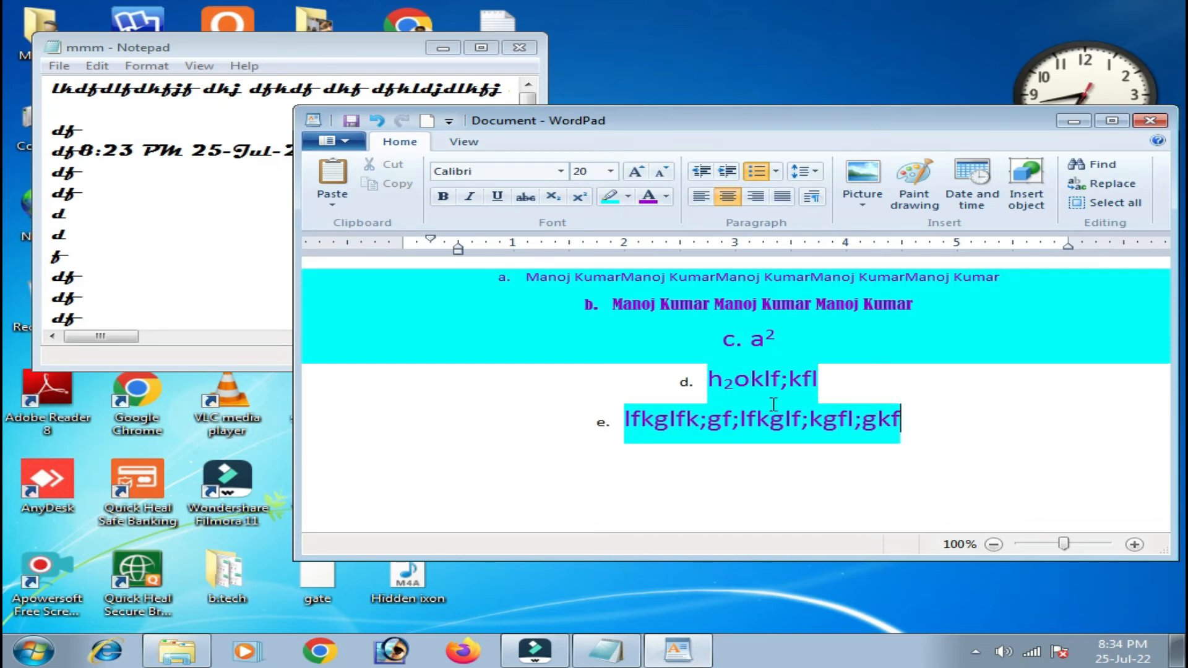
Right-align item e, add item f 'lfkl;fklf;gkfl;kfl;kflg;fkgl;fgkfl;kflgfkd', and maximize WordPad.
left_click(756, 196)
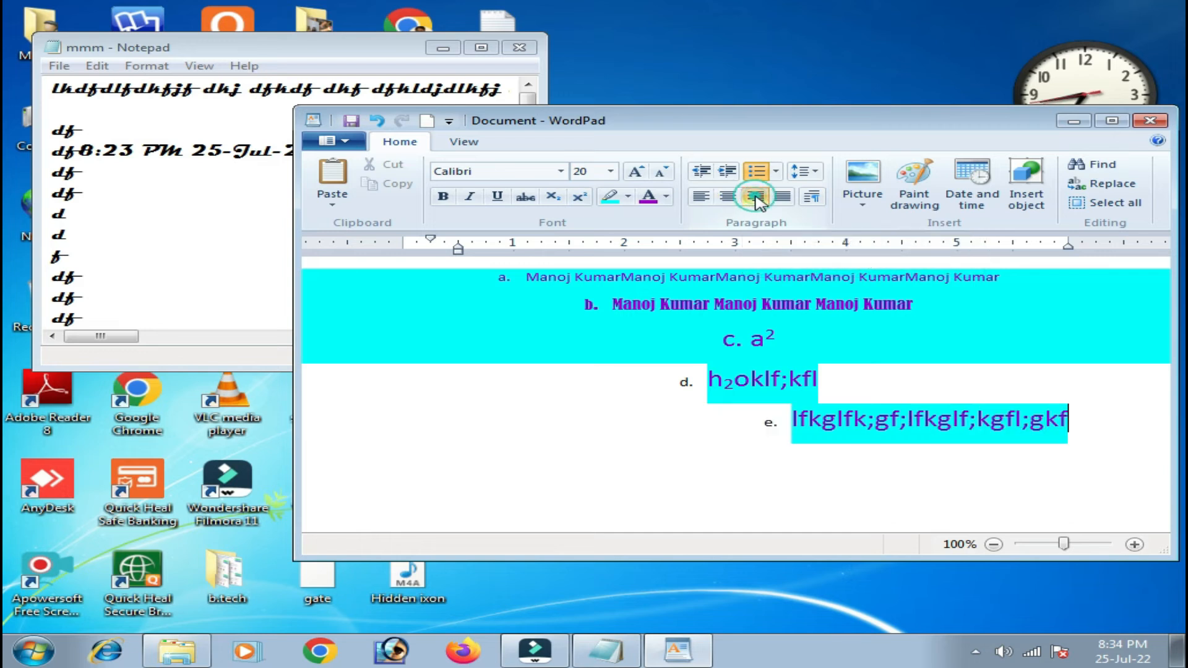
key("Return")
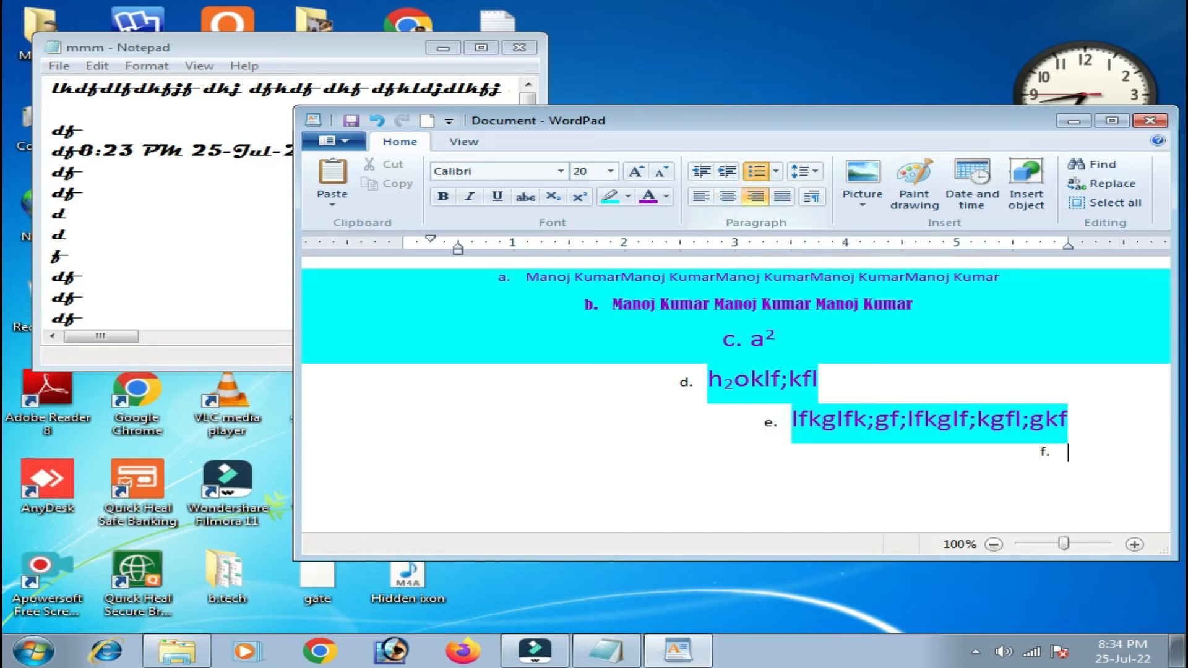
type("lfkl;fklf;gkfl;kfl;kflg;fk")
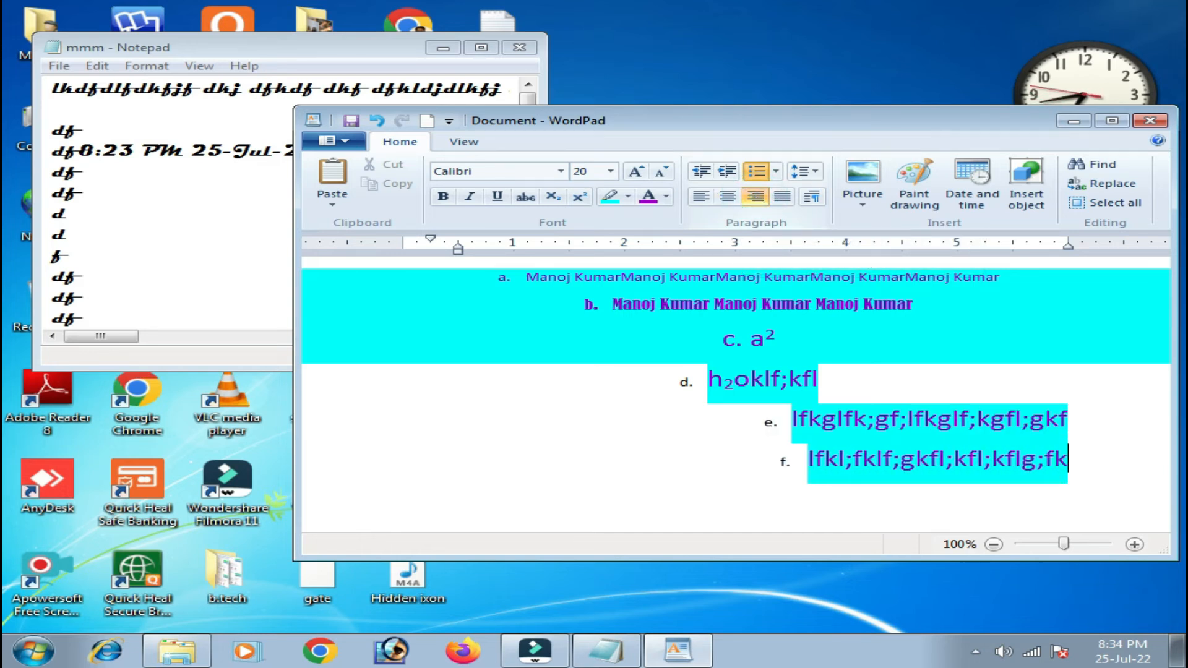
type("gl;fgkfl;kflgfkd")
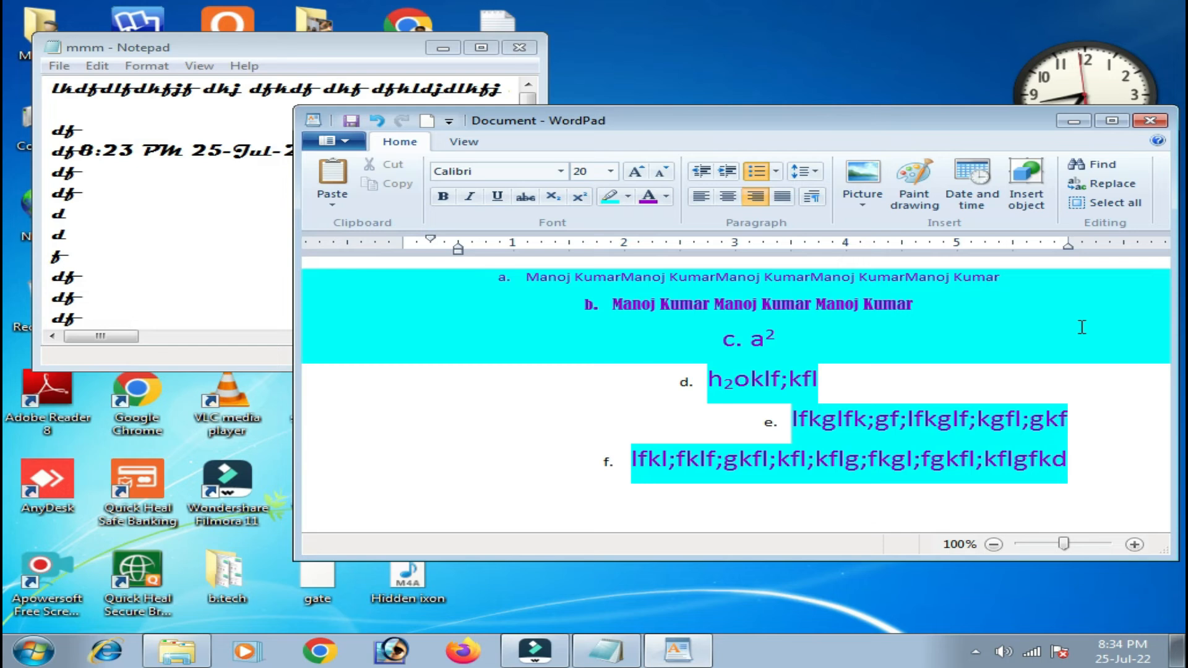
left_click(1112, 120)
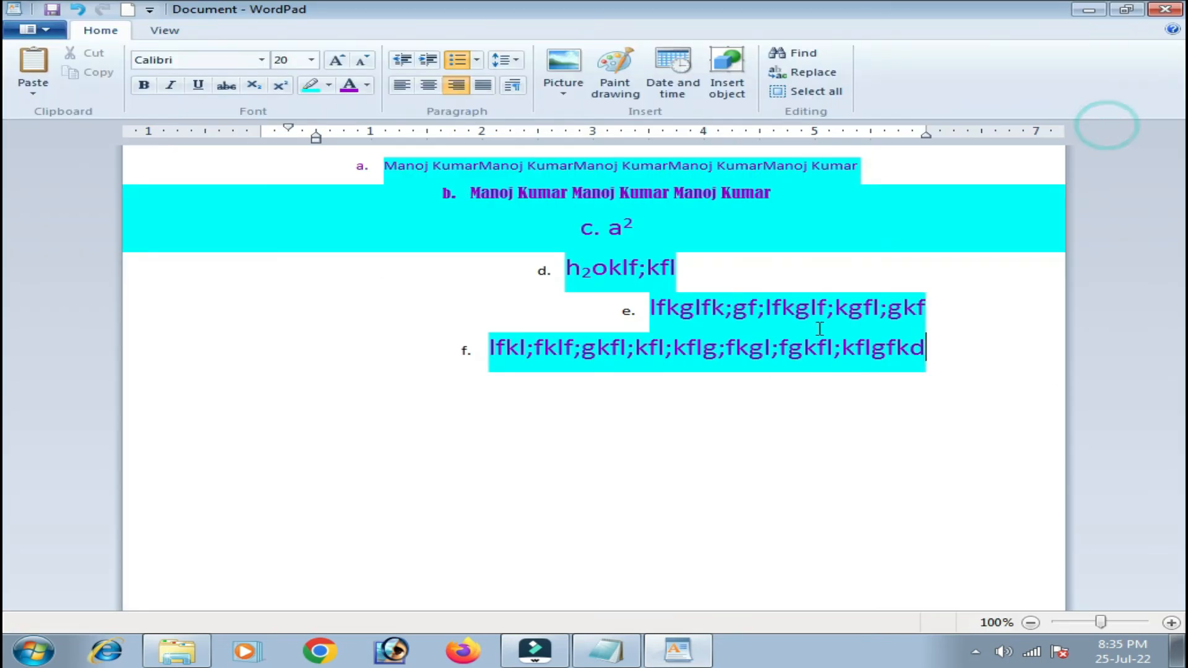
left_click_drag(940, 357, 308, 268)
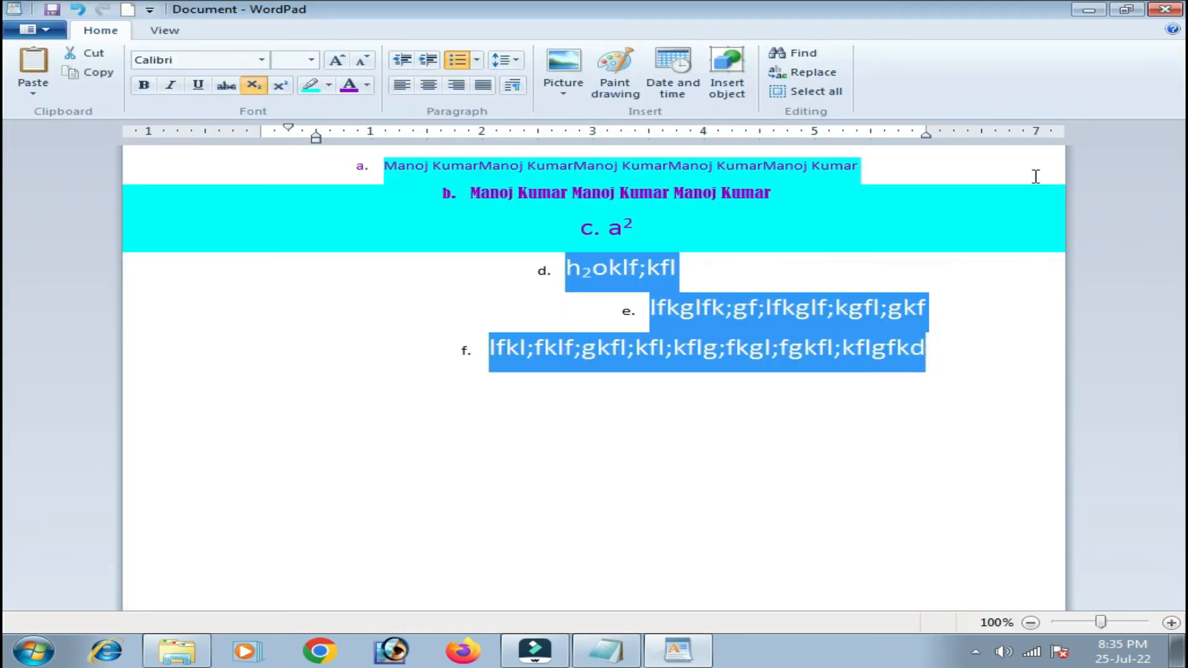
left_click_drag(922, 311, 769, 308)
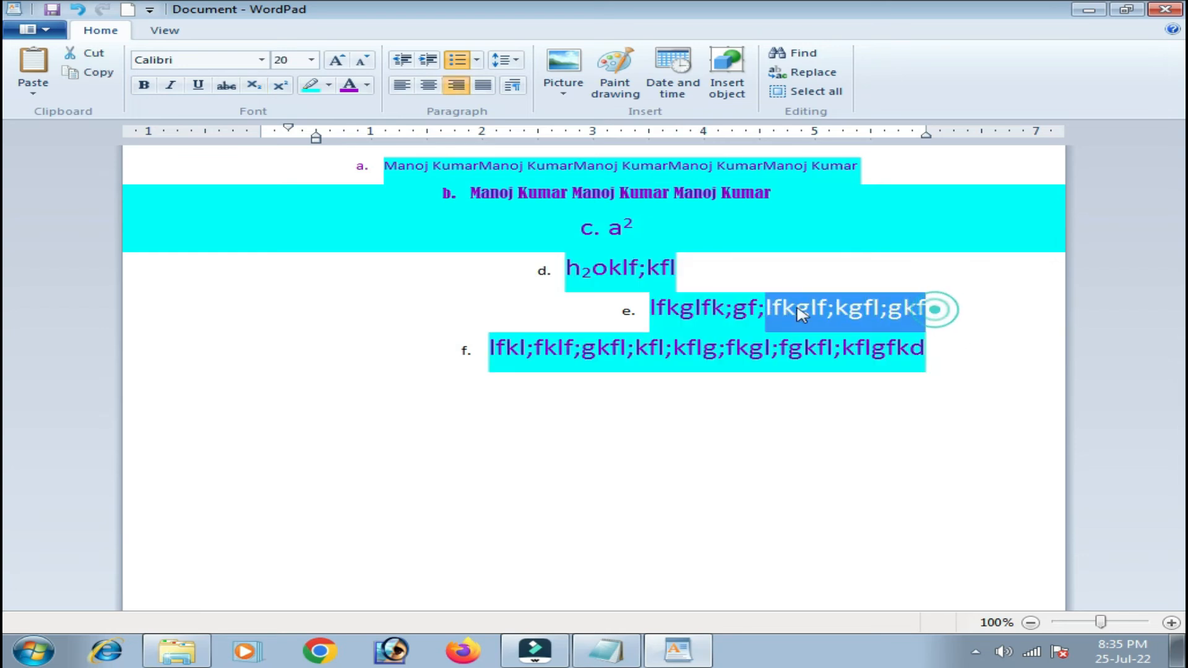
left_click(671, 265)
left_click_drag(947, 347, 541, 268)
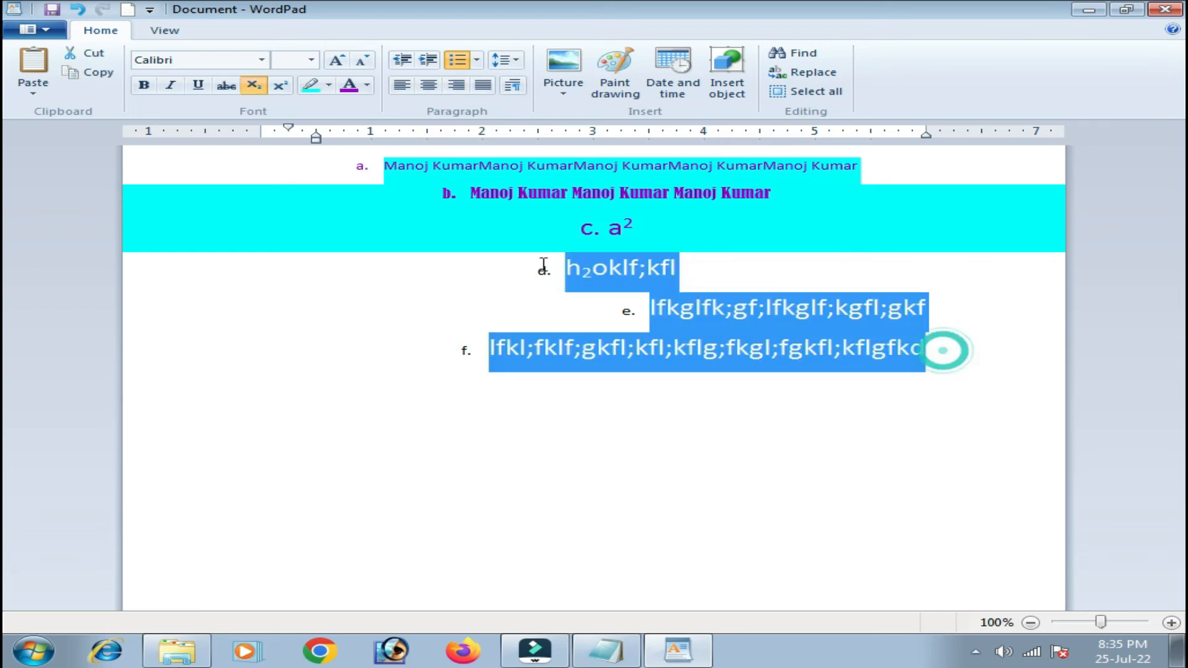
left_click(884, 376)
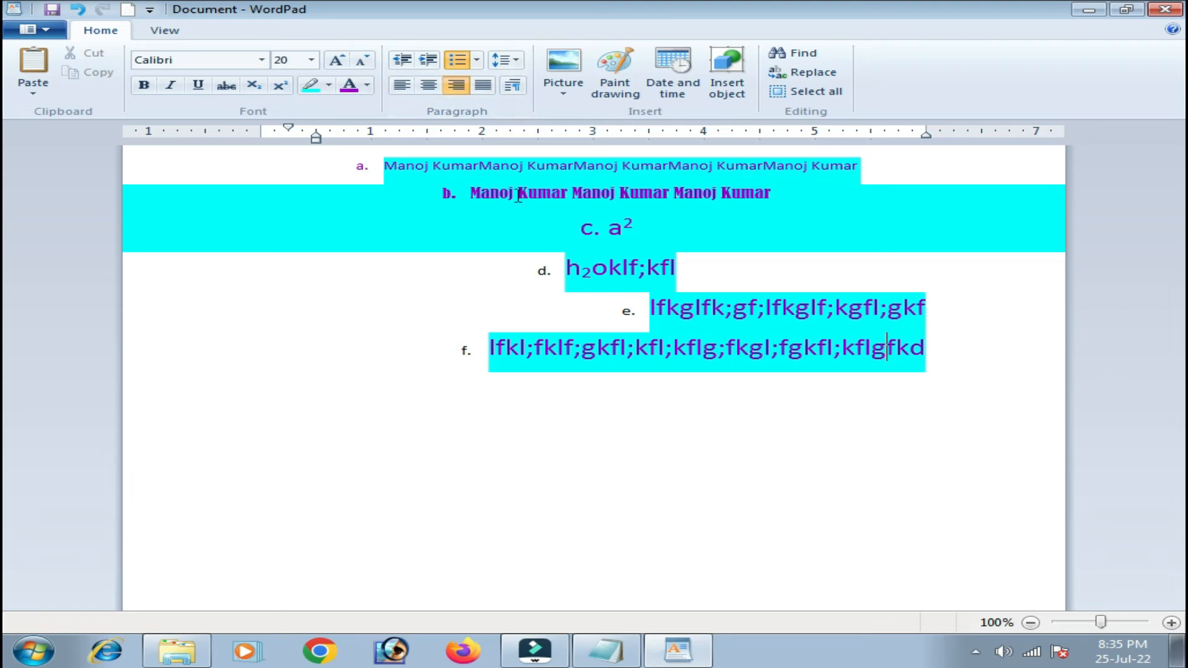
left_click(513, 90)
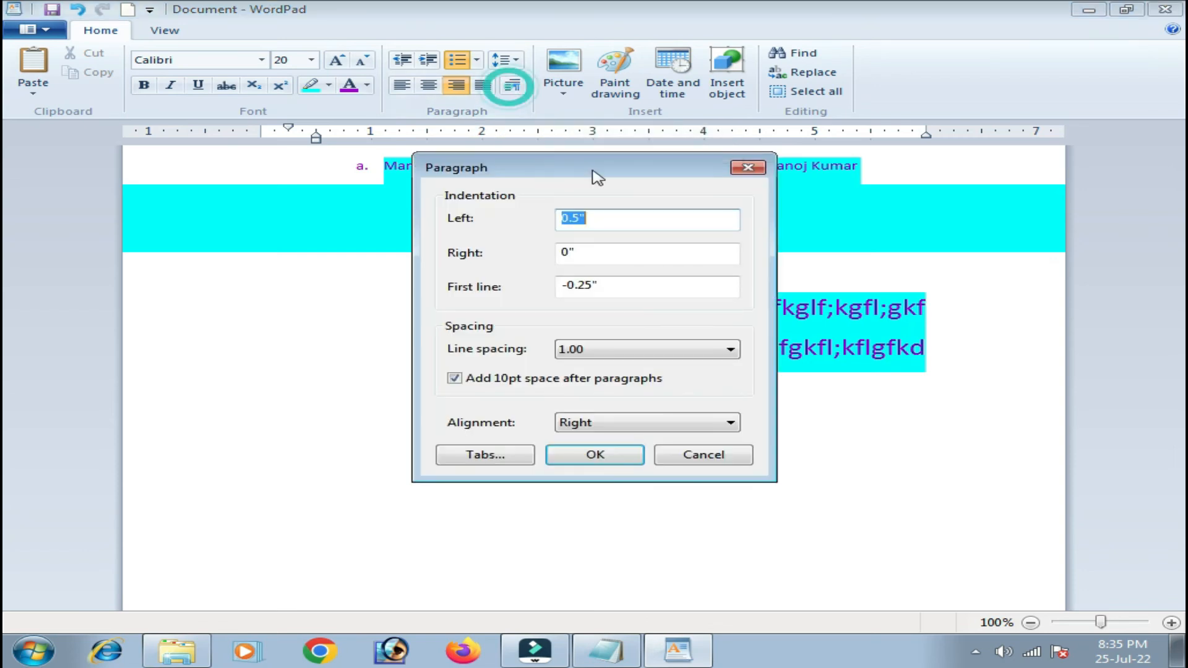
left_click(627, 221)
double_click(628, 221)
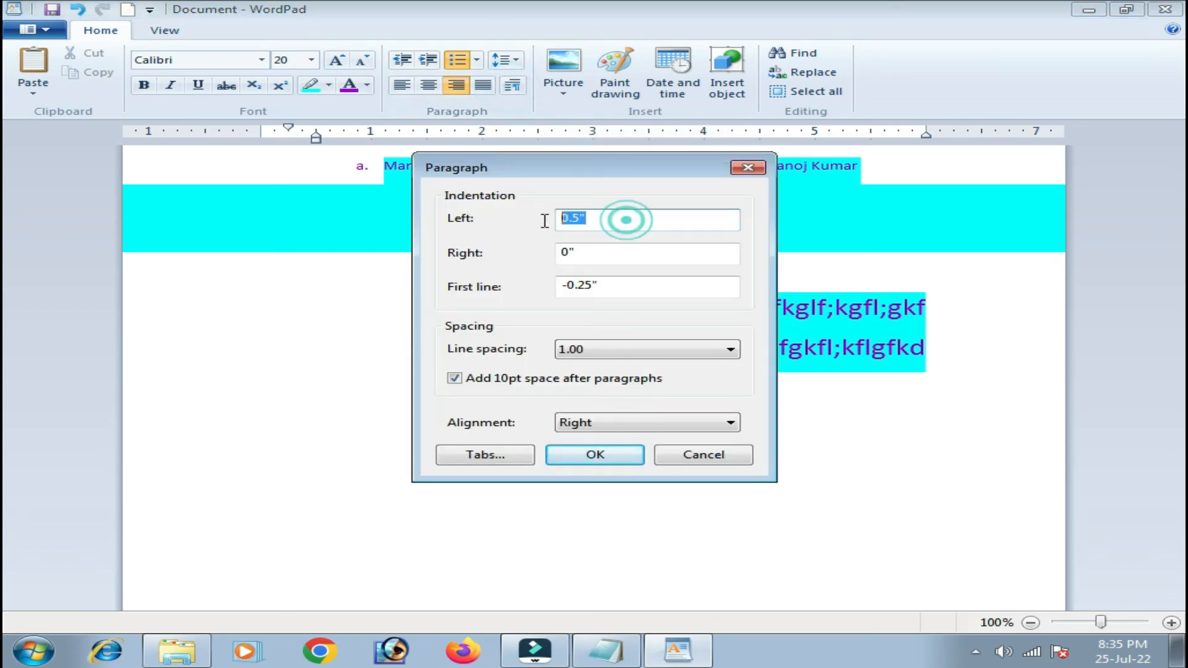
left_click(596, 253)
double_click(577, 253)
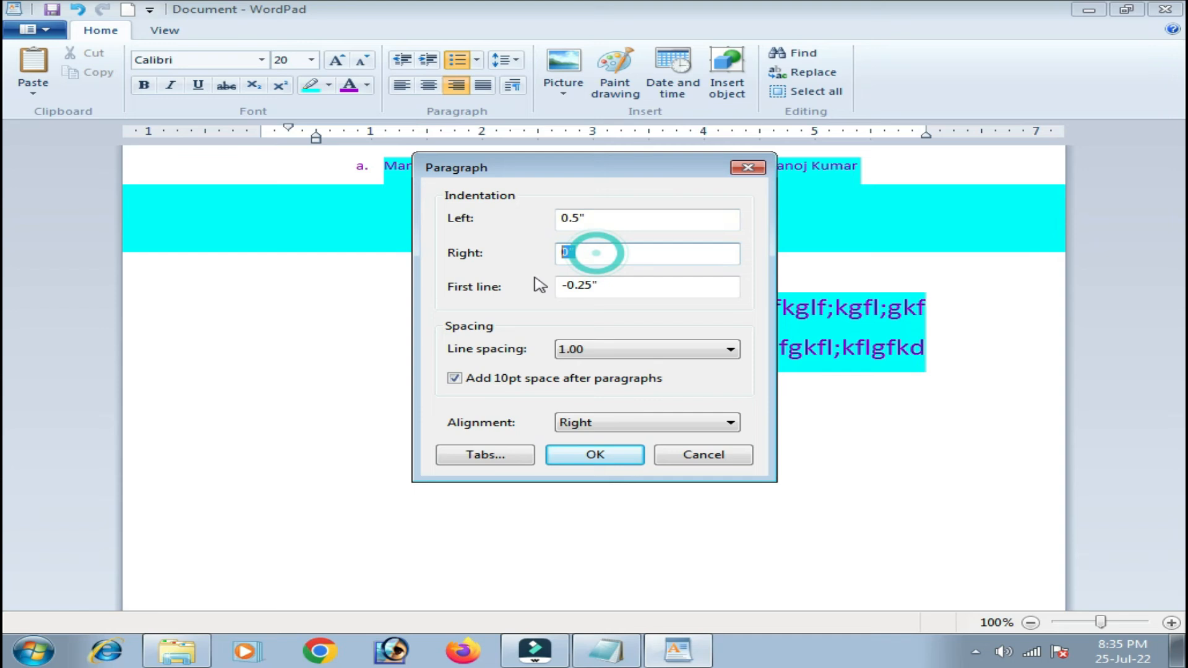
double_click(619, 287)
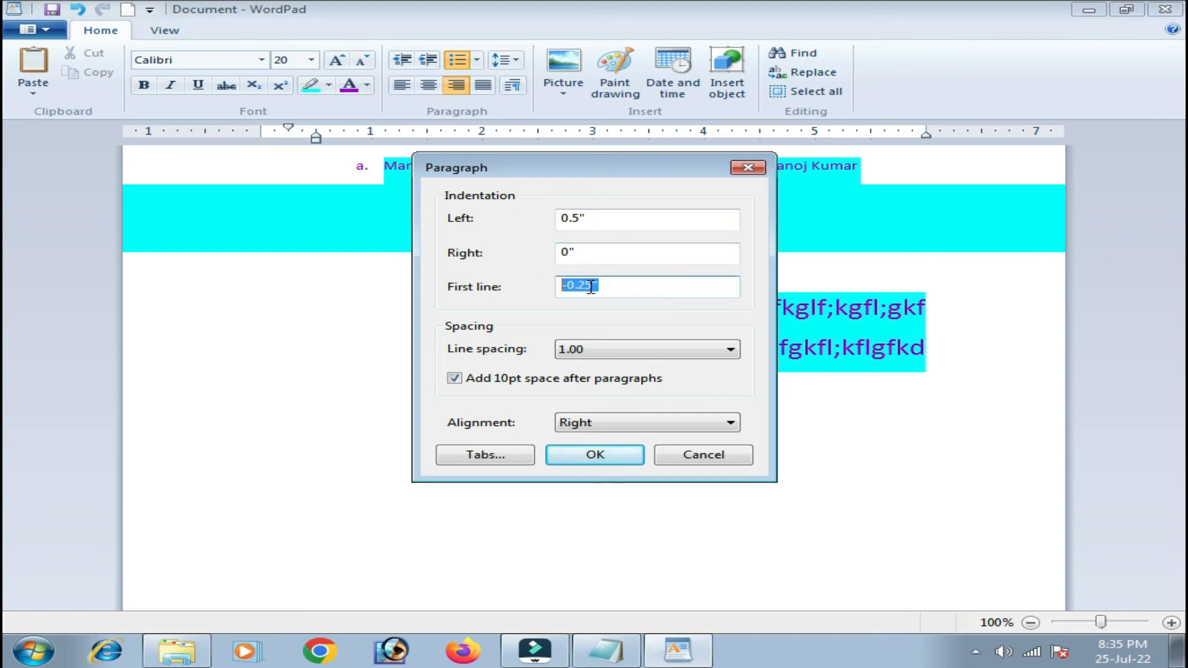
double_click(629, 291)
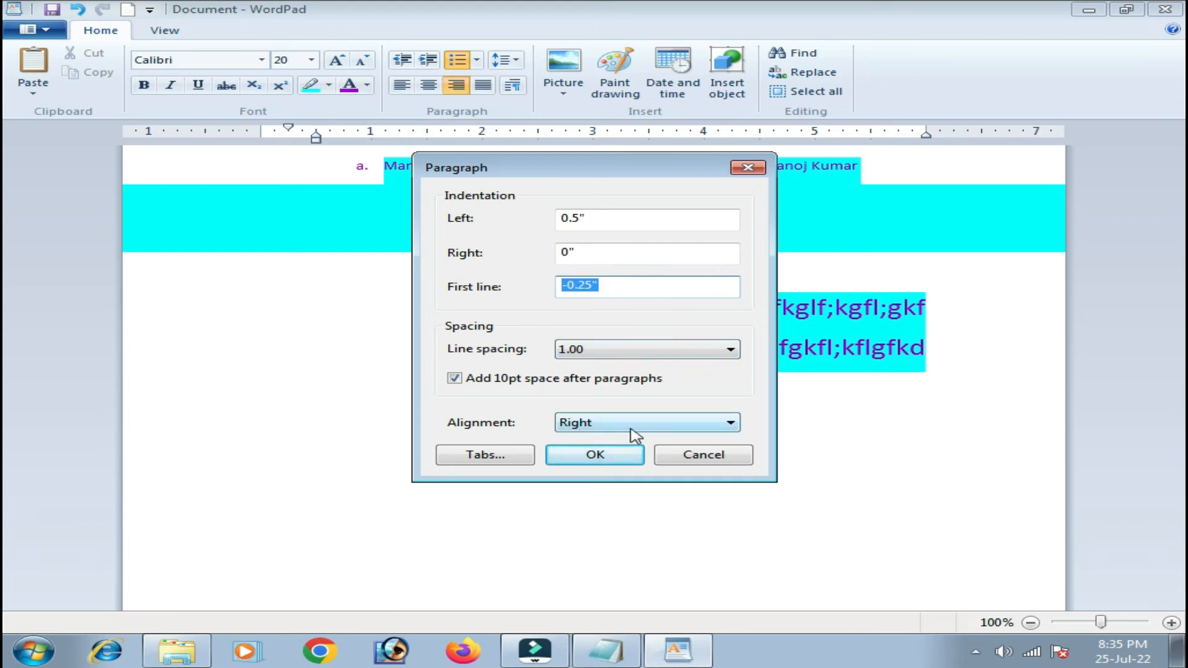
left_click(612, 453)
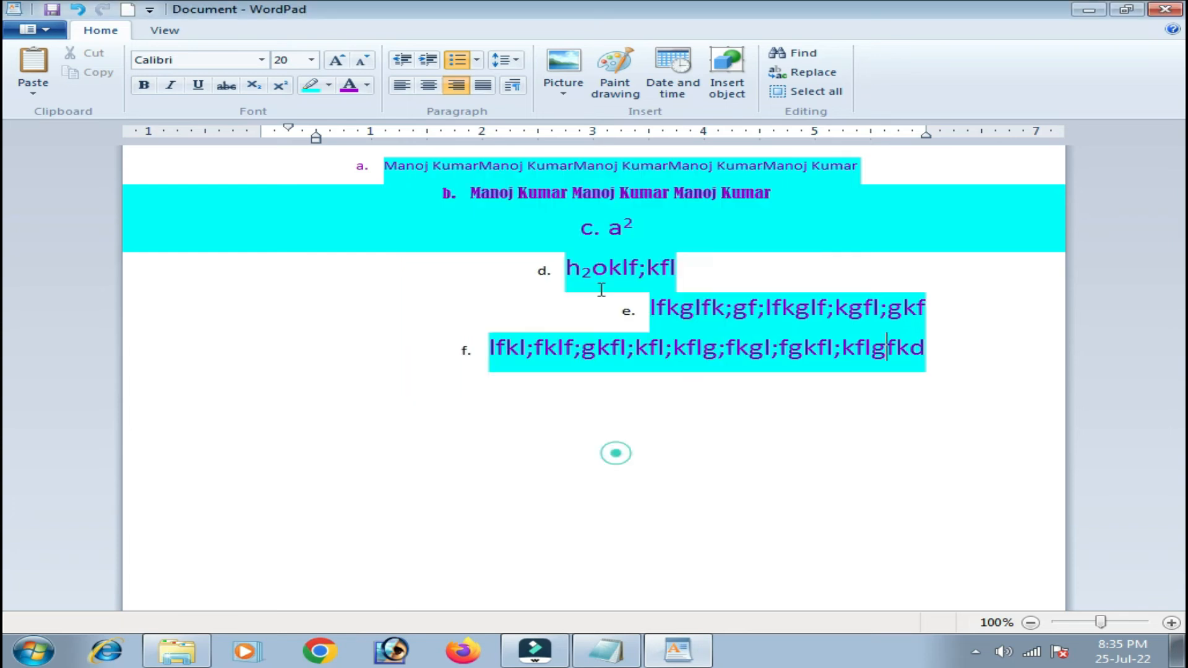
Insert the circuit-board photo unnamed (1) as list item g and start an embedded Paint drawing.
left_click(574, 92)
left_click(597, 113)
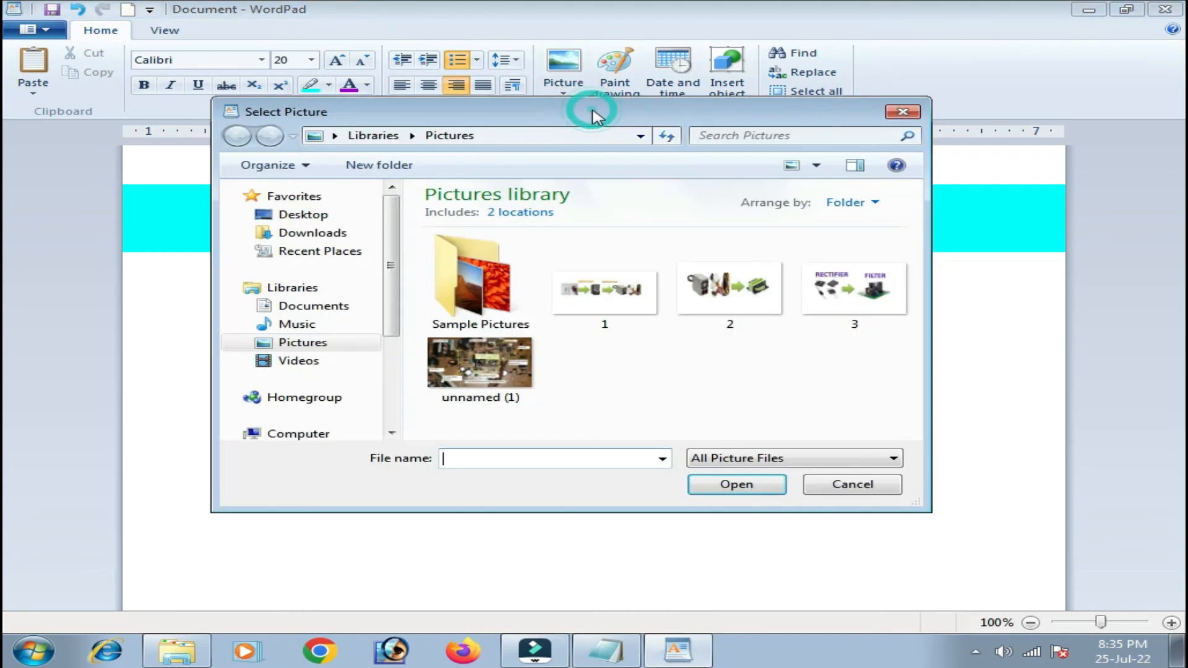
left_click(479, 364)
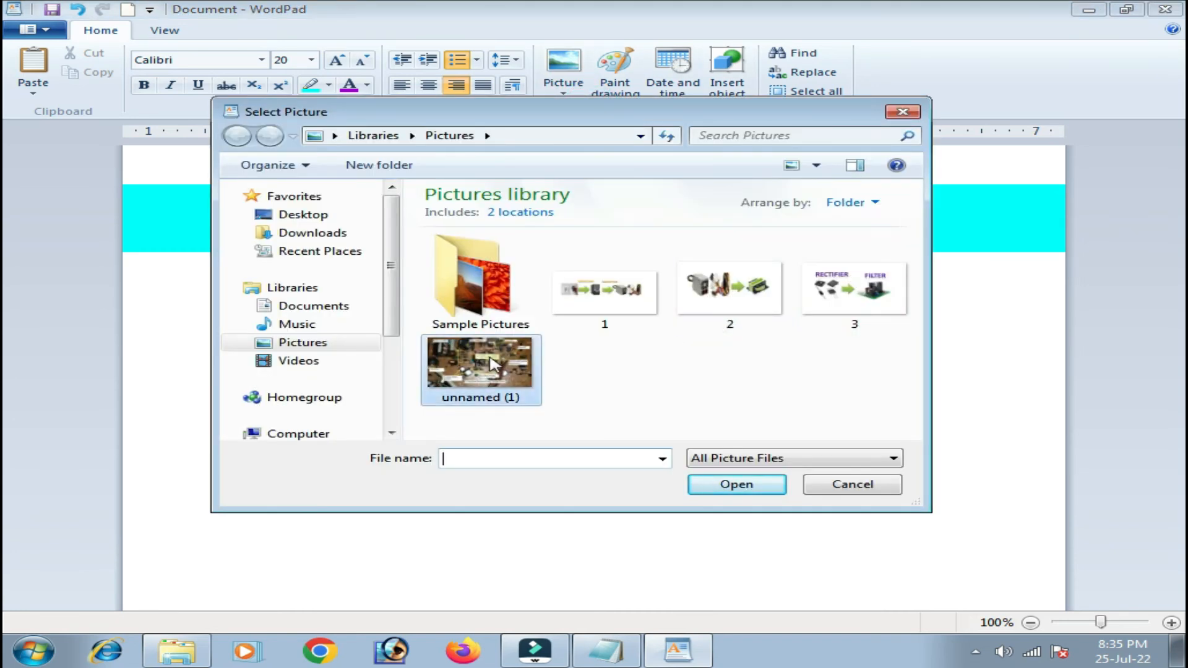
left_click(770, 484)
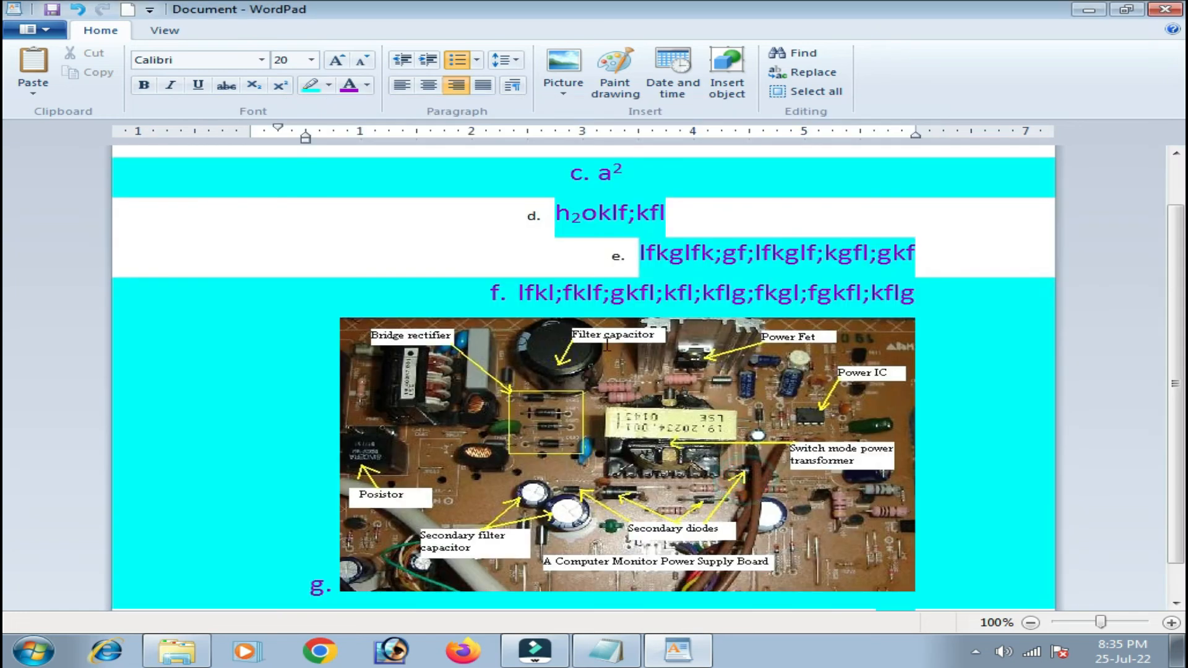
scroll(646, 346, "down", 1)
left_click(710, 437)
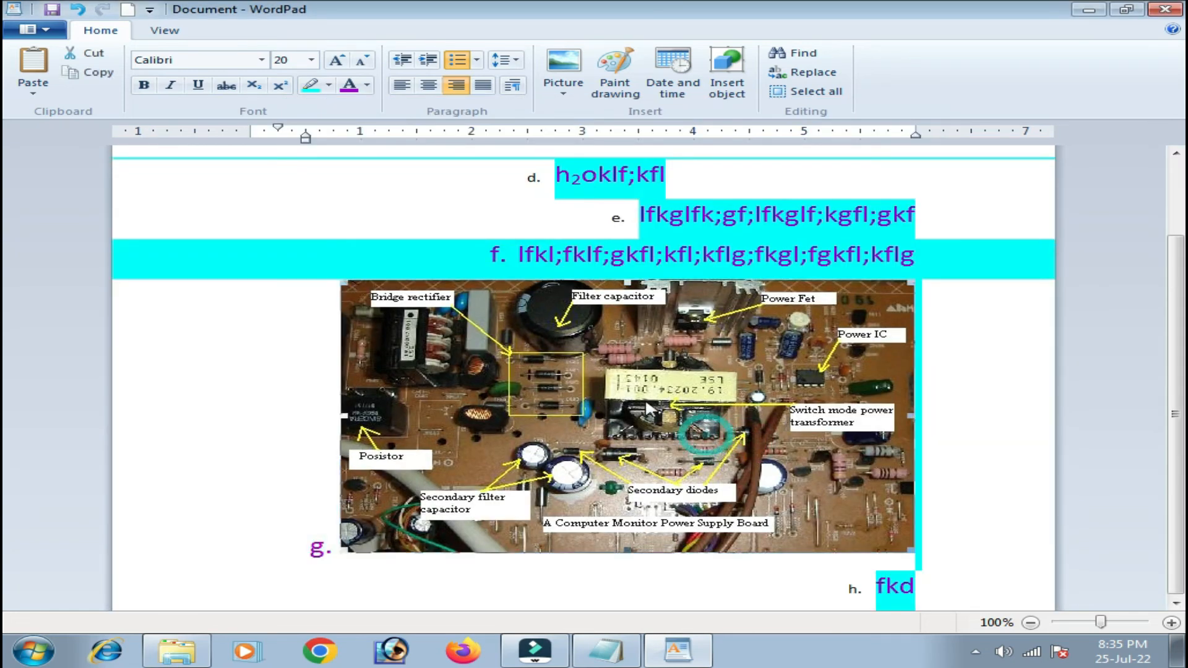
left_click(616, 65)
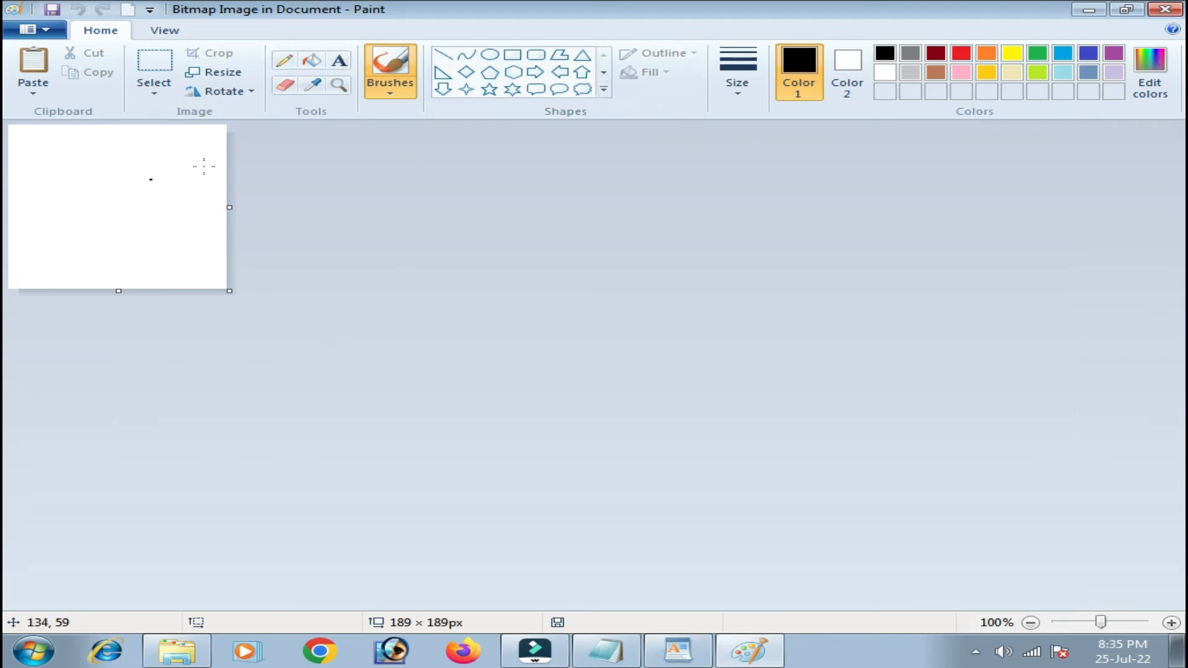
Draw a six-point star in Paint and nudge it toward the top-left.
left_click(512, 89)
left_click_drag(56, 159, 191, 272)
left_click_drag(141, 217, 128, 208)
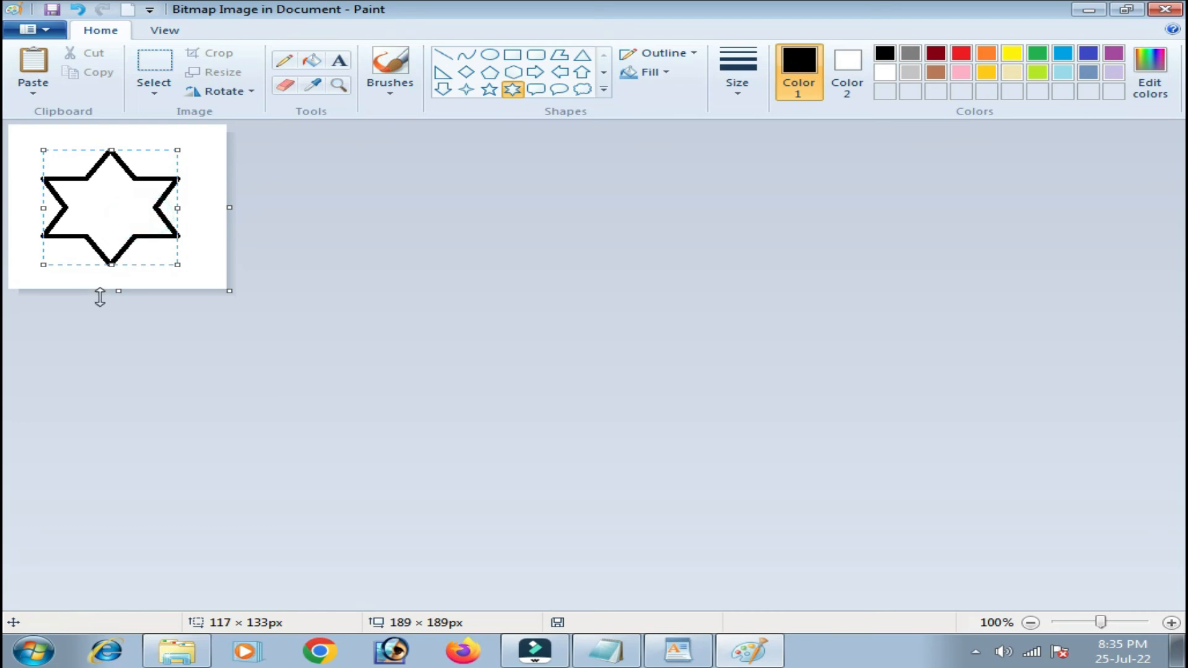
left_click(254, 209)
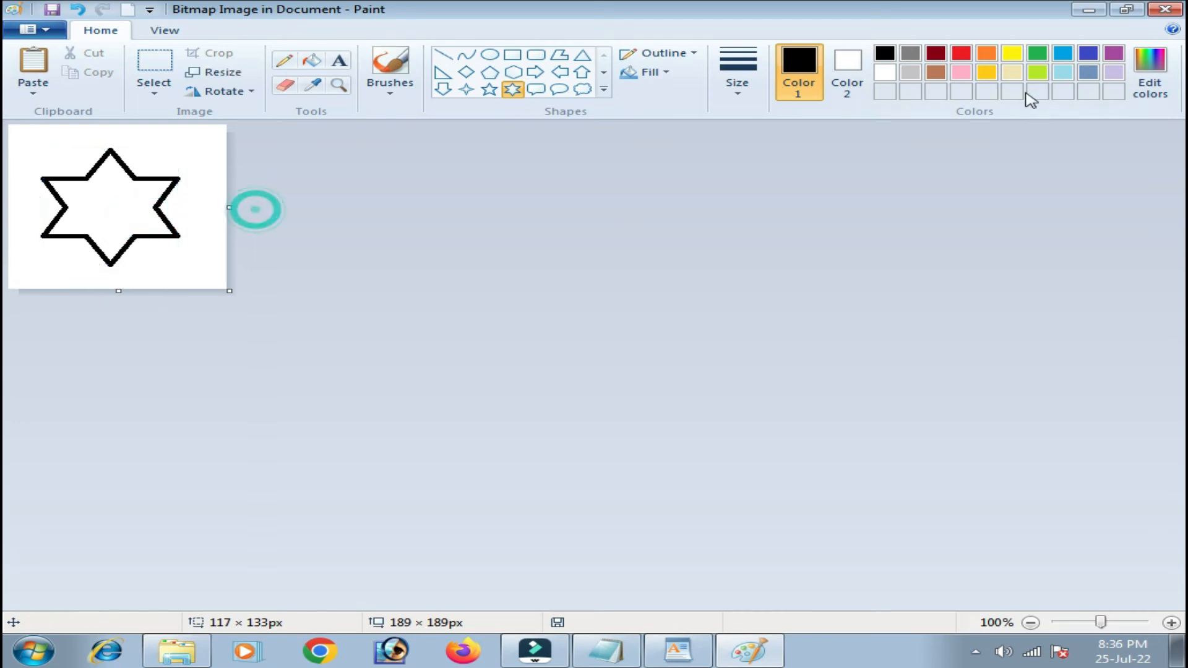
Overlay a second six-point star rotated 90° right, then return the drawing to WordPad.
left_click_drag(56, 148, 188, 267)
left_click(238, 93)
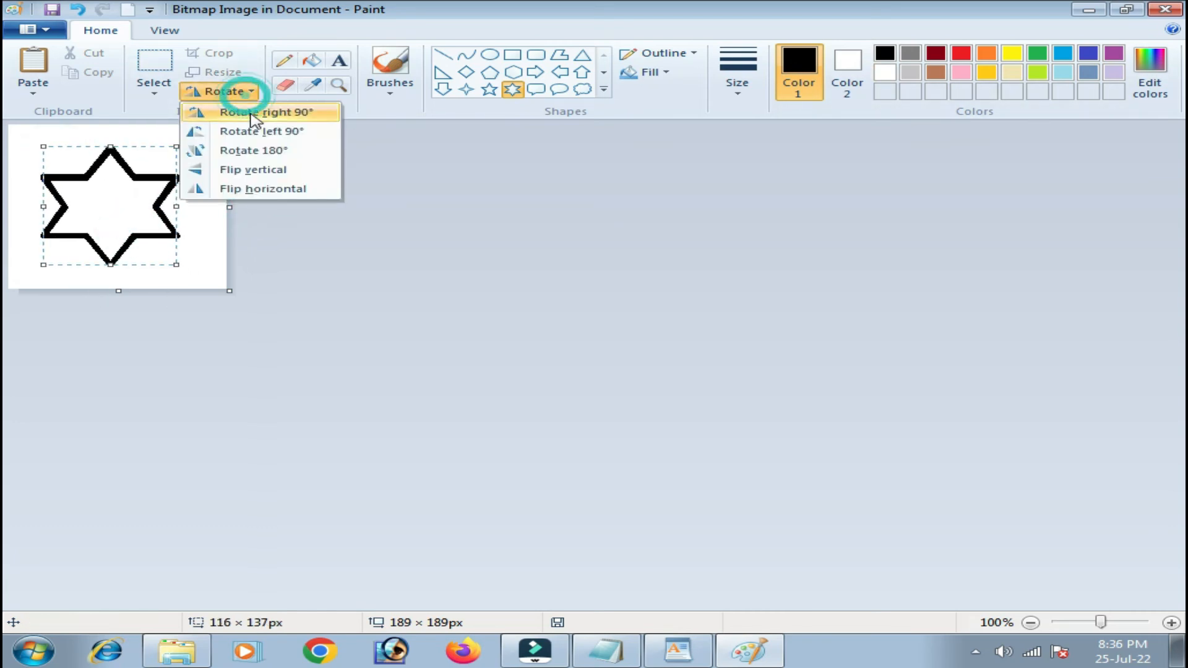
left_click(252, 111)
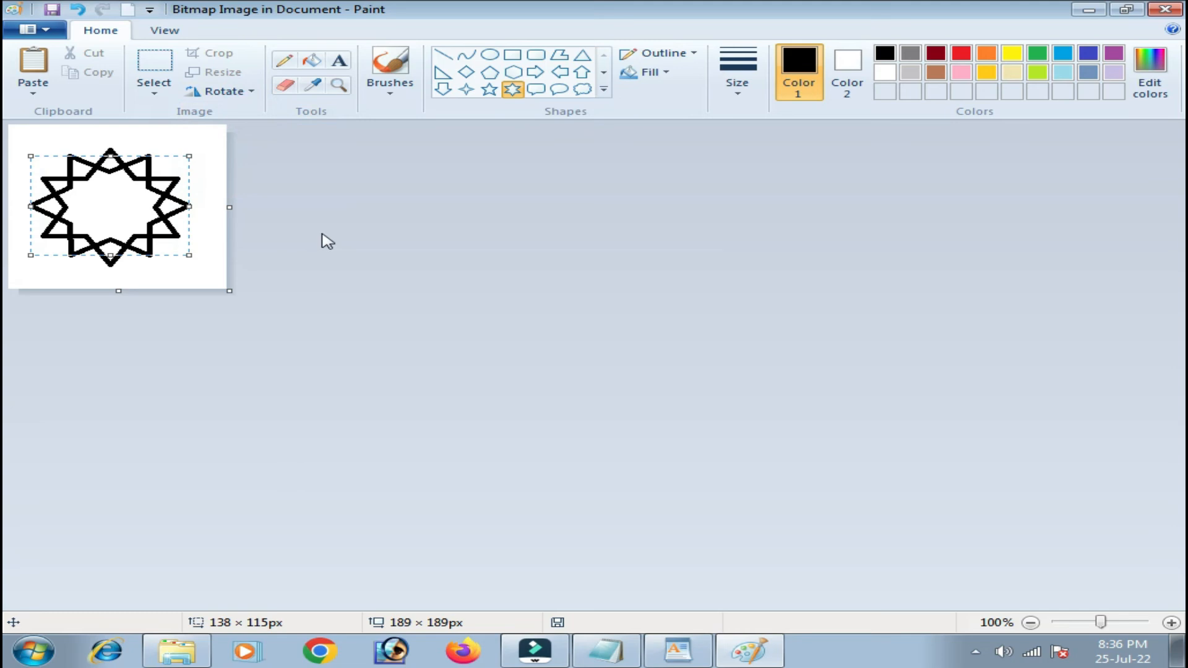
left_click(209, 164)
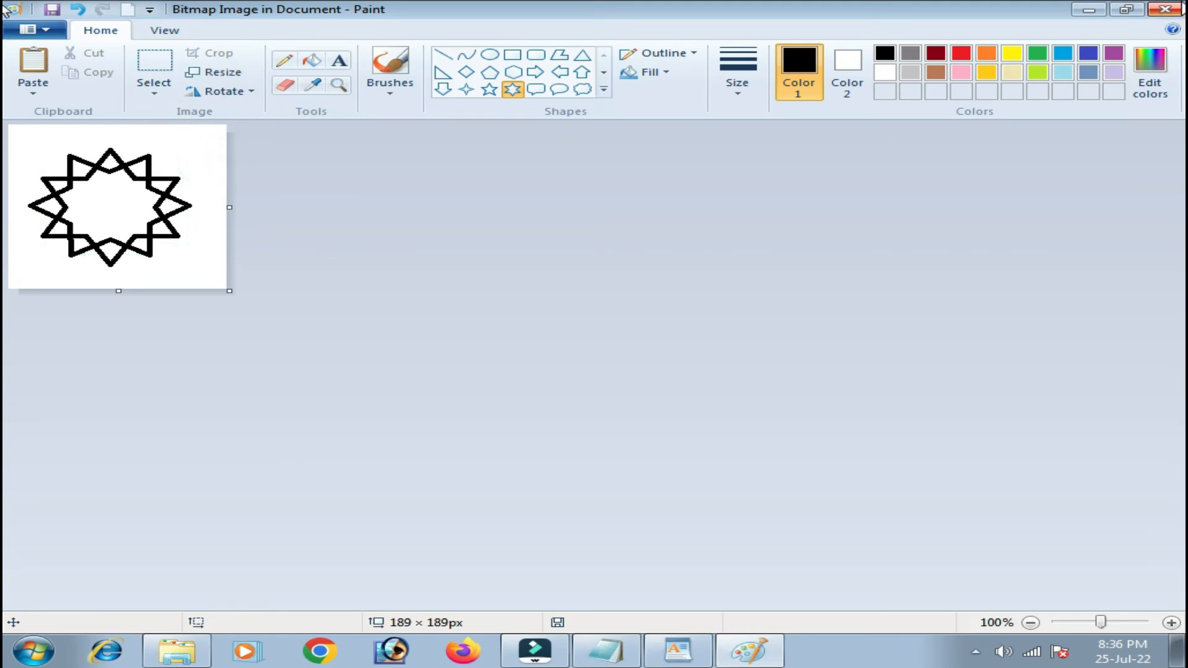
left_click(1181, 5)
left_click(829, 449)
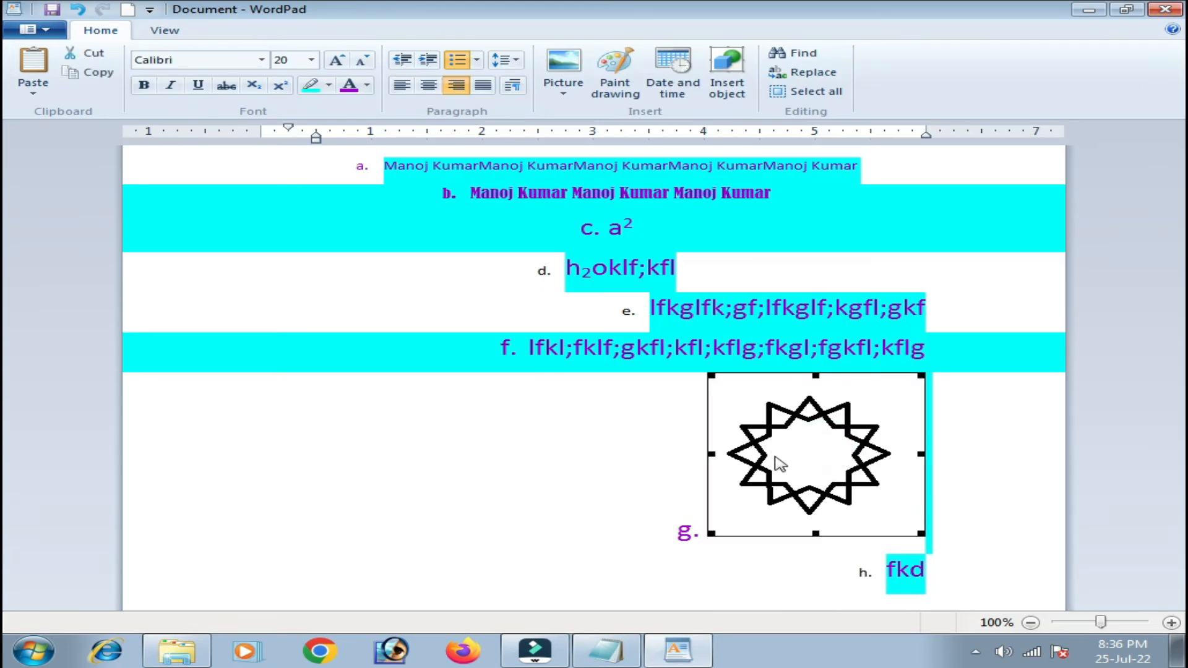
Add a left-aligned line 'gfggffgfgf' below item h with the highlight set to No color.
left_click(941, 519)
left_click(960, 573)
key("Return")
key("Return")
key("Return")
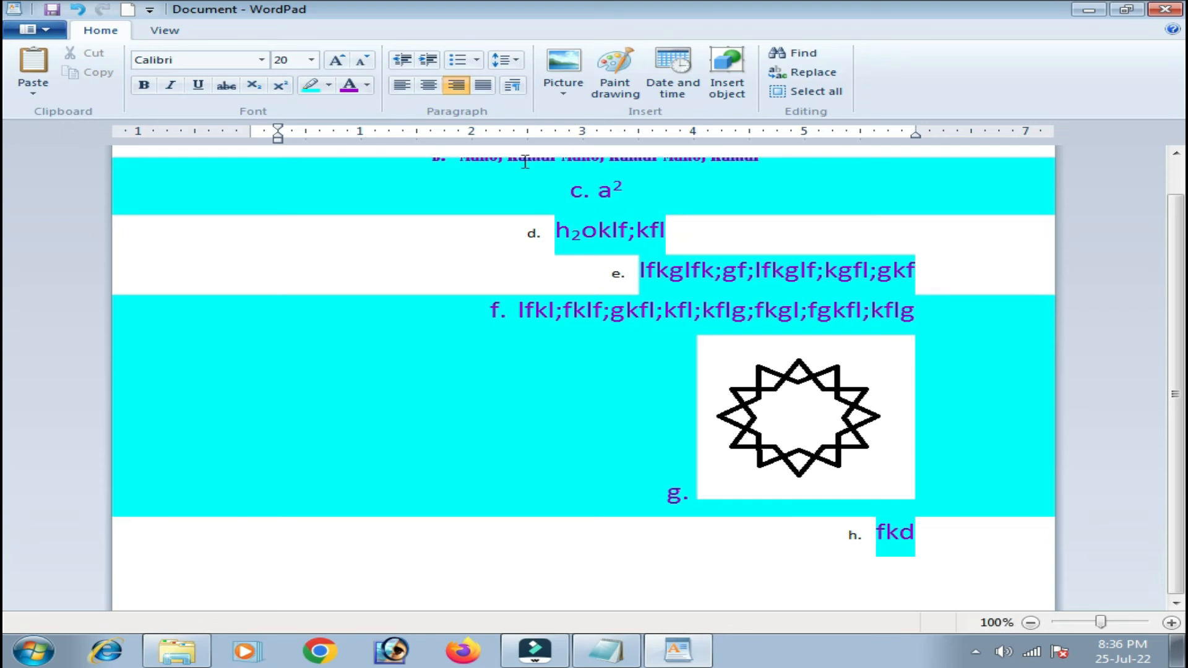
left_click(400, 86)
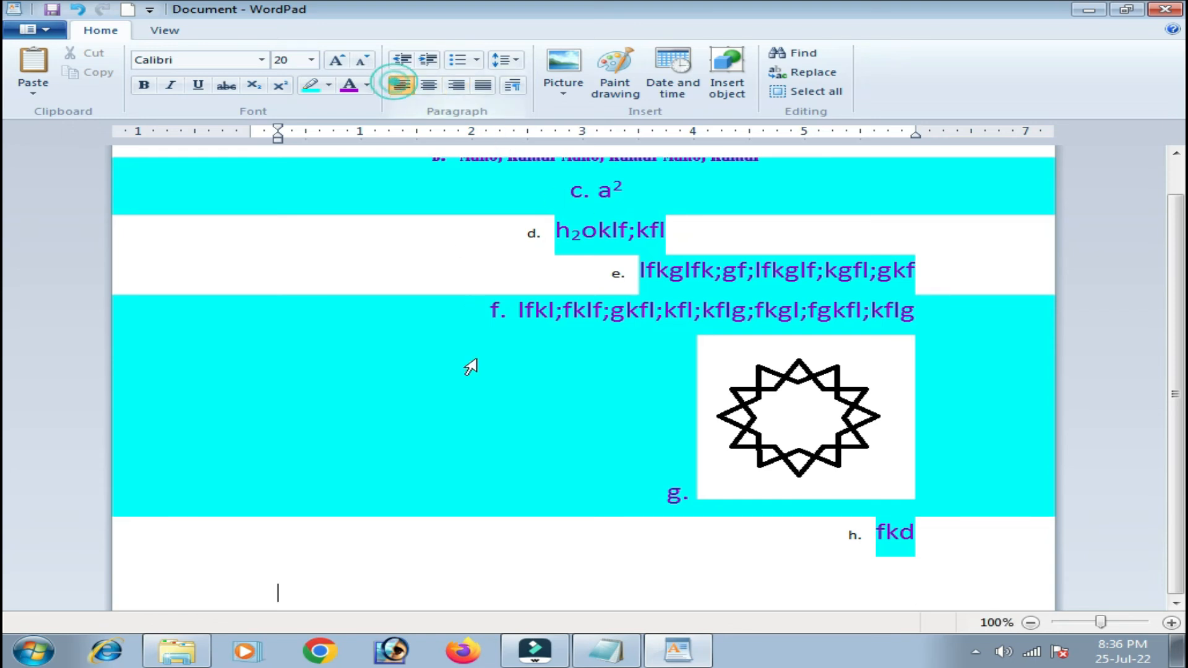
type("g")
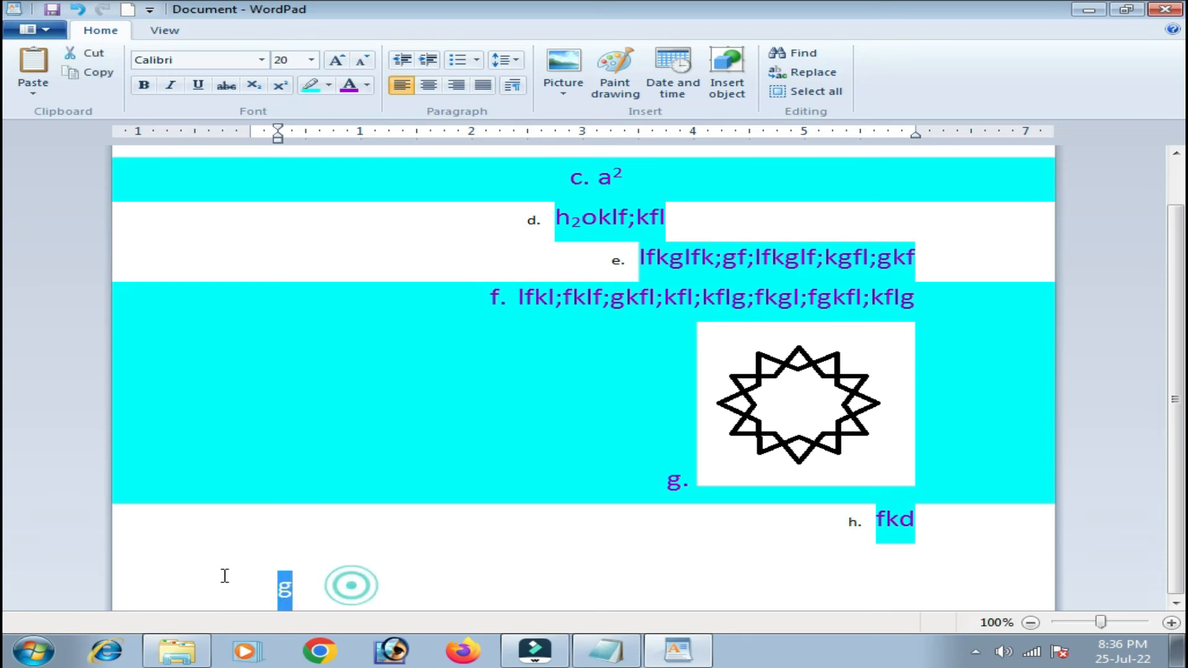
type("fggf")
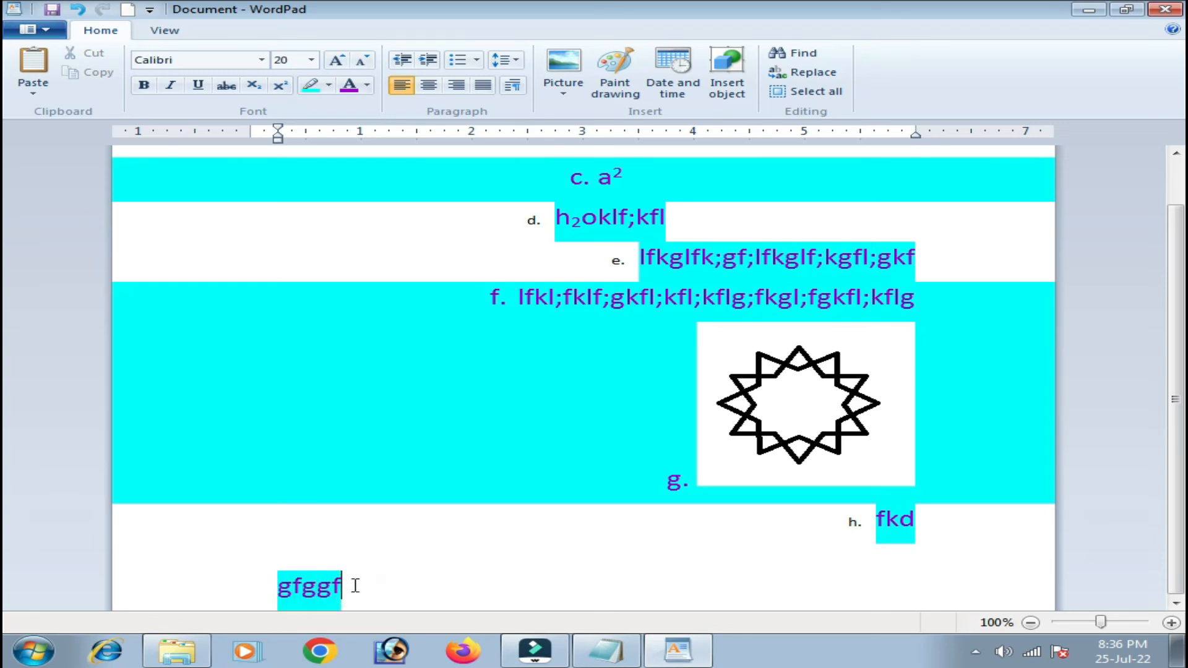
double_click(370, 584)
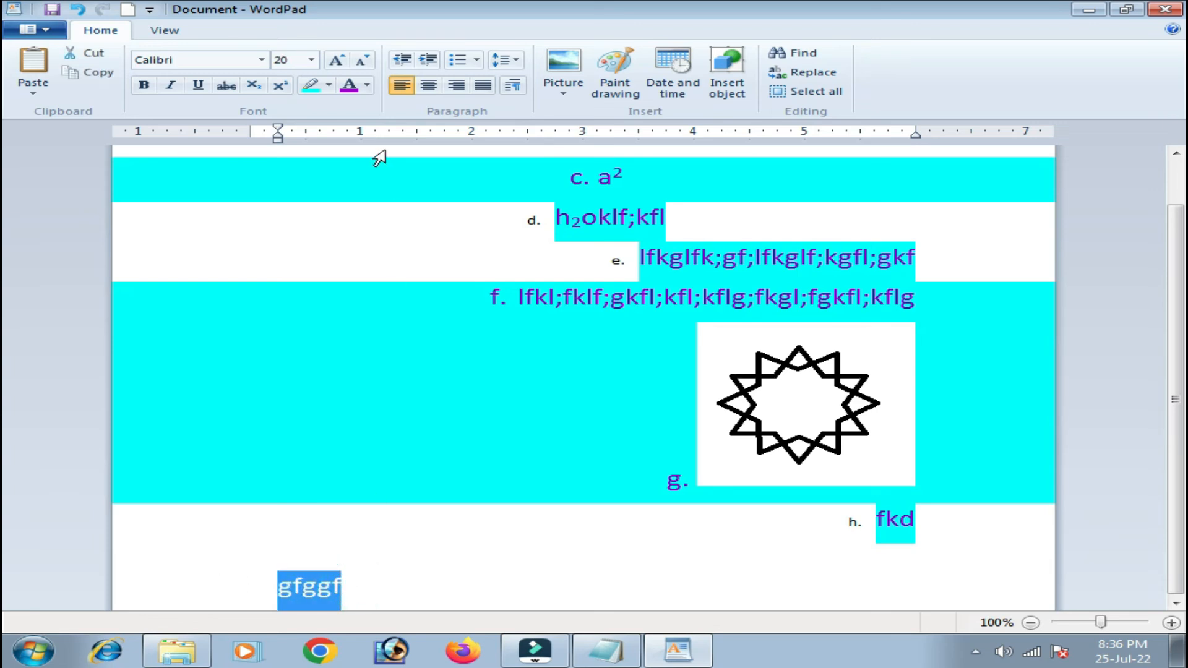
left_click(329, 85)
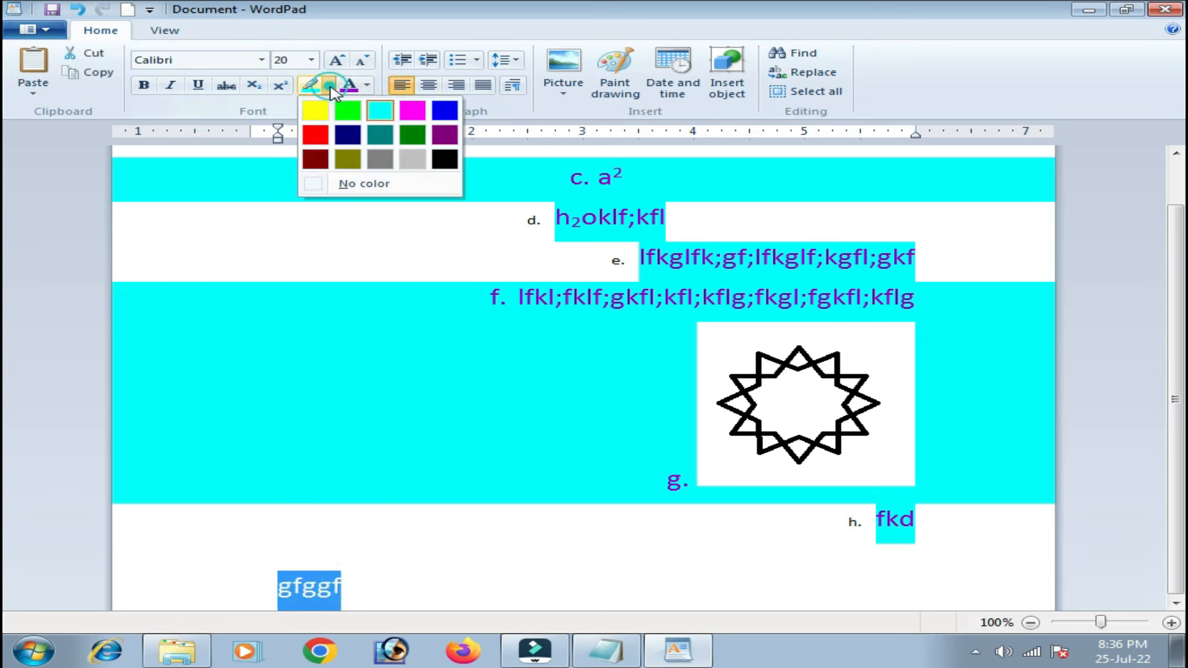
left_click(367, 186)
left_click(370, 583)
type("fgfgf")
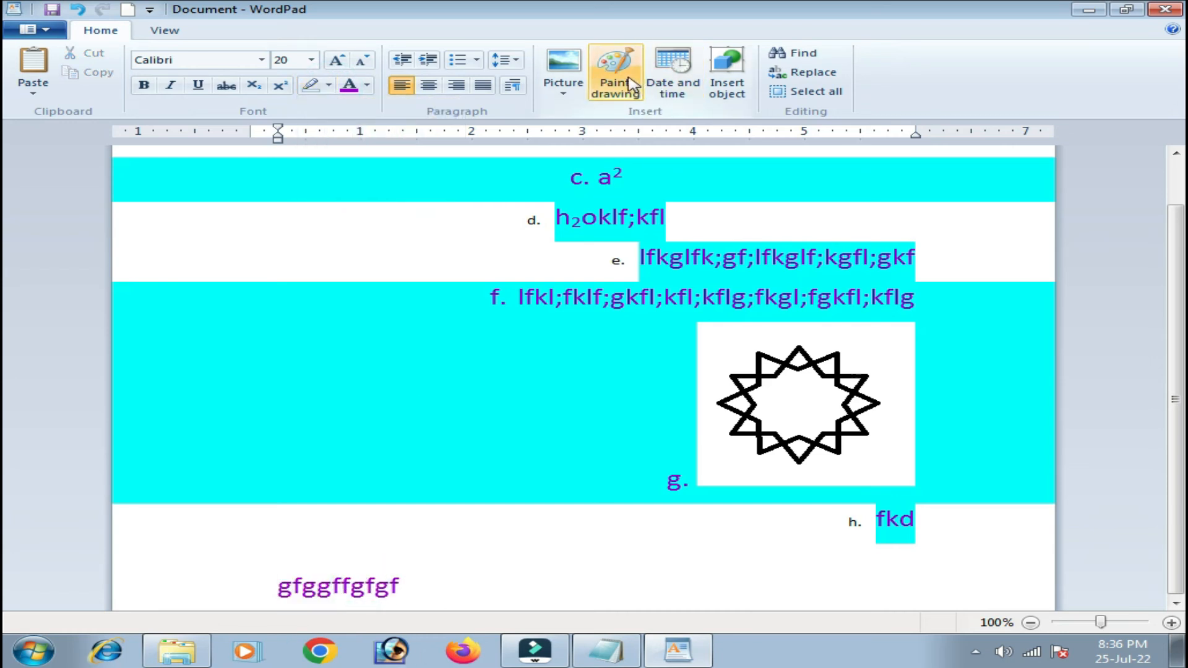
Insert the date 'Monday, July 25, 2022' after gfggffgfgf using Date and time.
left_click(692, 88)
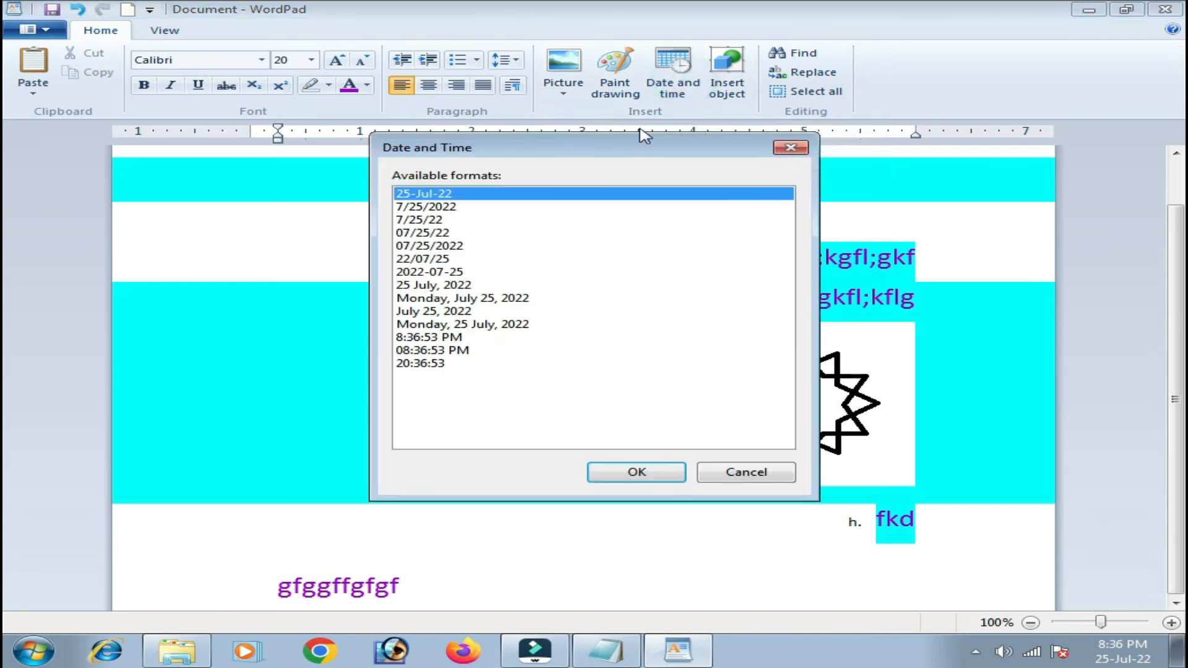
left_click_drag(901, 231, 896, 190)
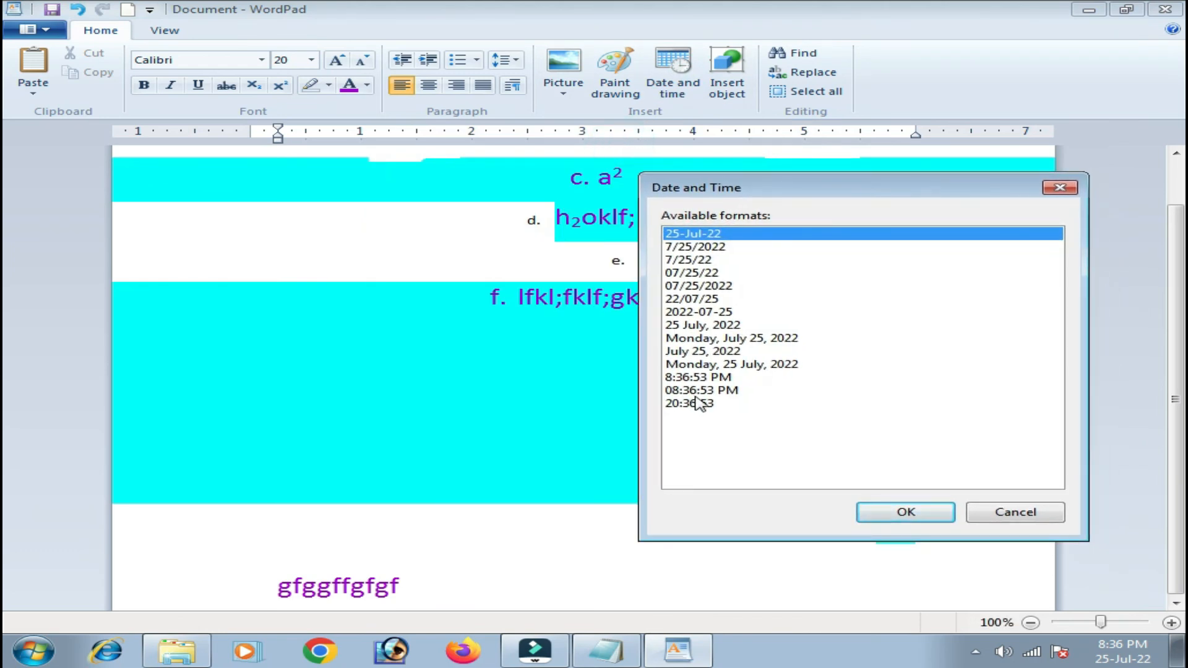
left_click(700, 326)
left_click(700, 391)
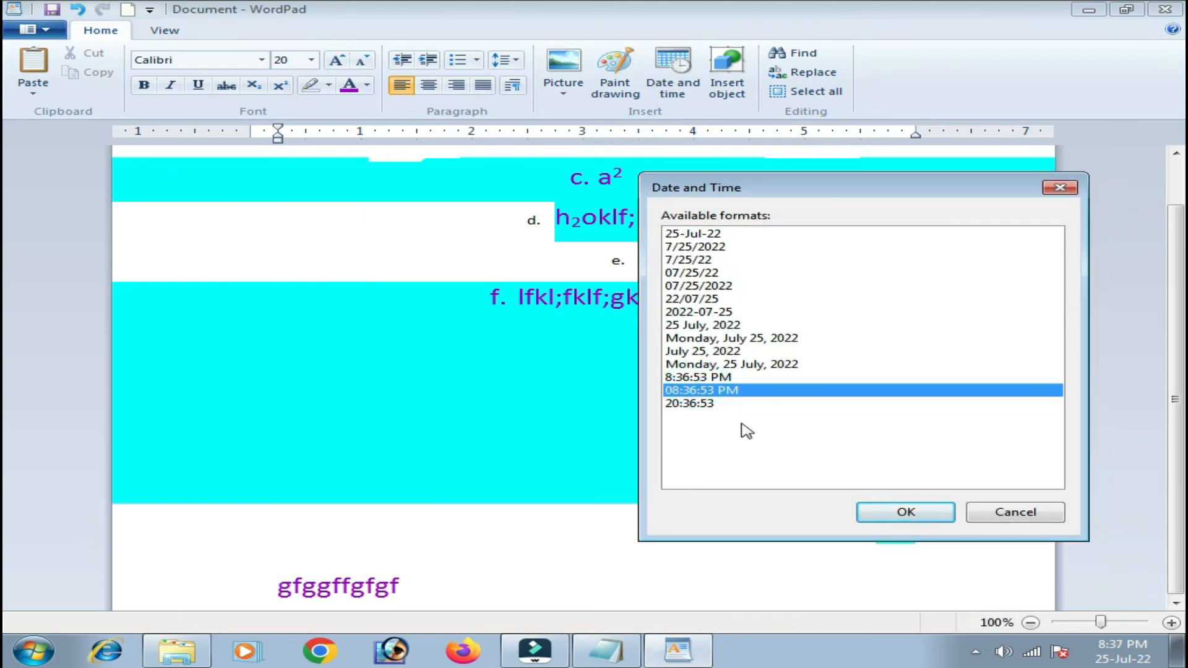
left_click(741, 339)
left_click(906, 512)
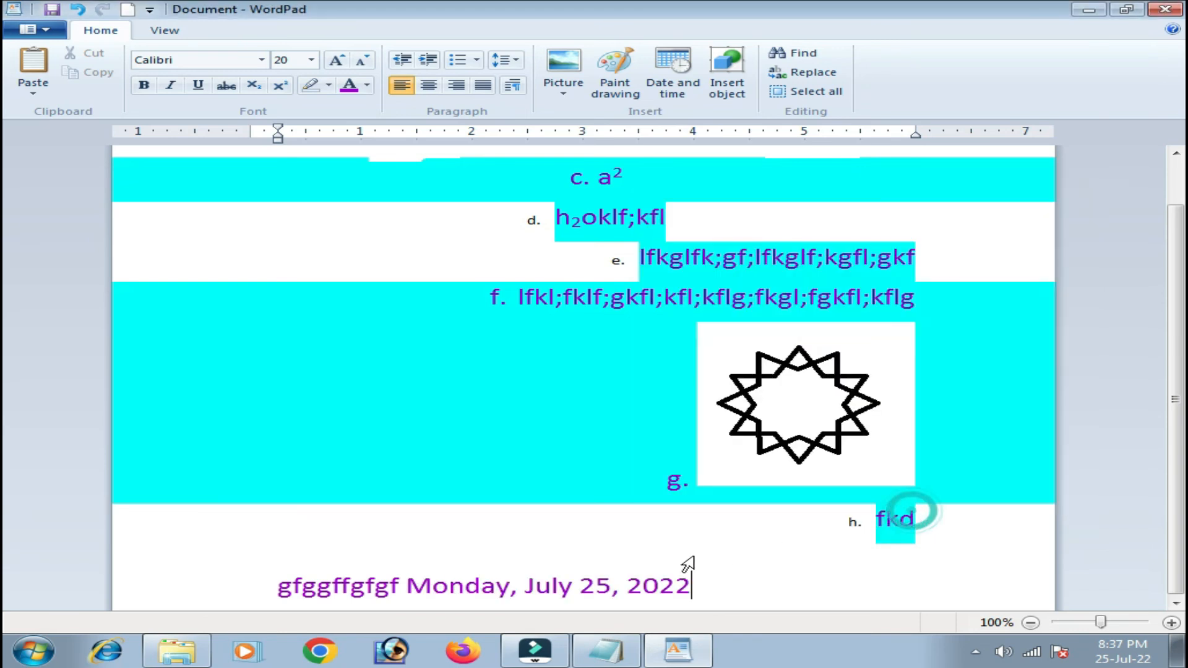
left_click_drag(409, 588, 688, 598)
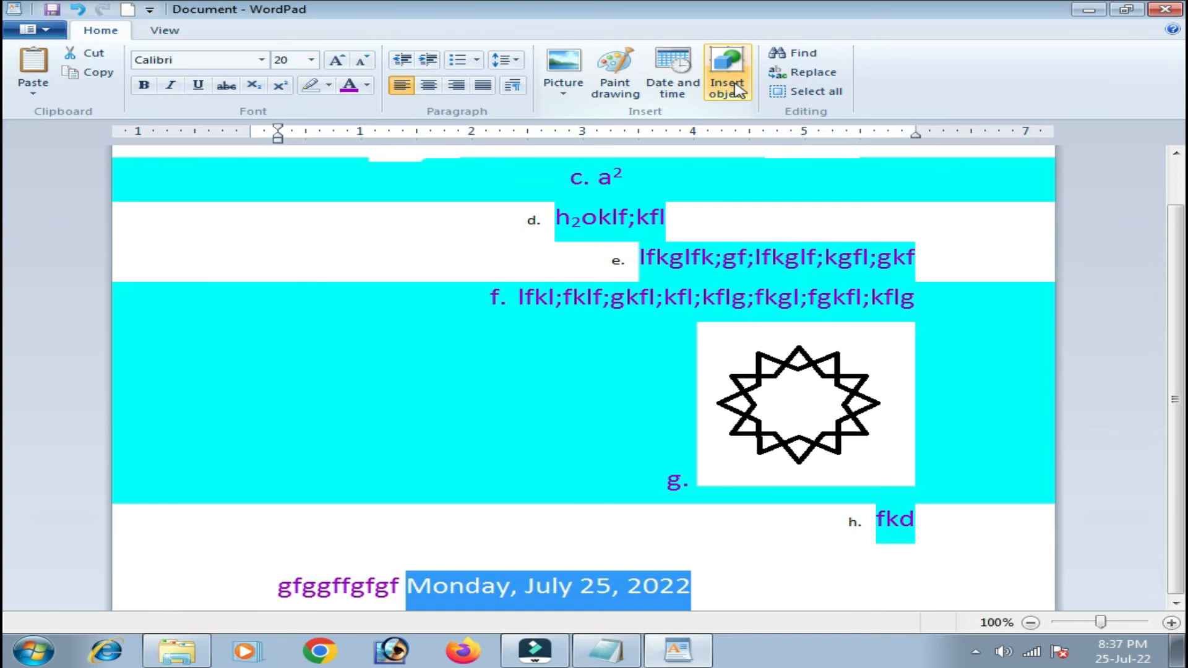
Deselect the date and open Find to search the document.
left_click(760, 239)
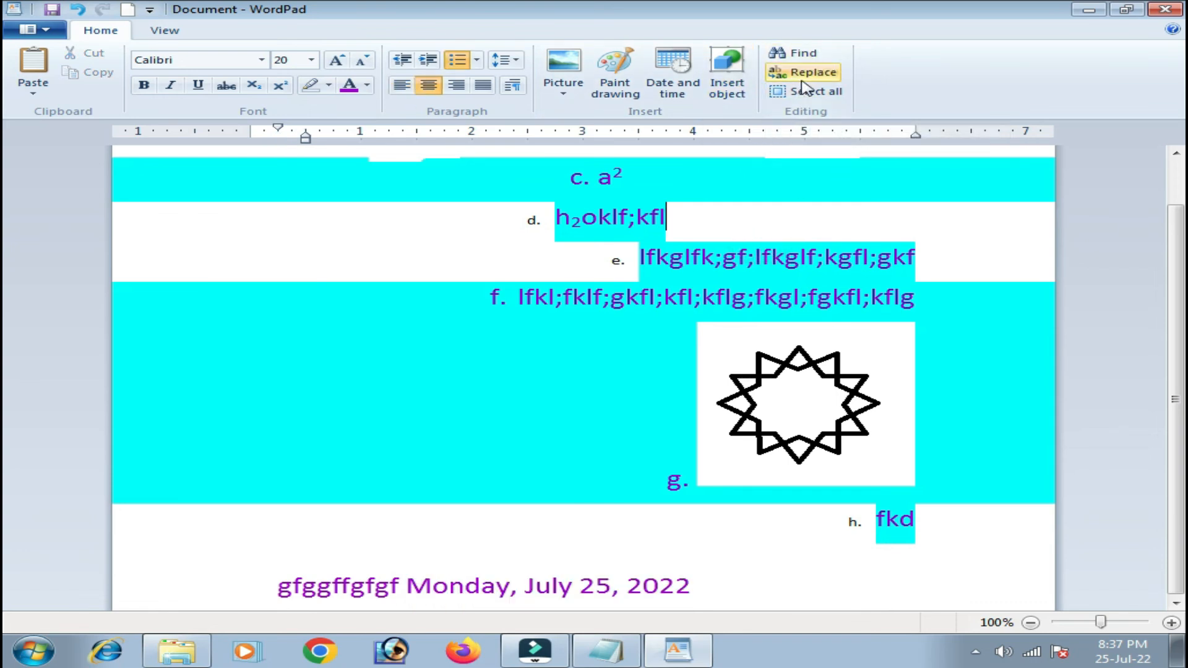
scroll(775, 244, "up", 1)
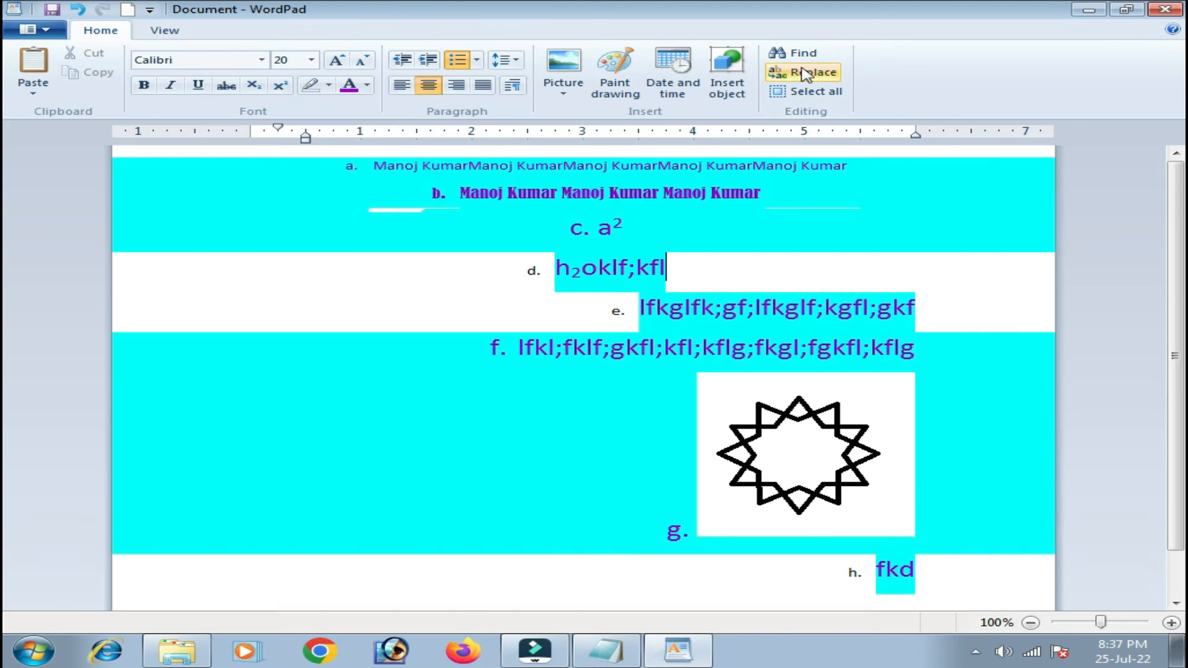
left_click(800, 55)
Find the first occurrence of the surname by searching its opening letters.
left_click(206, 297)
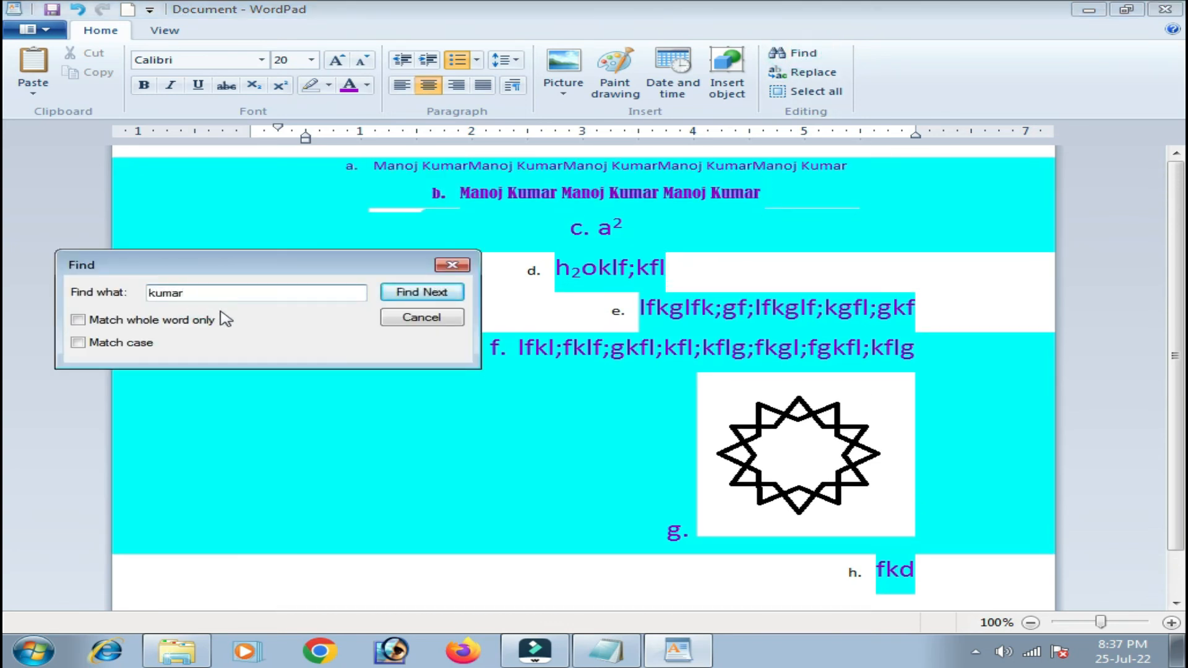
left_click(433, 293)
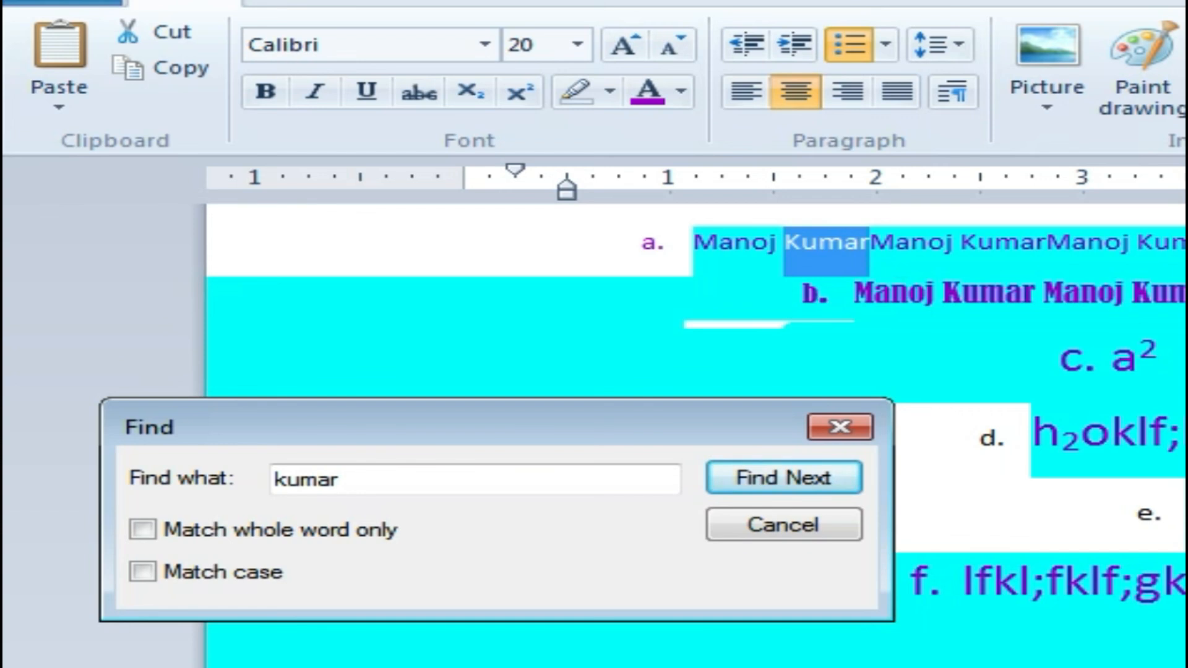
left_click(842, 426)
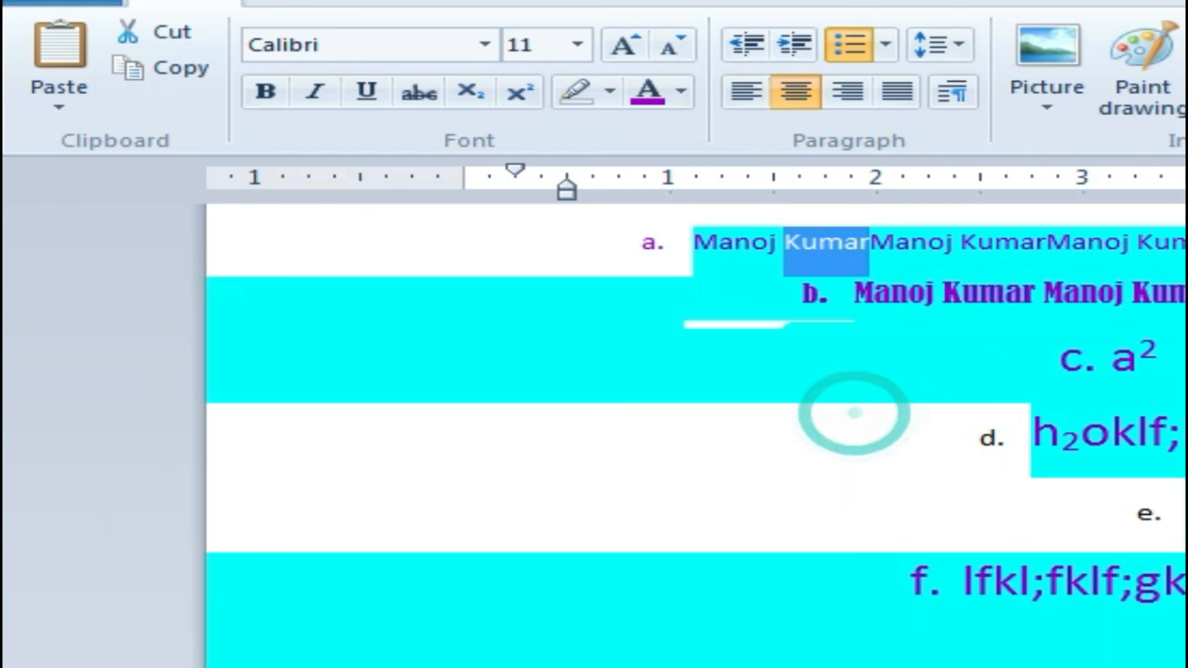
Replace every occurrence of the surname with the lowercase first name using Replace All.
key("ctrl+h")
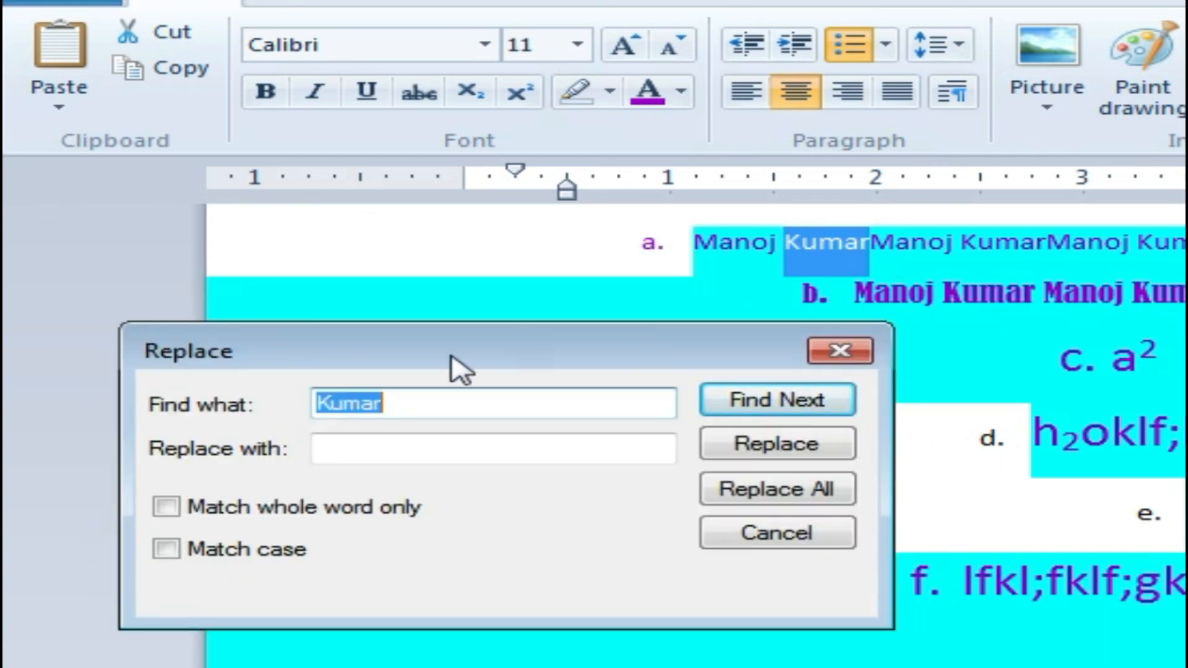
left_click(374, 447)
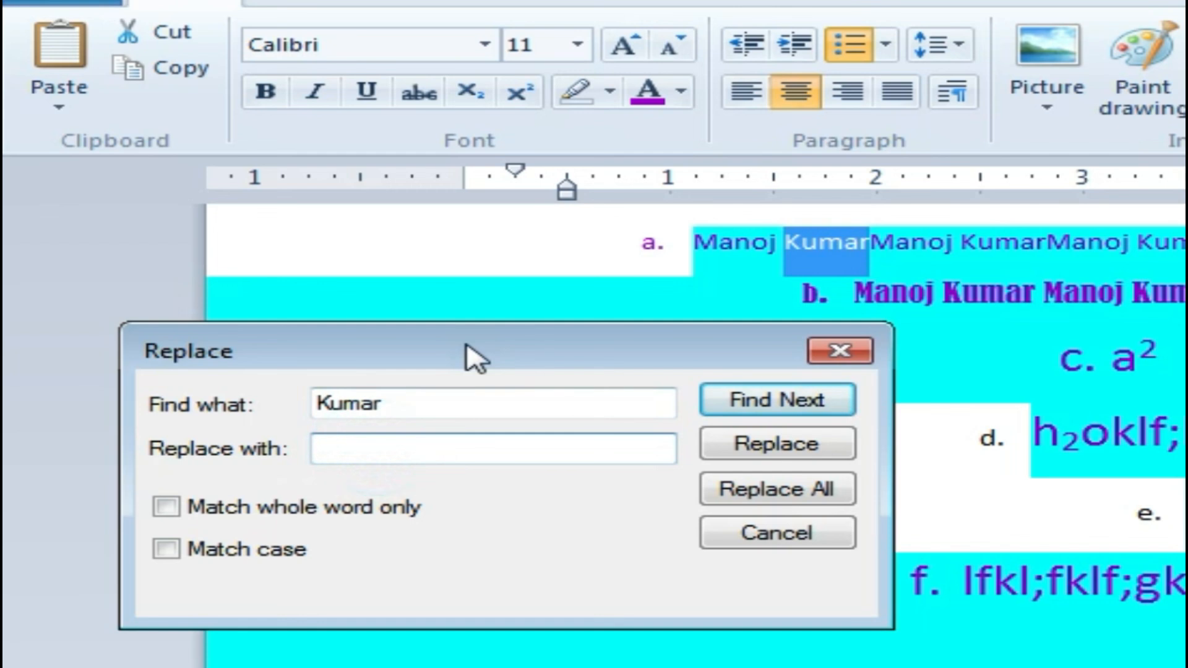
left_click_drag(467, 344, 677, 377)
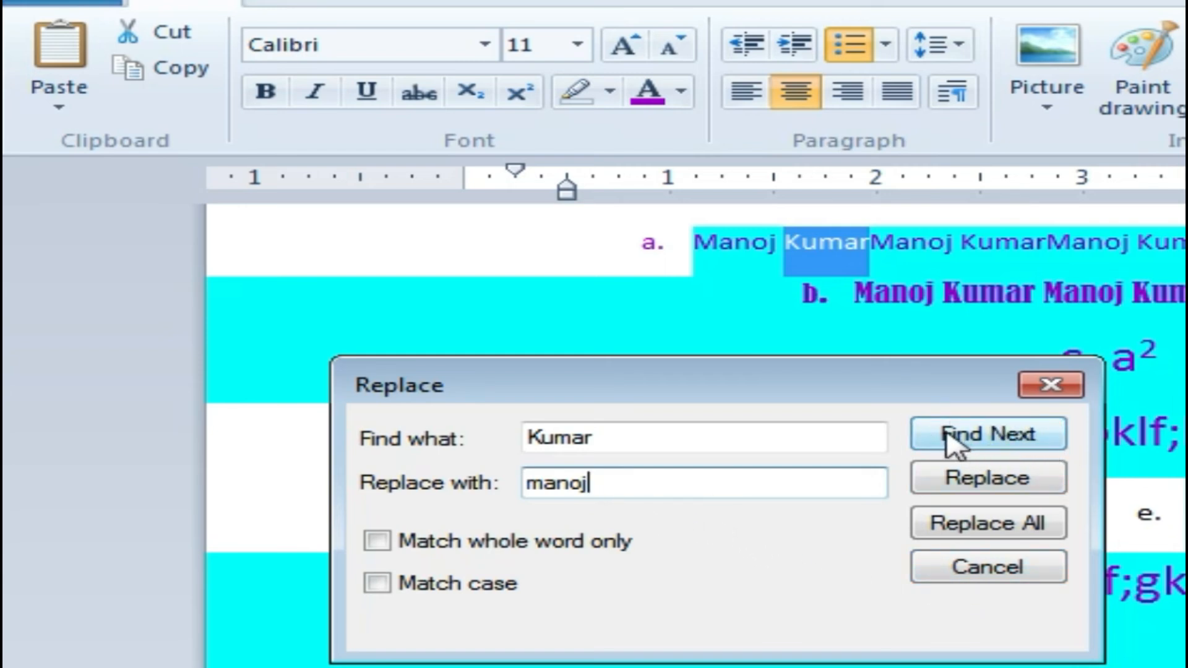
left_click(961, 531)
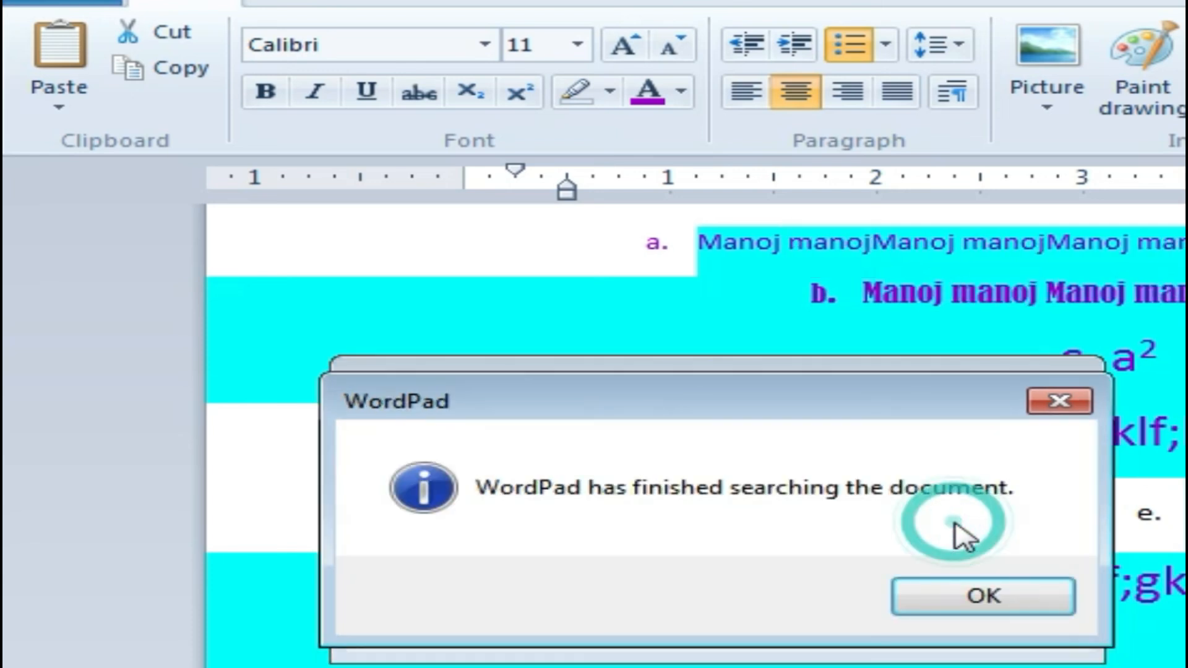
left_click(984, 598)
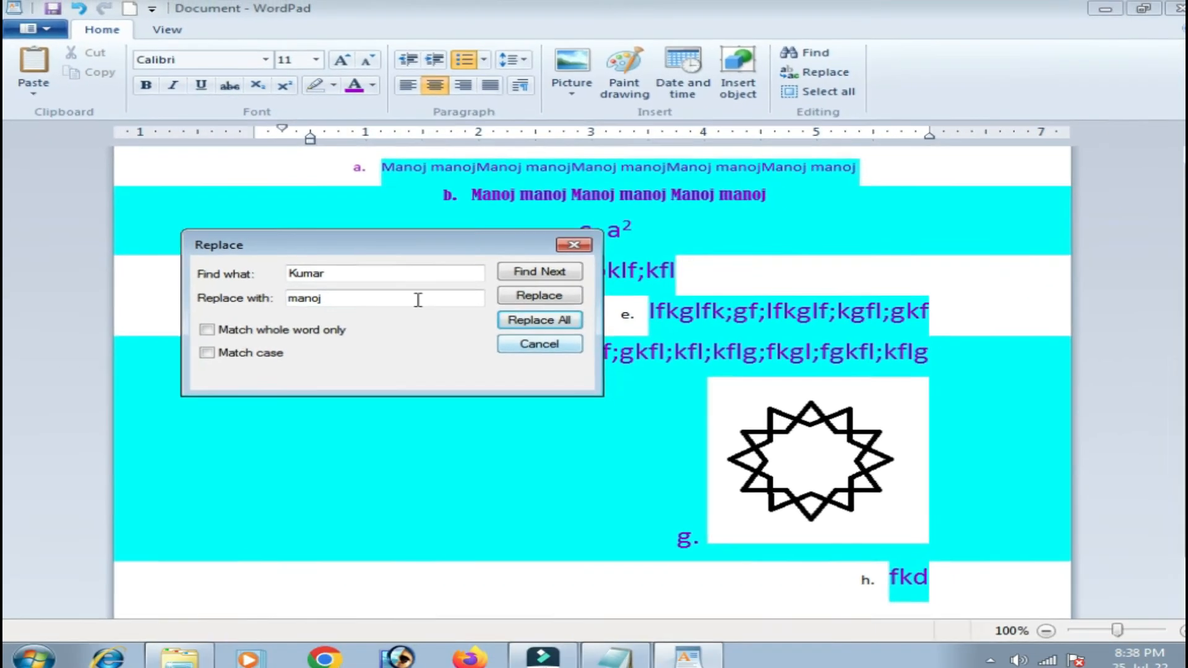
left_click(538, 339)
Undo the last two replacements to restore the surname in line b, then select all.
key("ctrl+z")
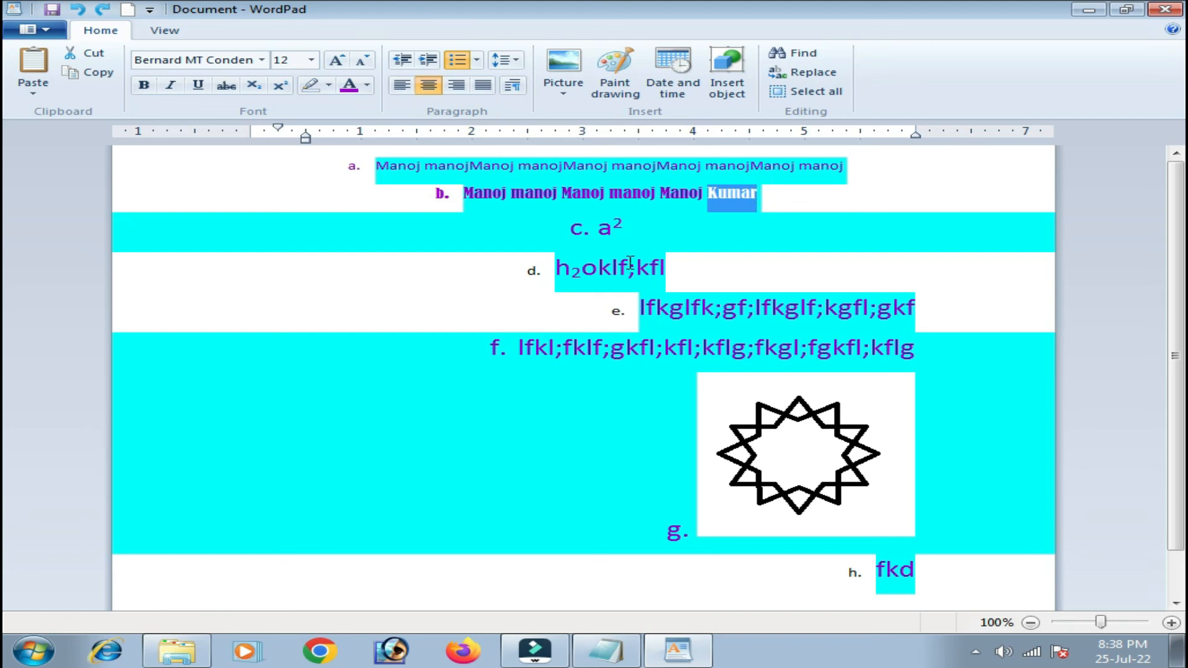
key("ctrl+z")
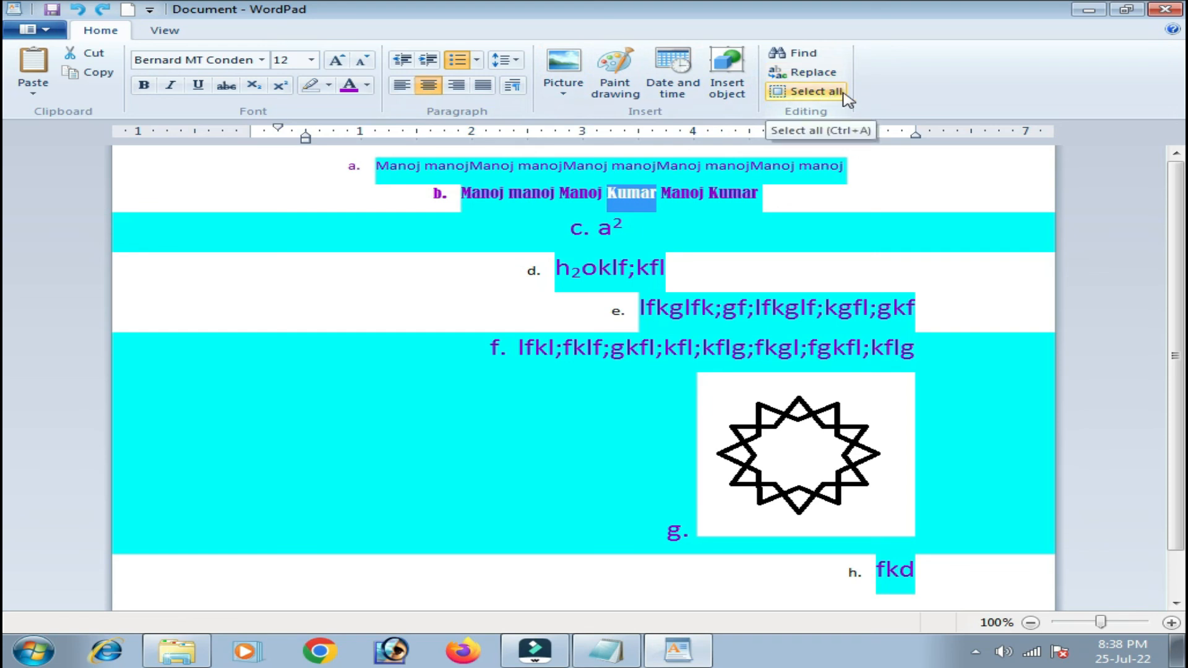
left_click(843, 93)
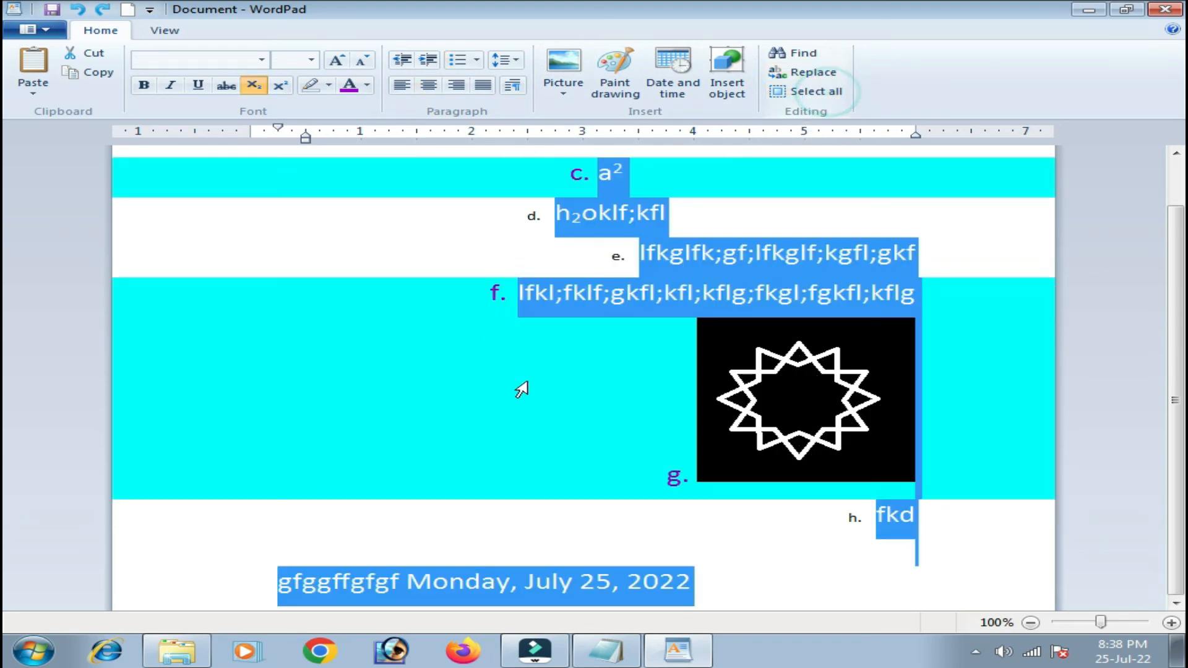
scroll(621, 551, "up", 1)
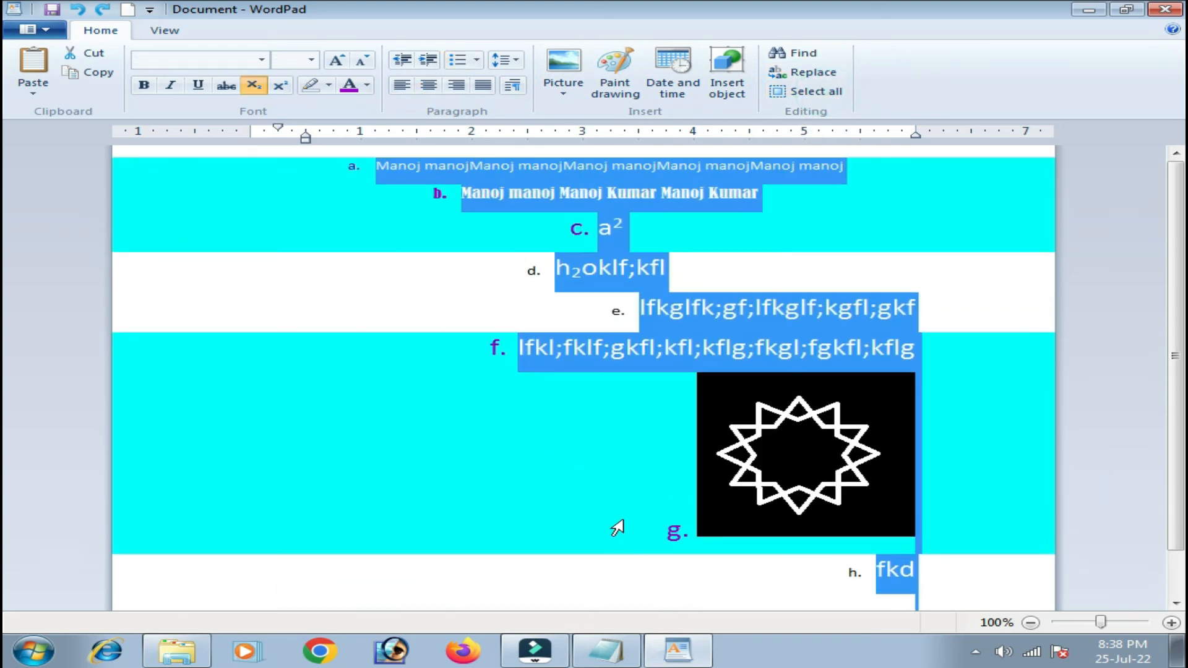
scroll(581, 379, "down", 1)
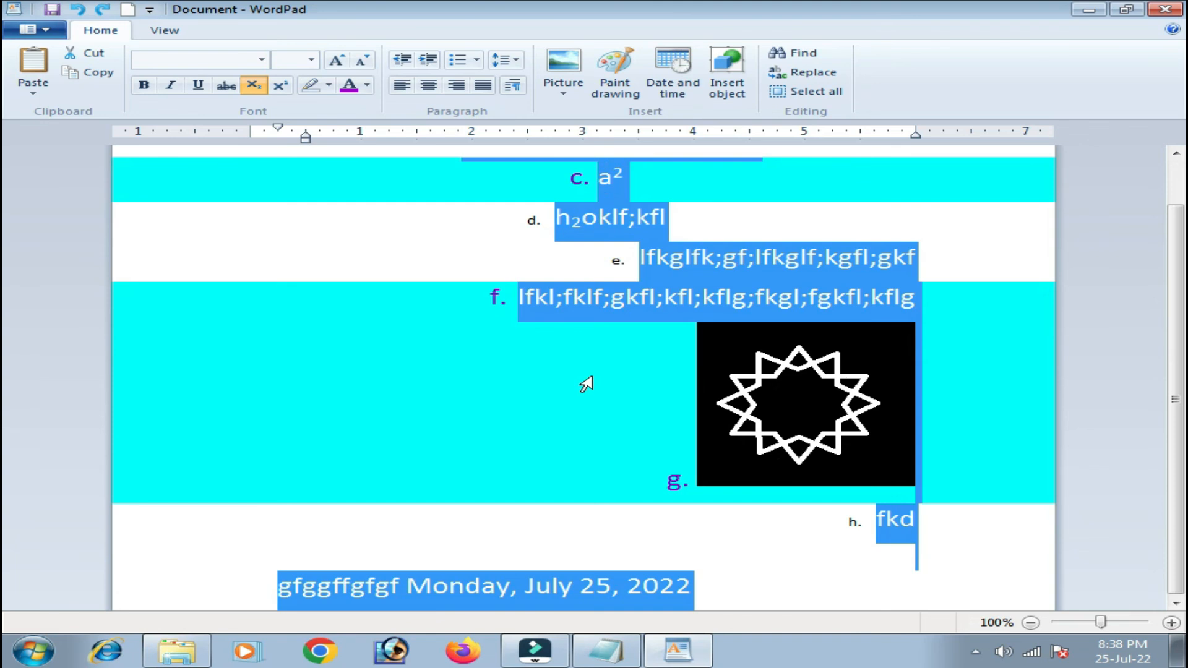
scroll(585, 384, "up", 1)
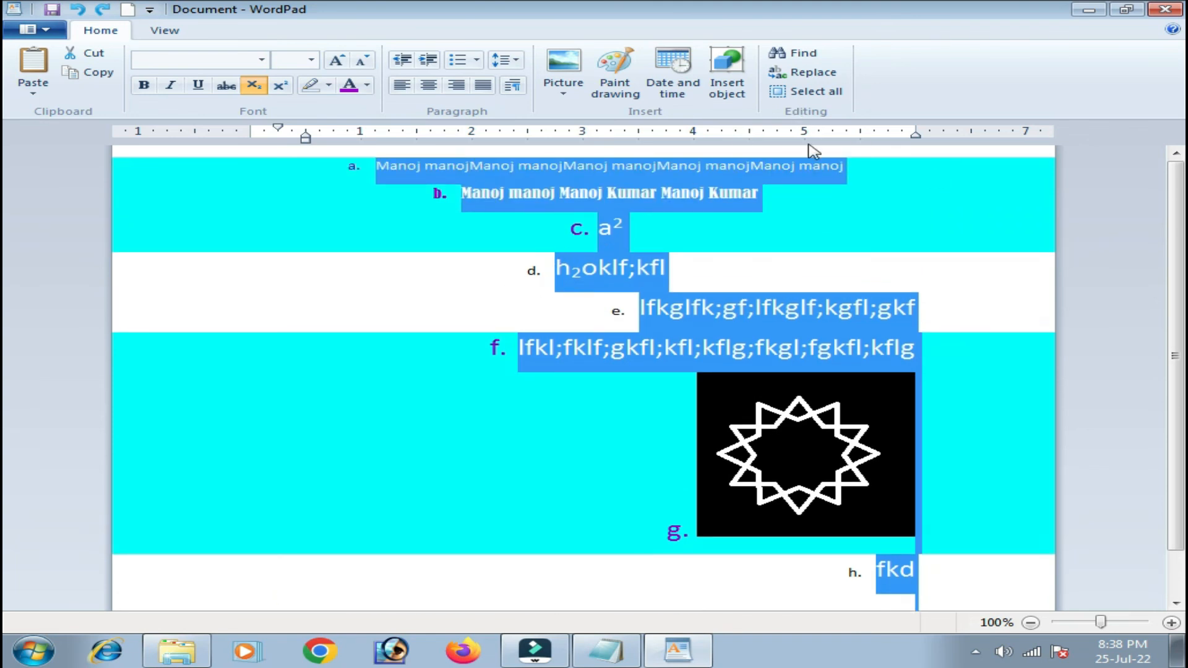
Clear the selection, reselect everything with Ctrl+A, deselect, and show the View settings.
left_click(404, 269)
key("ctrl+a")
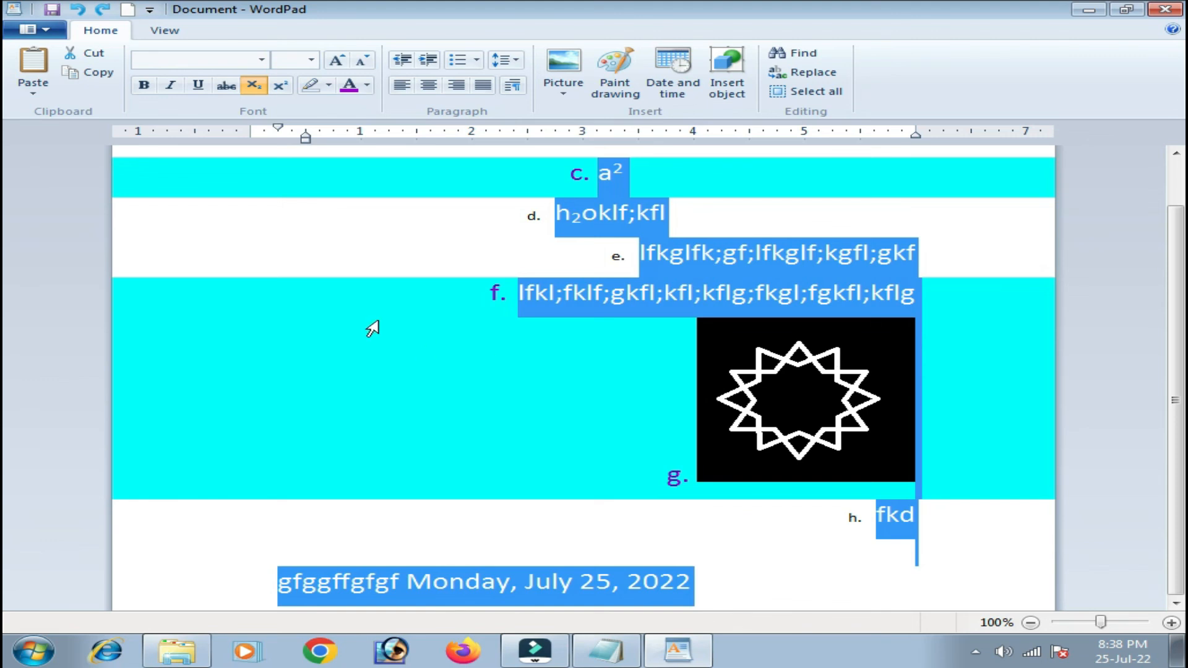
left_click(332, 286)
scroll(331, 276, "up", 1)
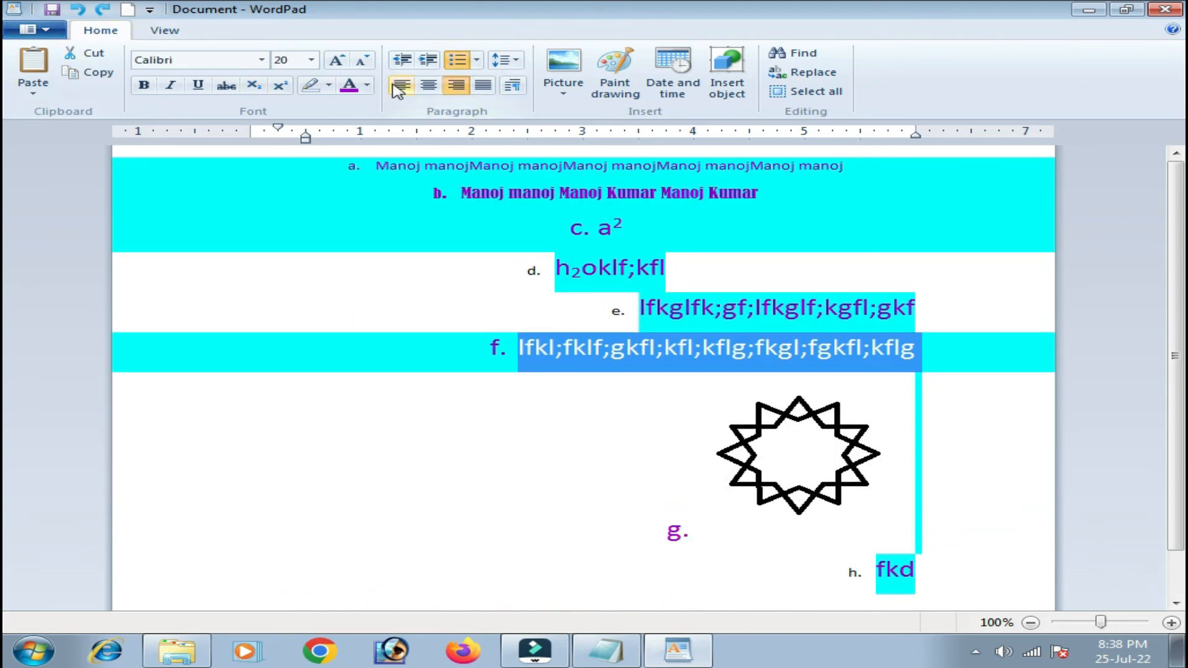
left_click(168, 30)
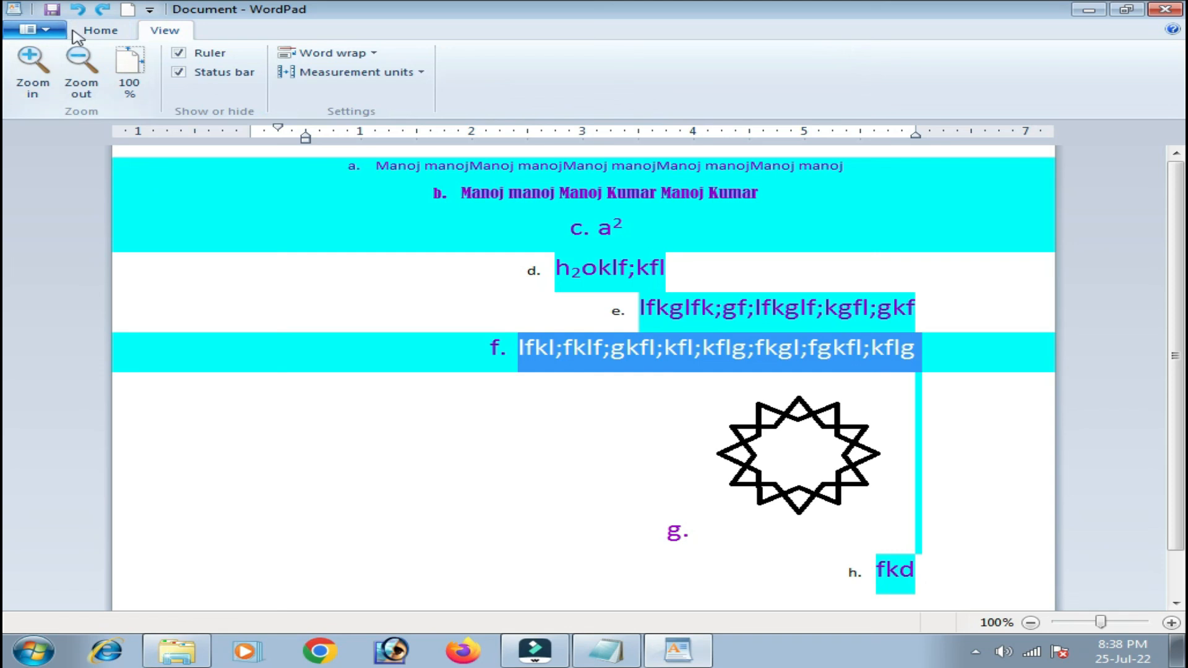
left_click(28, 77)
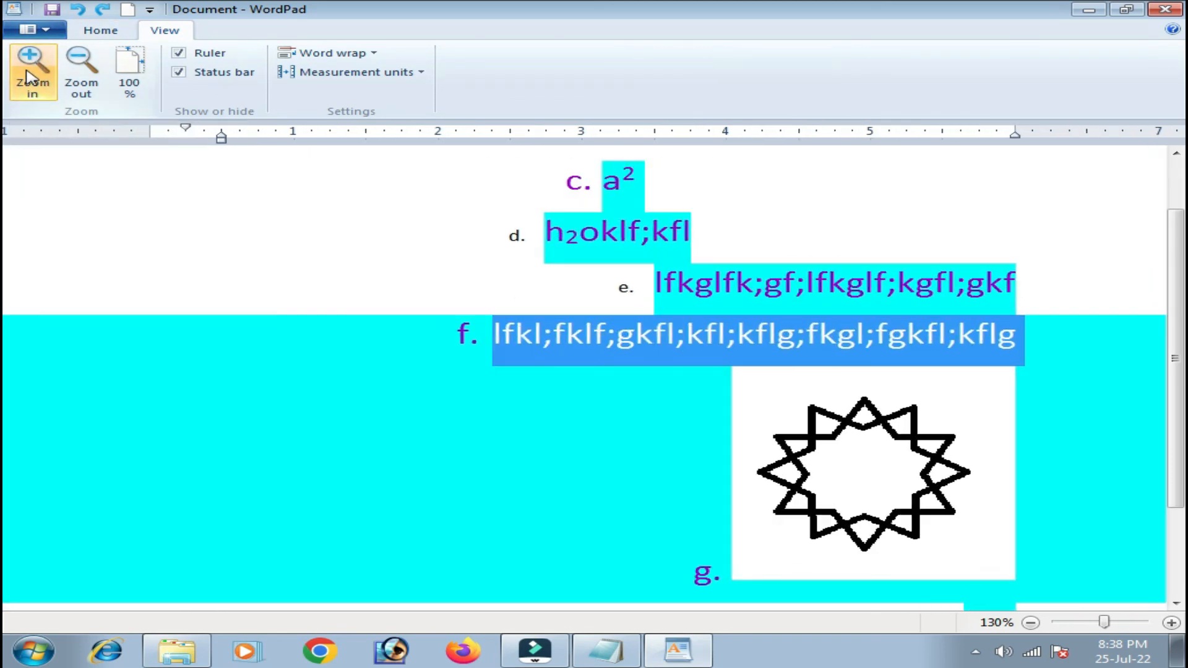
left_click(28, 78)
left_click(81, 73)
left_click(83, 72)
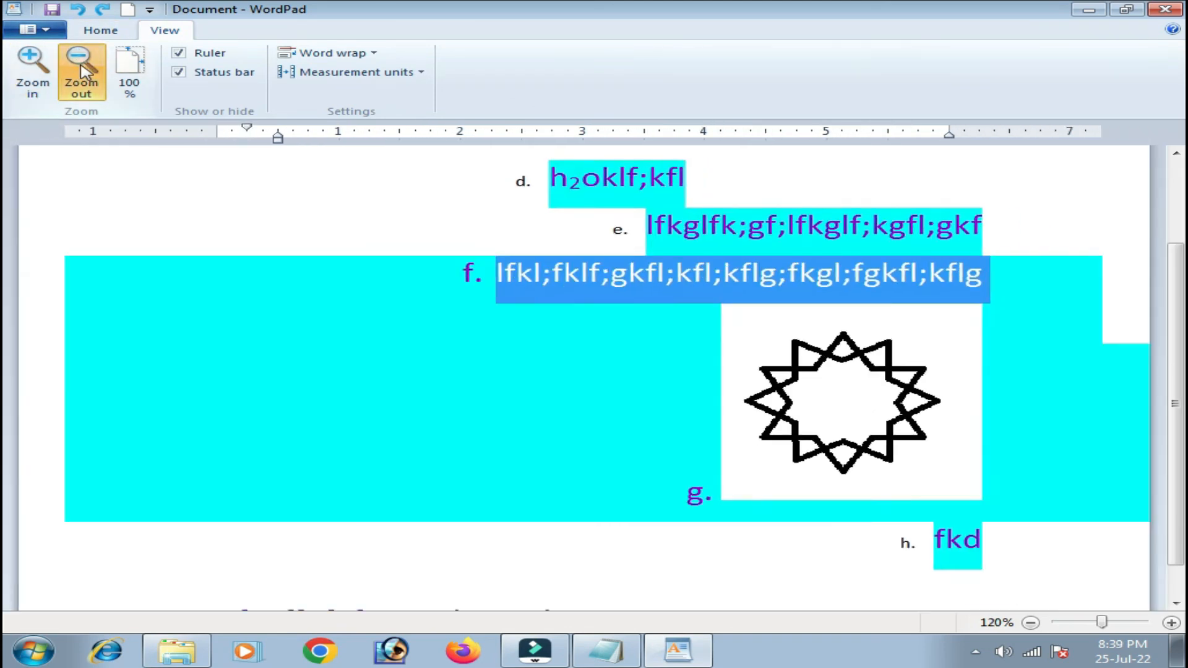
left_click(83, 73)
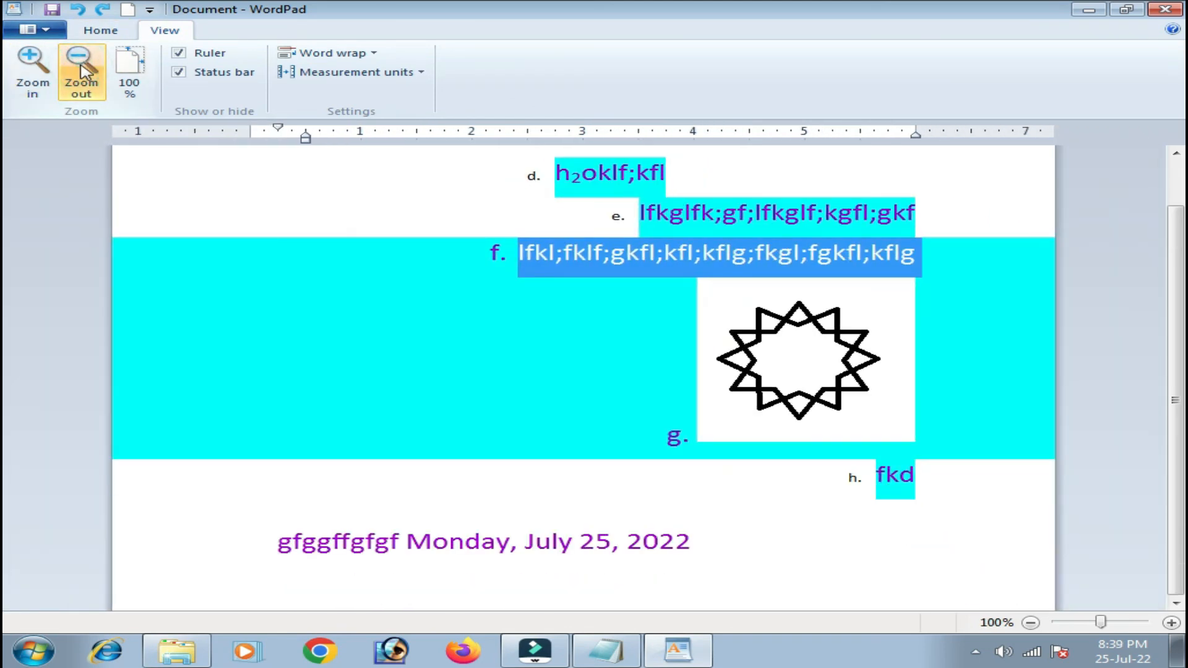
left_click(85, 71)
left_click(86, 73)
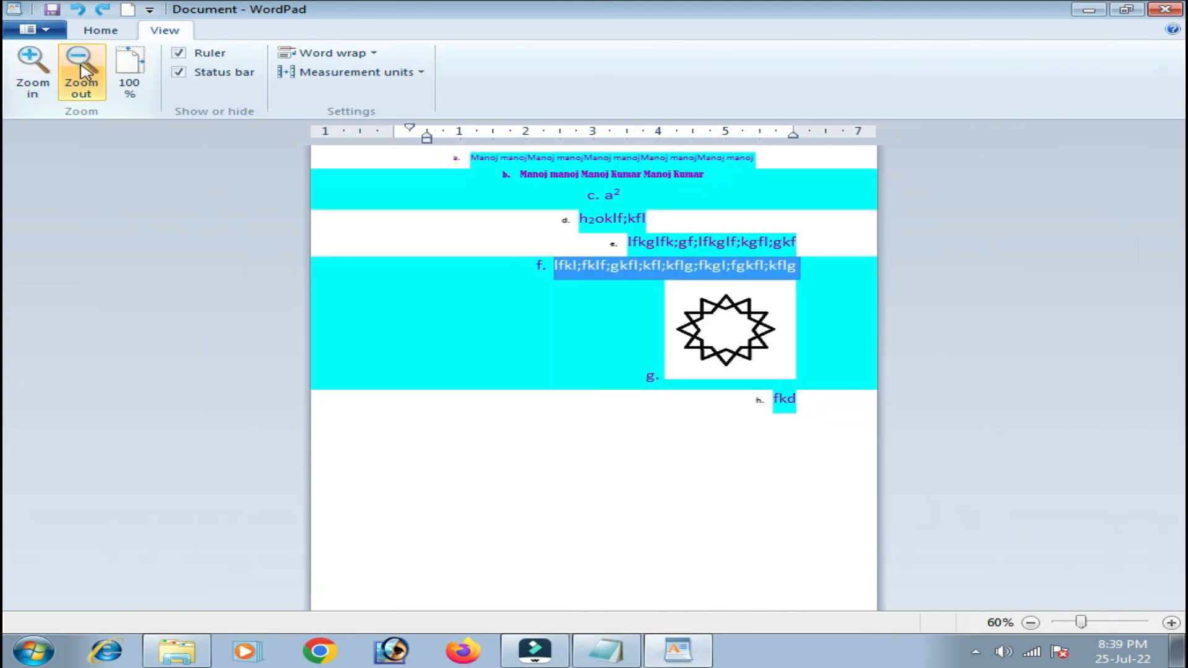
left_click(90, 74)
left_click(129, 73)
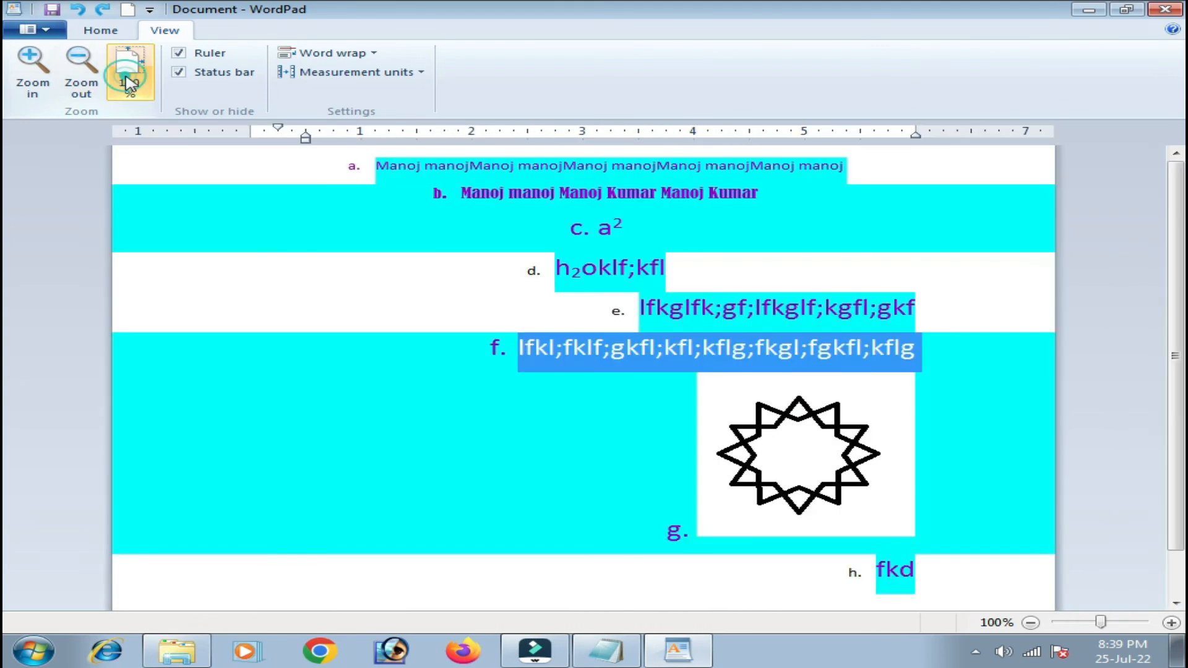
left_click(32, 73)
left_click(32, 73)
left_click(32, 73)
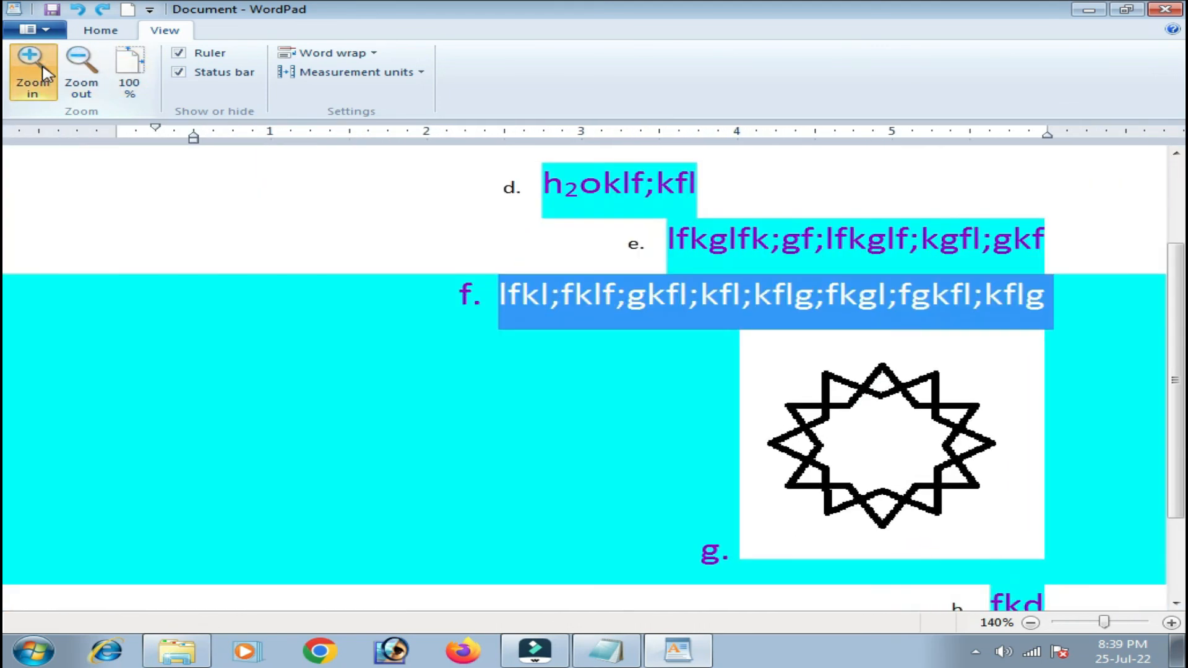
left_click(33, 73)
left_click(129, 82)
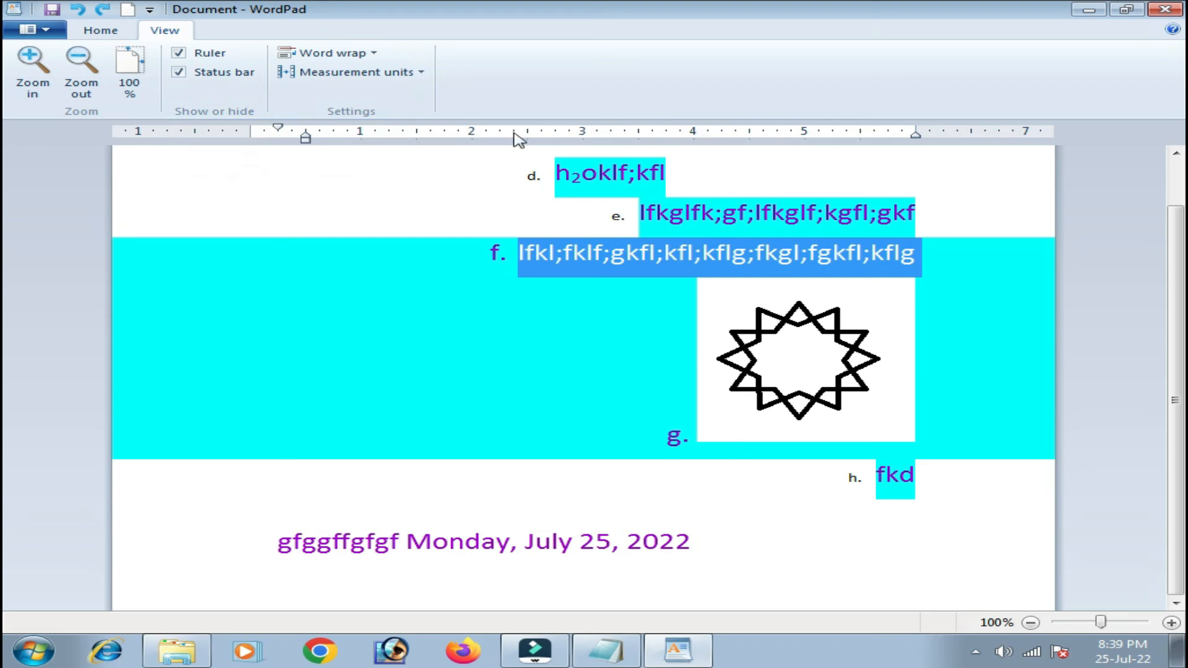
left_click(178, 54)
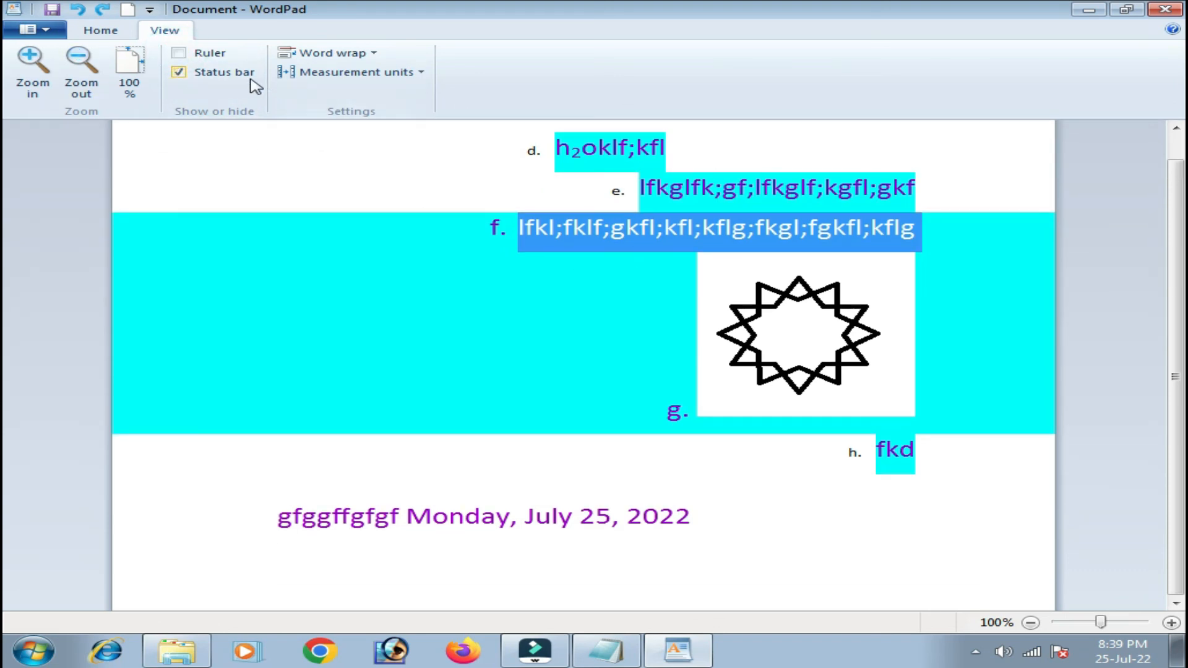
left_click(189, 55)
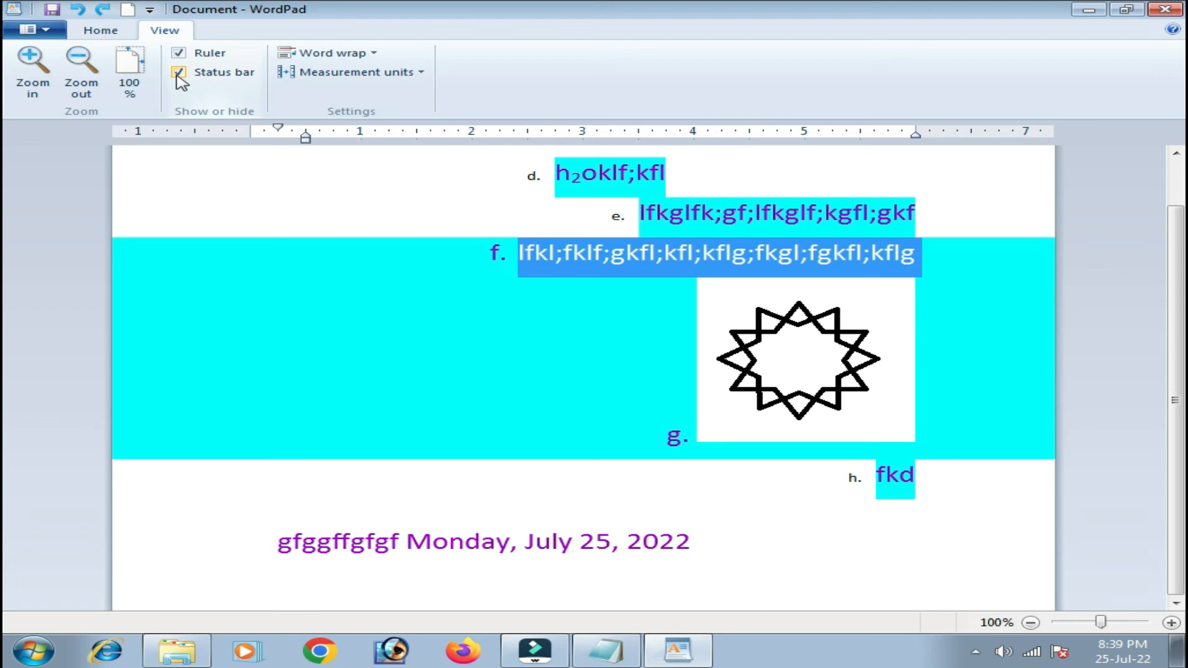
left_click(179, 73)
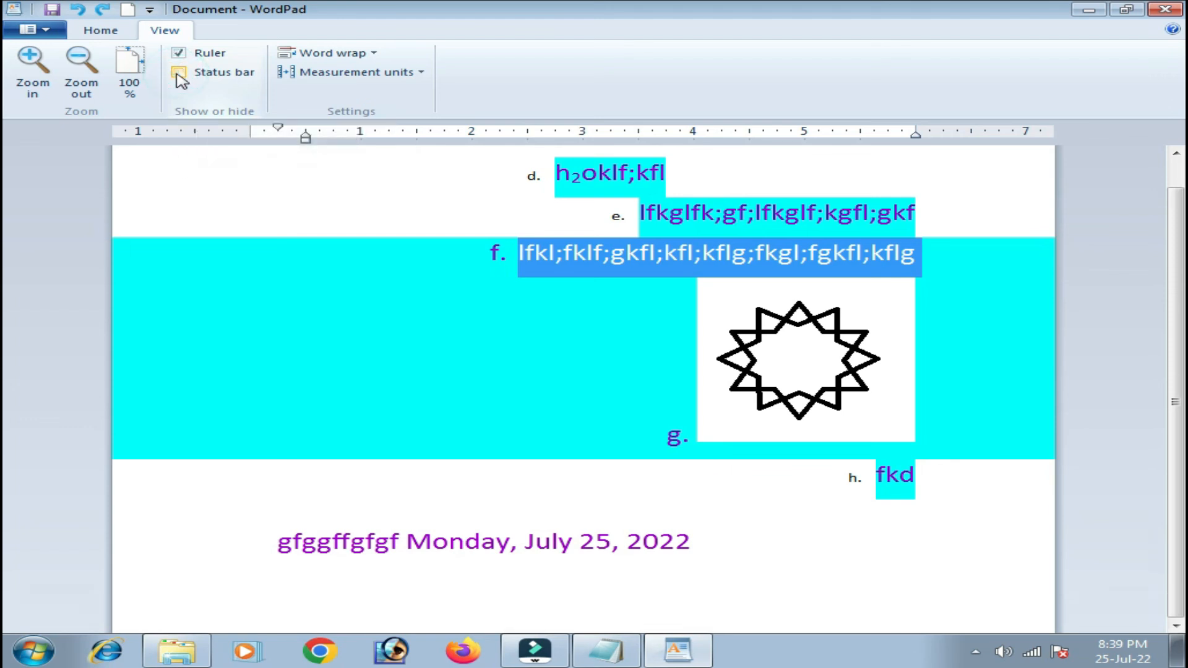
left_click(177, 73)
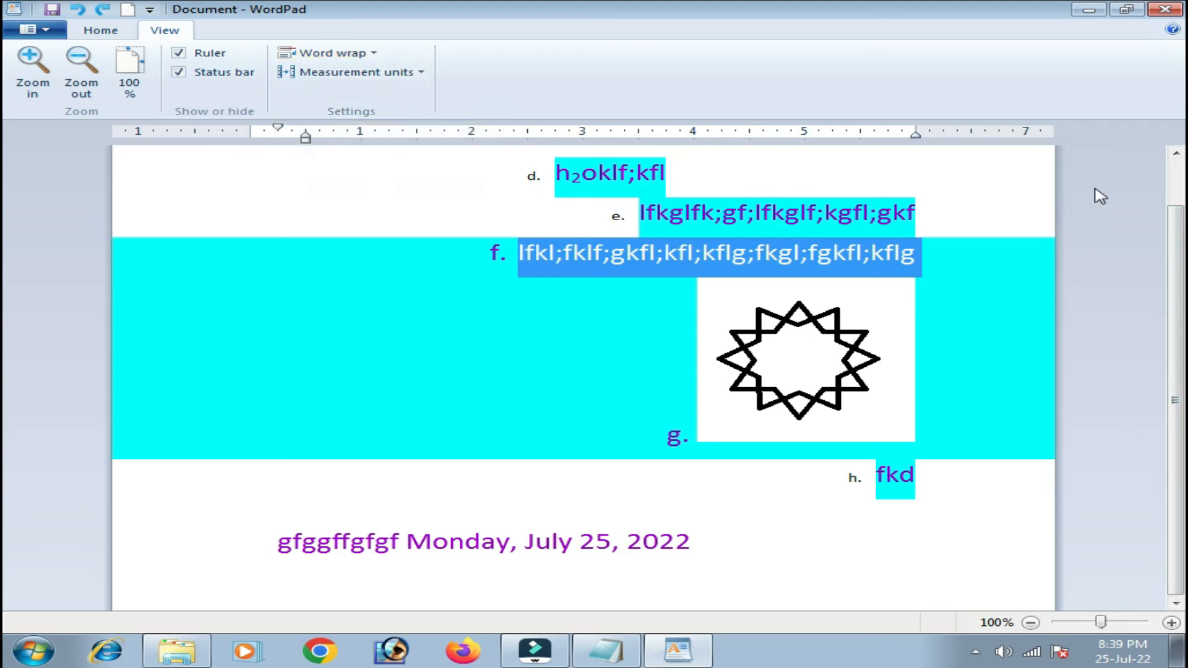
left_click(364, 54)
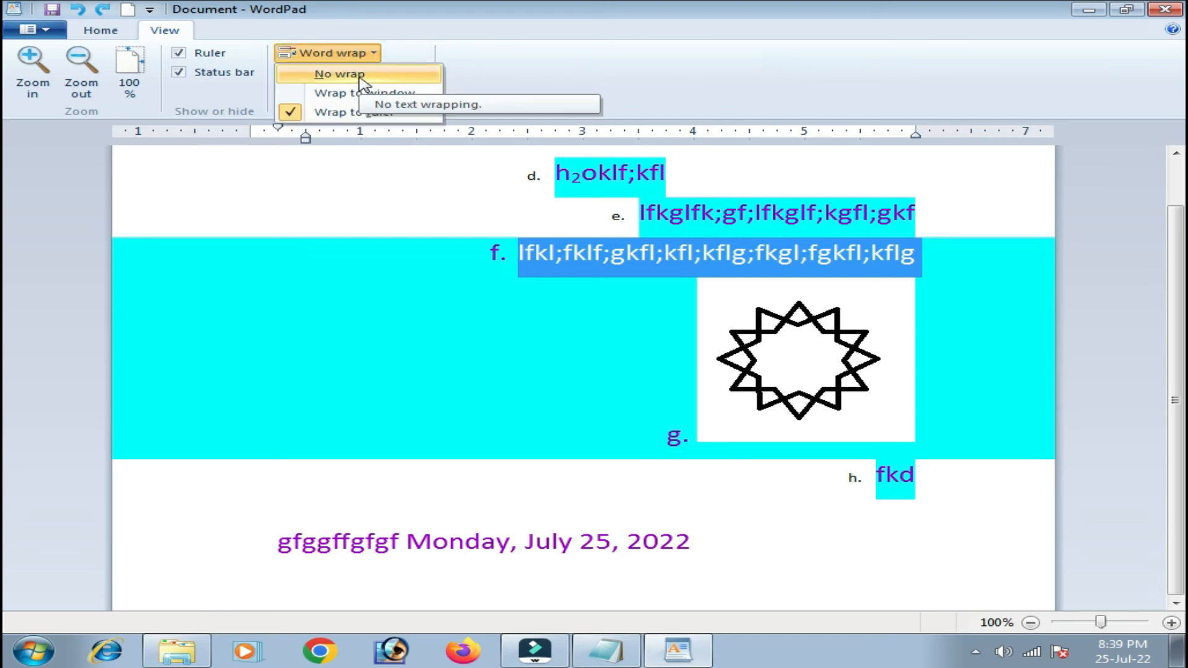
Set word wrap to No wrap and extend the date line with long text past the window edge.
left_click(355, 74)
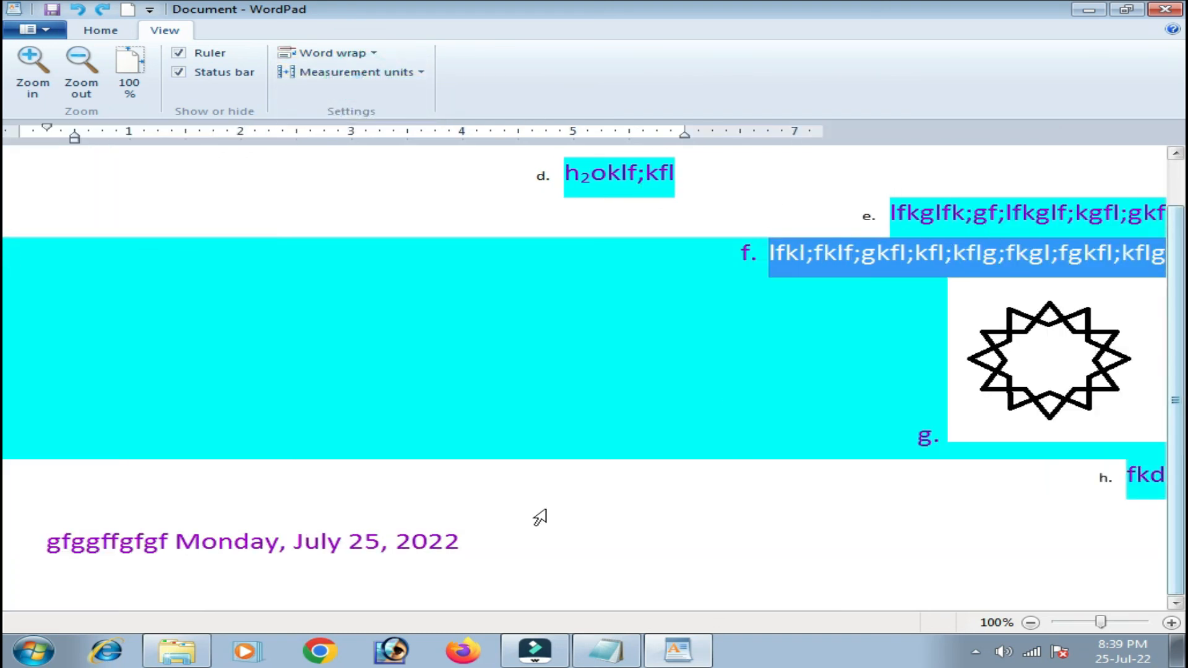
left_click(489, 541)
type("fgf")
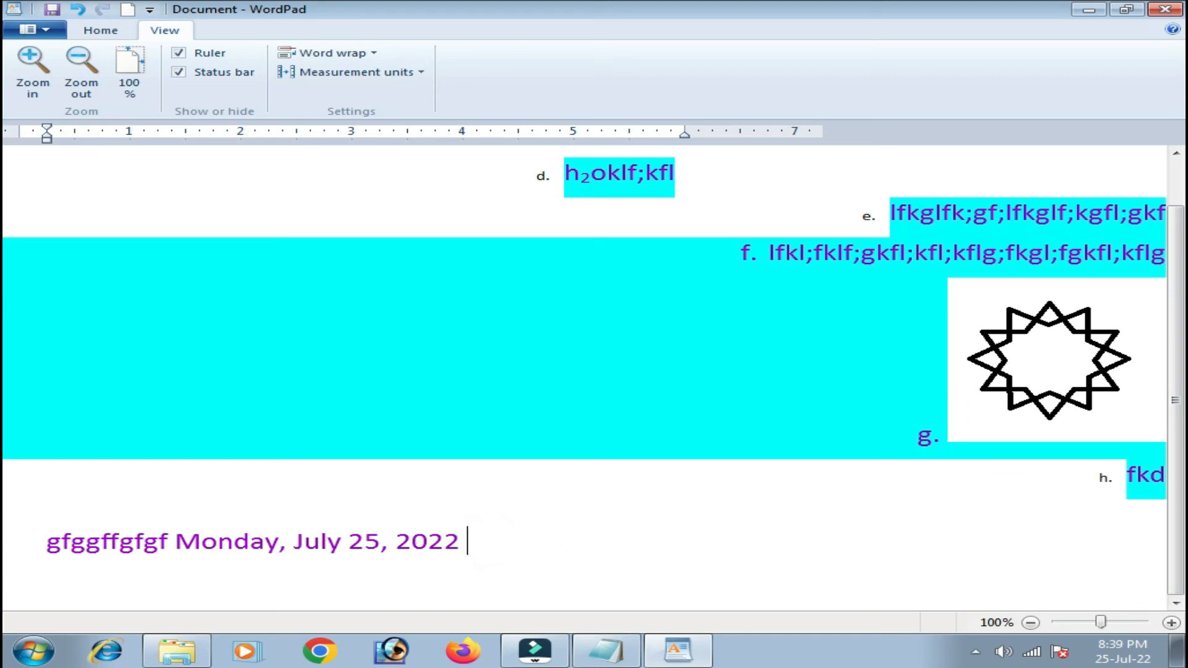
type("fkgflkgfg fg lgkf  ")
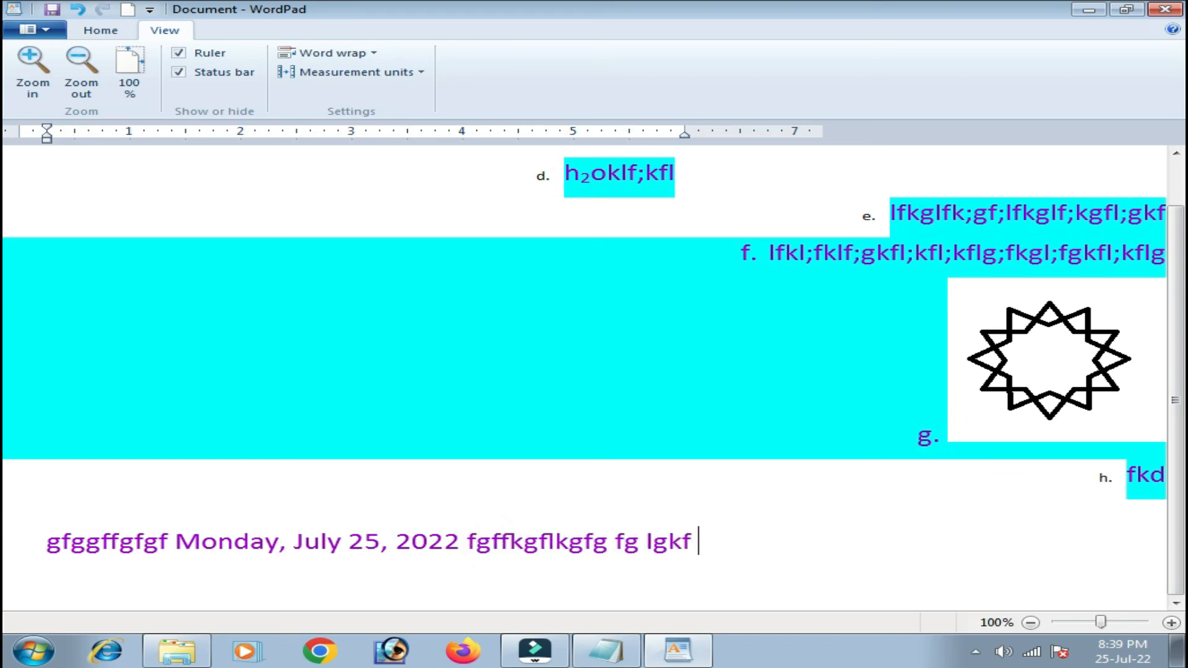
type("f fl;gkfl;kfg ff lfkgf f")
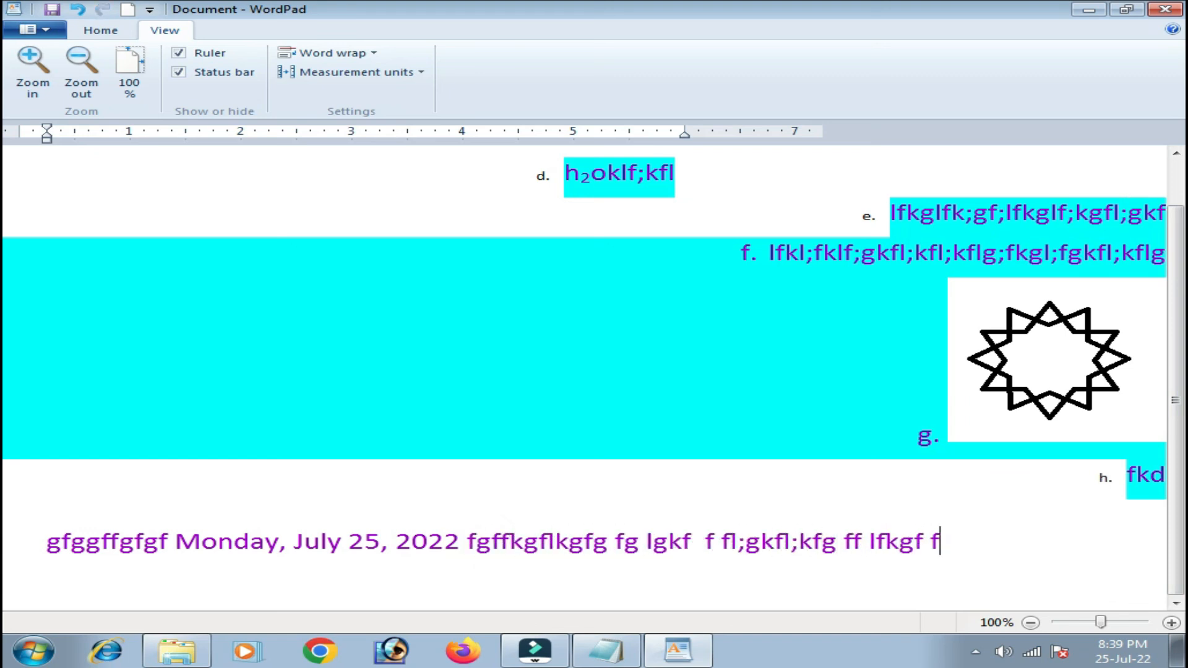
type("g f flgkfl;fkfl gflgkflg flf")
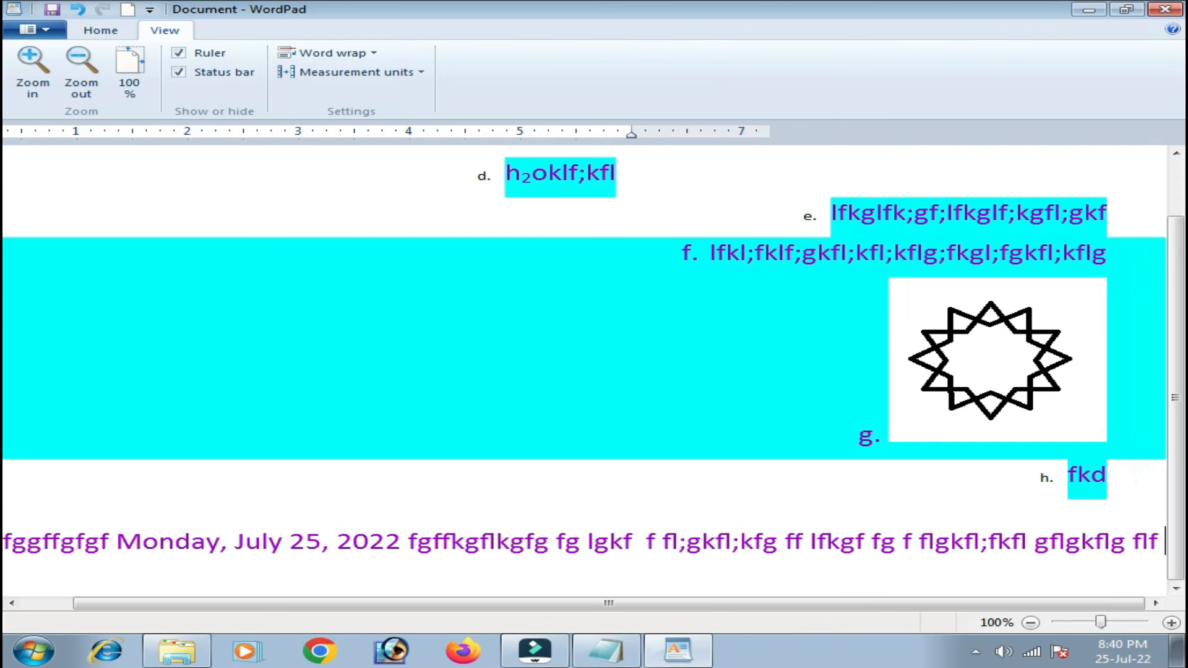
type(" lf;g fl; flfklgk")
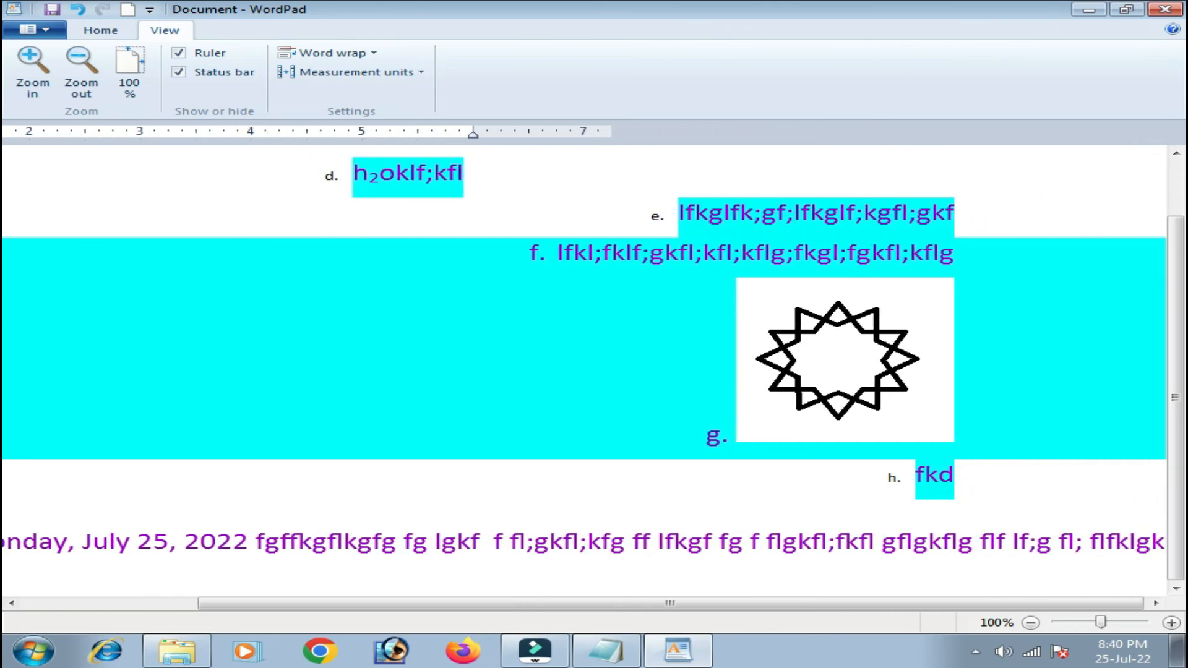
left_click_drag(530, 603, 231, 605)
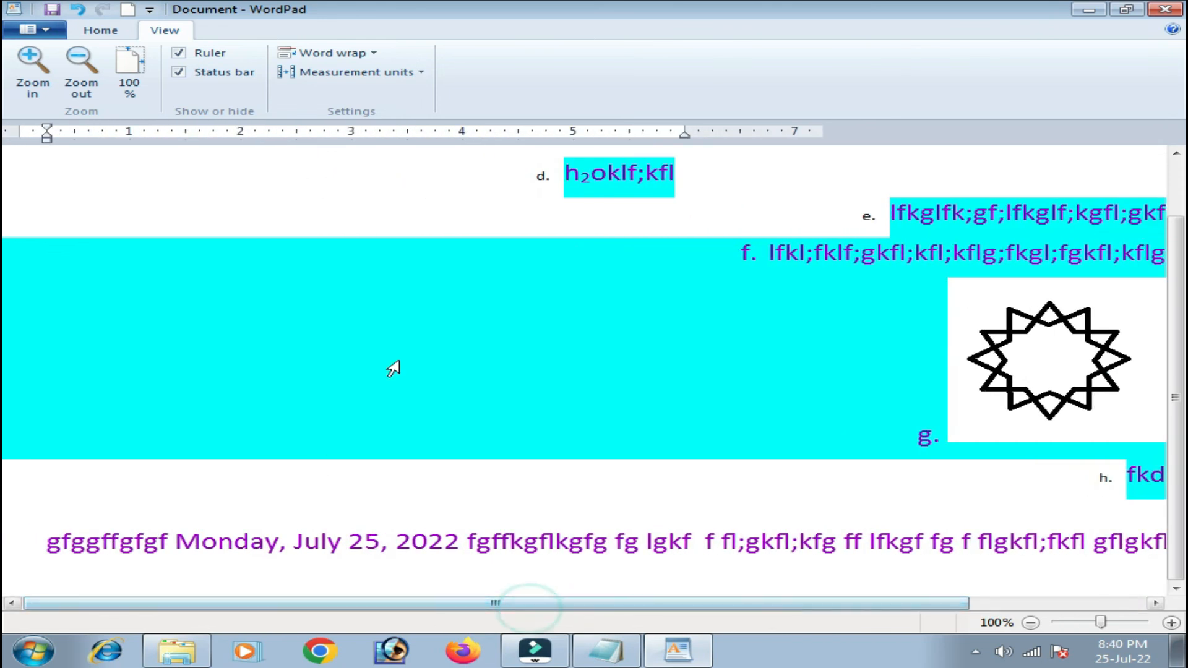
left_click(373, 53)
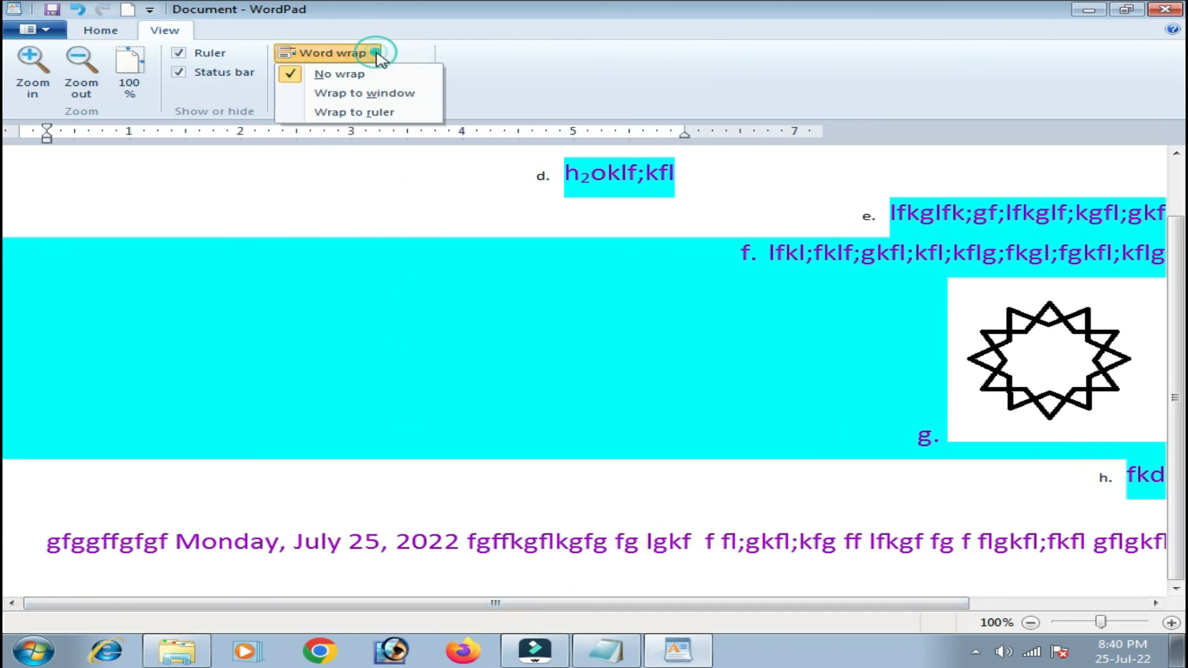
Switch word wrap to Wrap to ruler, try Wrap to window, then return to Wrap to ruler.
left_click(396, 115)
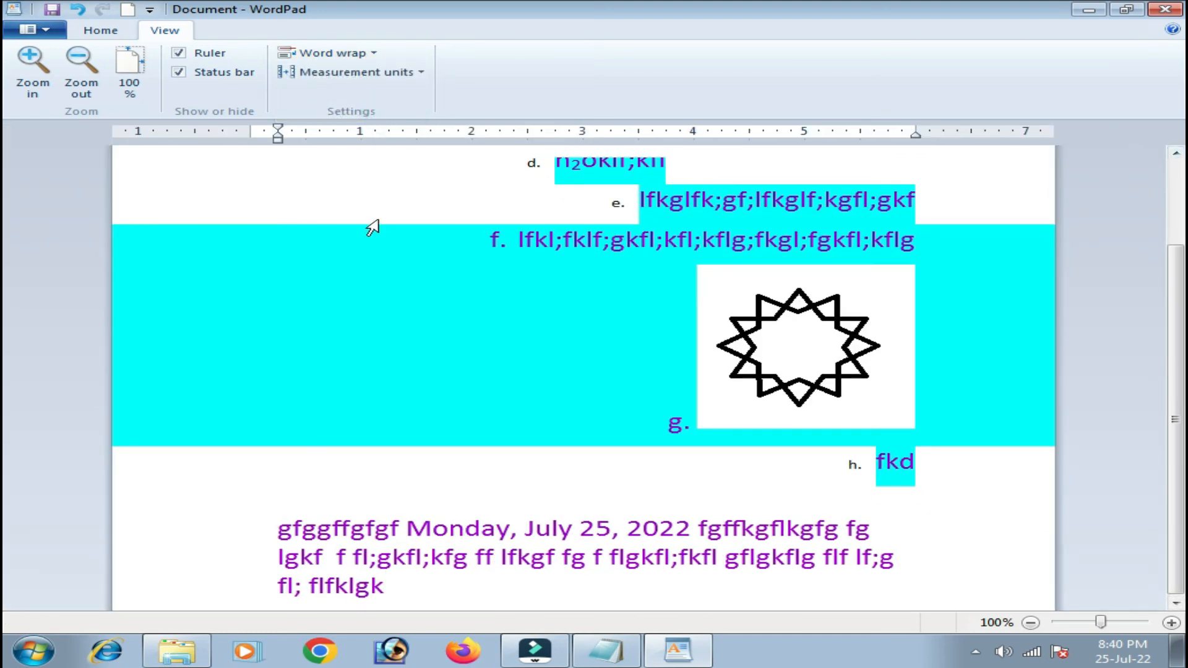
left_click(371, 52)
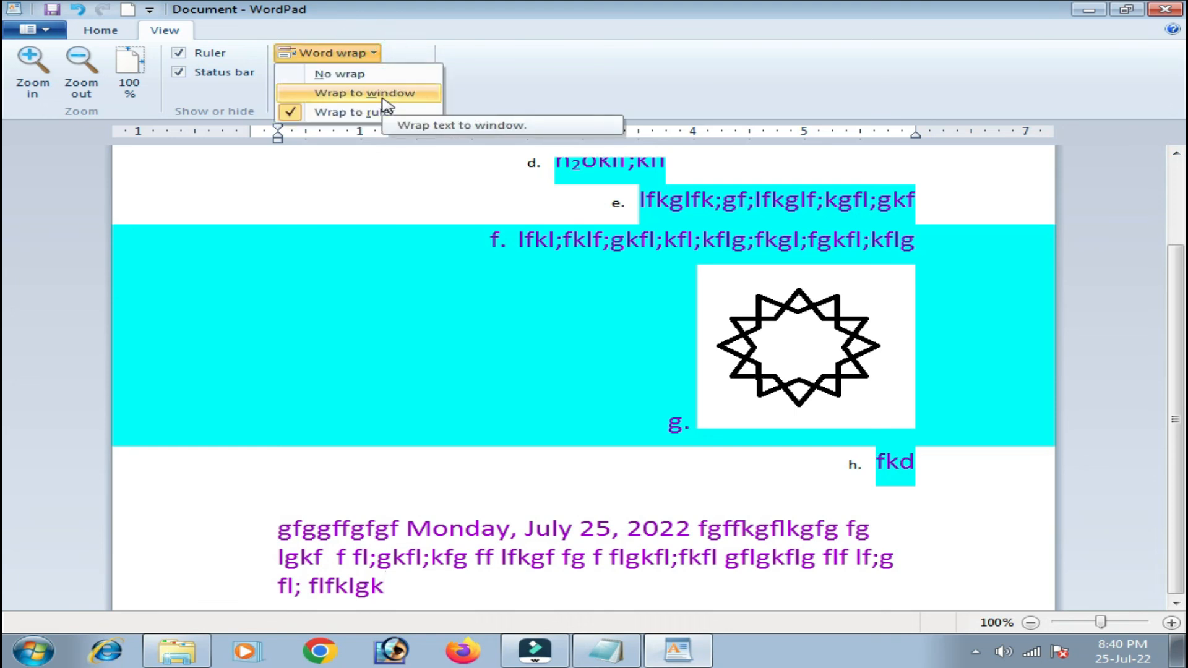
left_click(382, 98)
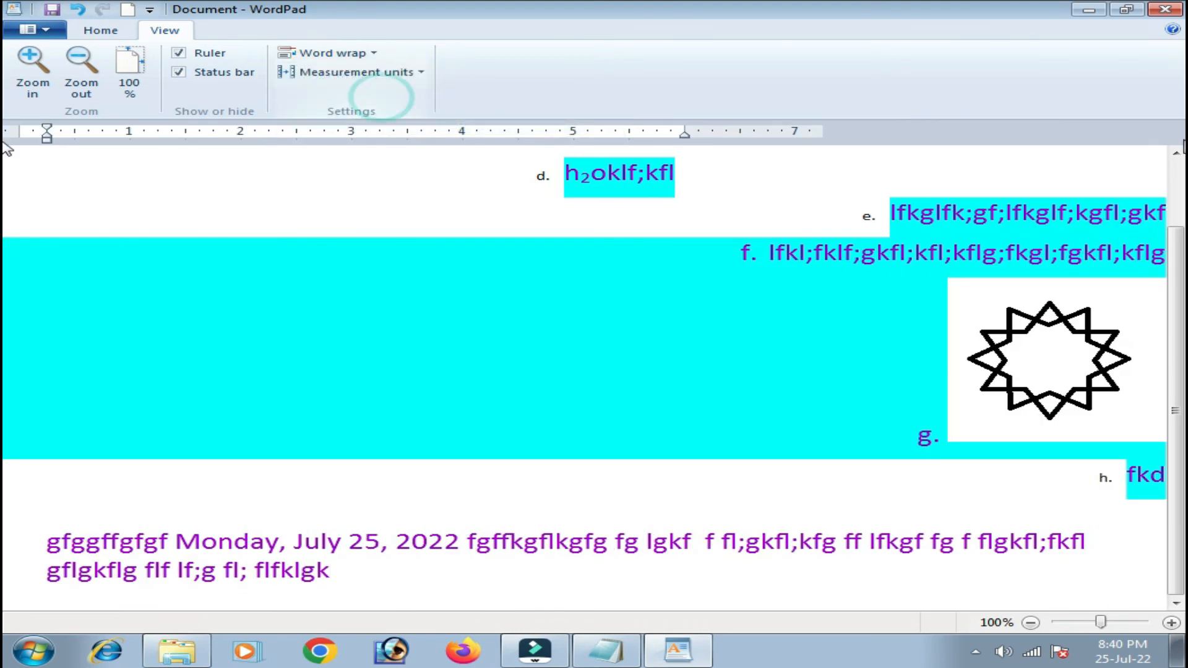
scroll(616, 441, "up", 3)
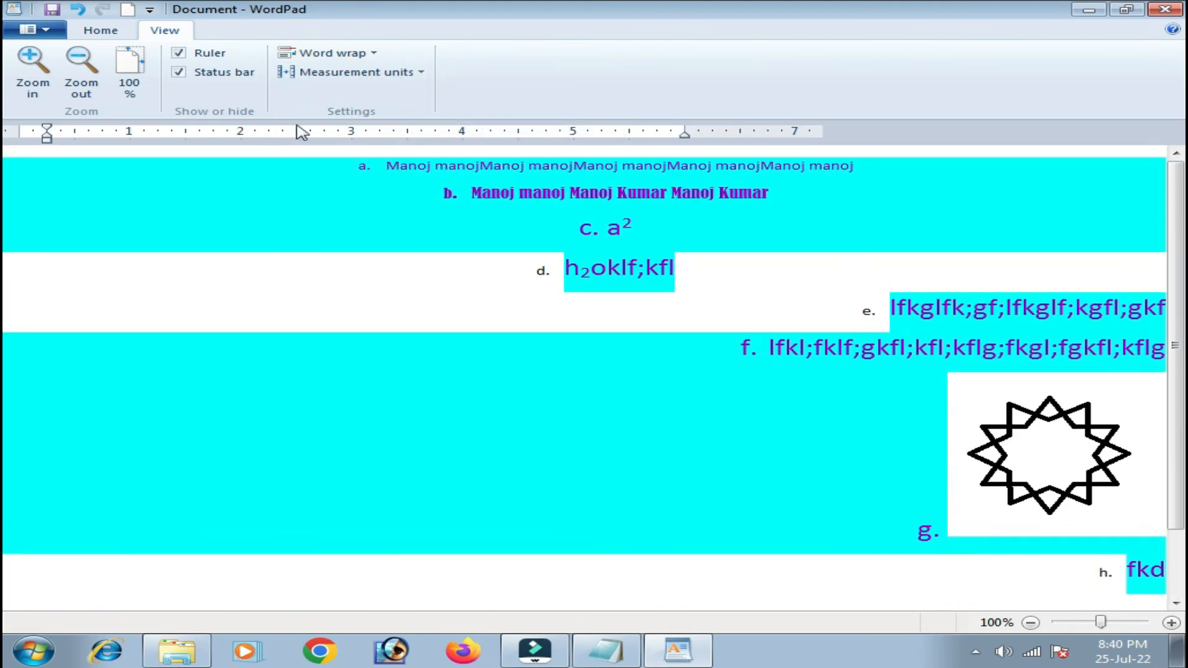
left_click(369, 53)
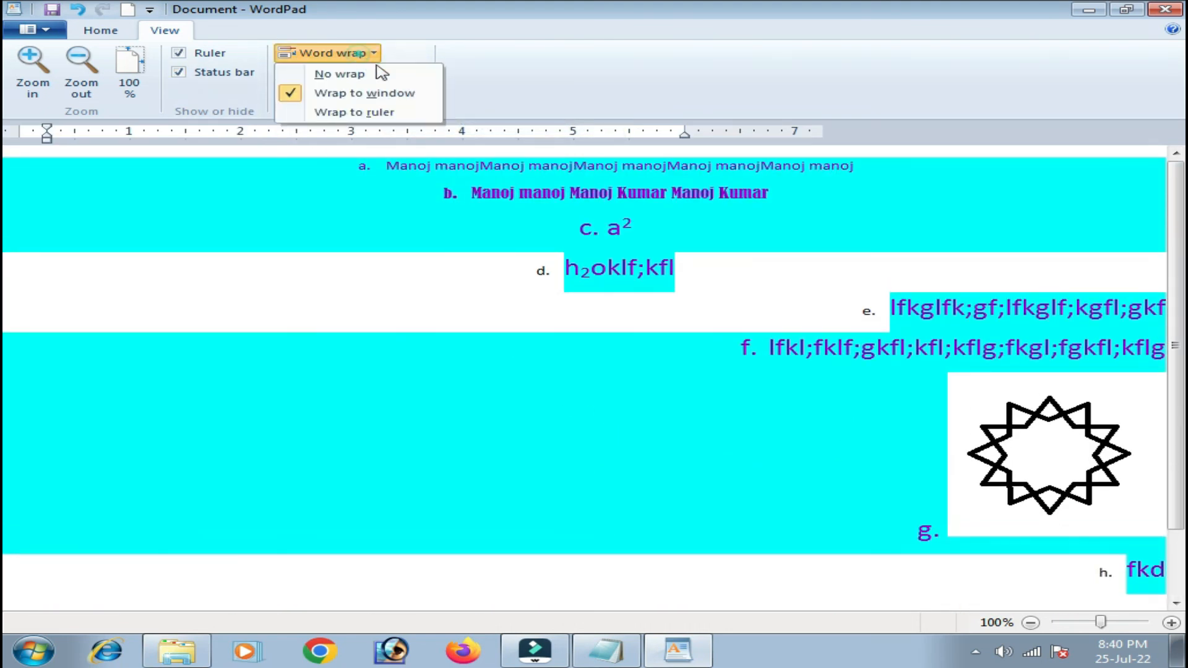
left_click(366, 112)
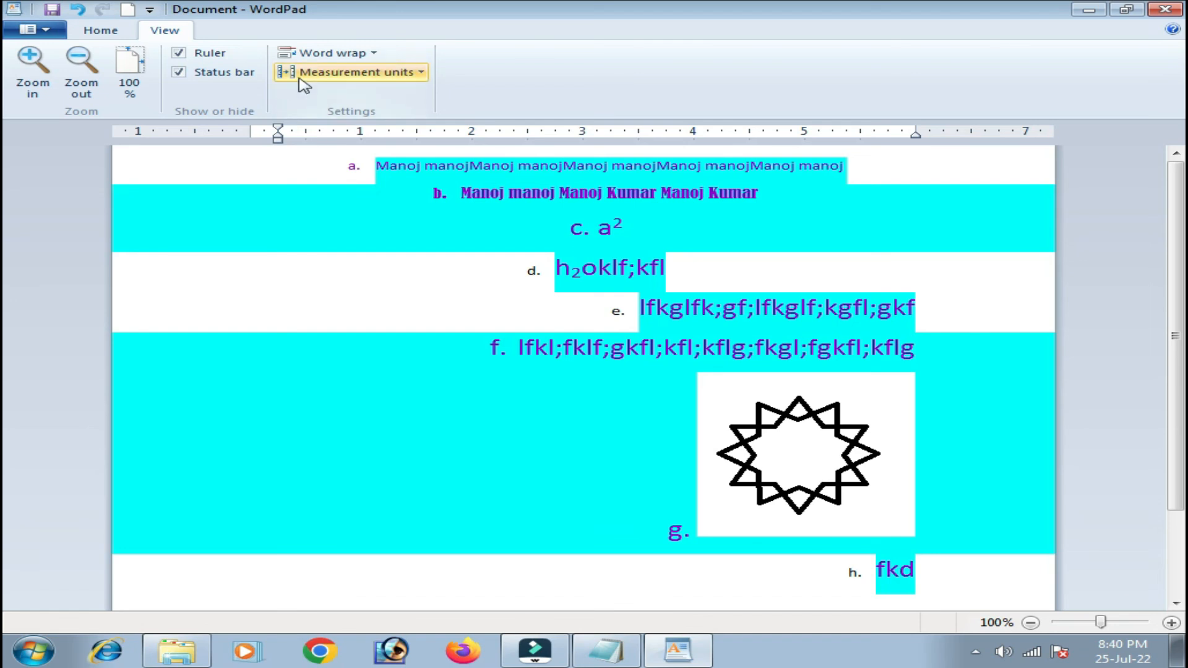
Review the measurement unit choices, keep Inches, and go back to the Home tab.
left_click(415, 77)
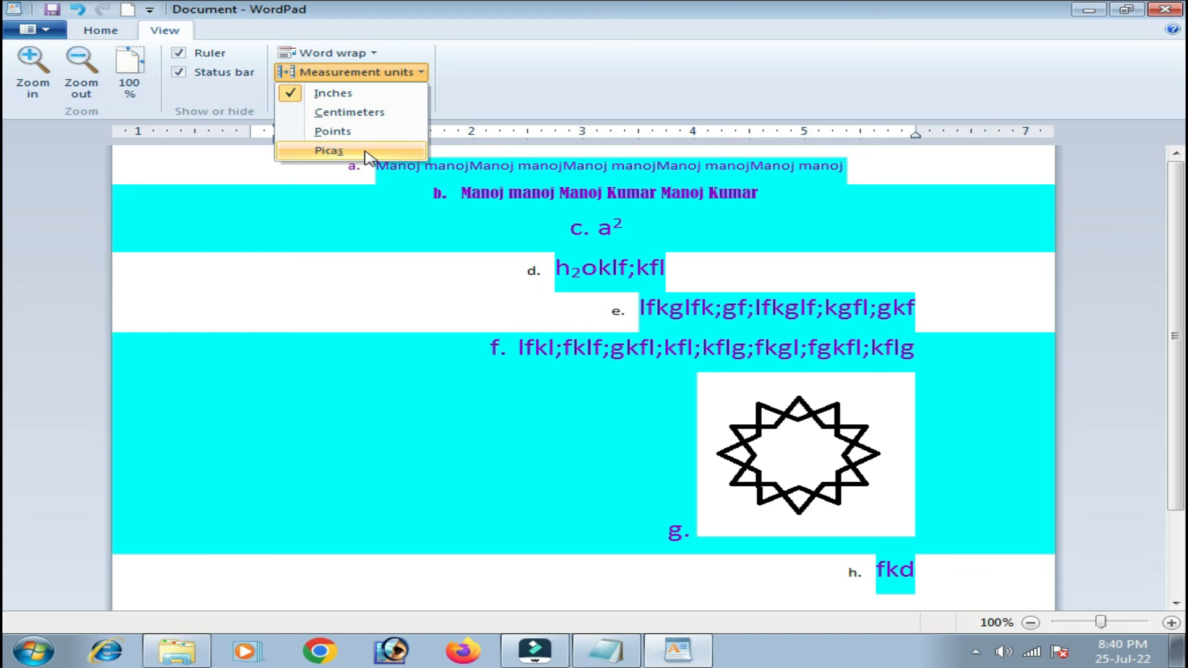
left_click(355, 253)
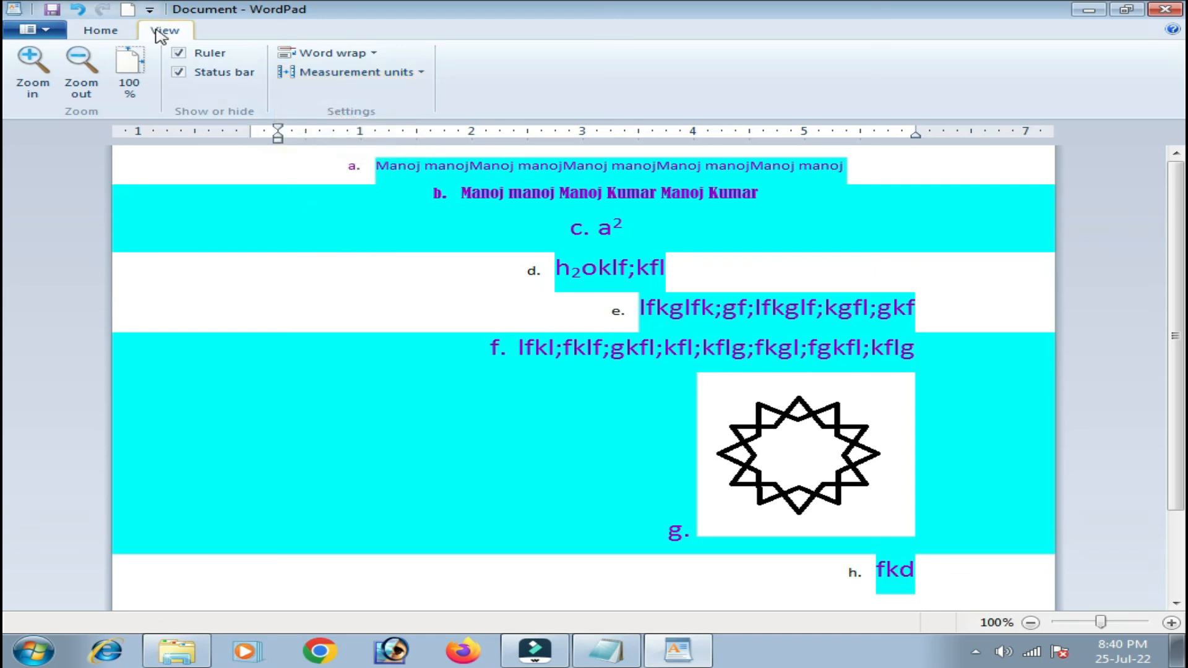
left_click(100, 30)
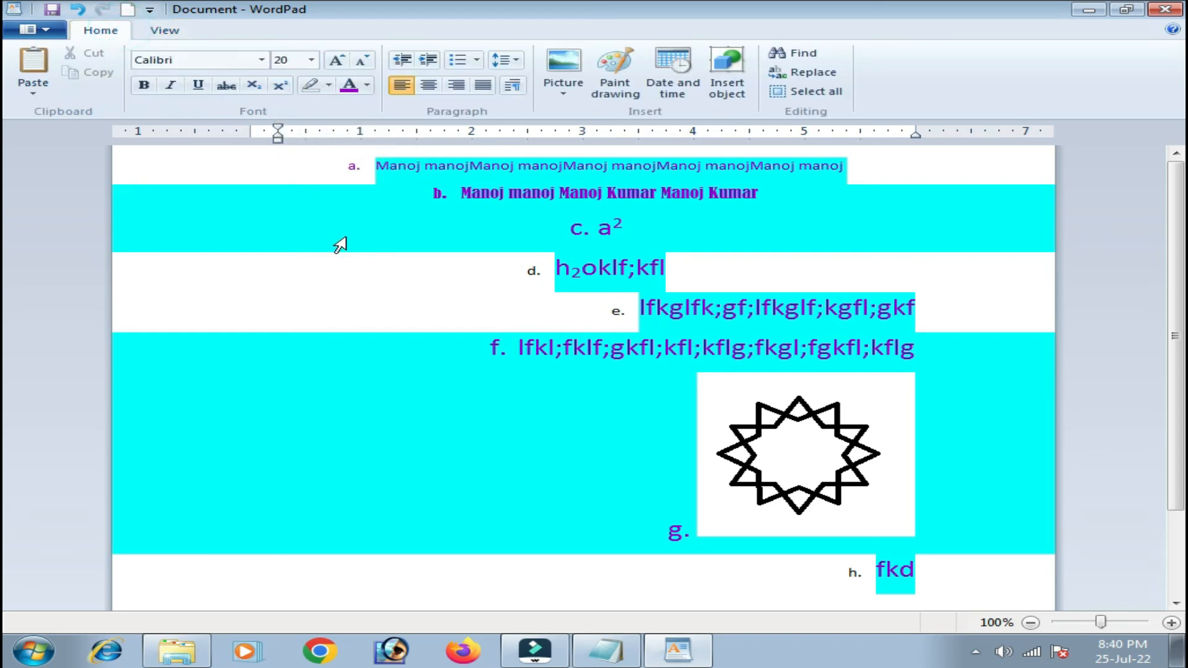